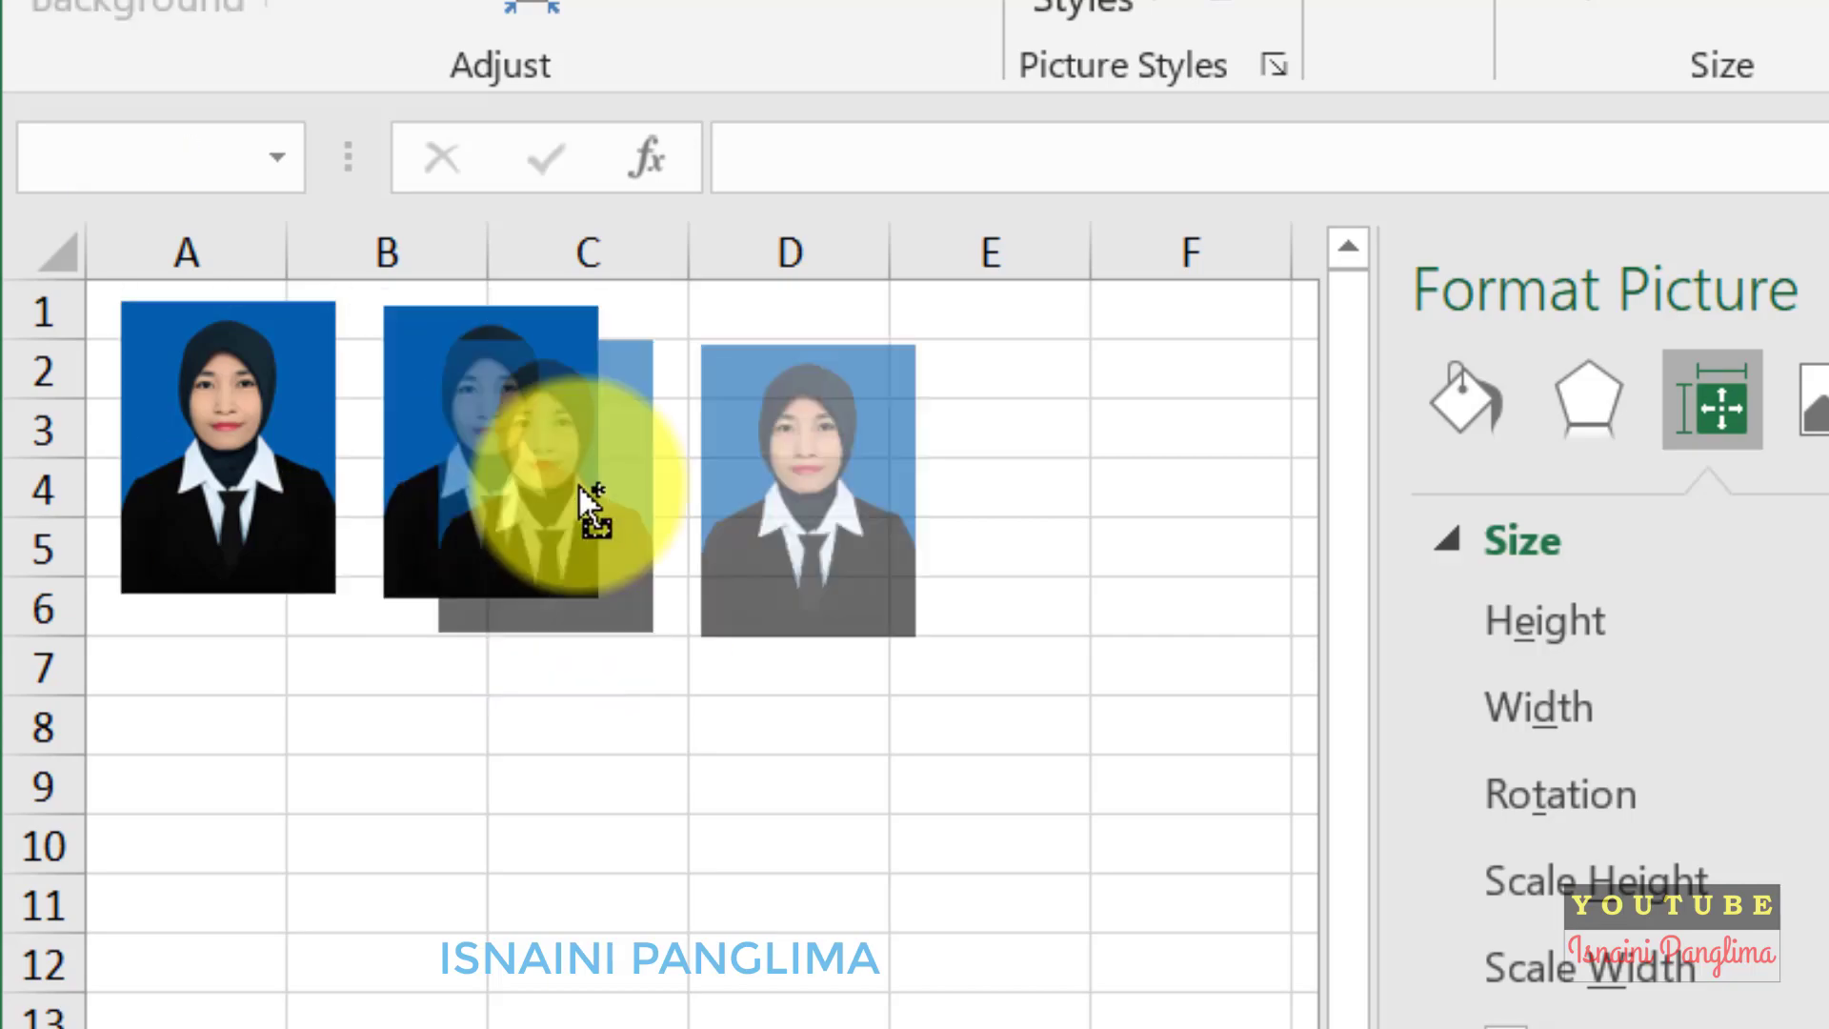
- Drag photo copies into columns D and E and size them to 2,8 cm wide
{"action": "left_click_drag", "start_coordinate": [584, 502], "coordinate": [1050, 505]}
{"action": "left_click", "coordinate": [260, 403]}
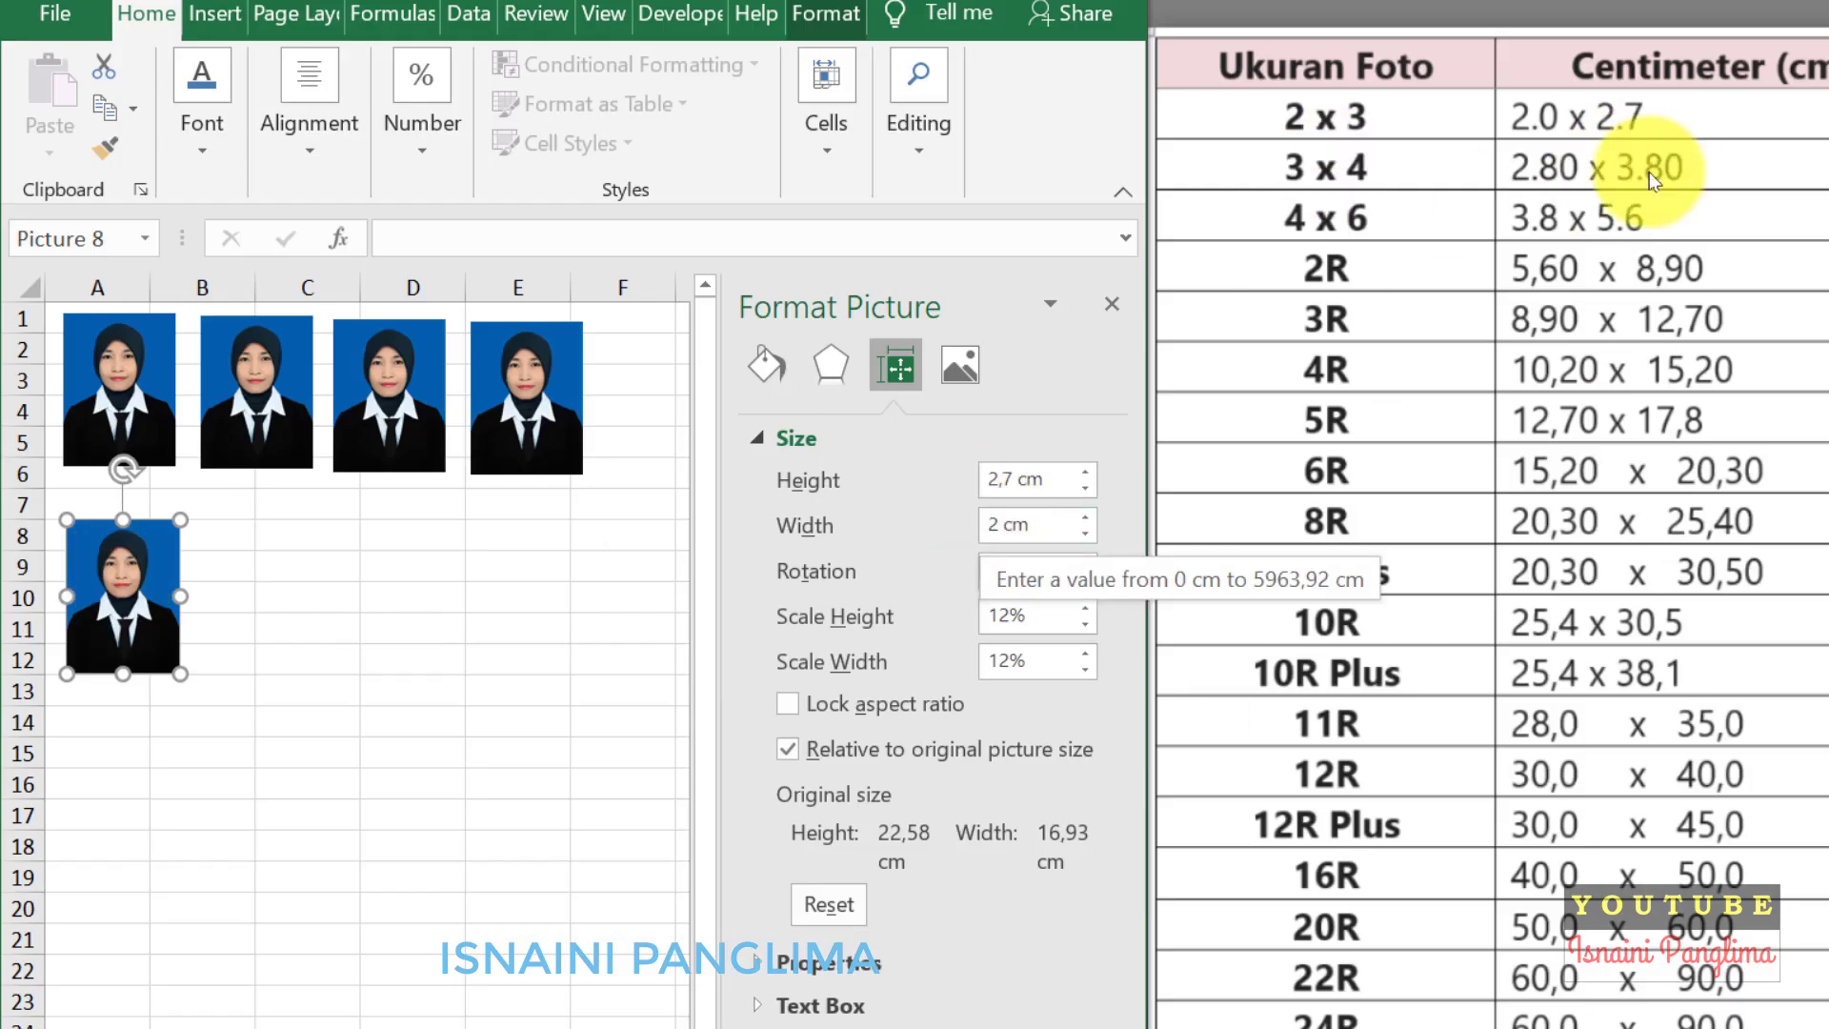
{"action": "type", "text": "2,8"}
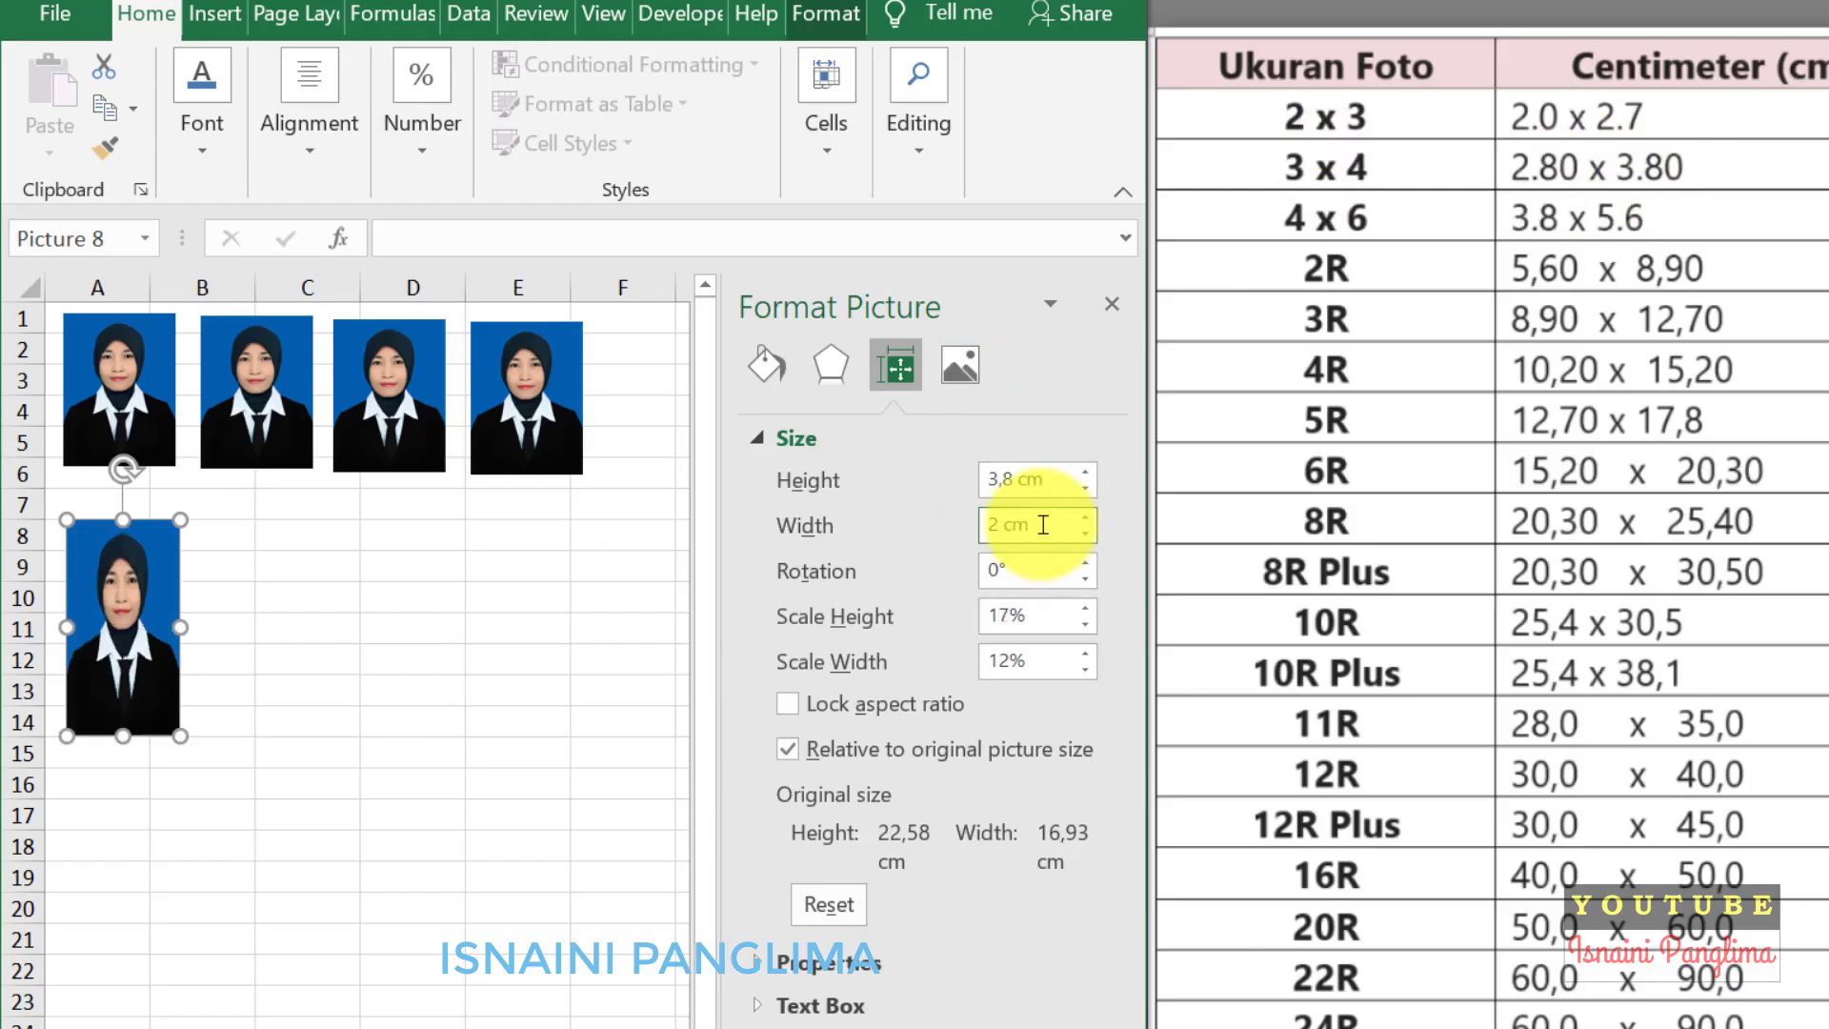
{"action": "left_click", "coordinate": [327, 620]}
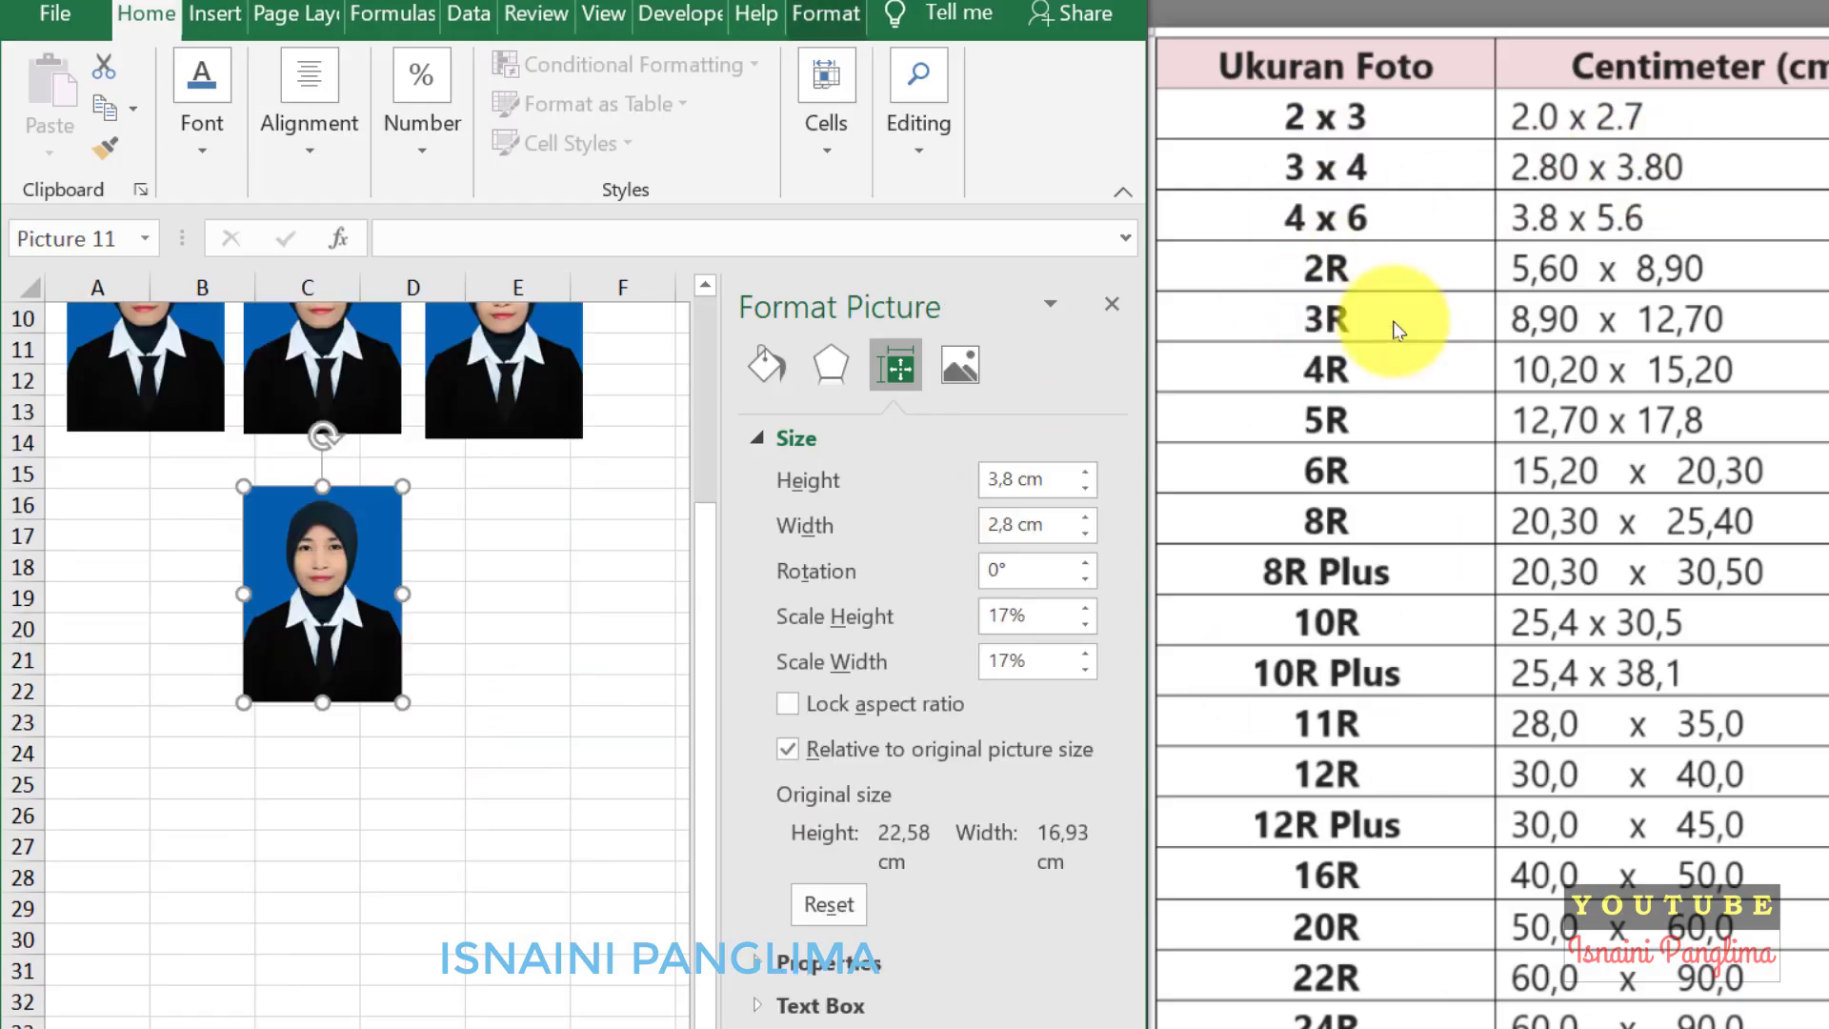
{"action": "double_click", "coordinate": [935, 477]}
{"action": "type", "text": "12,7"}
{"action": "key", "text": "Tab"}
{"action": "type", "text": "6"}
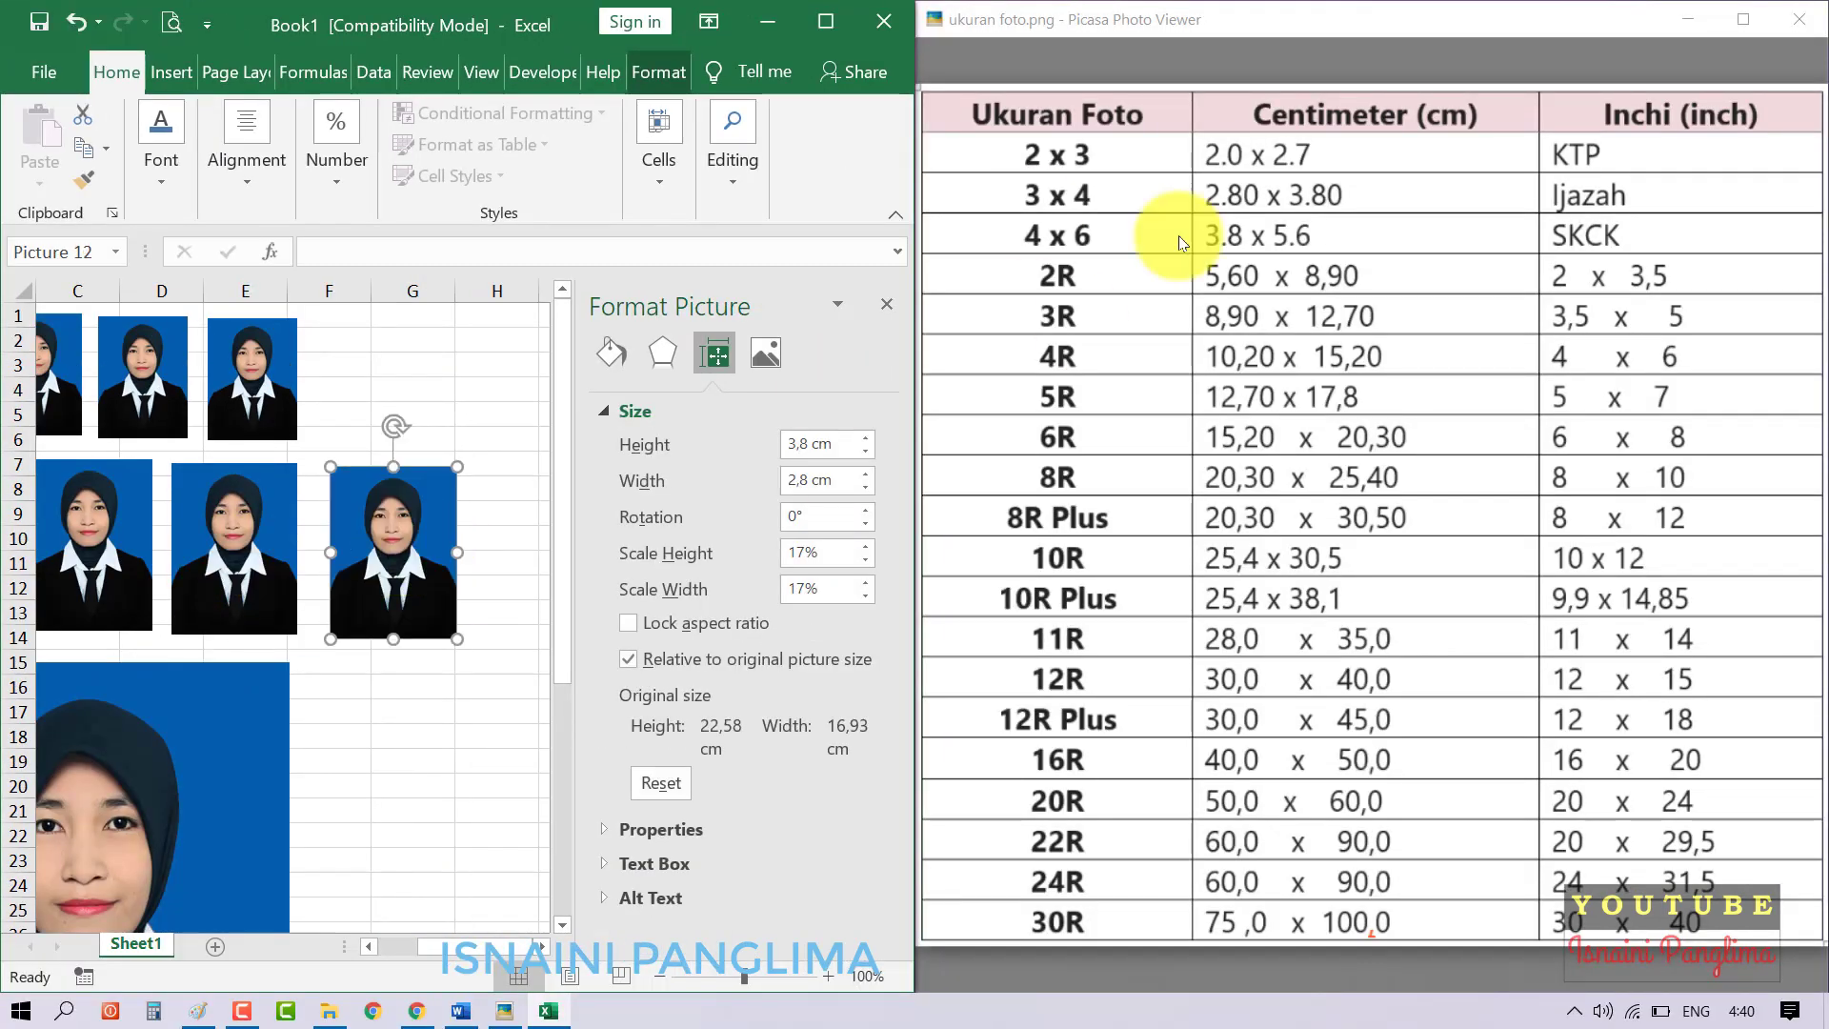
{"action": "double_click", "coordinate": [821, 480]}
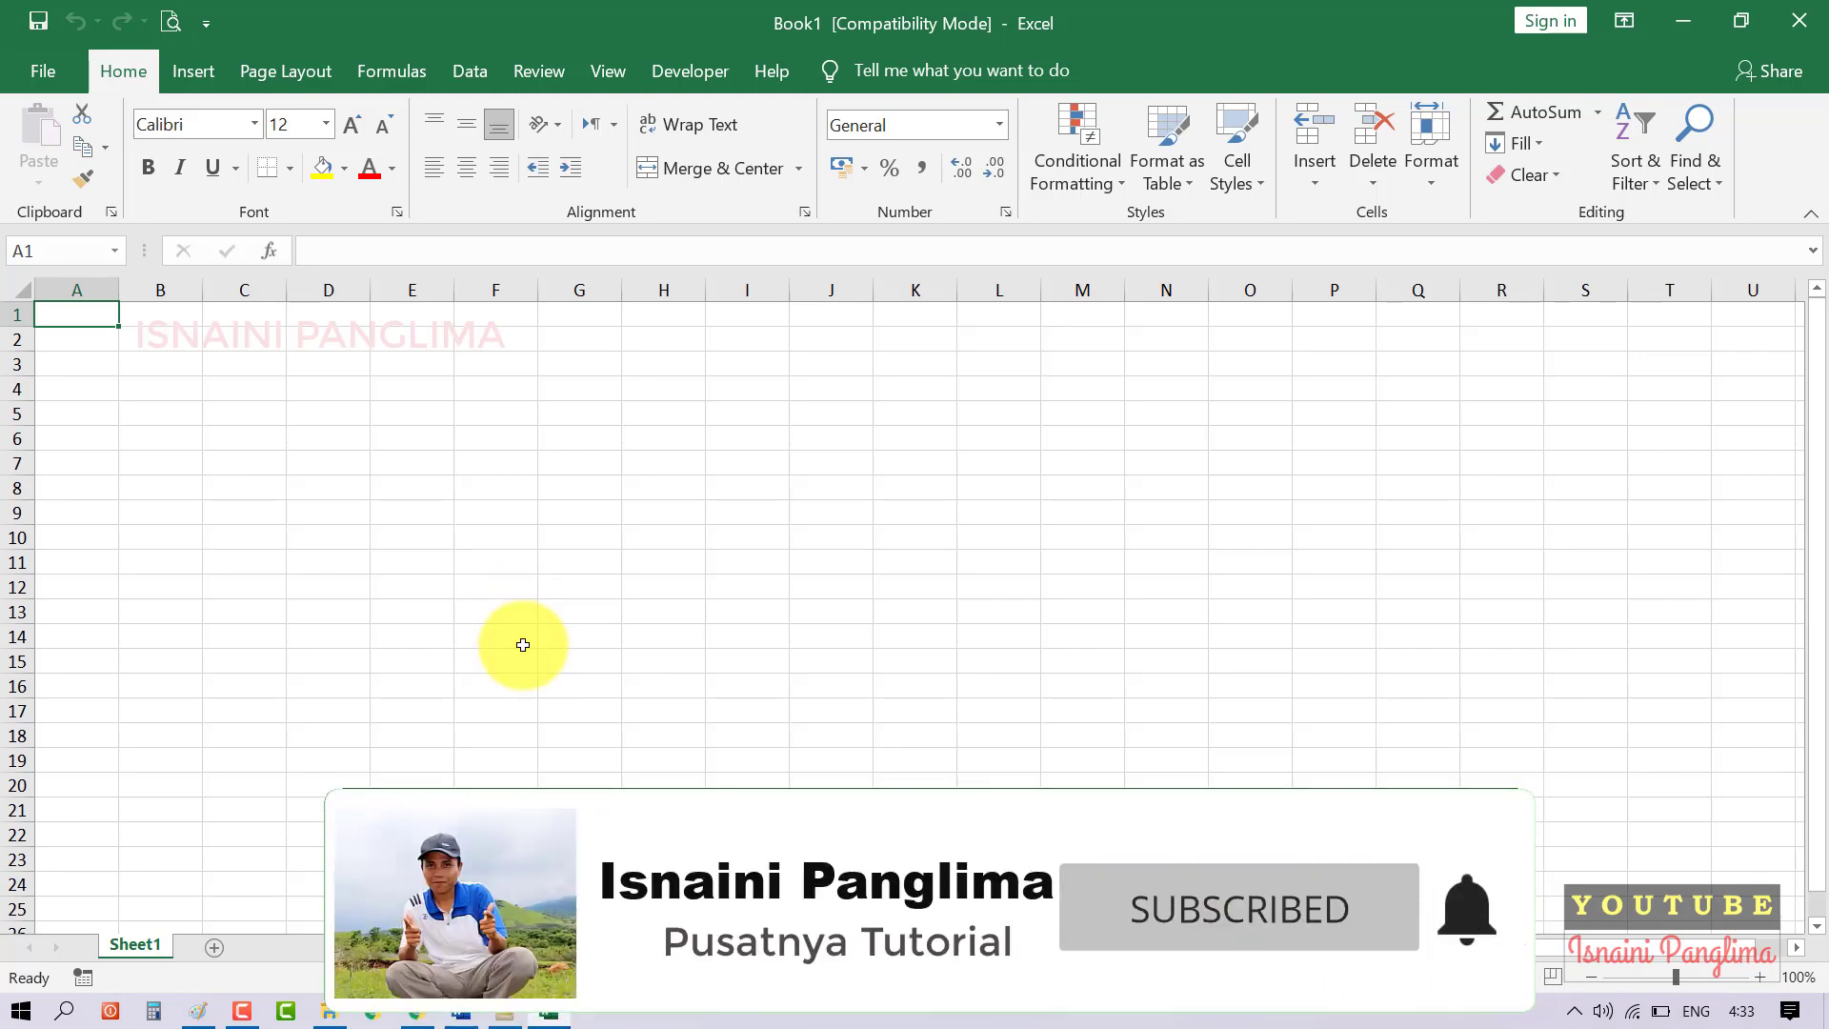
- Select an empty cell on Sheet1 of the blank Book1 workbook
{"action": "left_click", "coordinate": [510, 537]}
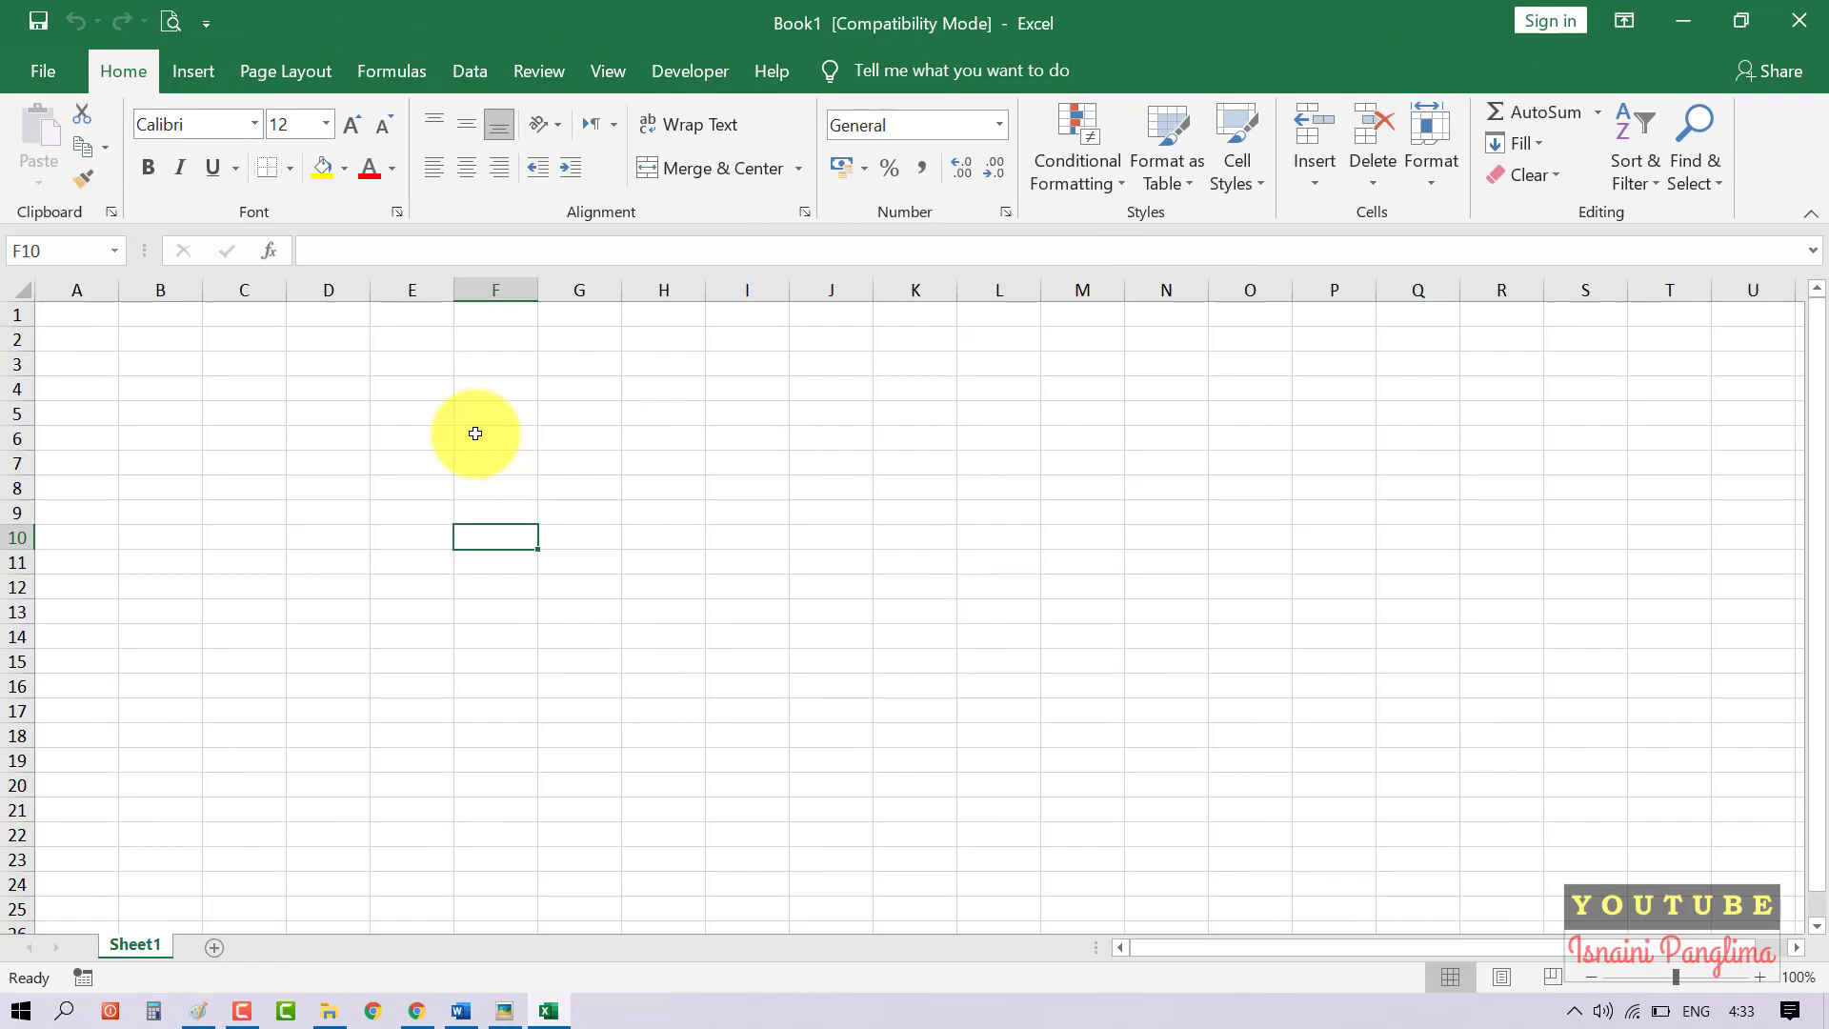
- Insert PASPHOTO from the FOTO folder at cell D6 via Insert > Pictures > This Device
{"action": "left_click", "coordinate": [305, 437]}
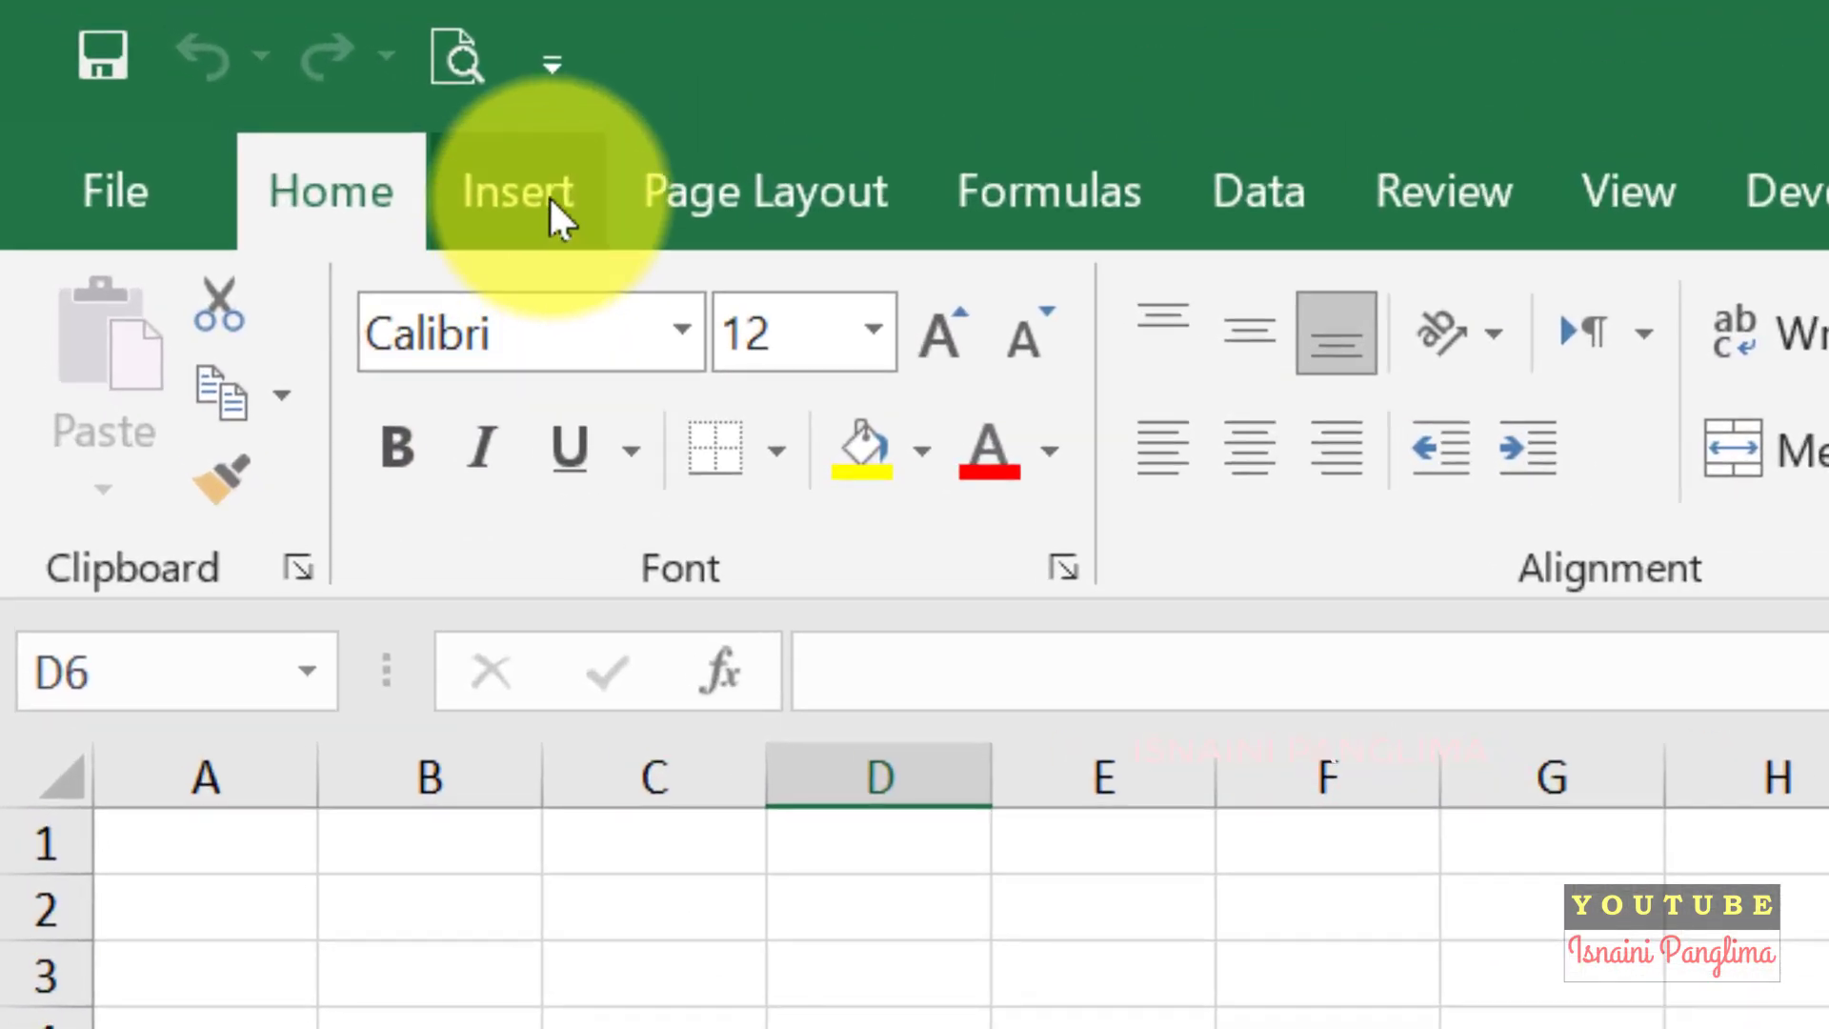
{"action": "left_click", "coordinate": [204, 76]}
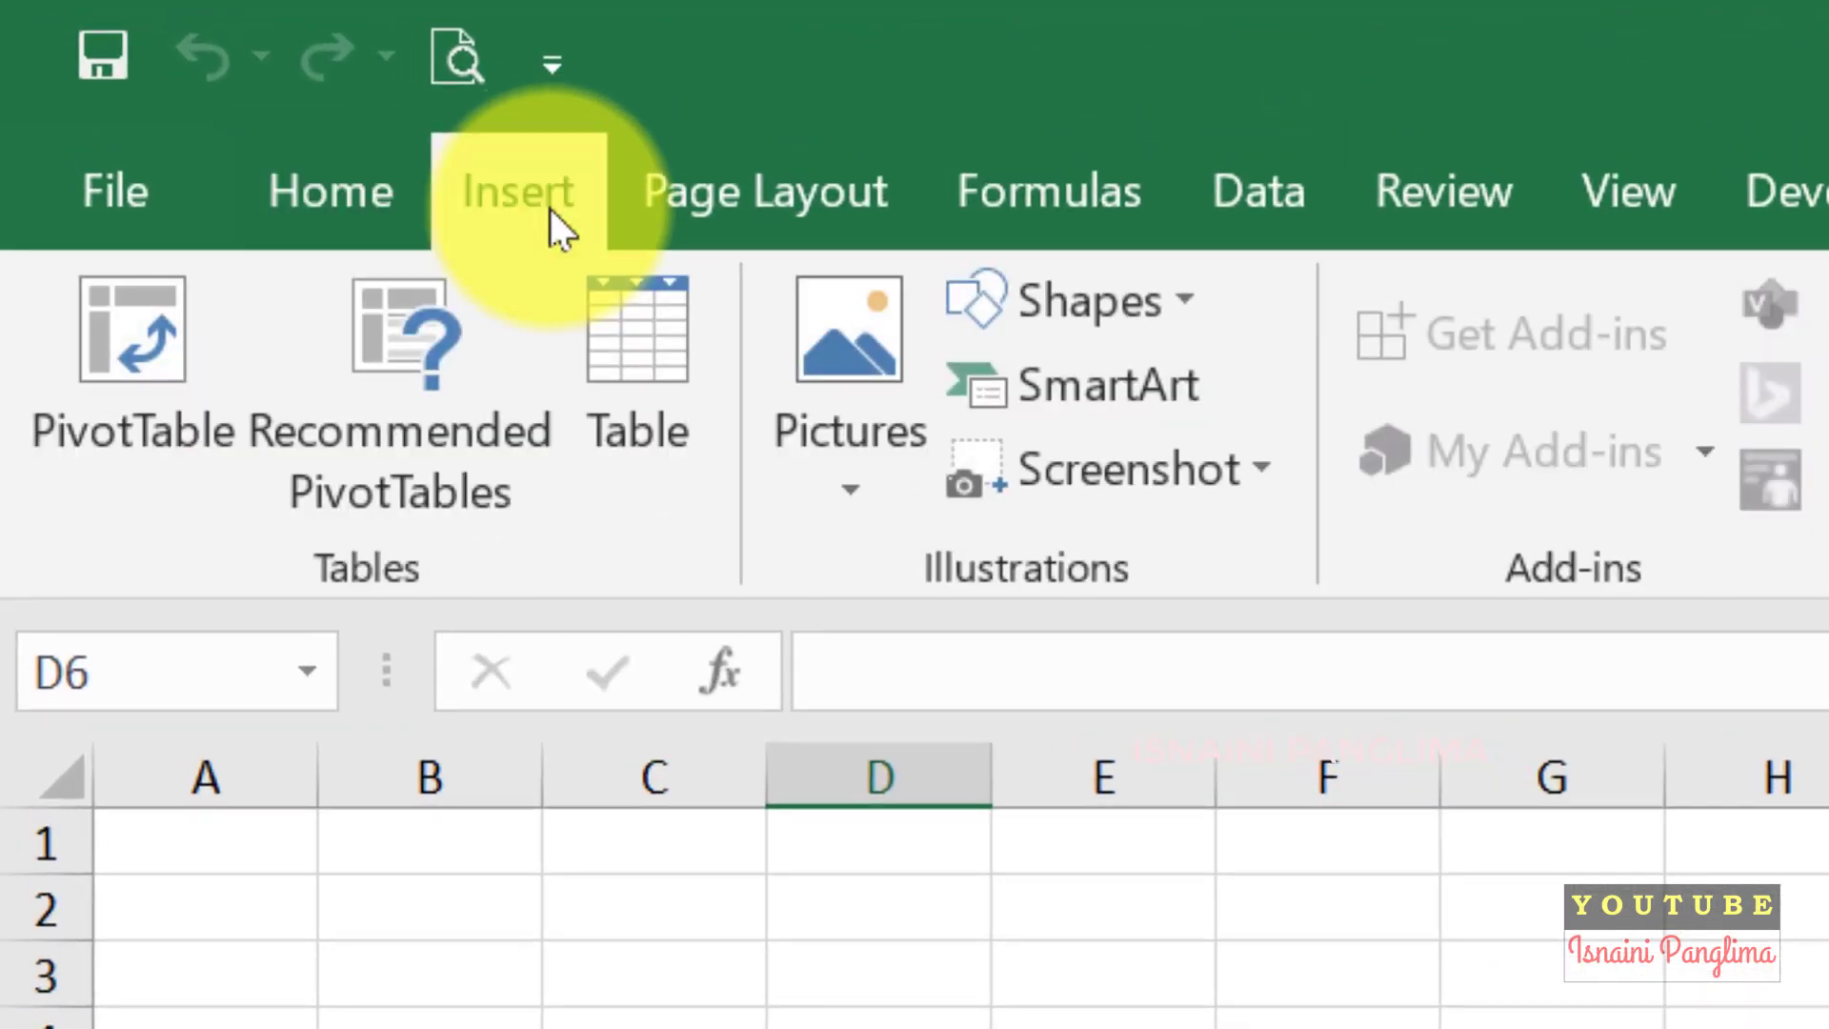
{"action": "left_click", "coordinate": [877, 495]}
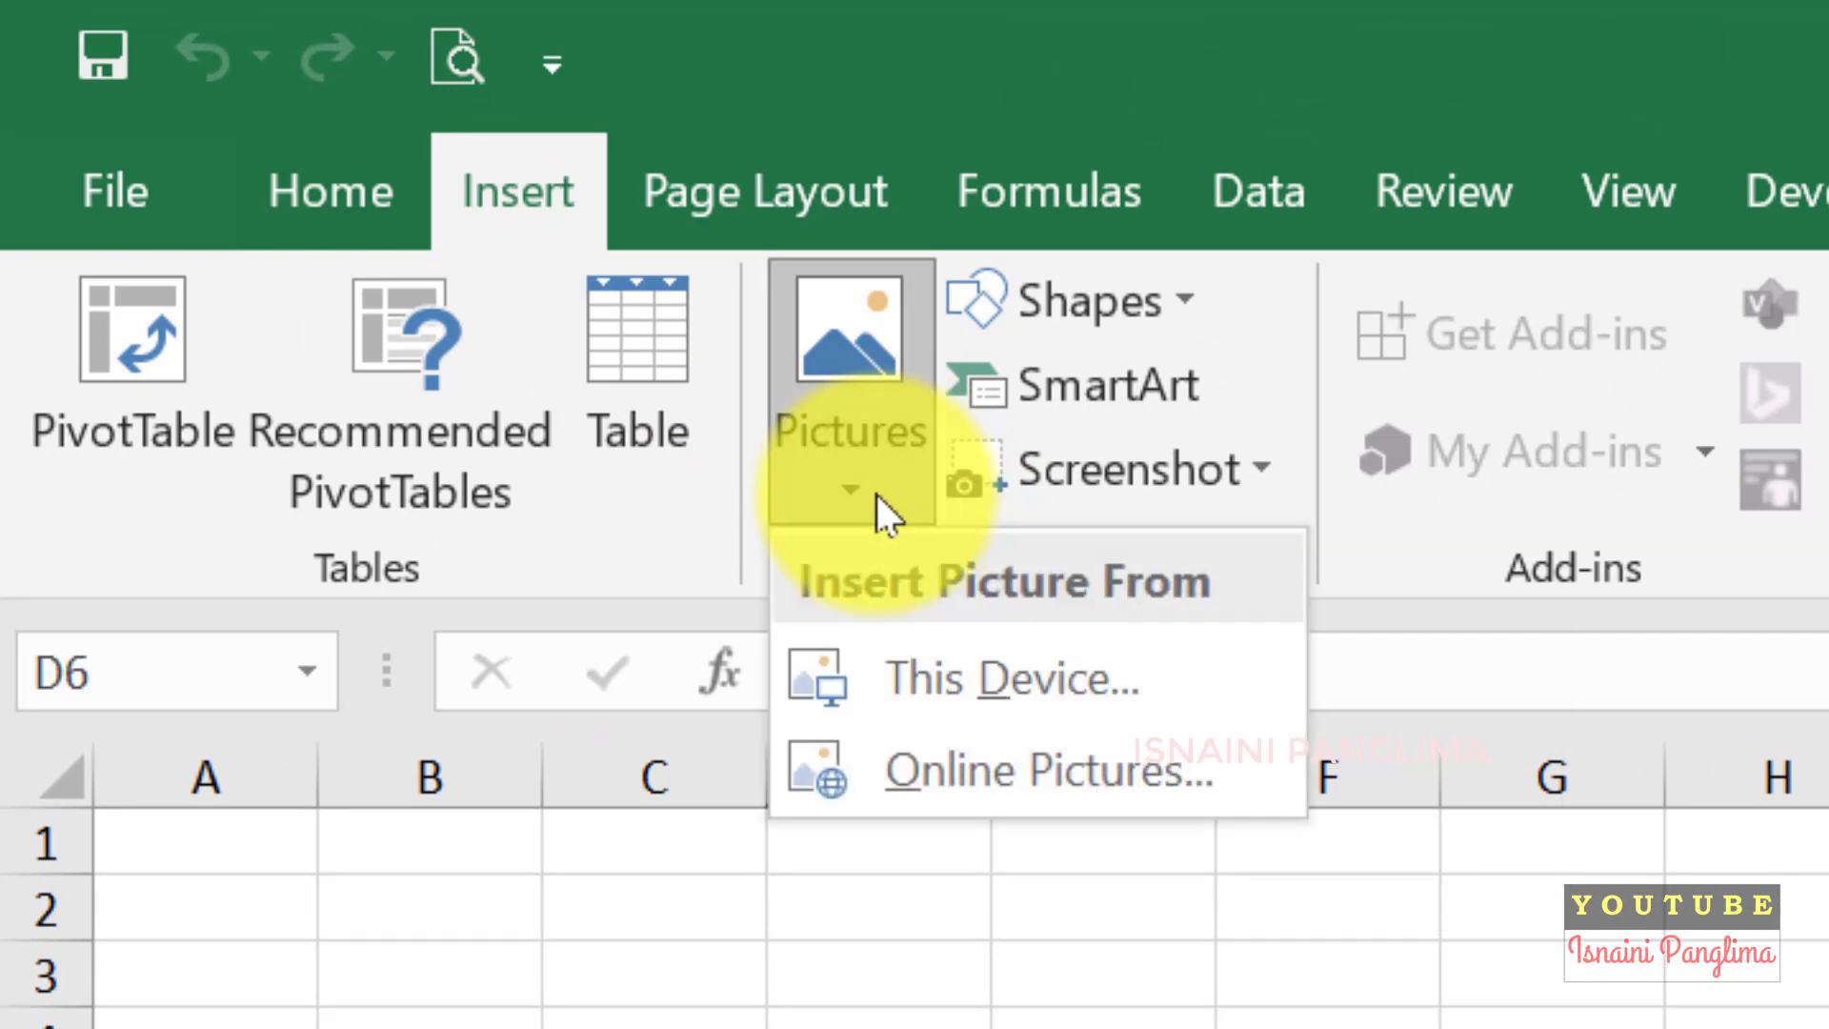
{"action": "left_click", "coordinate": [996, 661]}
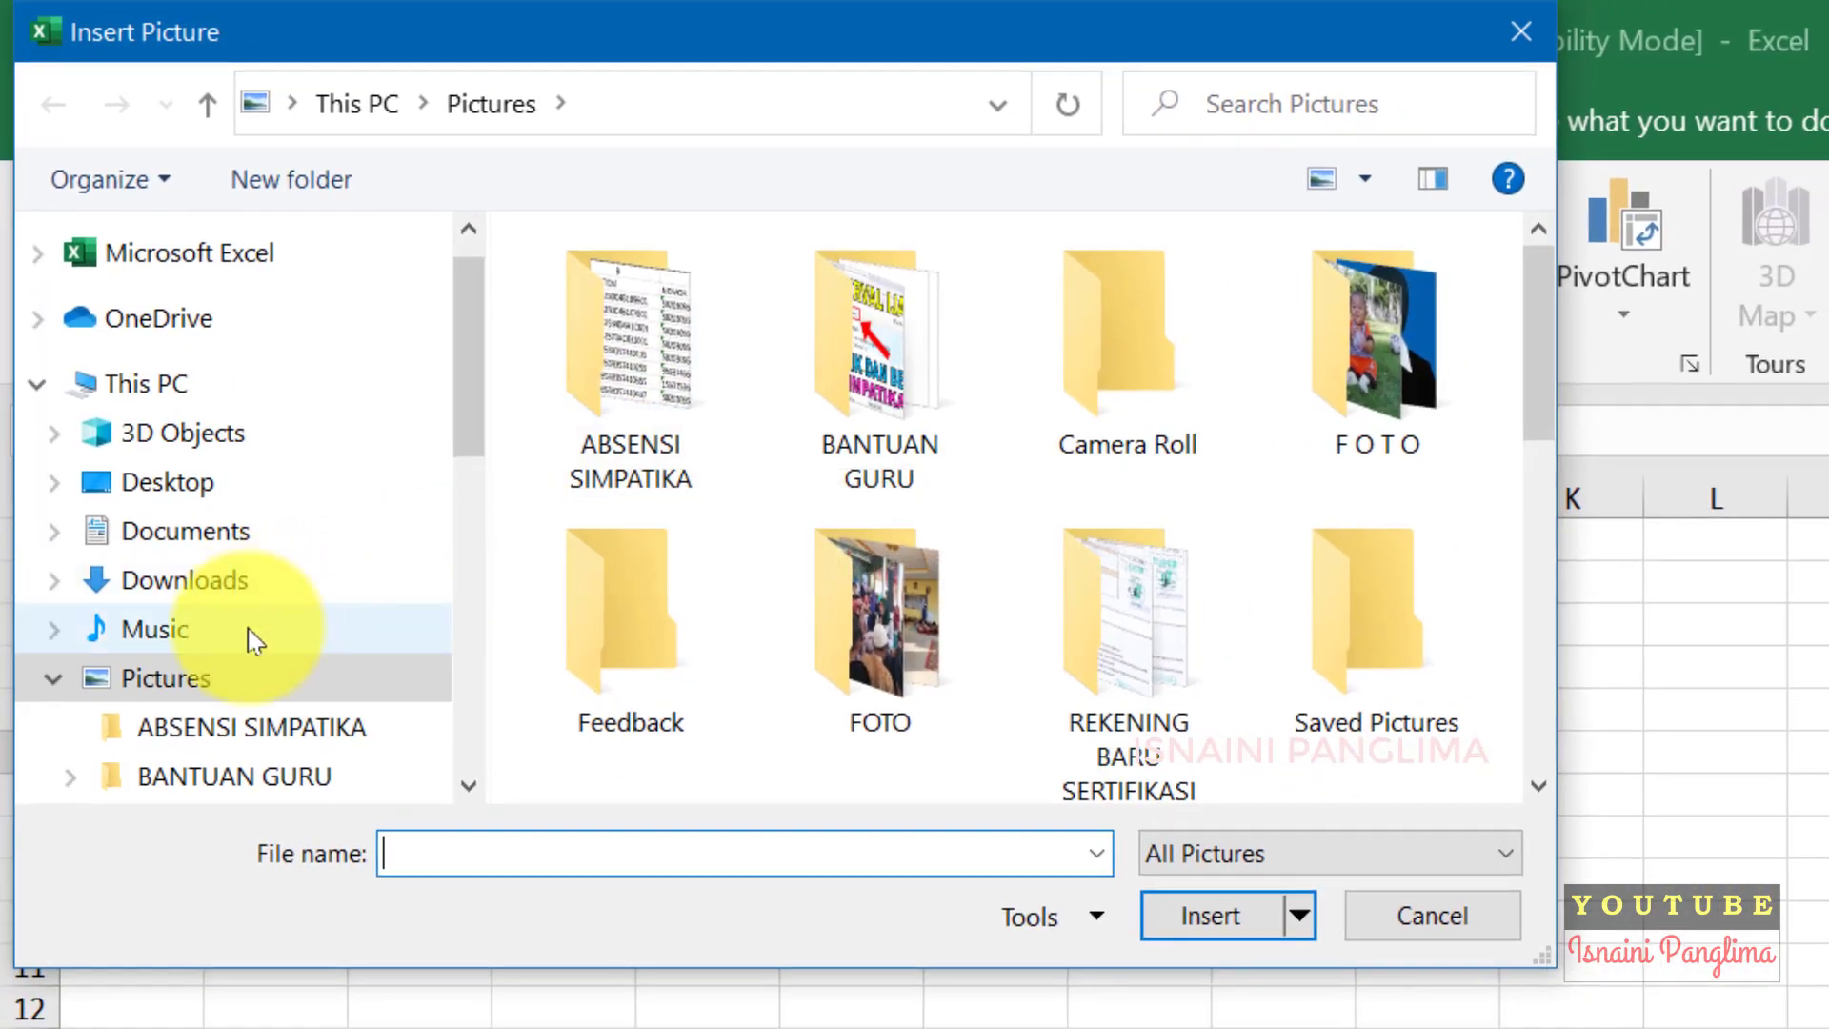
{"action": "left_click", "coordinate": [1373, 345]}
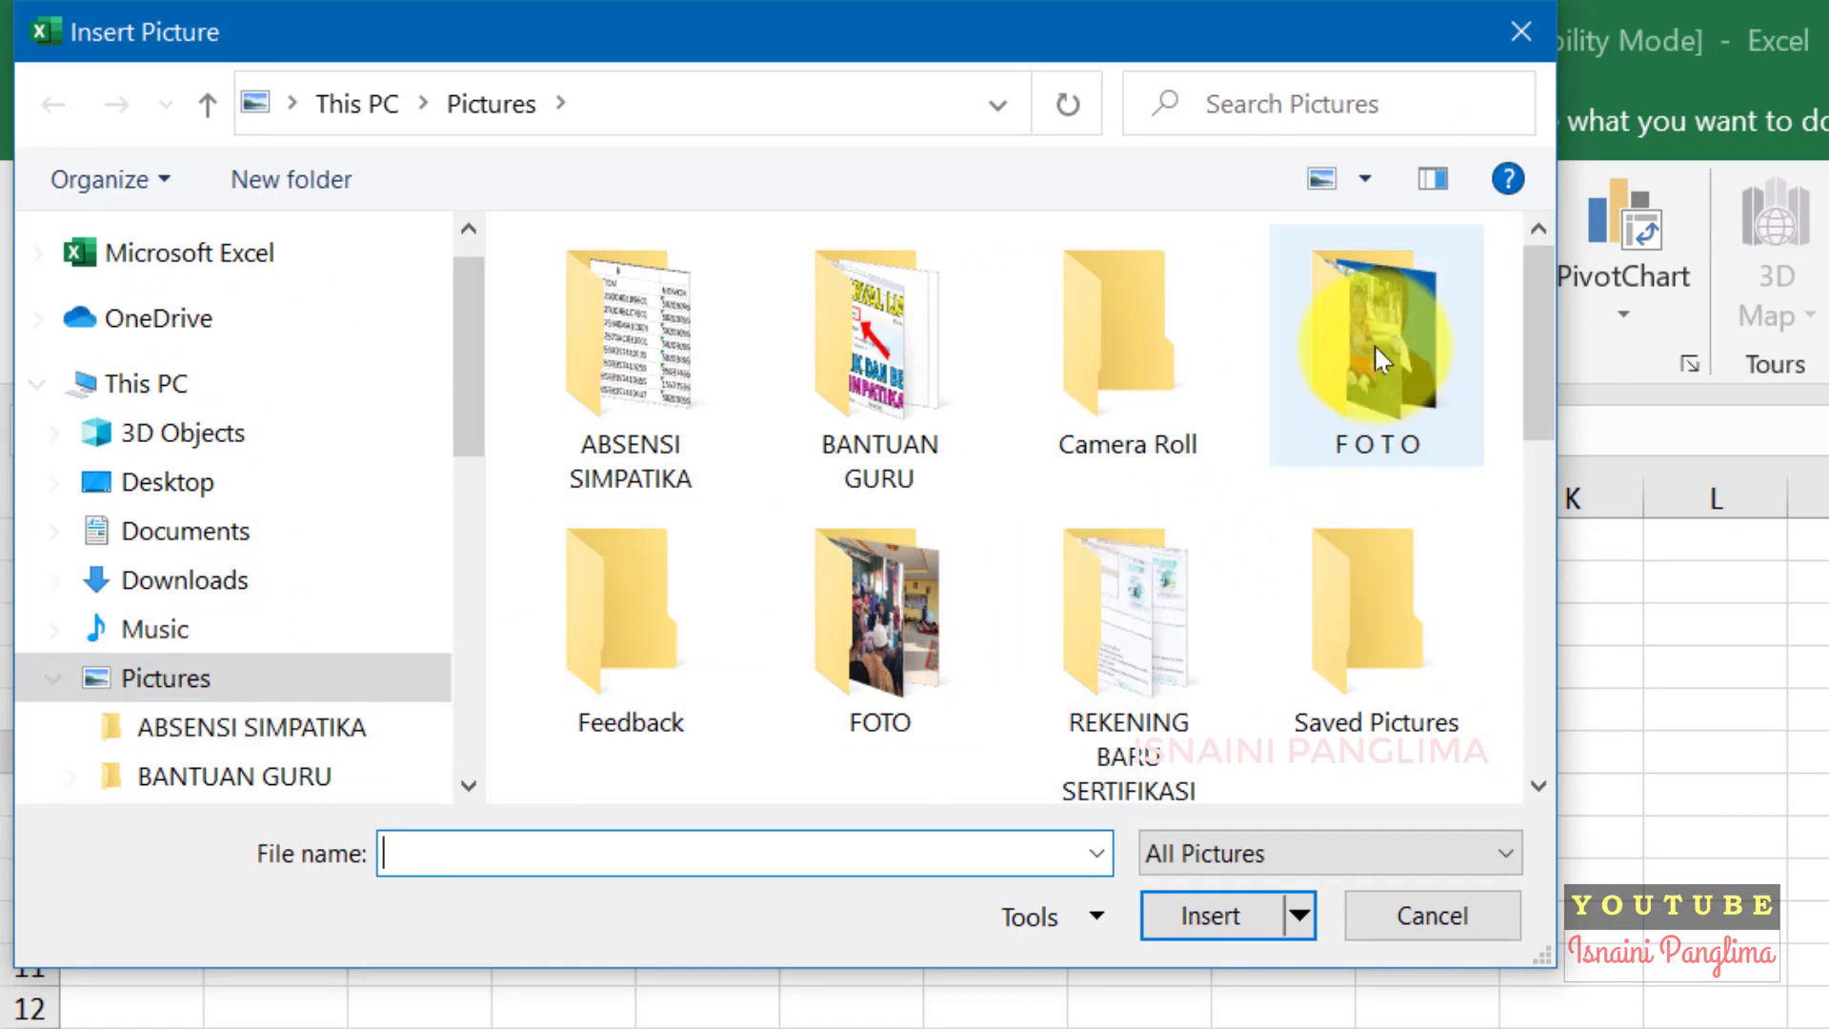
{"action": "left_click", "coordinate": [1212, 919]}
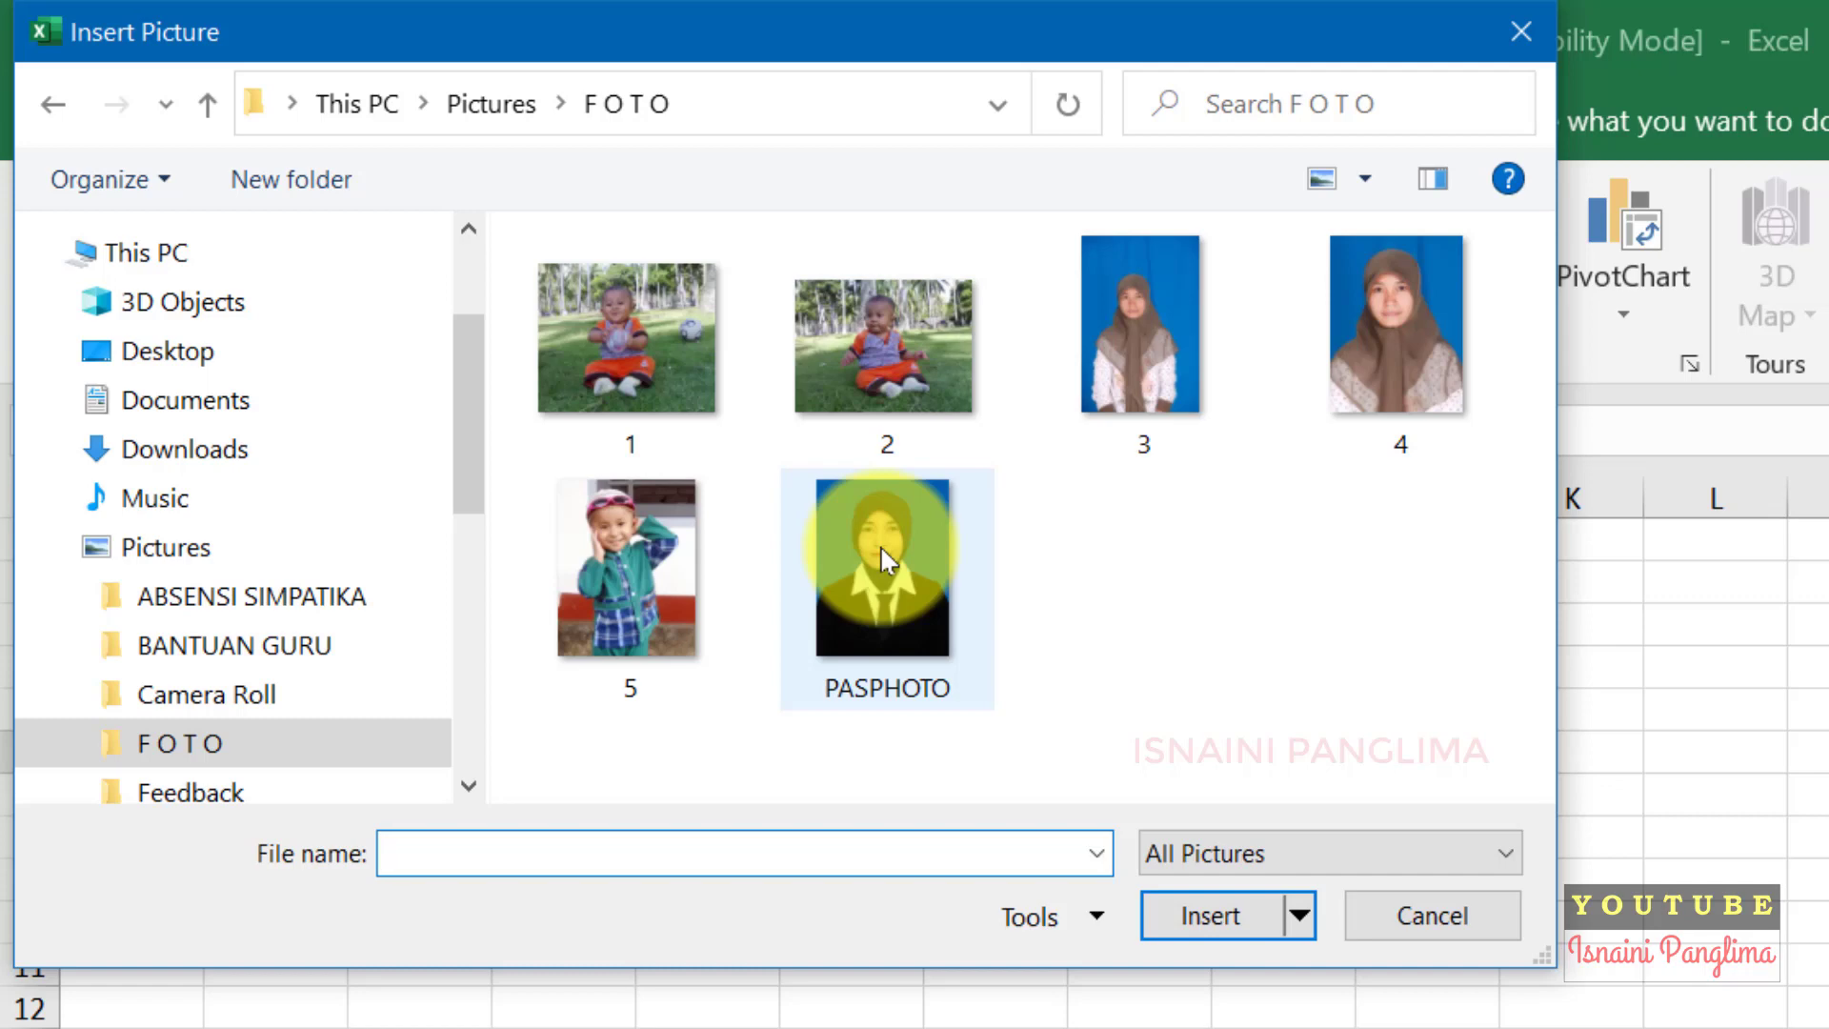
{"action": "left_click", "coordinate": [885, 560]}
{"action": "left_click", "coordinate": [1211, 912]}
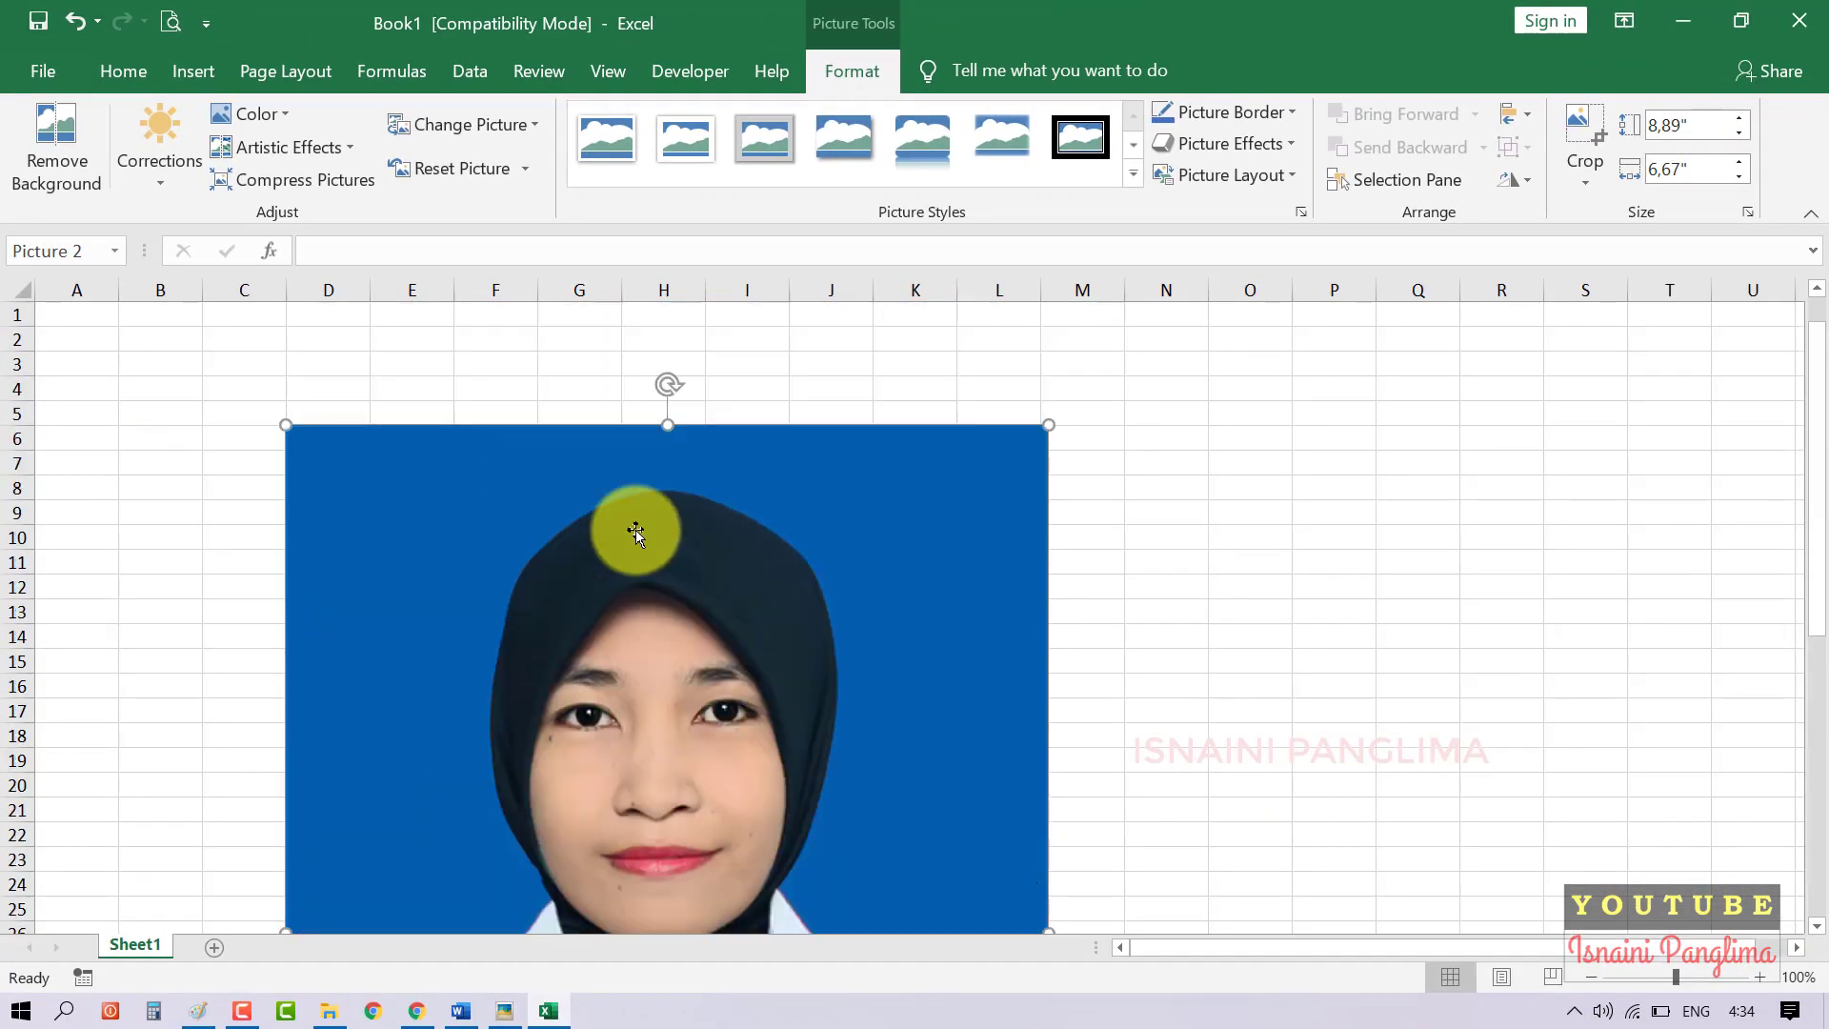
- Shrink PASPHOTO to 4.88" × 3.66" by dragging a corner, checking the photo size reference table
{"action": "mouse_move", "coordinate": [286, 425]}
{"action": "left_mouse_down"}
{"action": "mouse_move", "coordinate": [767, 776]}
{"action": "mouse_move", "coordinate": [392, 368]}
{"action": "mouse_move", "coordinate": [314, 334]}
{"action": "left_mouse_up"}
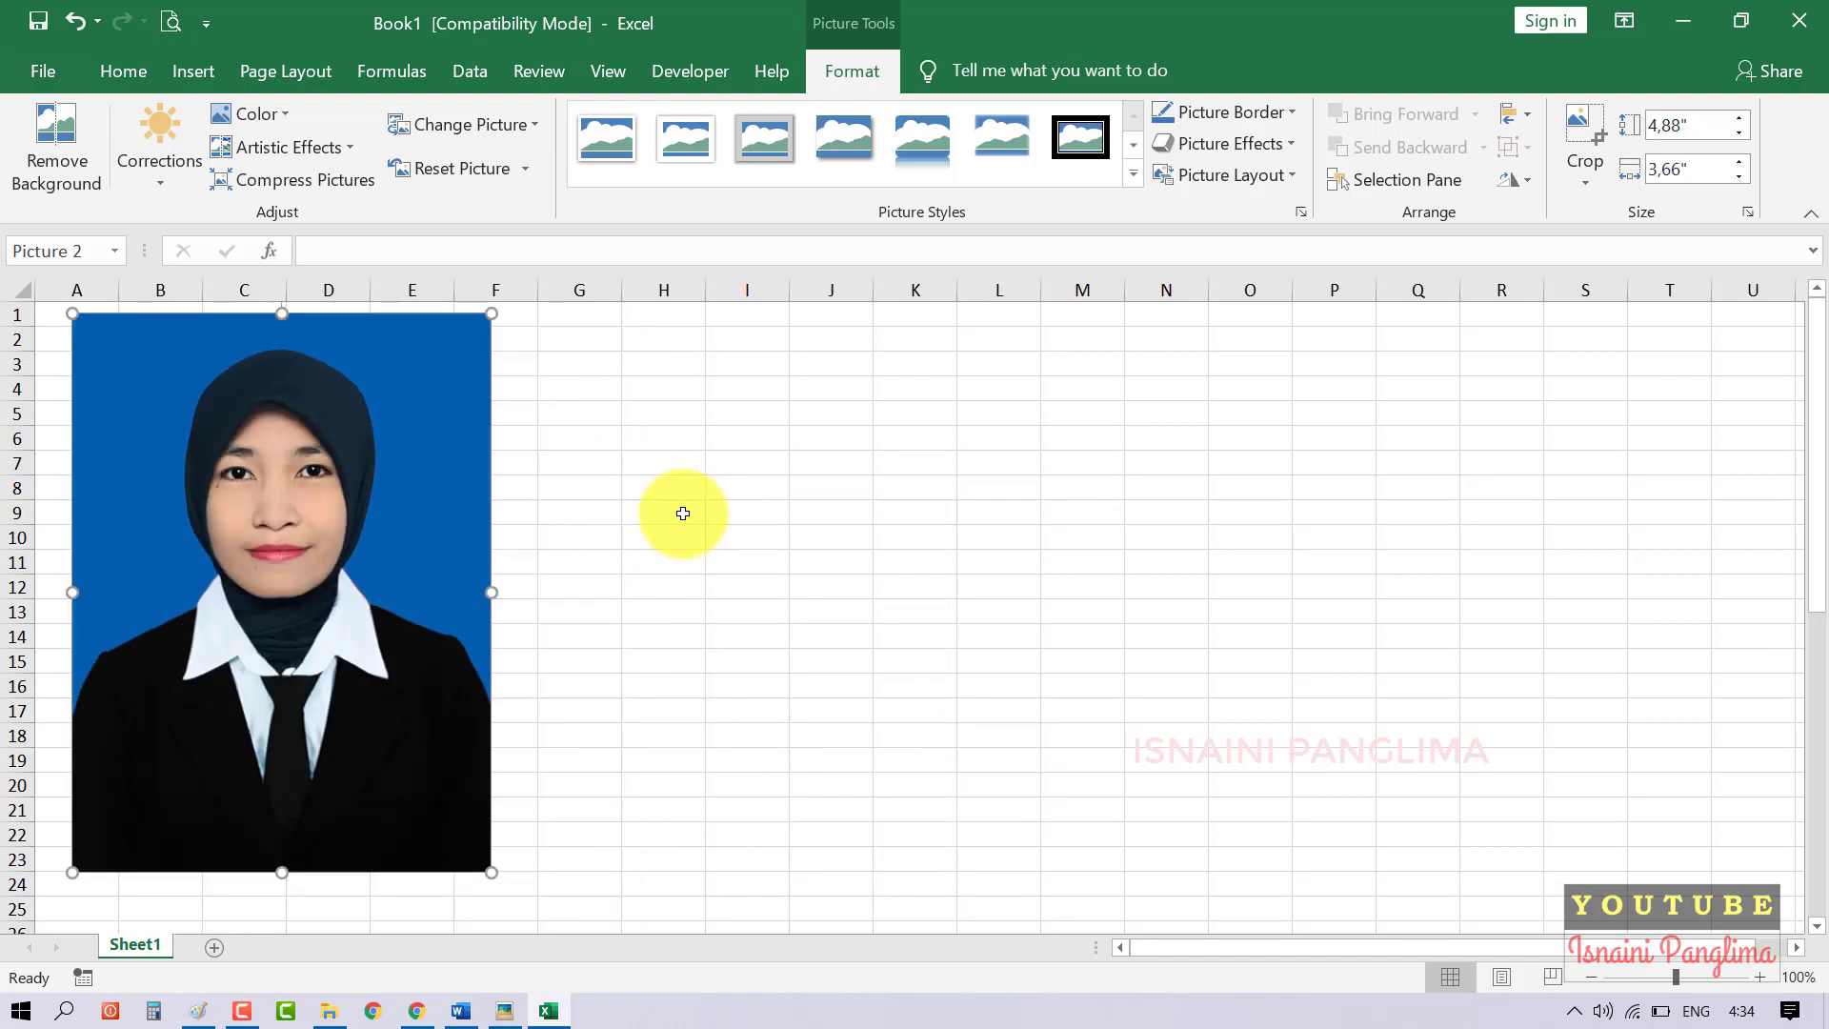
{"action": "left_click", "coordinate": [508, 1014]}
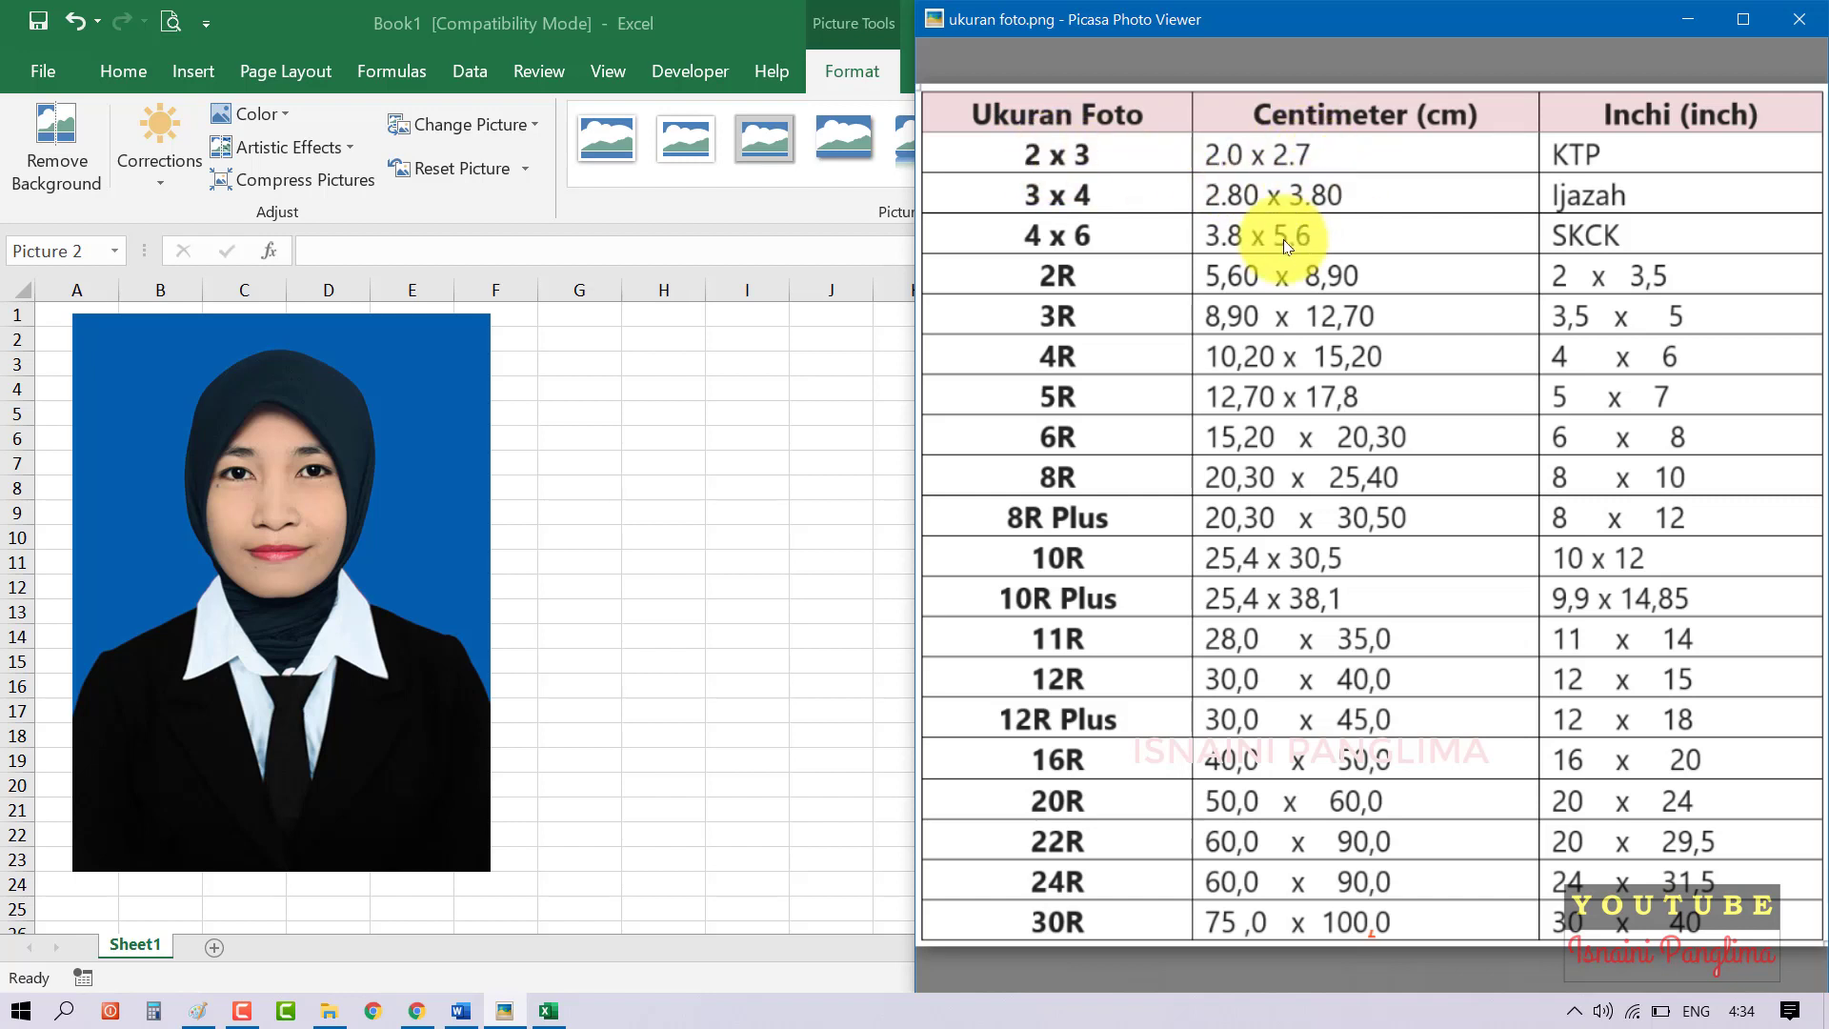
{"action": "mouse_move", "coordinate": [1322, 579]}
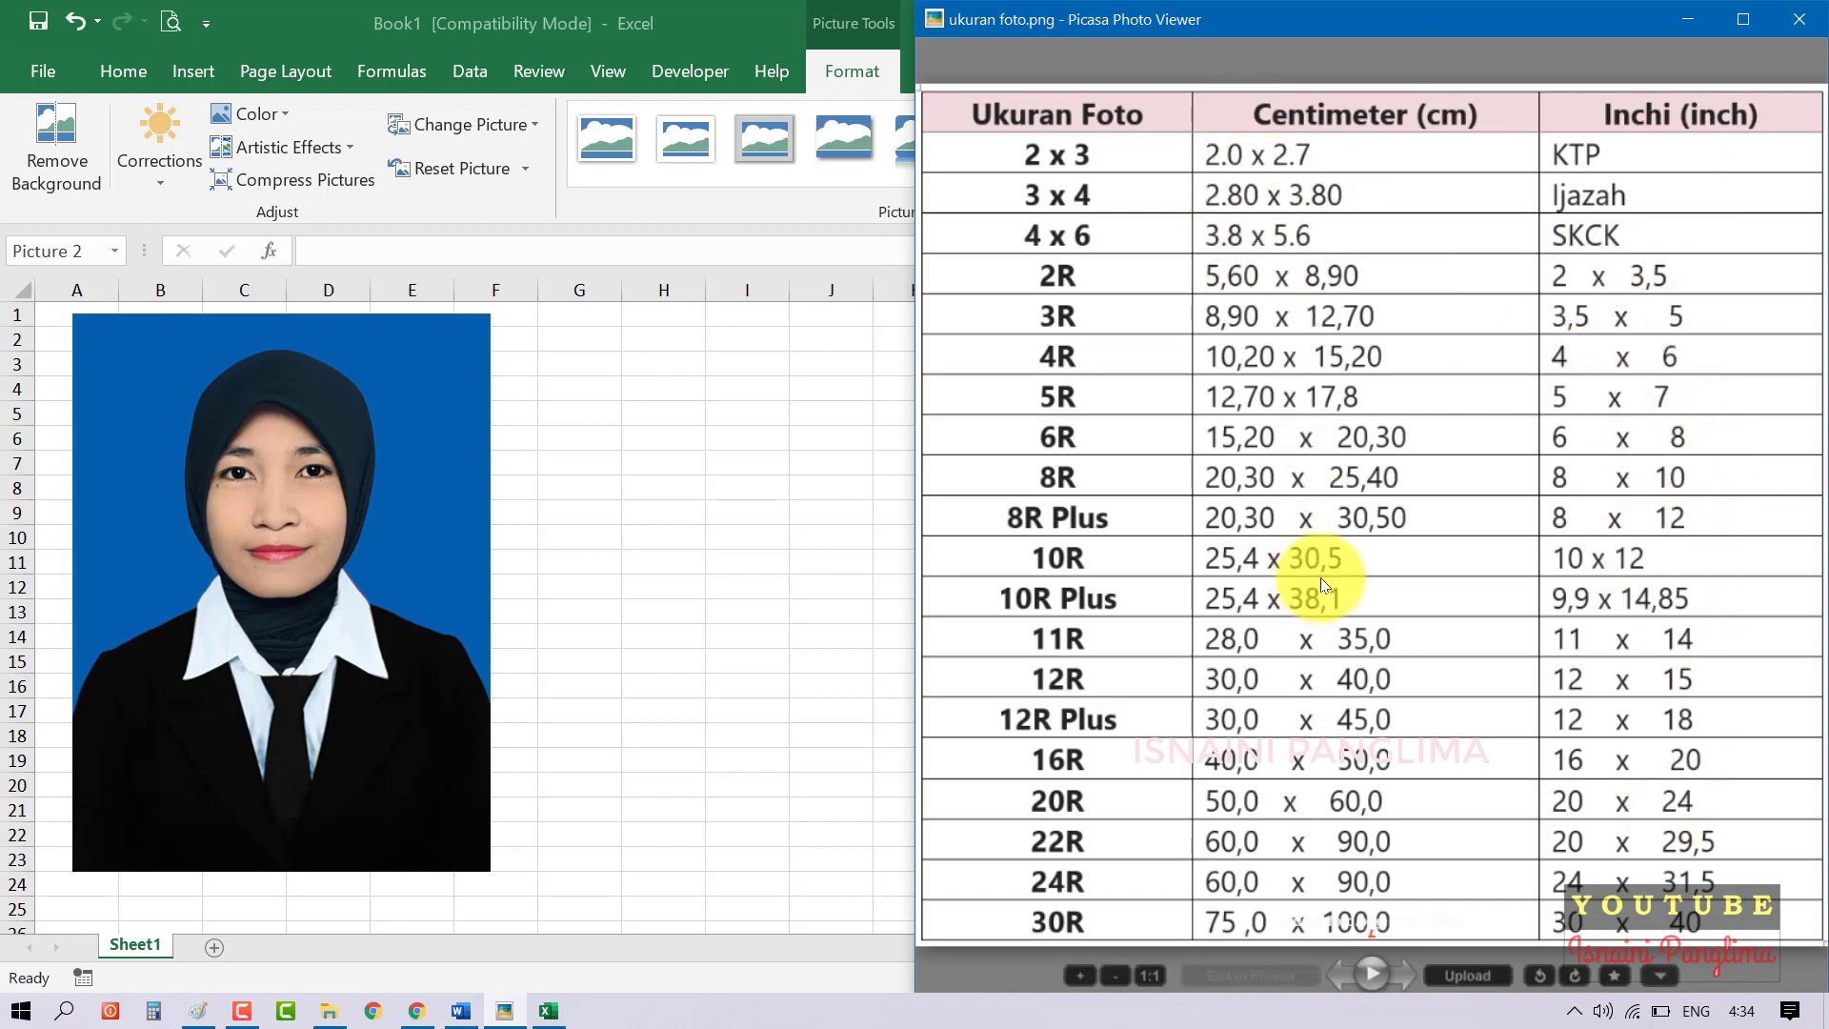
{"action": "key", "text": "Escape"}
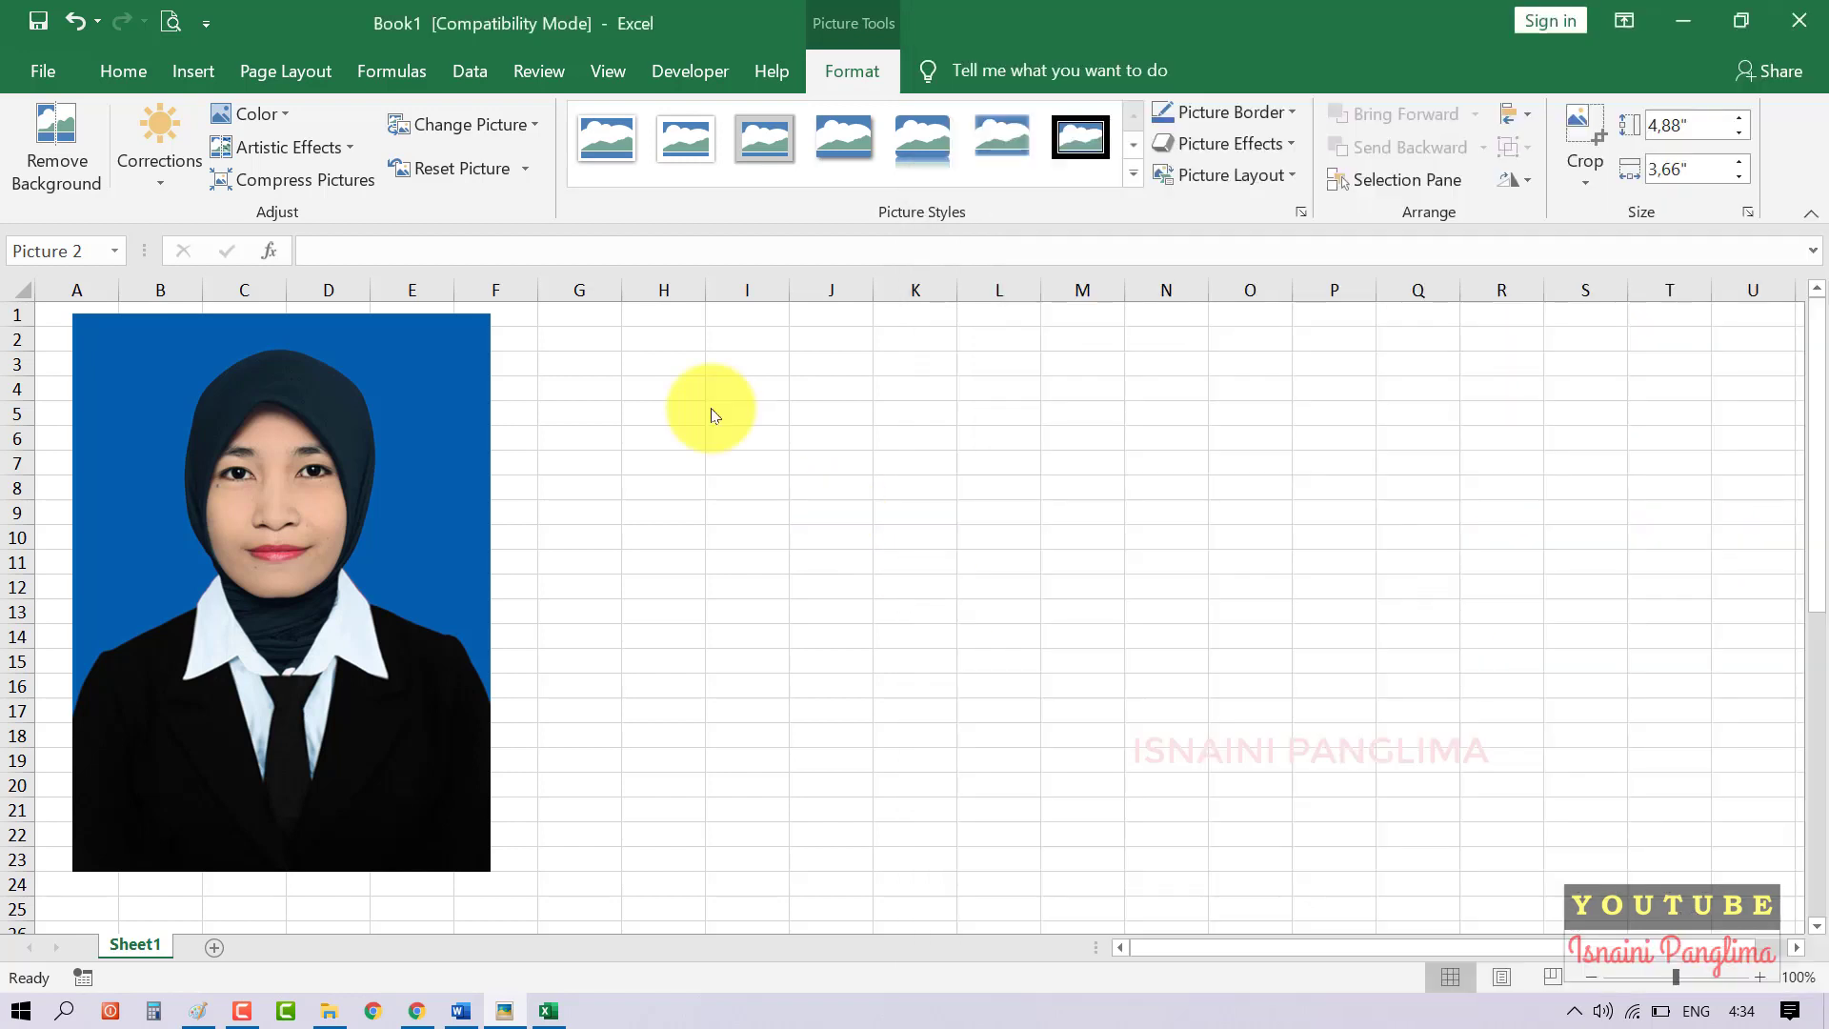
{"action": "left_click", "coordinate": [828, 465]}
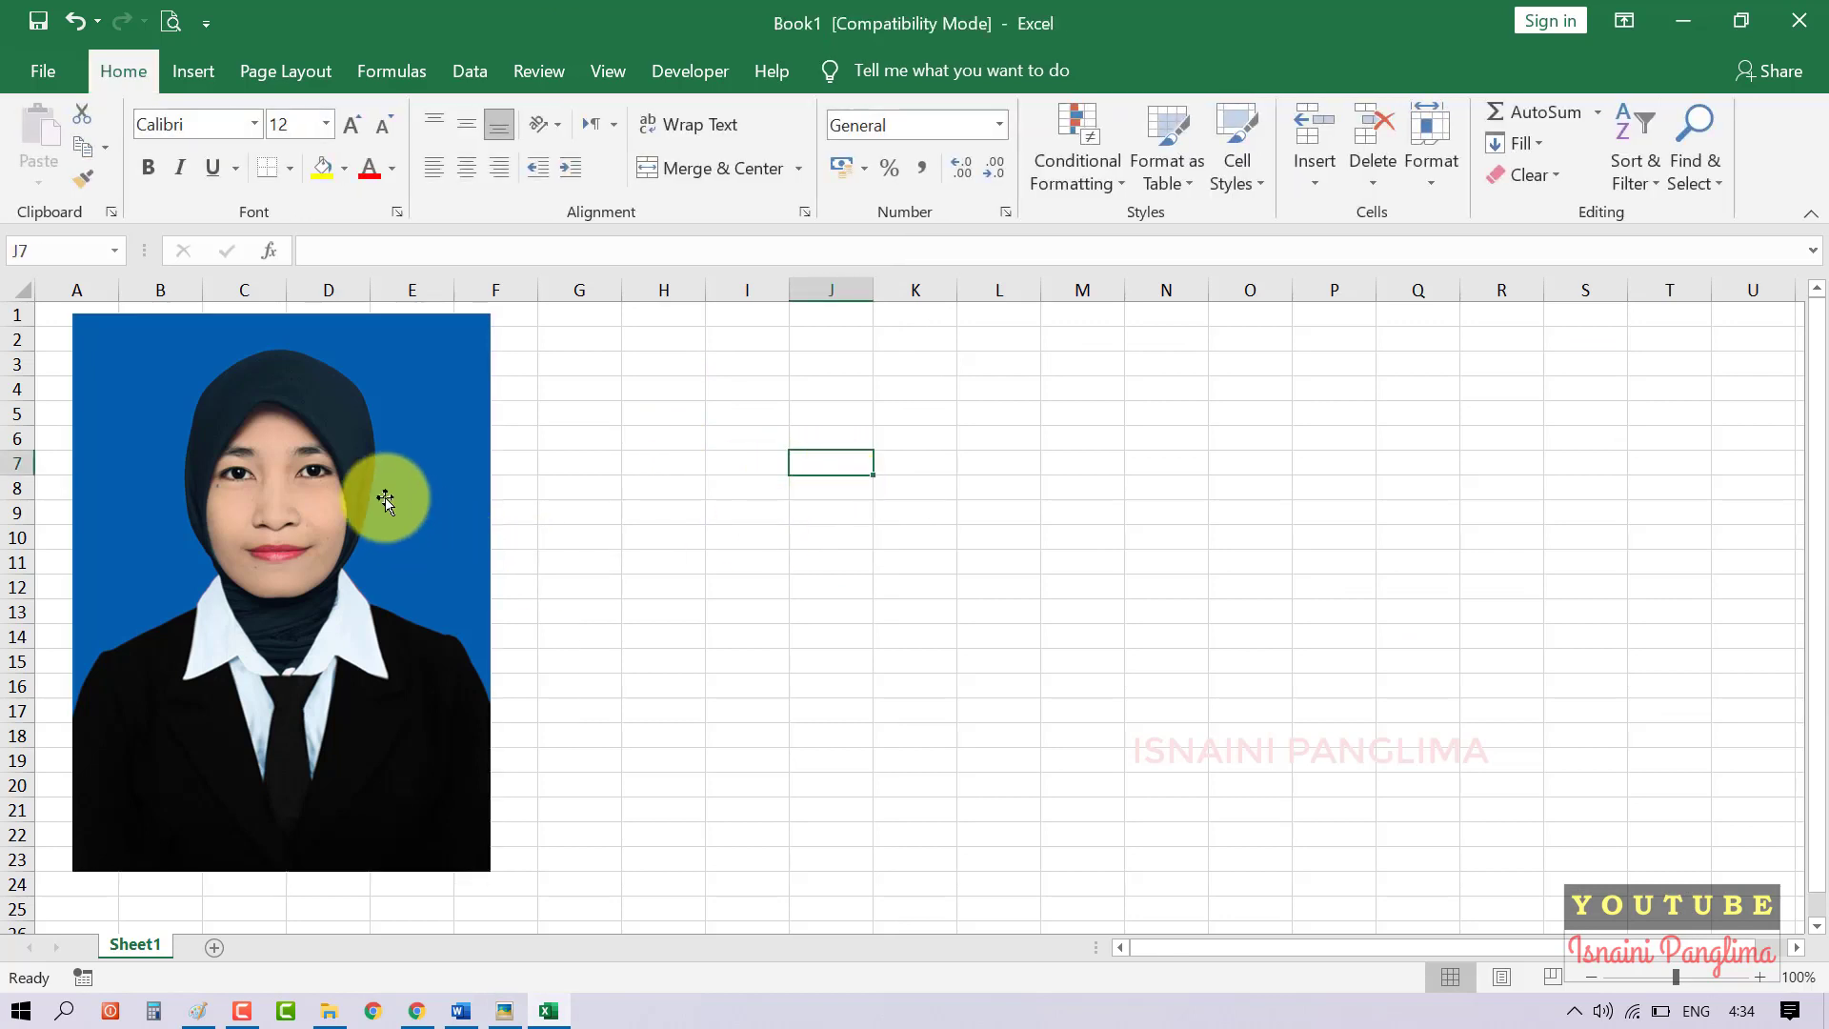
{"action": "left_click", "coordinate": [340, 481]}
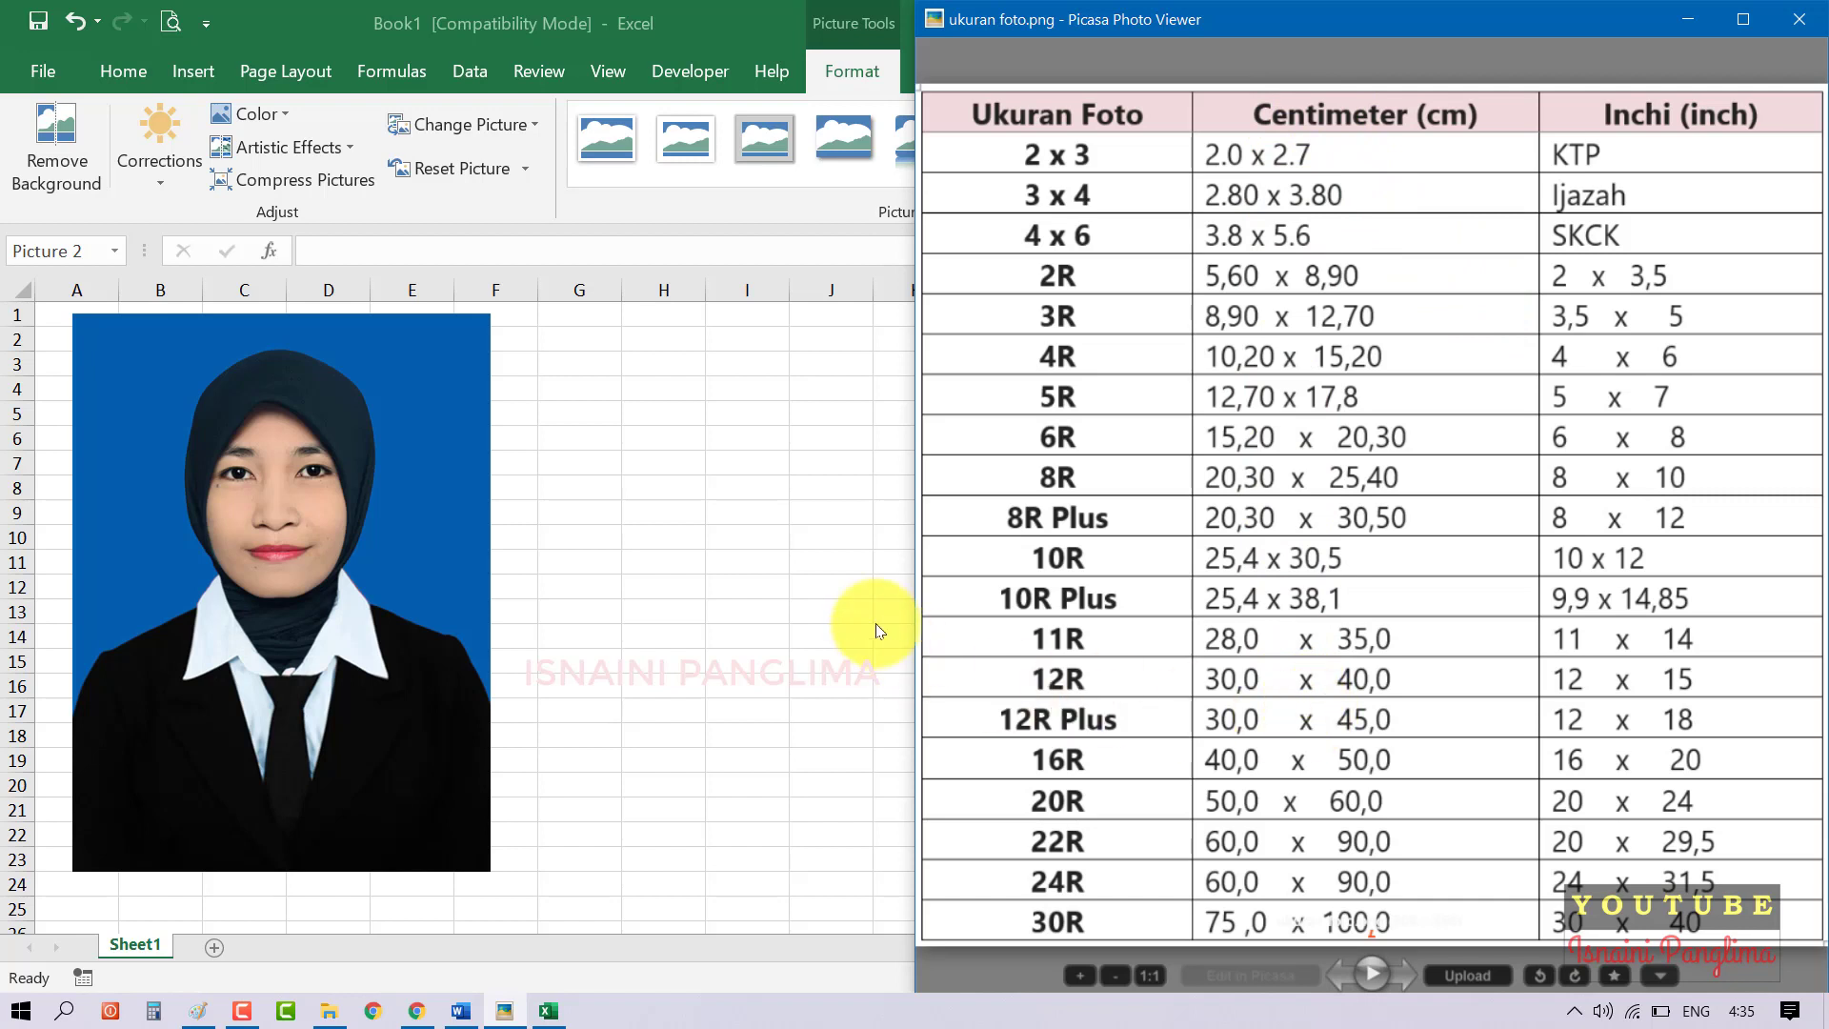
{"action": "key", "text": "Escape"}
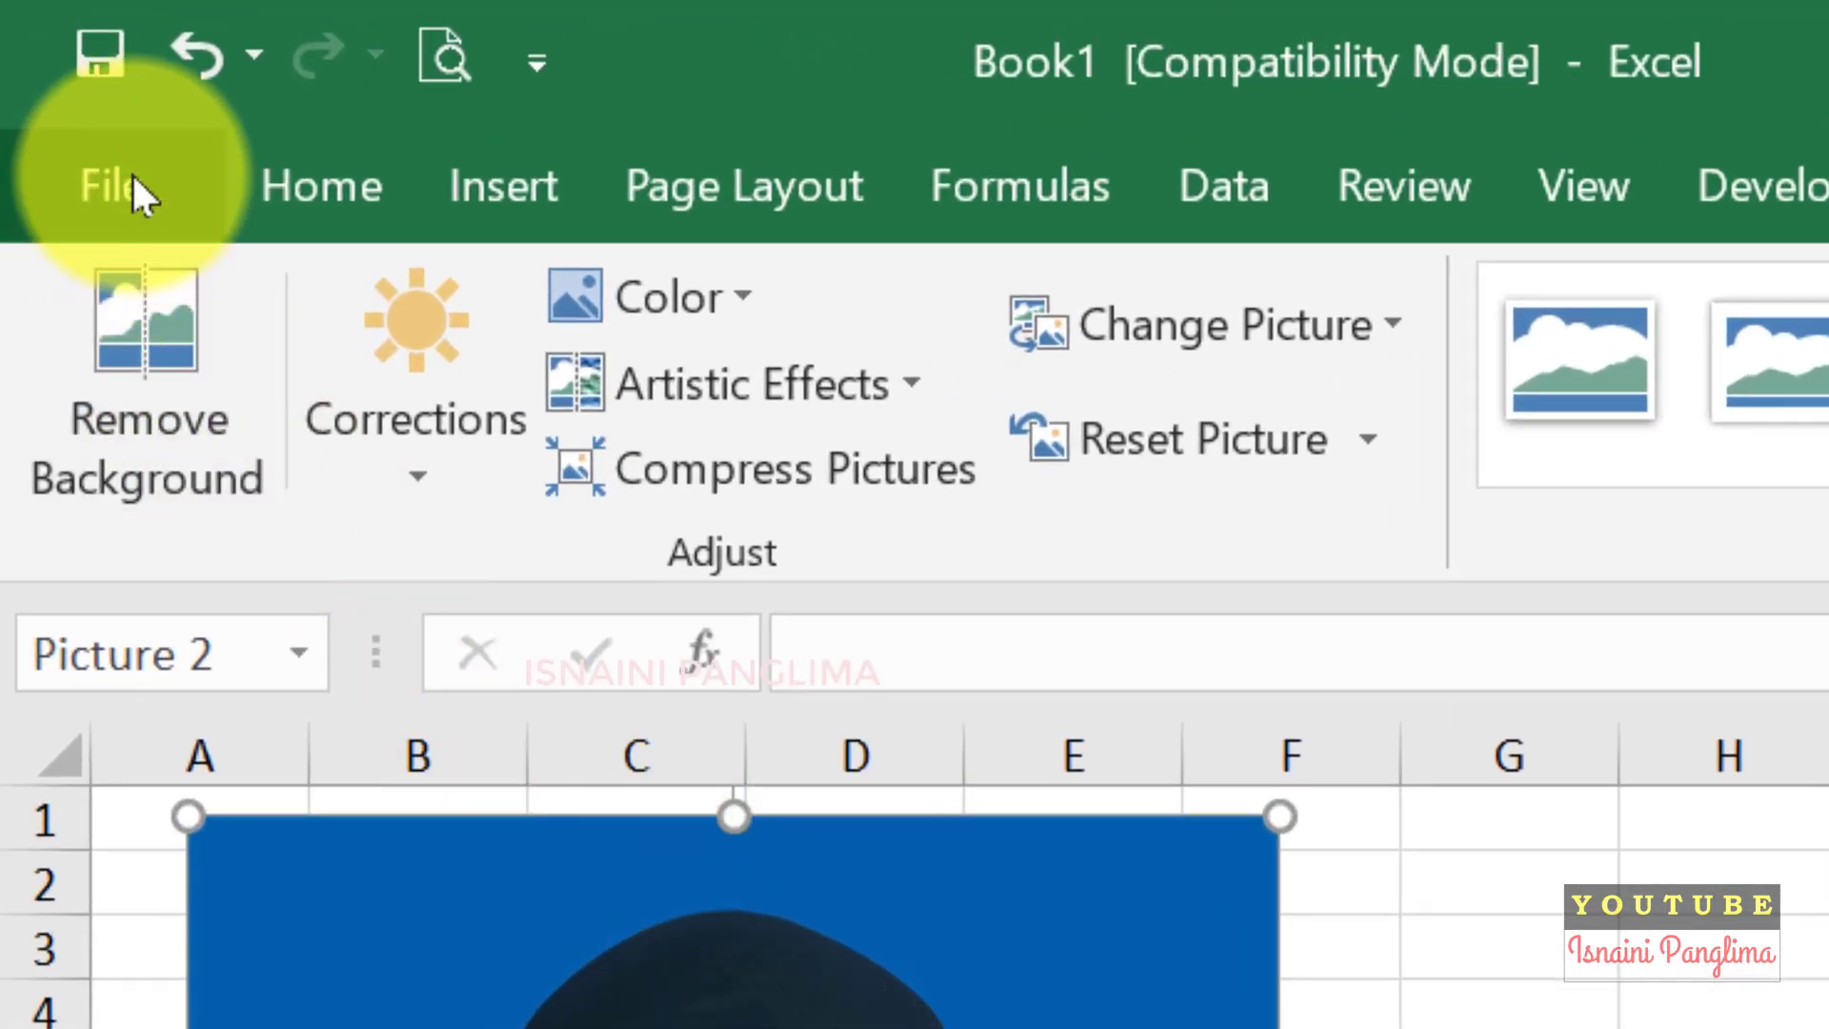
- Set Ruler units to Centimeters in Advanced options so the photo reads 12,4 × 9,3 cm
{"action": "left_click", "coordinate": [132, 186]}
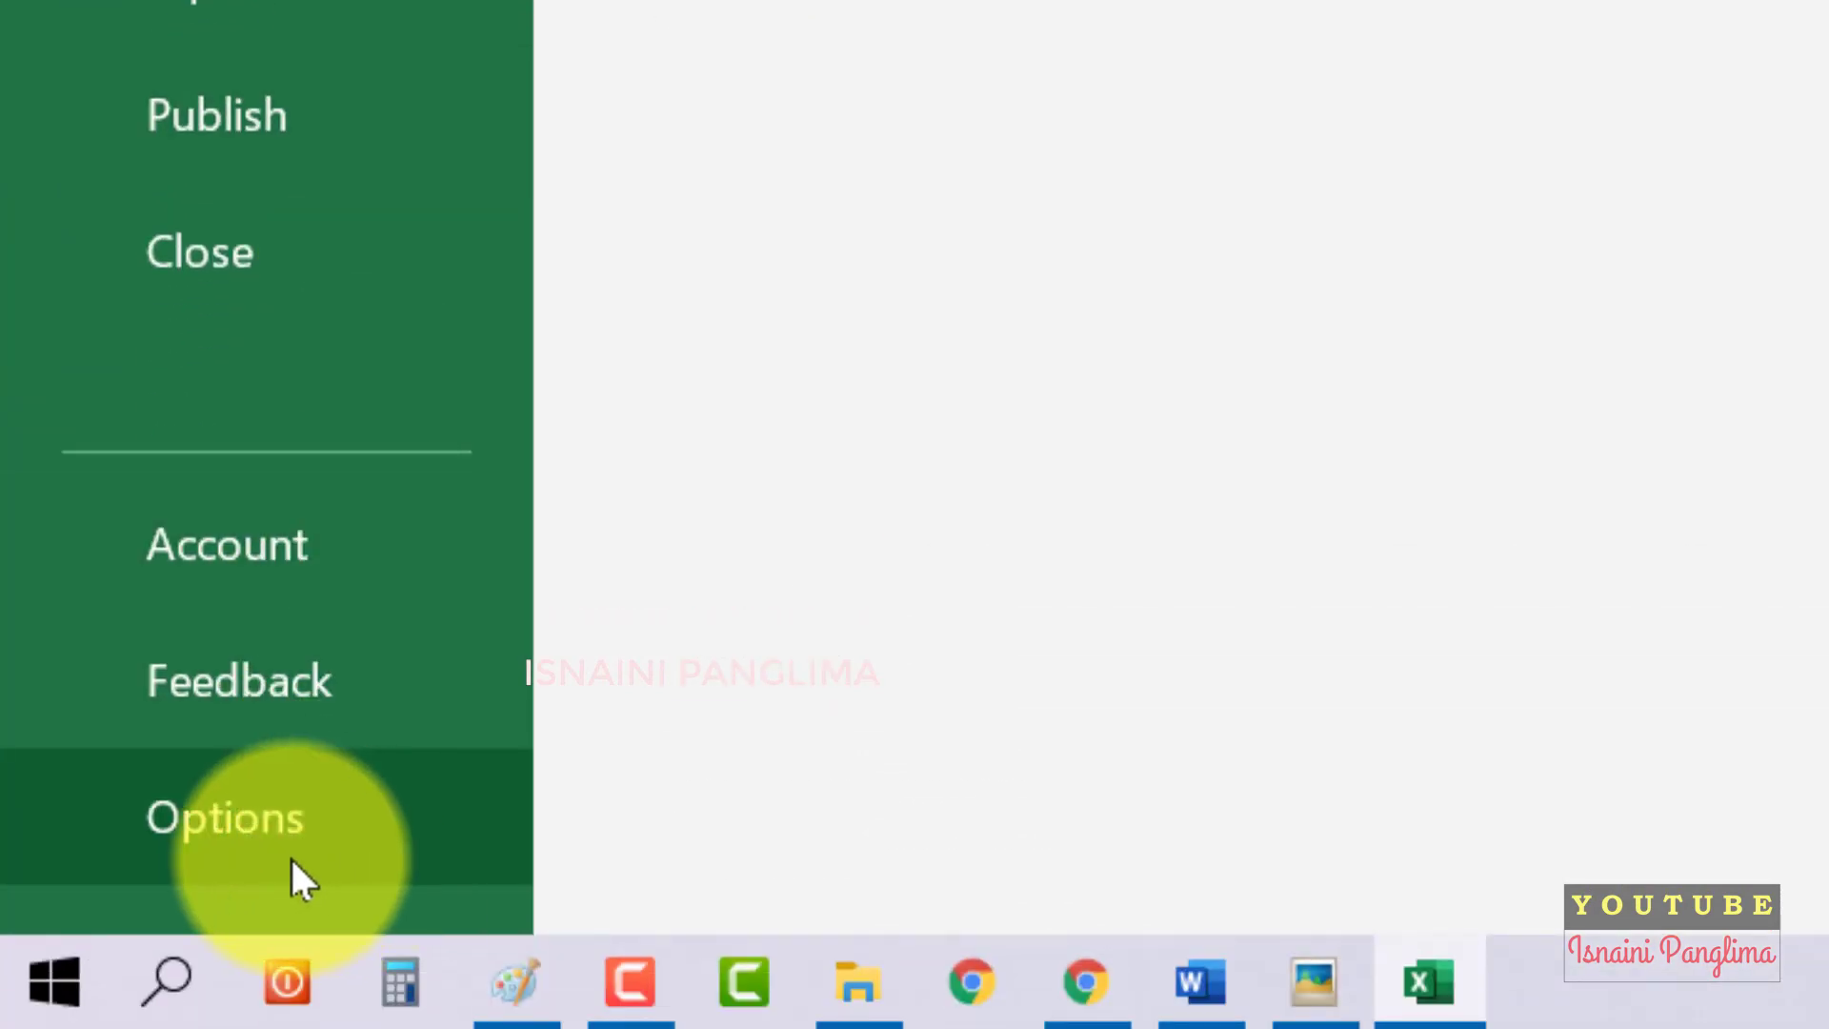
{"action": "left_click", "coordinate": [361, 805]}
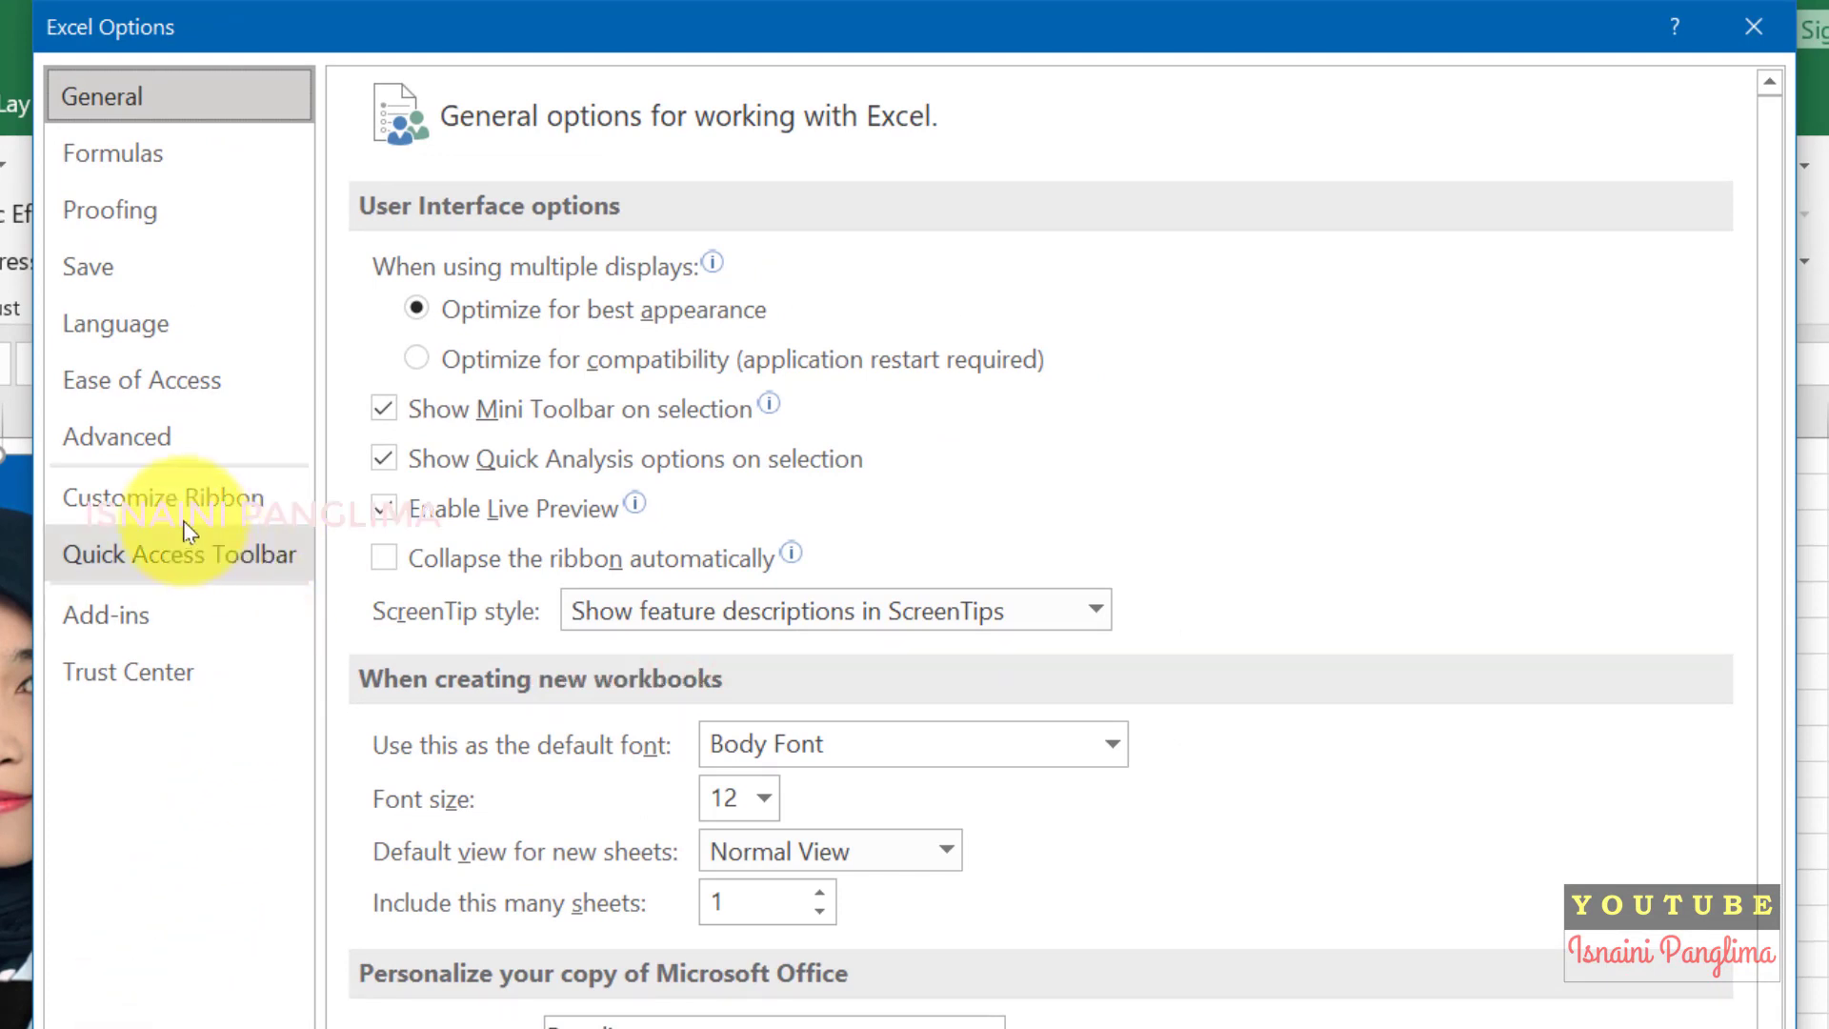
{"action": "left_click", "coordinate": [180, 437]}
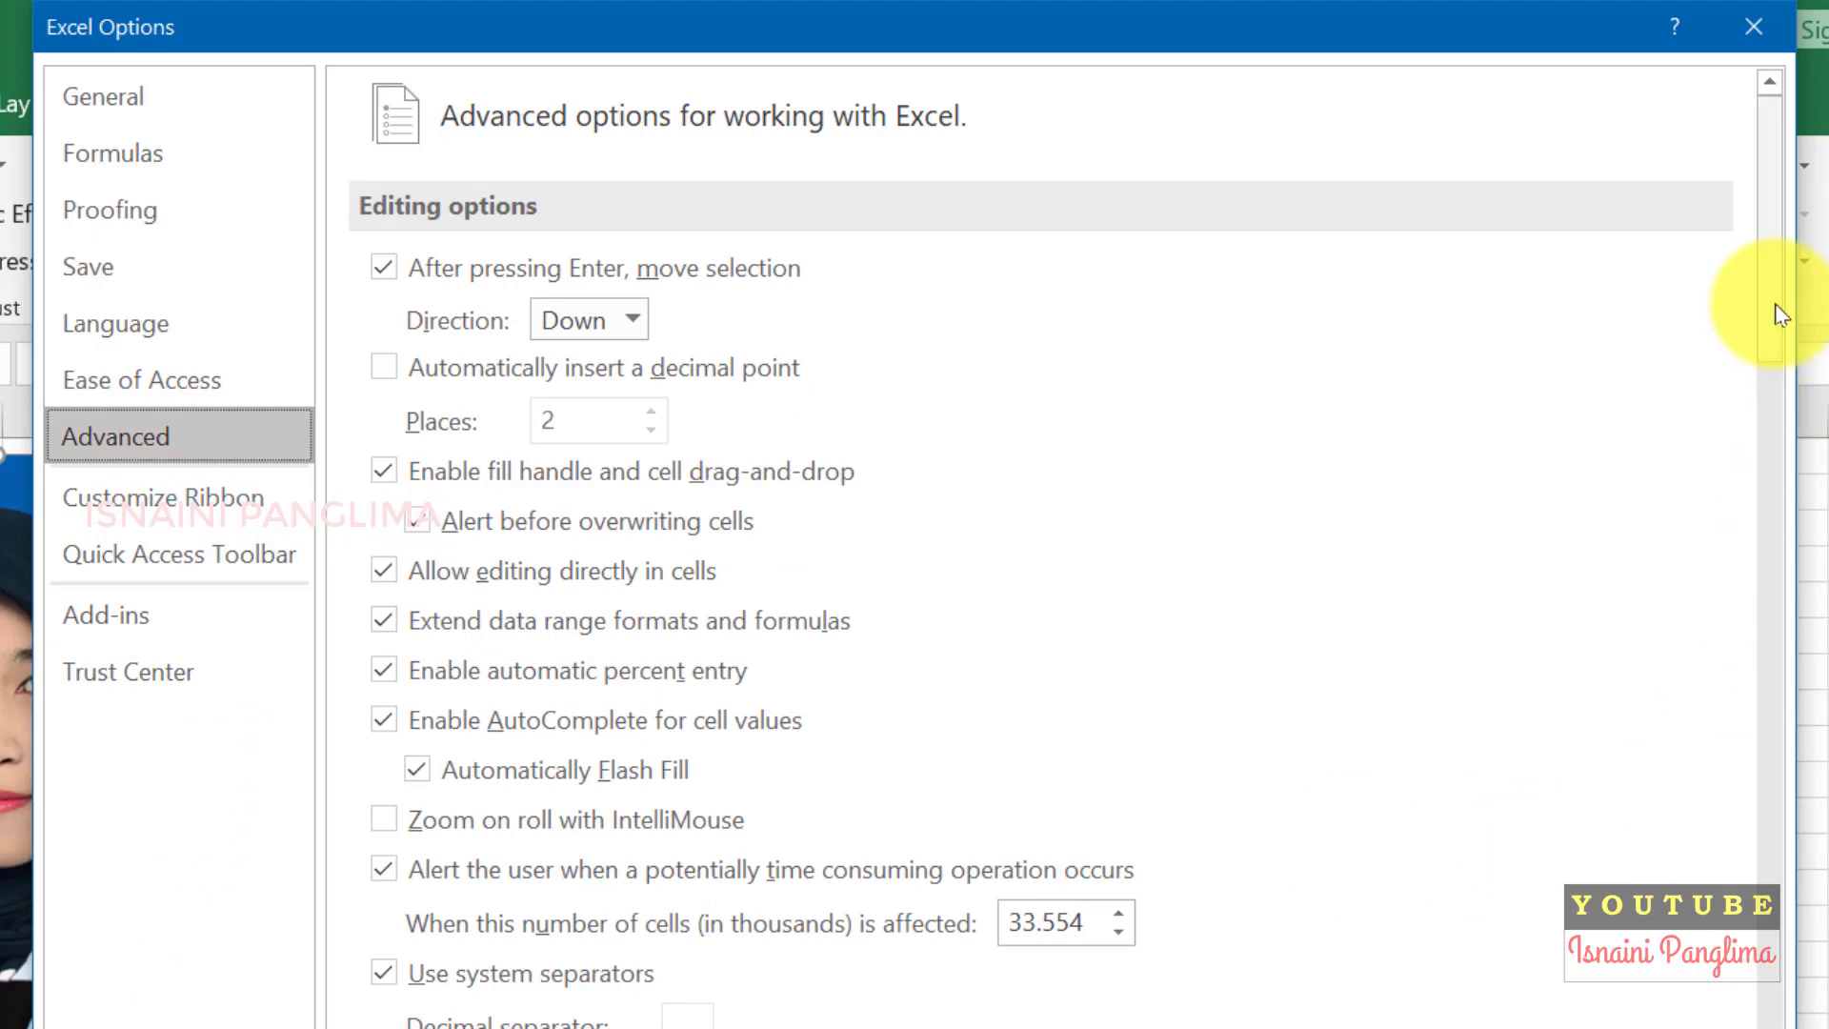
{"action": "mouse_move", "coordinate": [1784, 306]}
{"action": "left_mouse_down"}
{"action": "mouse_move", "coordinate": [1821, 553]}
{"action": "mouse_move", "coordinate": [1815, 691]}
{"action": "left_mouse_up"}
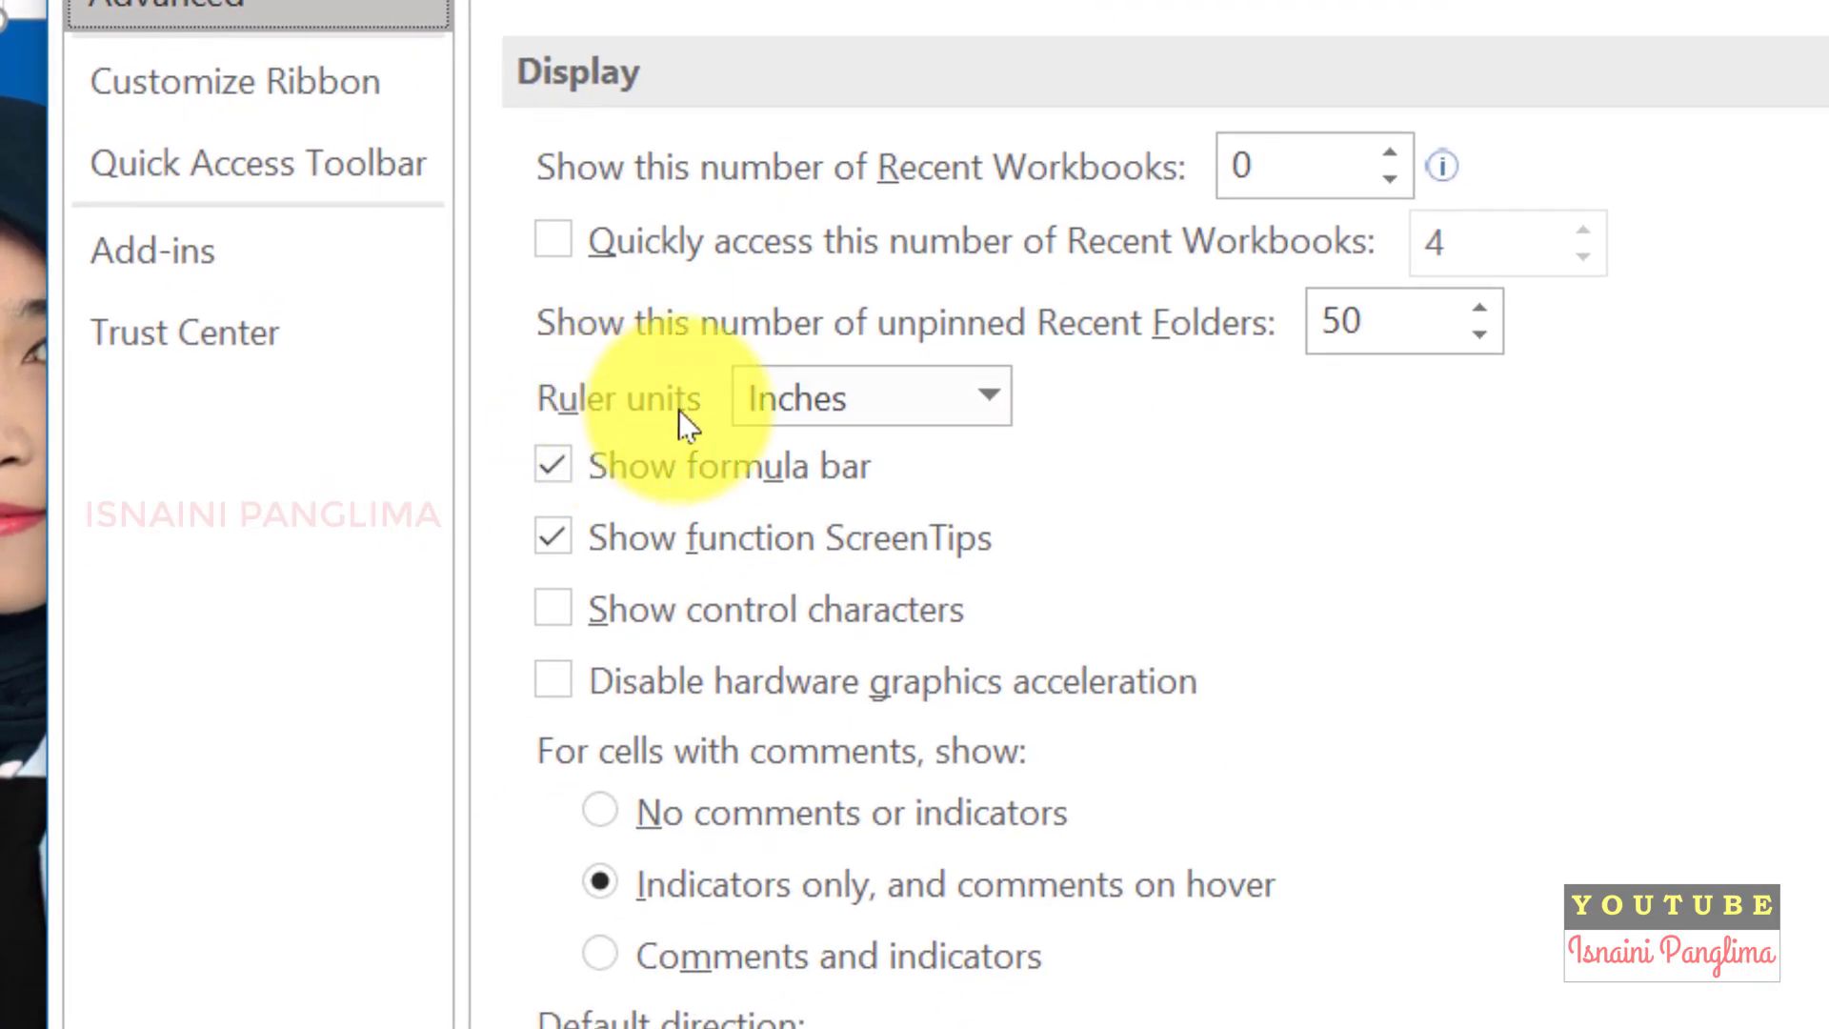
{"action": "left_click", "coordinate": [991, 396]}
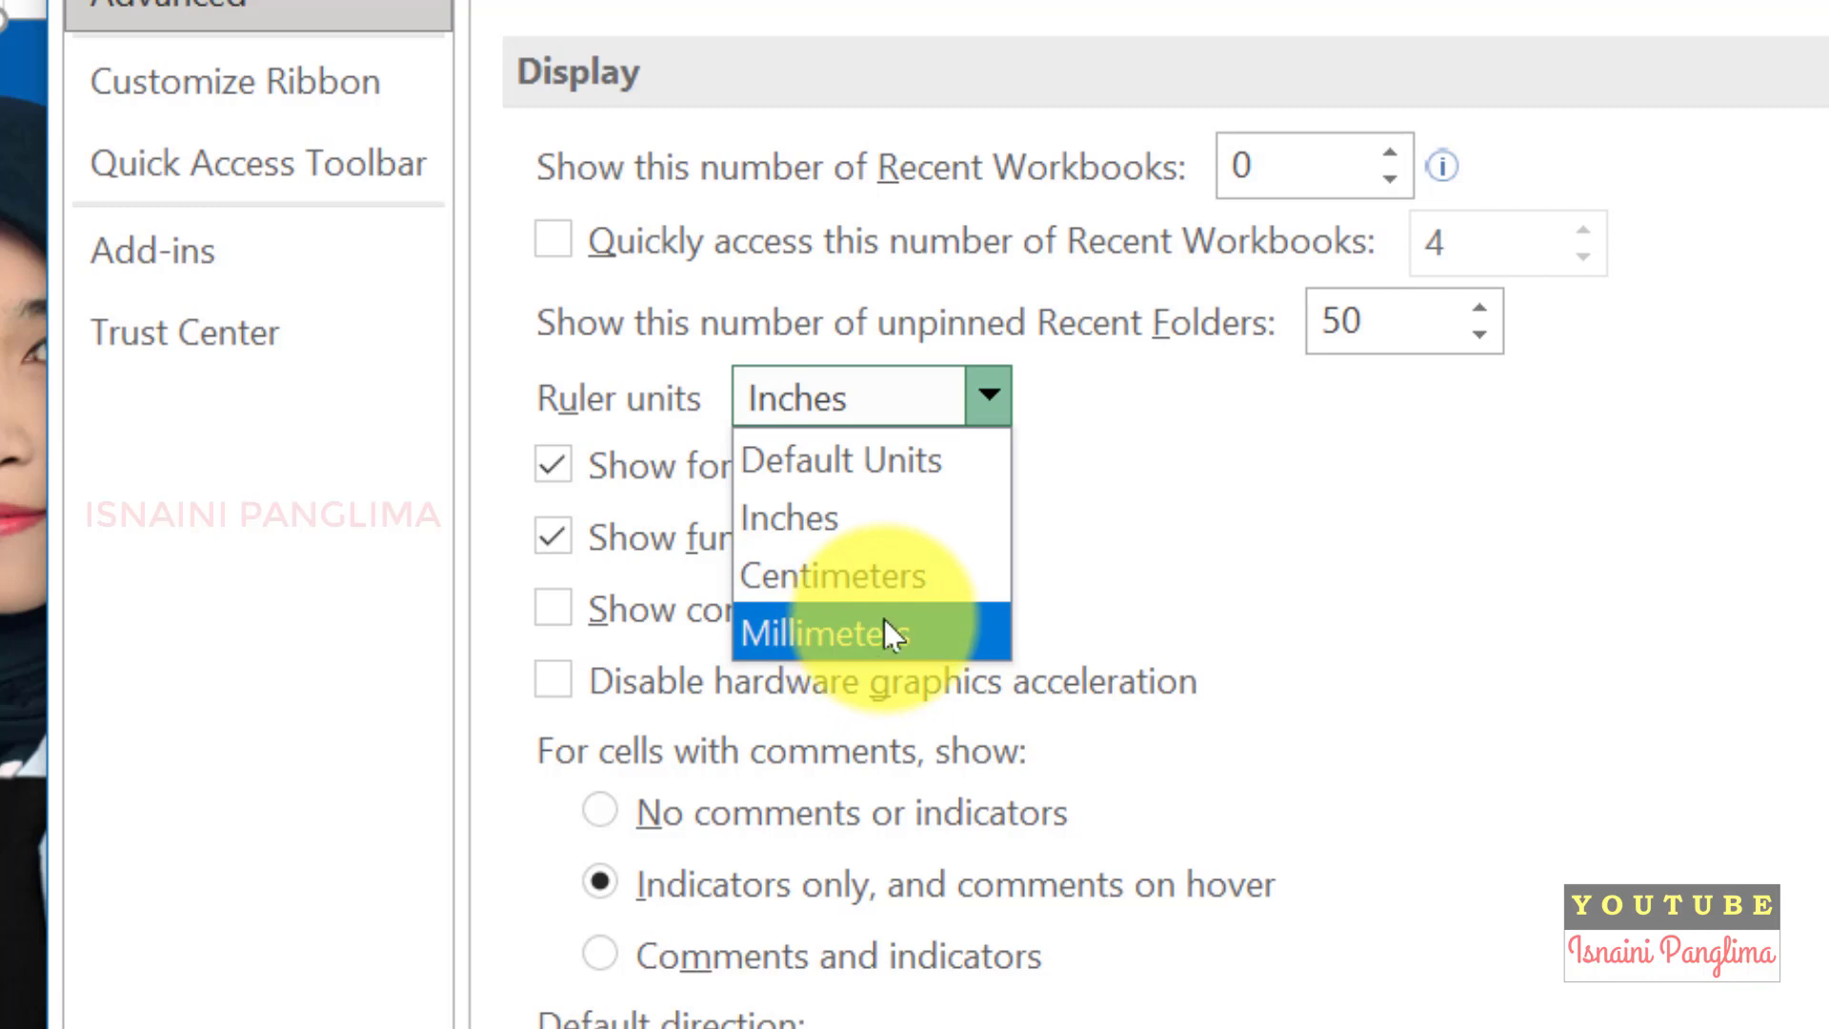
{"action": "left_click", "coordinate": [852, 574]}
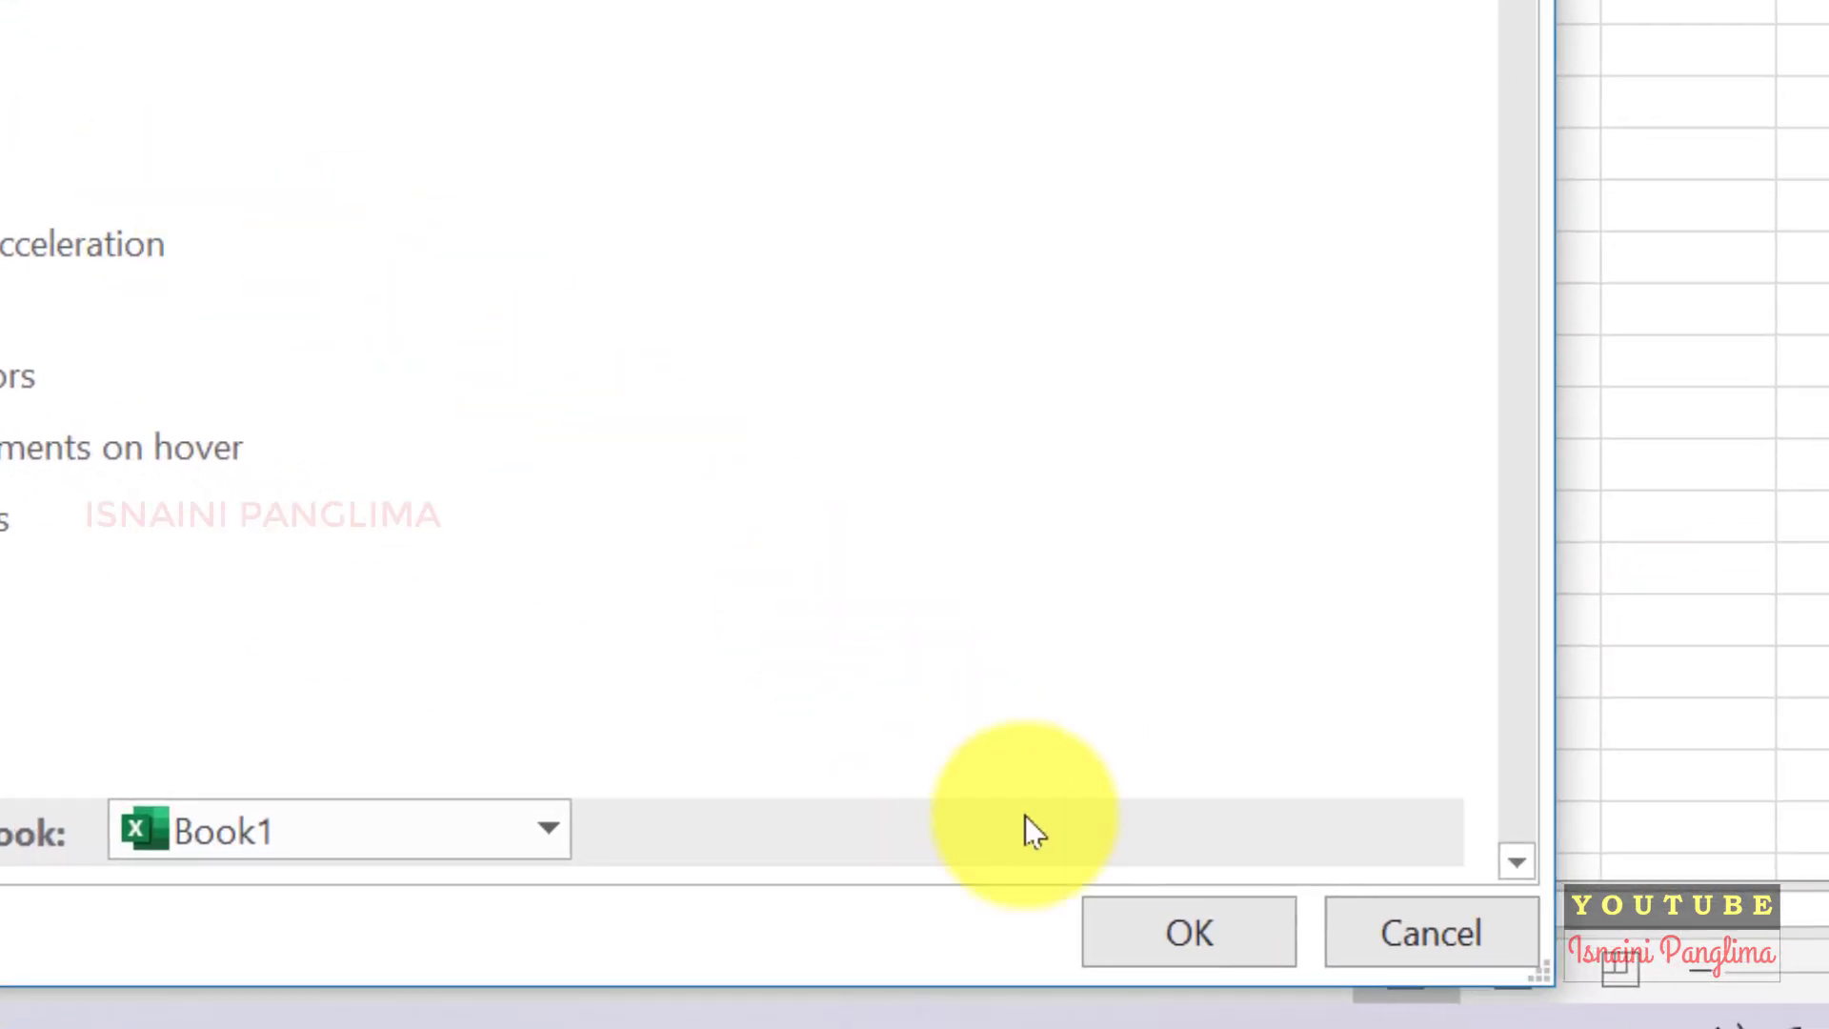
{"action": "left_click", "coordinate": [1151, 931]}
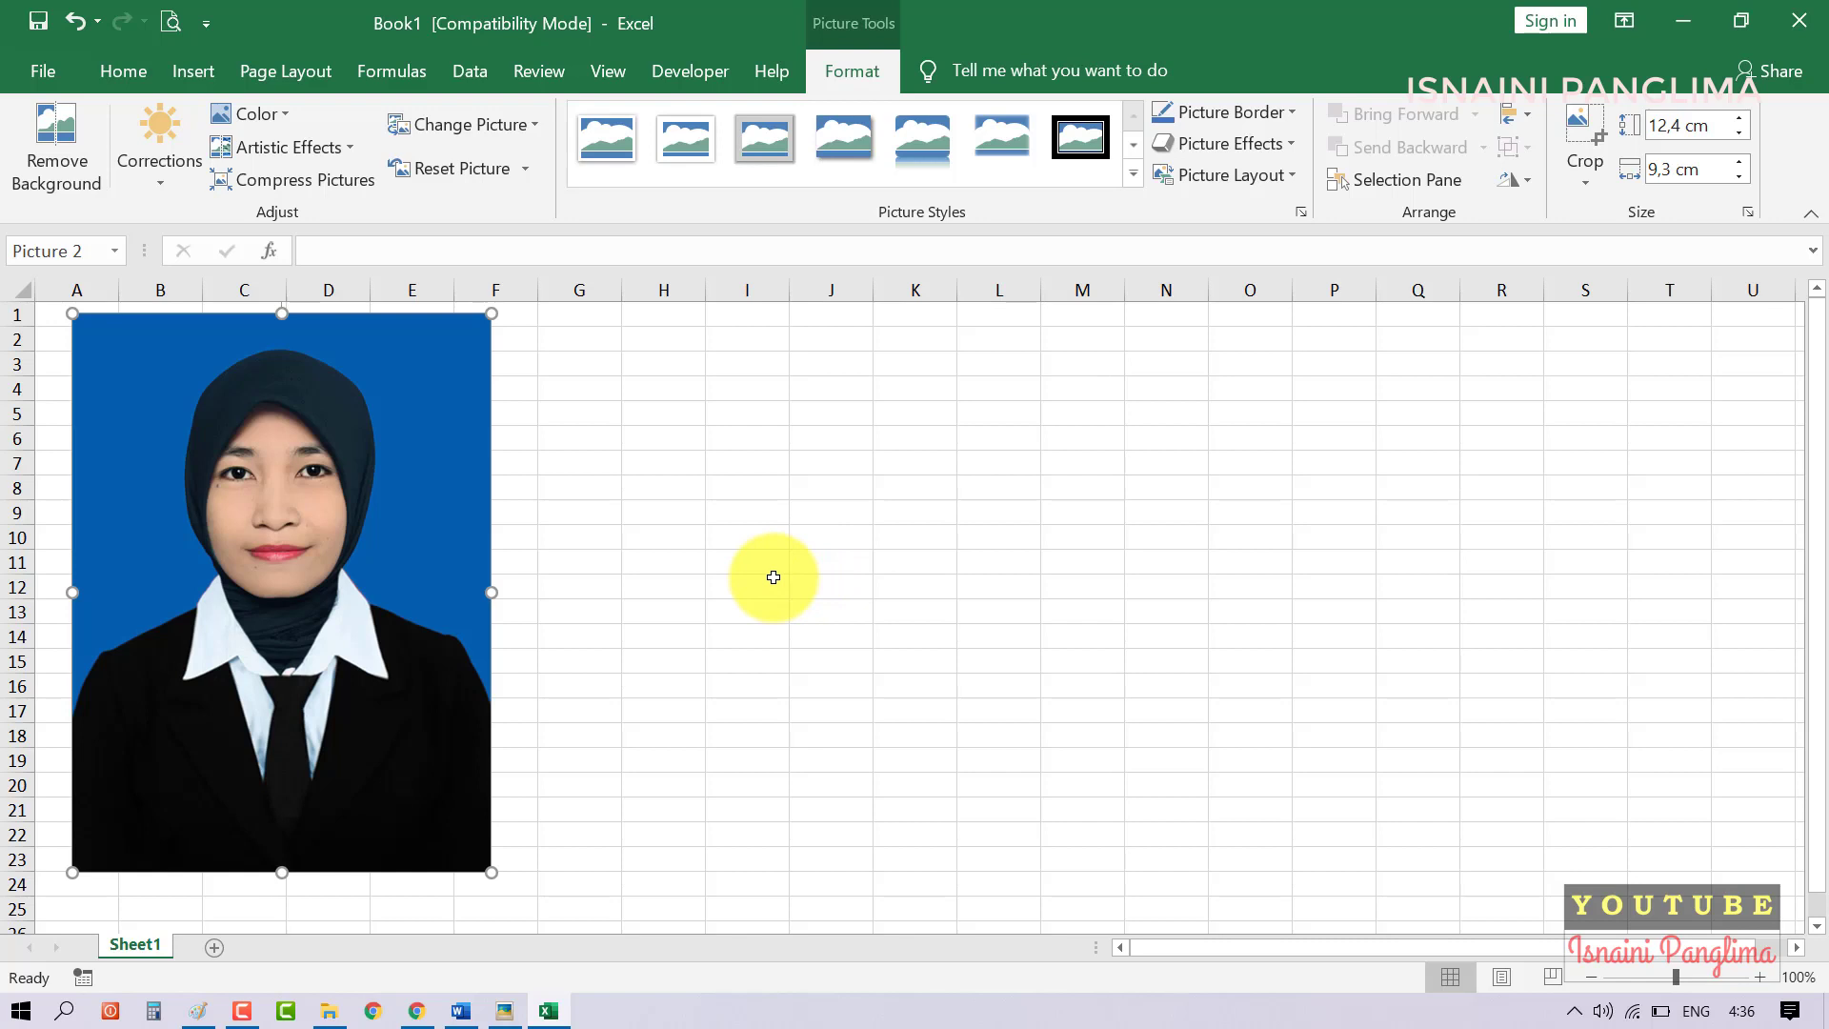
- Snap the size table beside Excel and open Format Picture for the selected photo
{"action": "key", "text": "super+Left"}
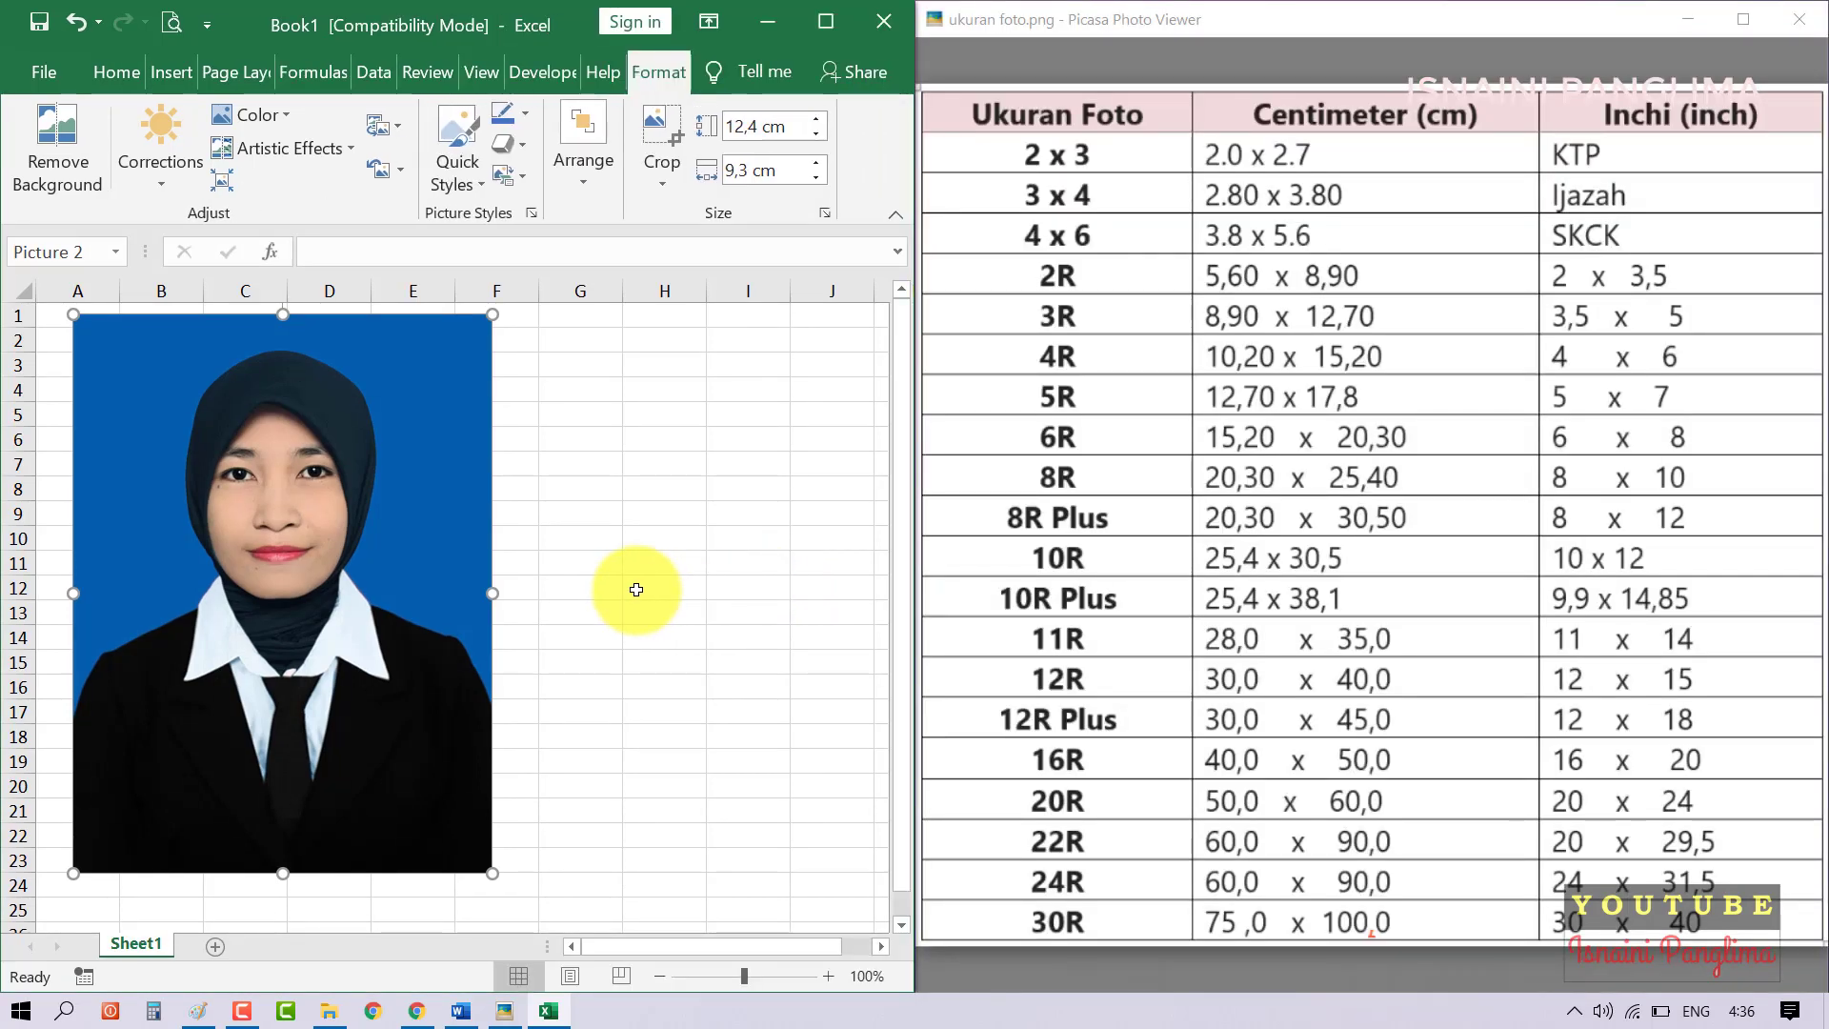
{"action": "left_click", "coordinate": [720, 471]}
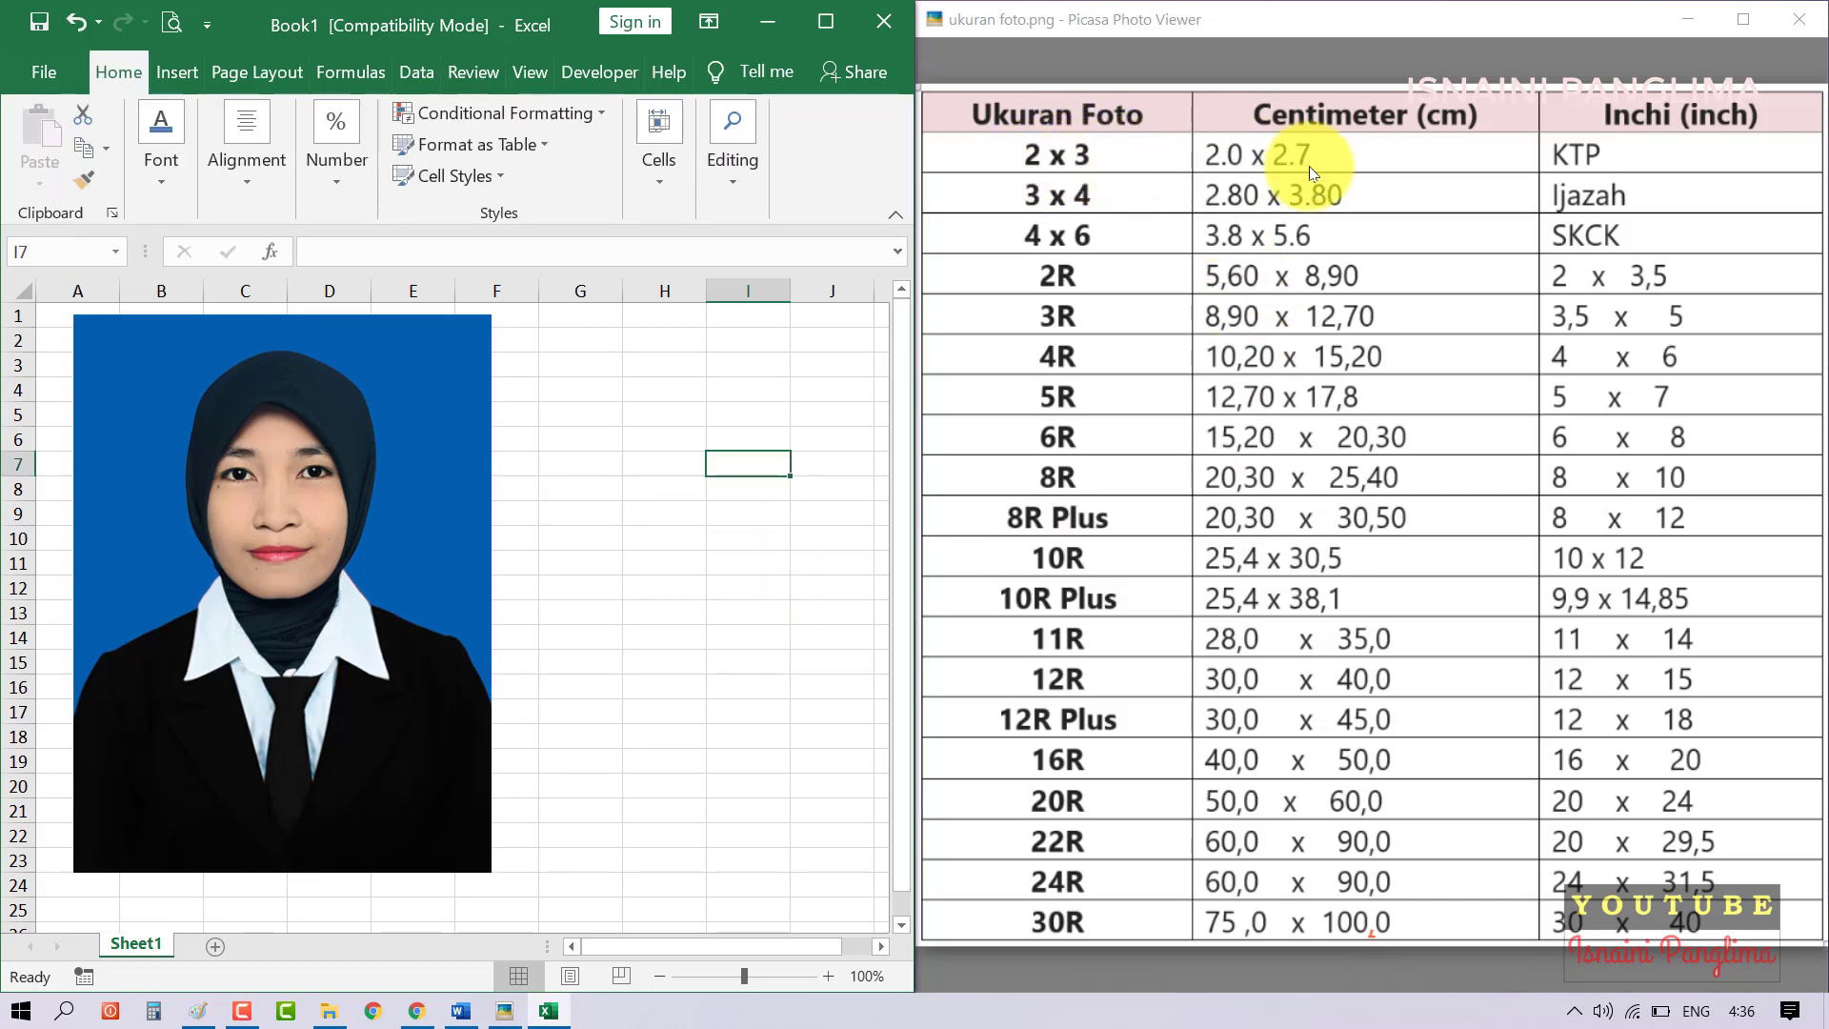
{"action": "left_click", "coordinate": [372, 508]}
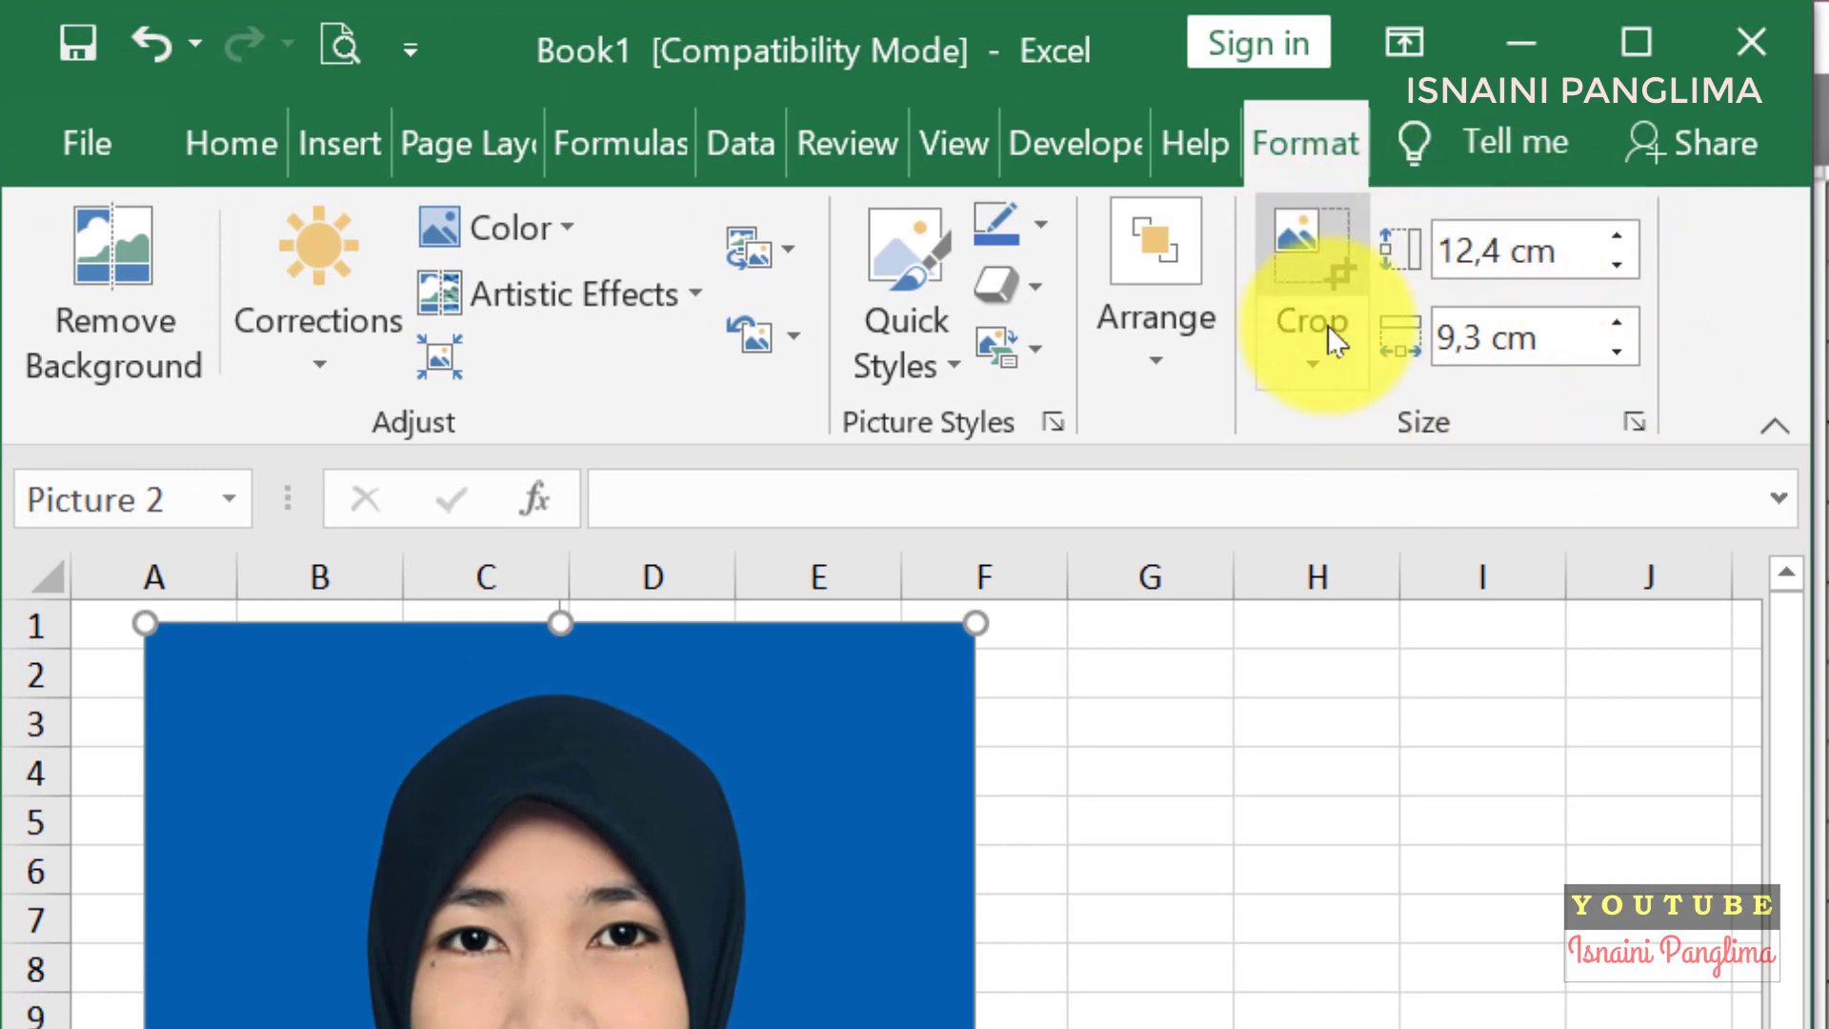
{"action": "left_click", "coordinate": [1638, 417]}
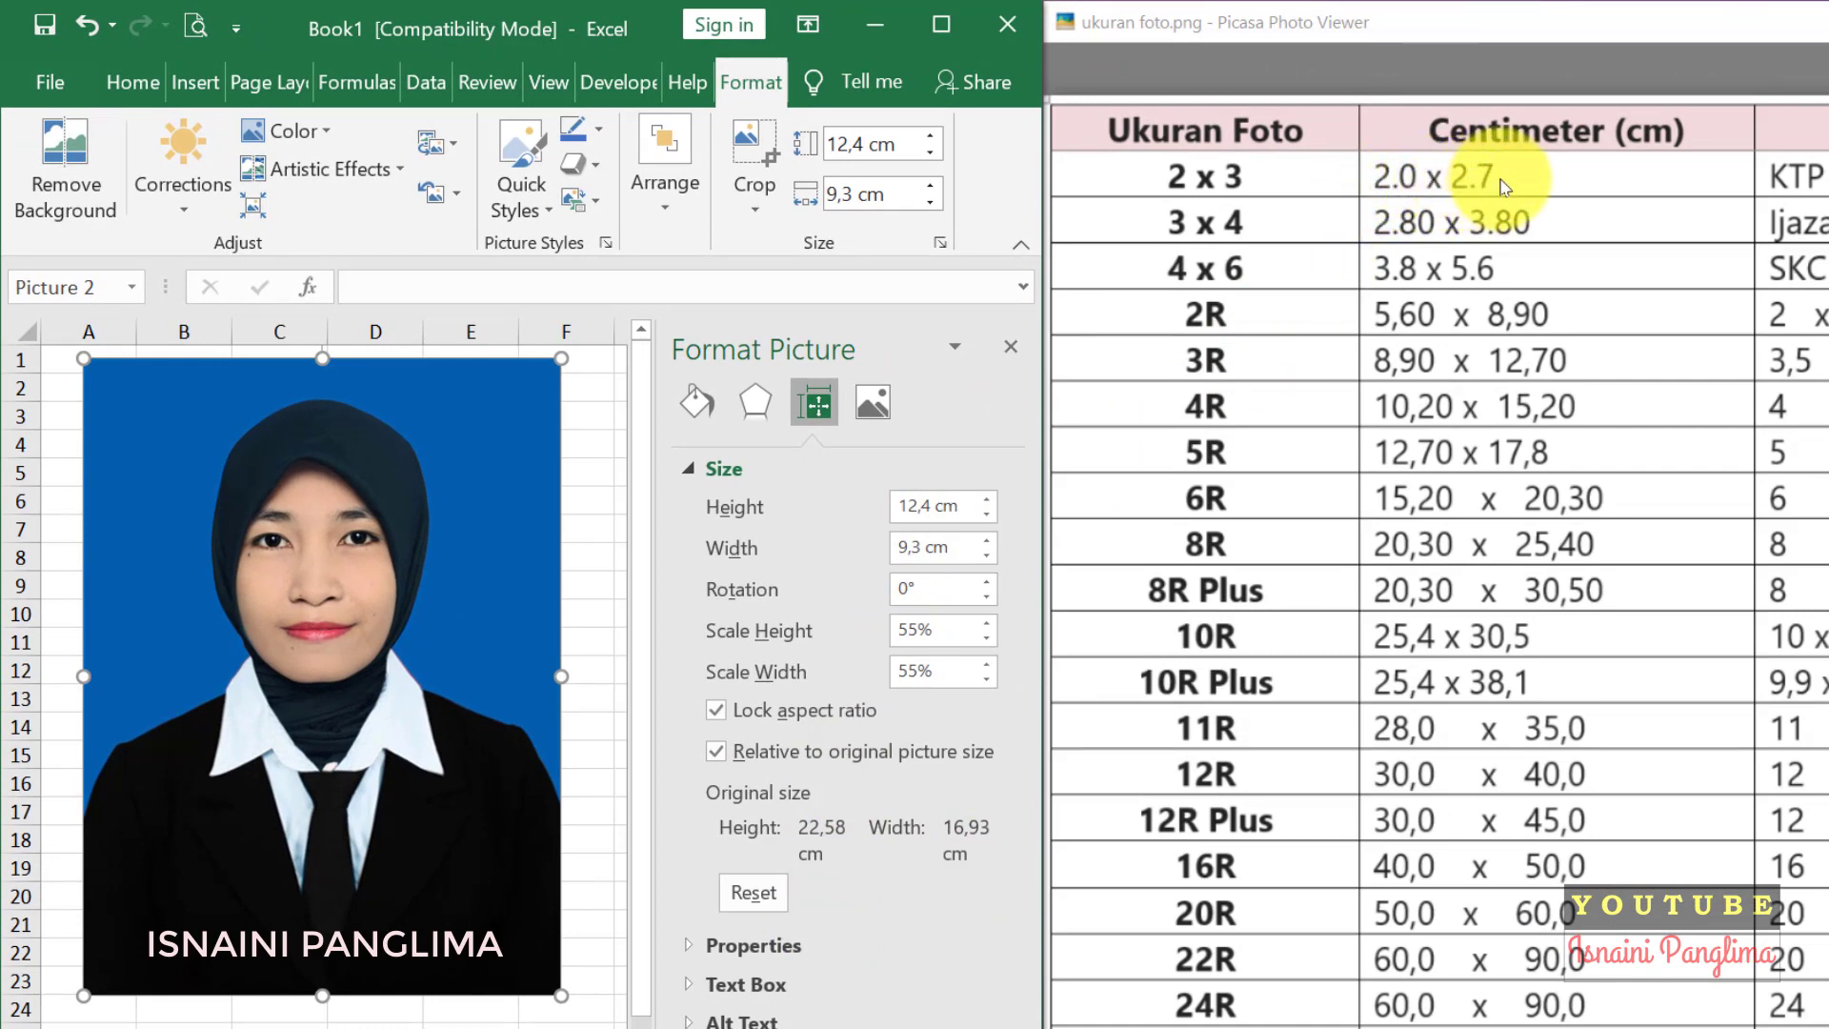
- Set the photo height to 2,7 cm with aspect ratio locked, making it 2,03 cm wide
{"action": "left_click", "coordinate": [929, 506]}
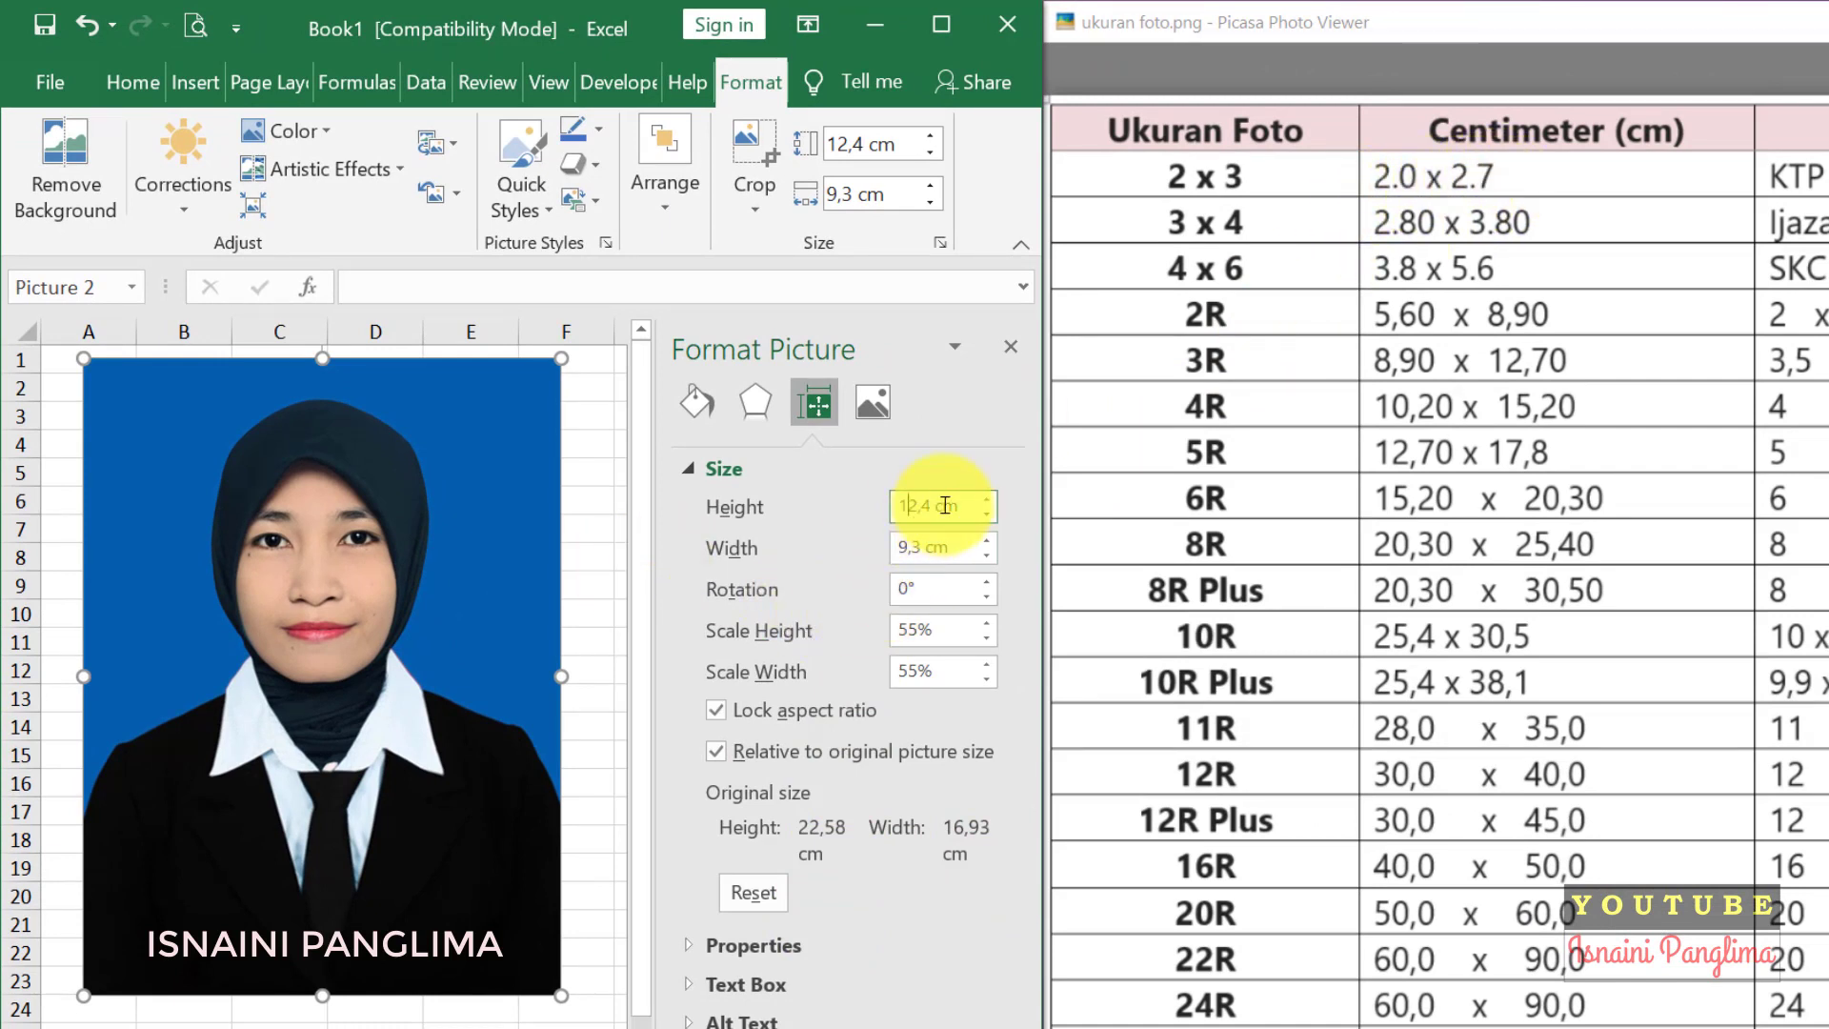
{"action": "left_click_drag", "start_coordinate": [957, 506], "coordinate": [895, 506]}
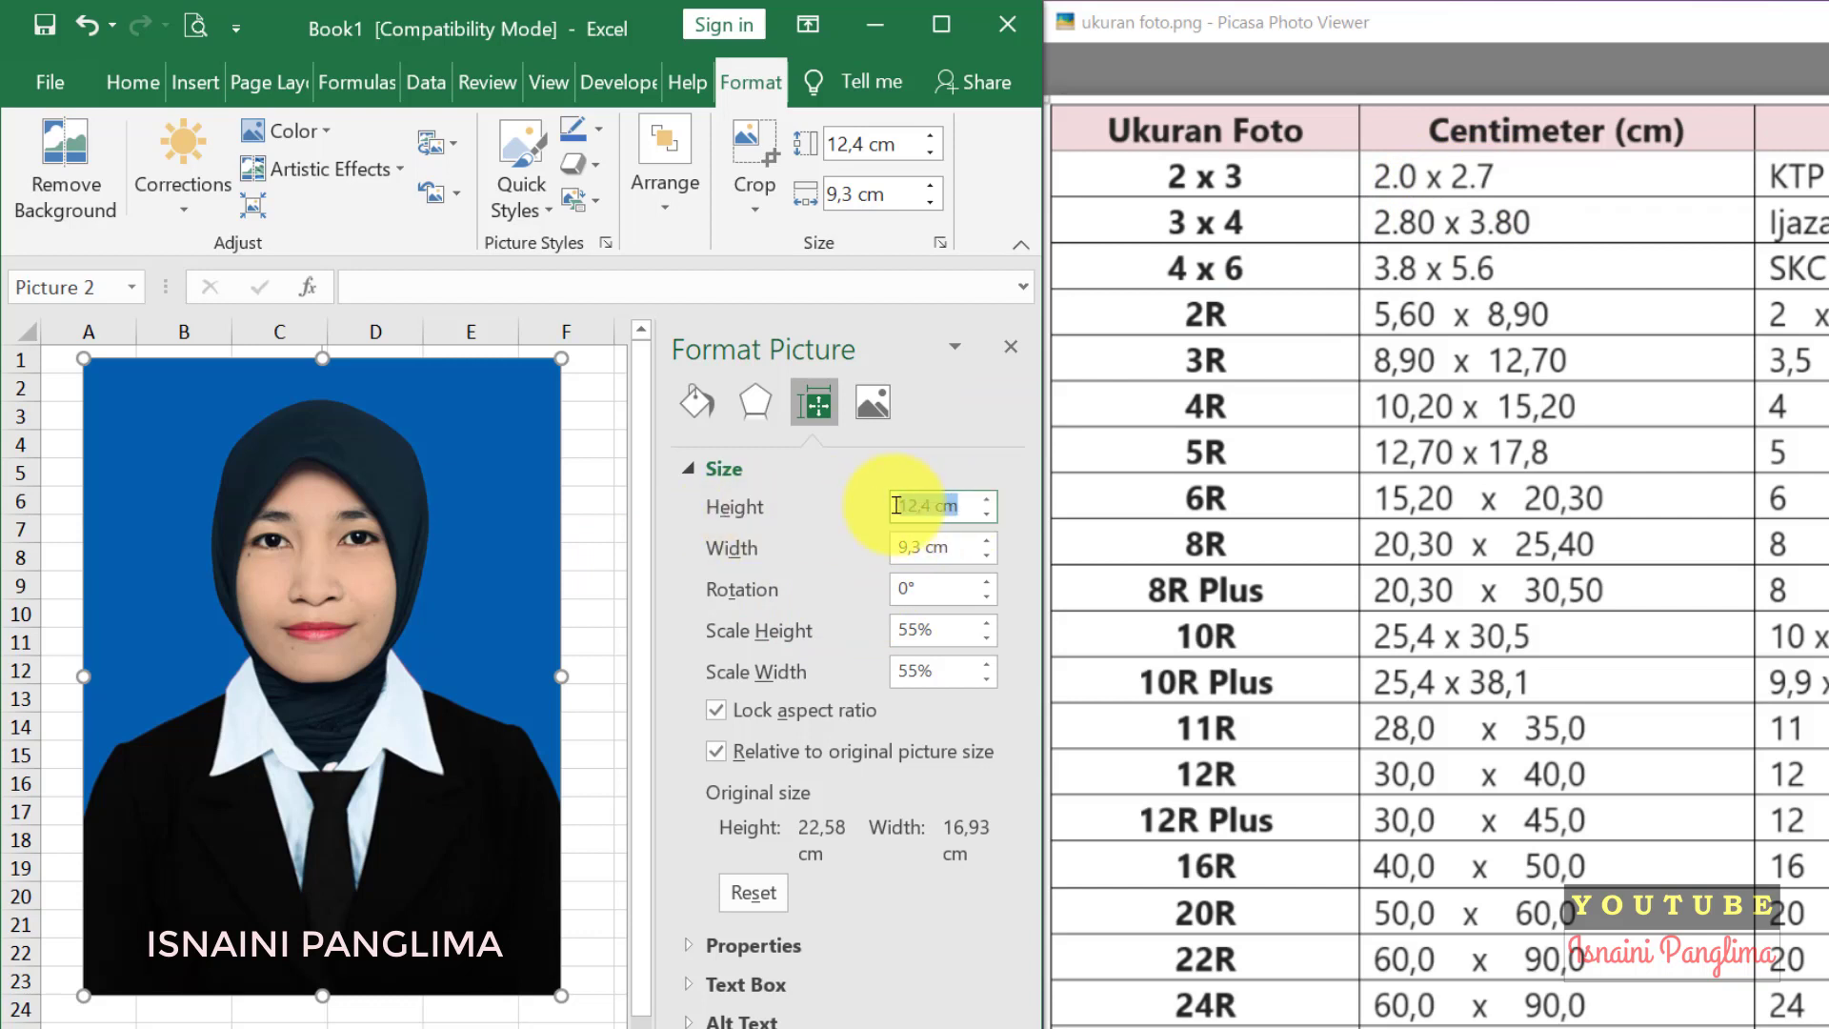
{"action": "type", "text": "2,7"}
{"action": "key", "text": "Tab"}
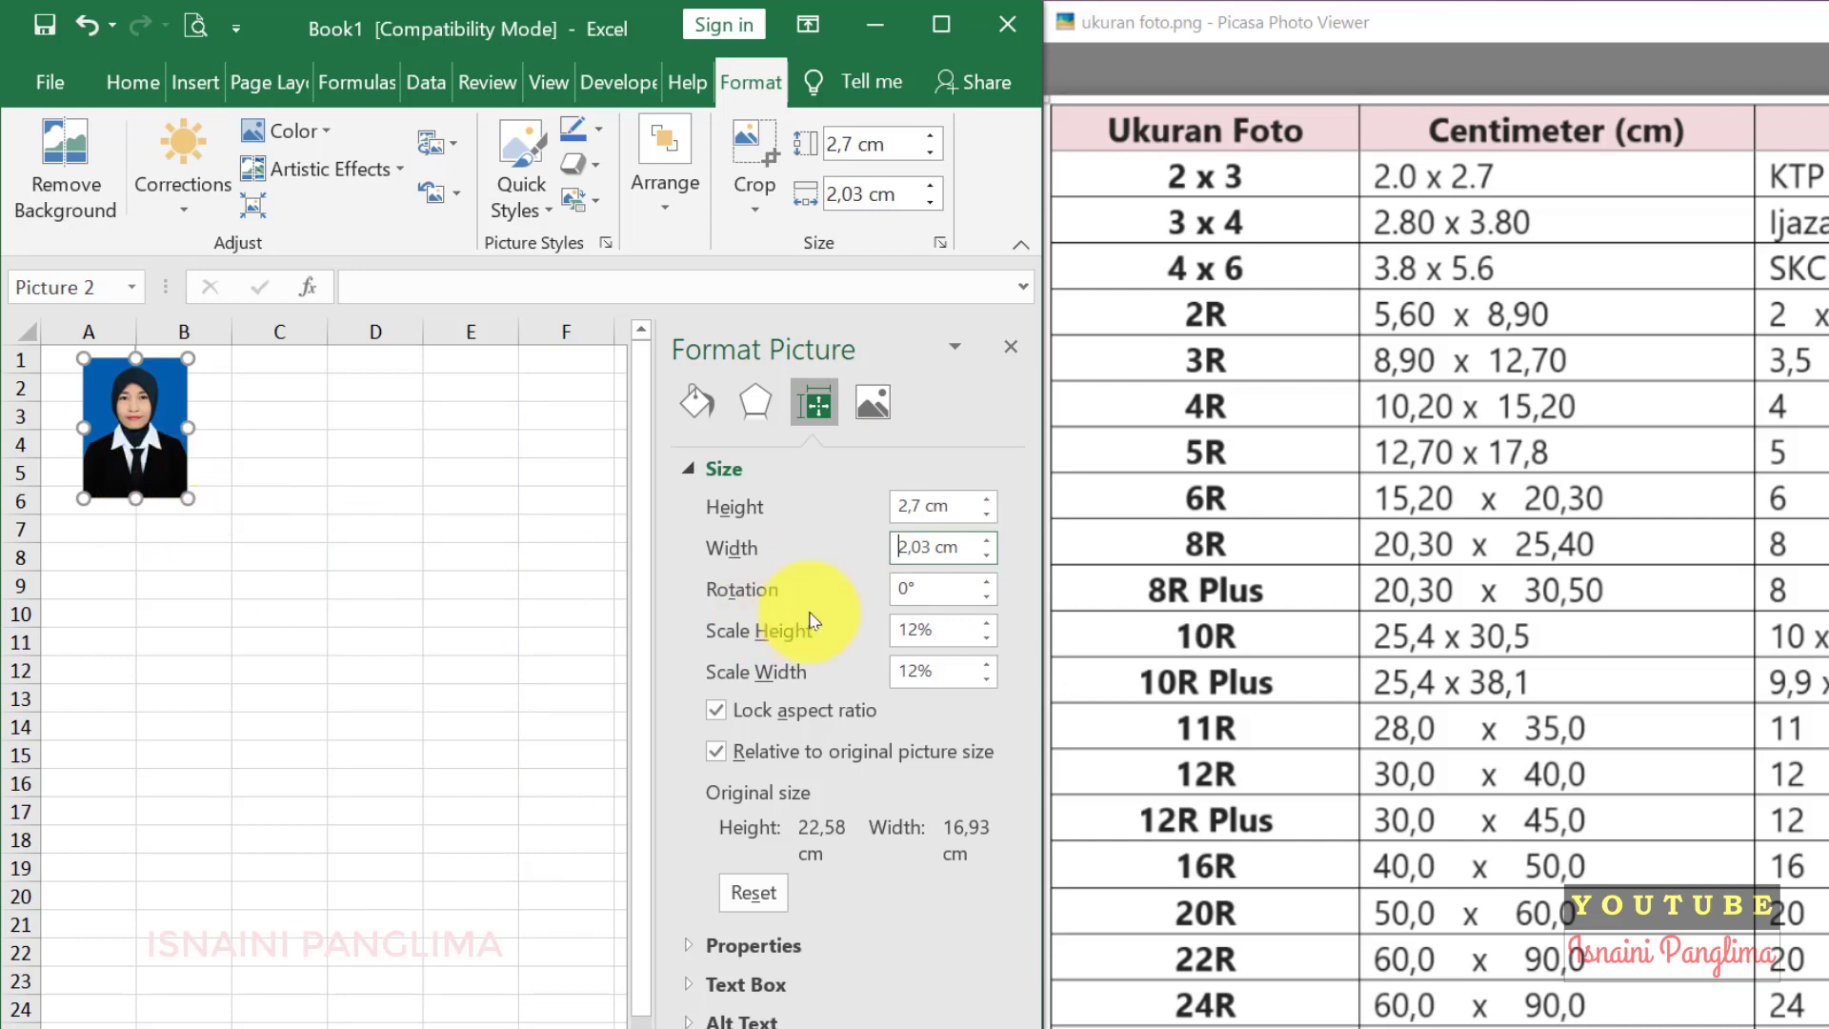
{"action": "left_click", "coordinate": [715, 710]}
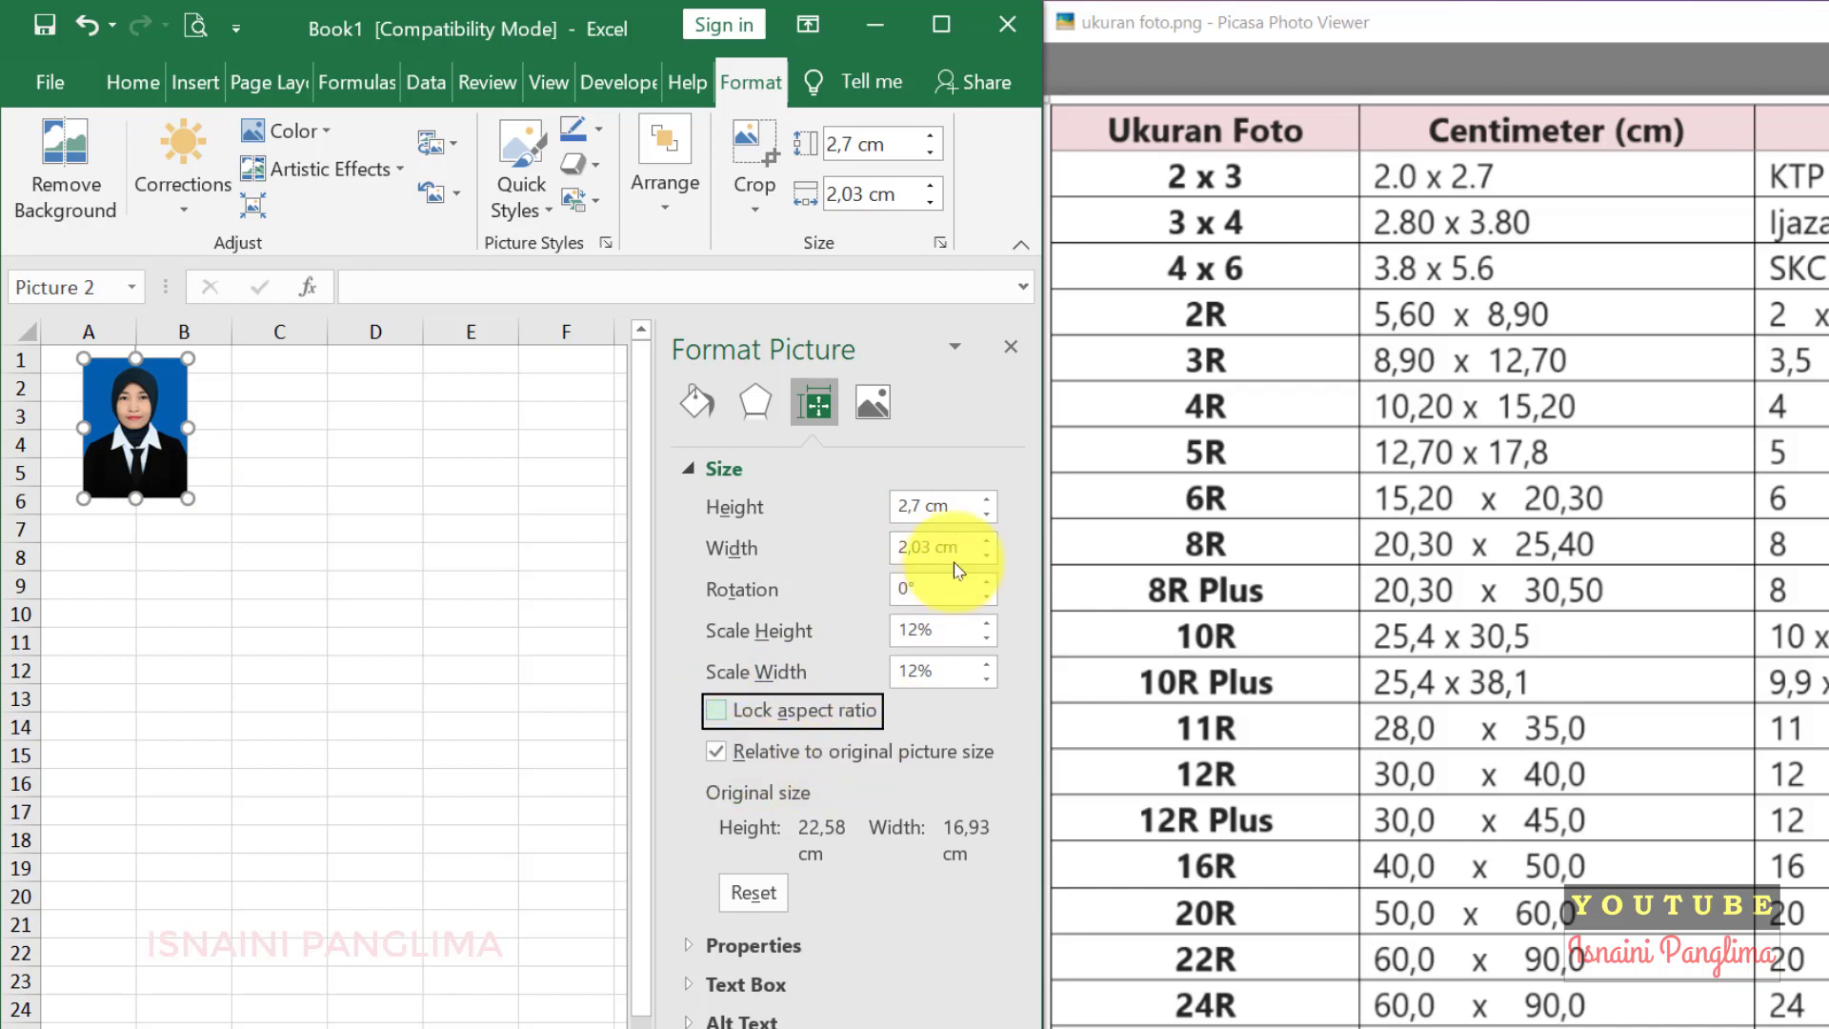
{"action": "left_click", "coordinate": [915, 550]}
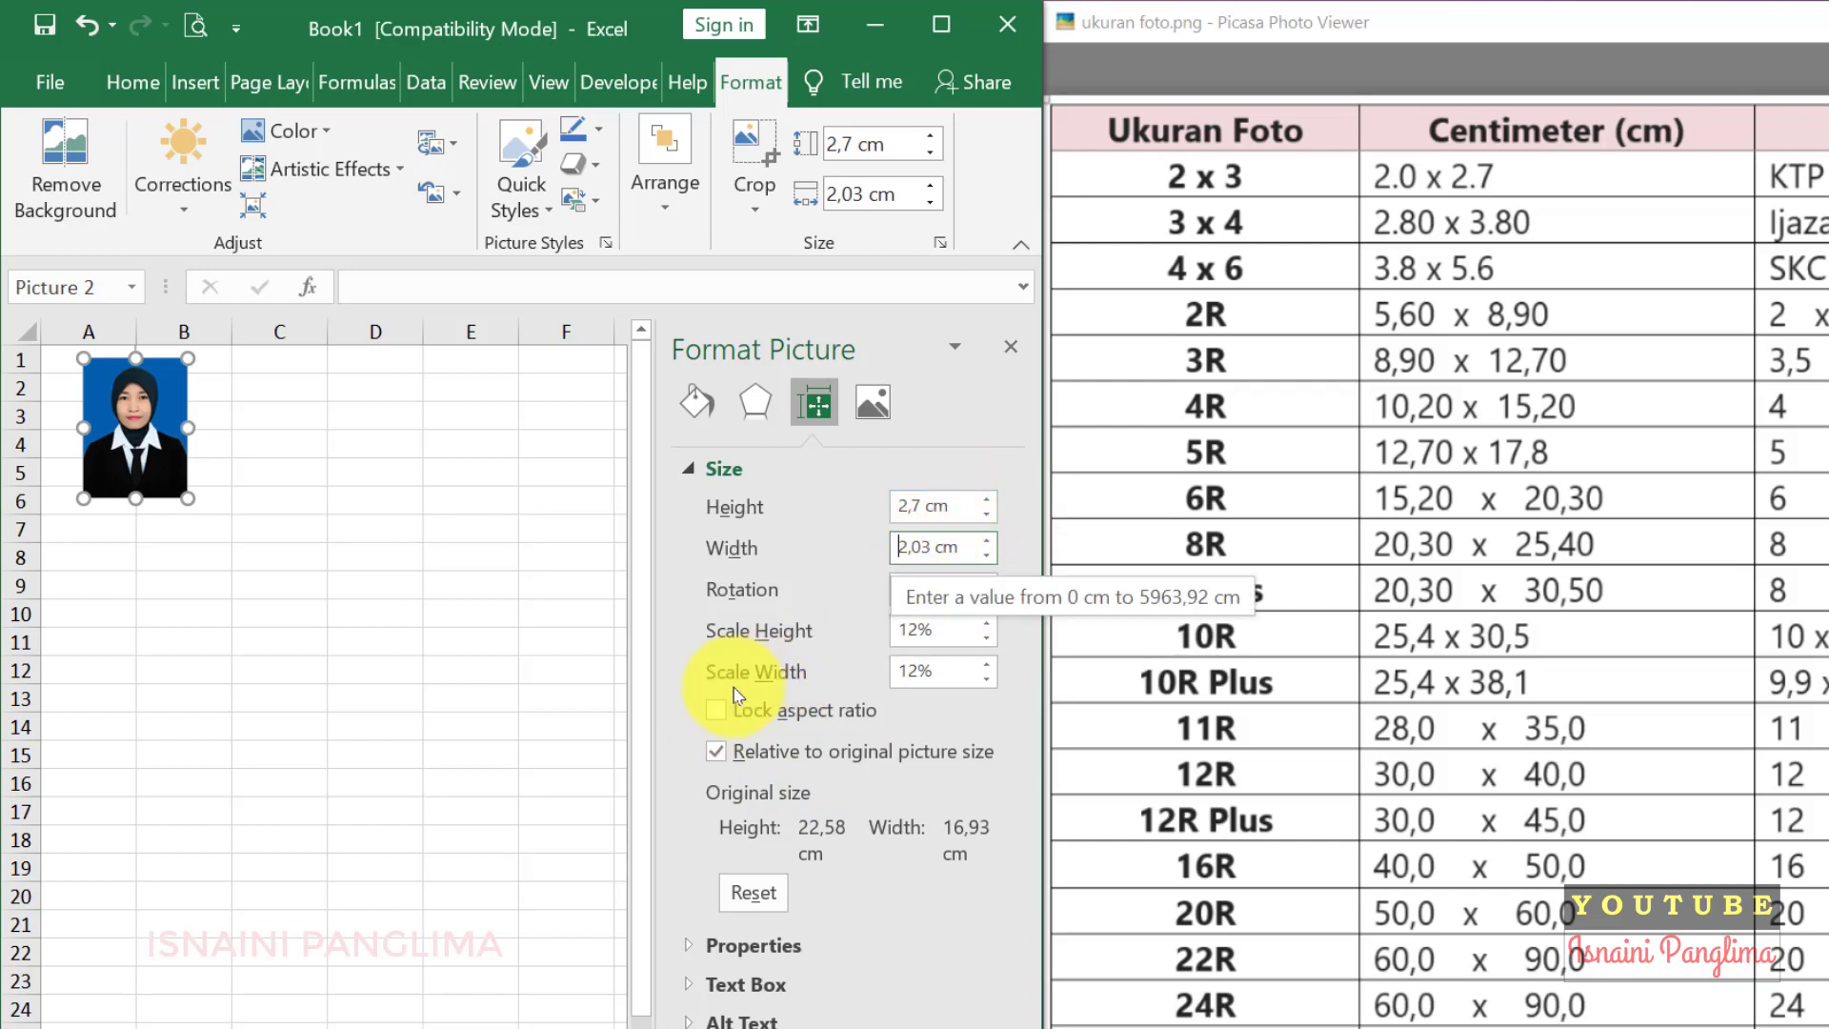
{"action": "left_click", "coordinate": [717, 710]}
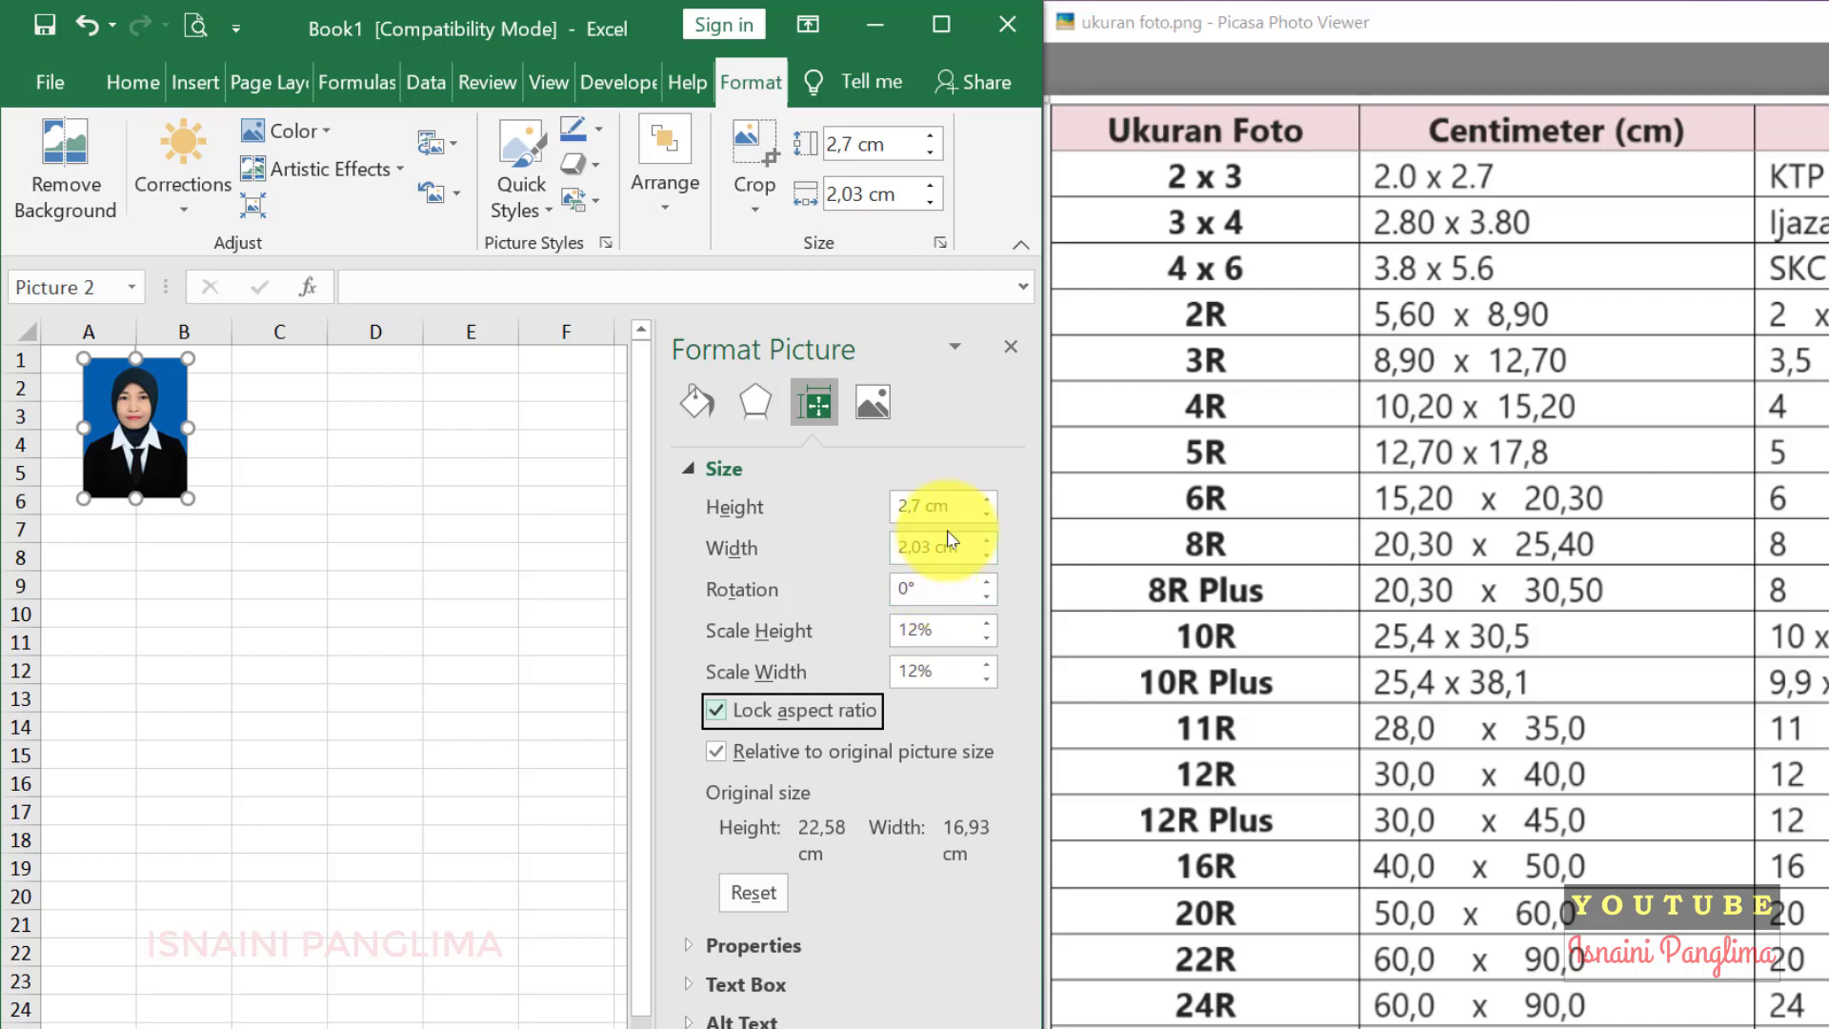
- Turn off Lock aspect ratio and size the photo to 2,7 cm high by 2 cm wide
{"action": "triple_click", "coordinate": [929, 506]}
{"action": "type", "text": "3,8"}
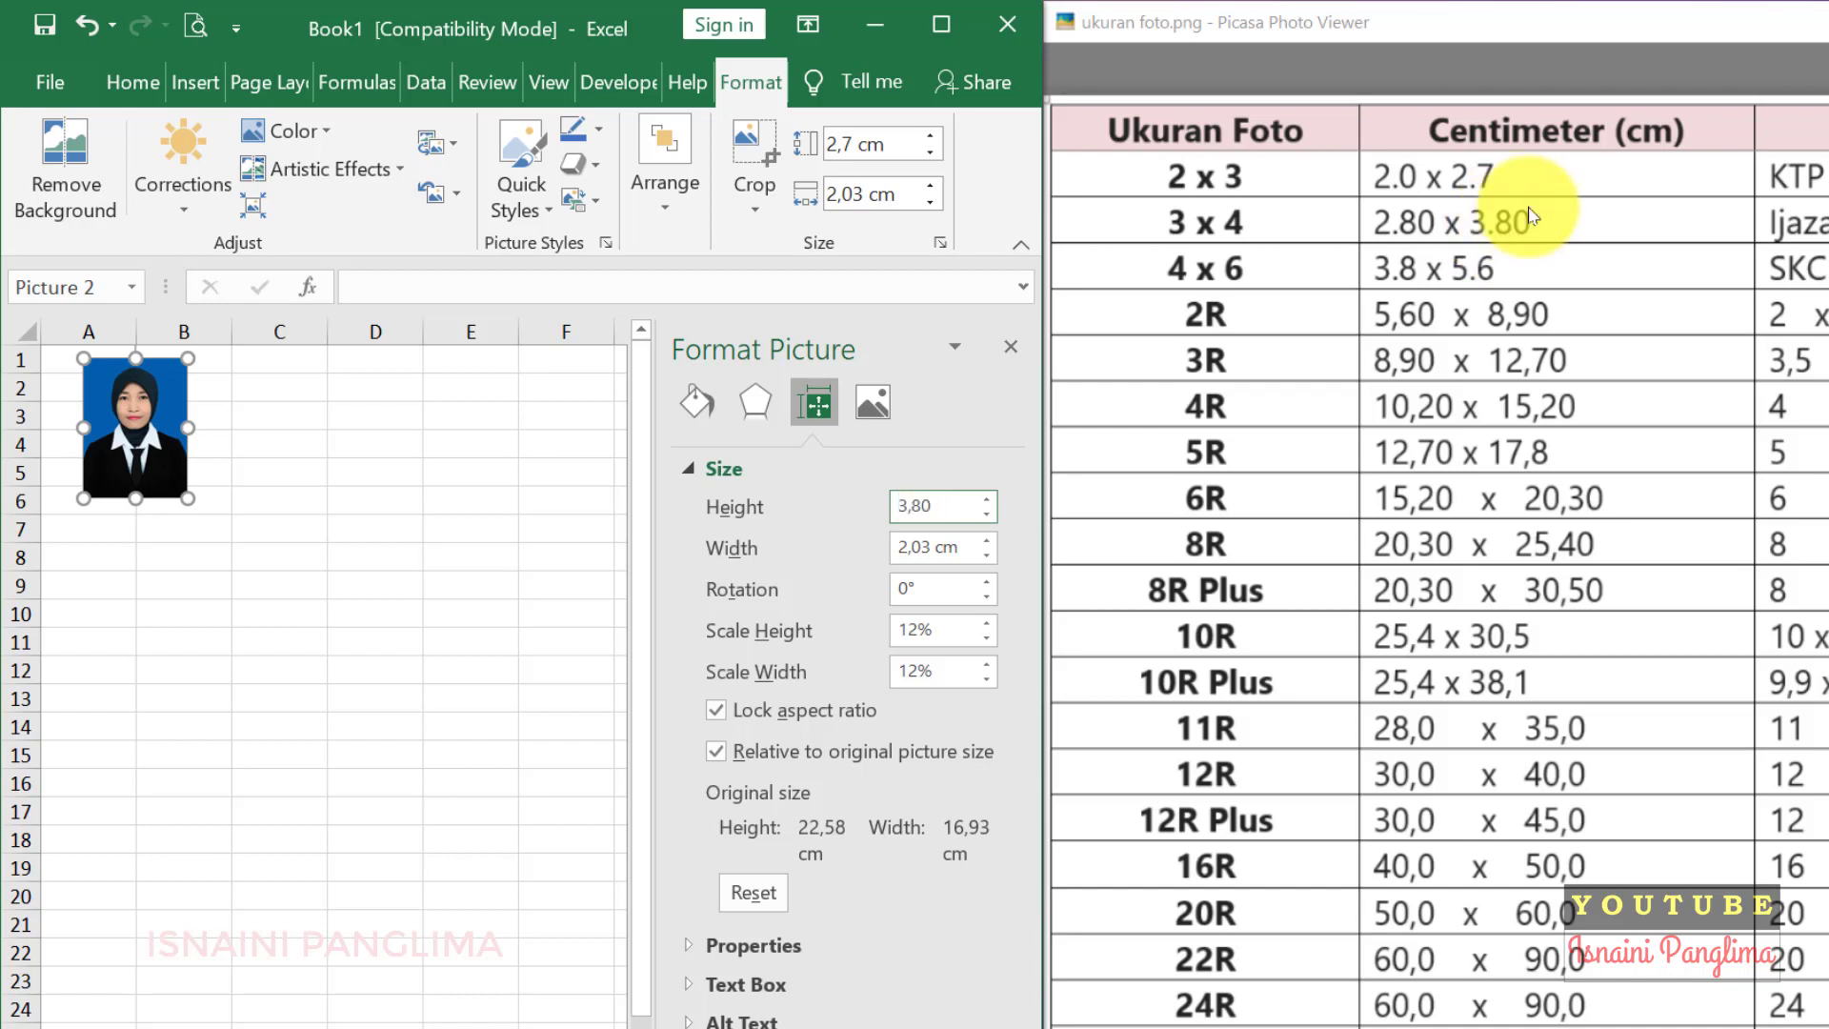
{"action": "left_click", "coordinate": [961, 553]}
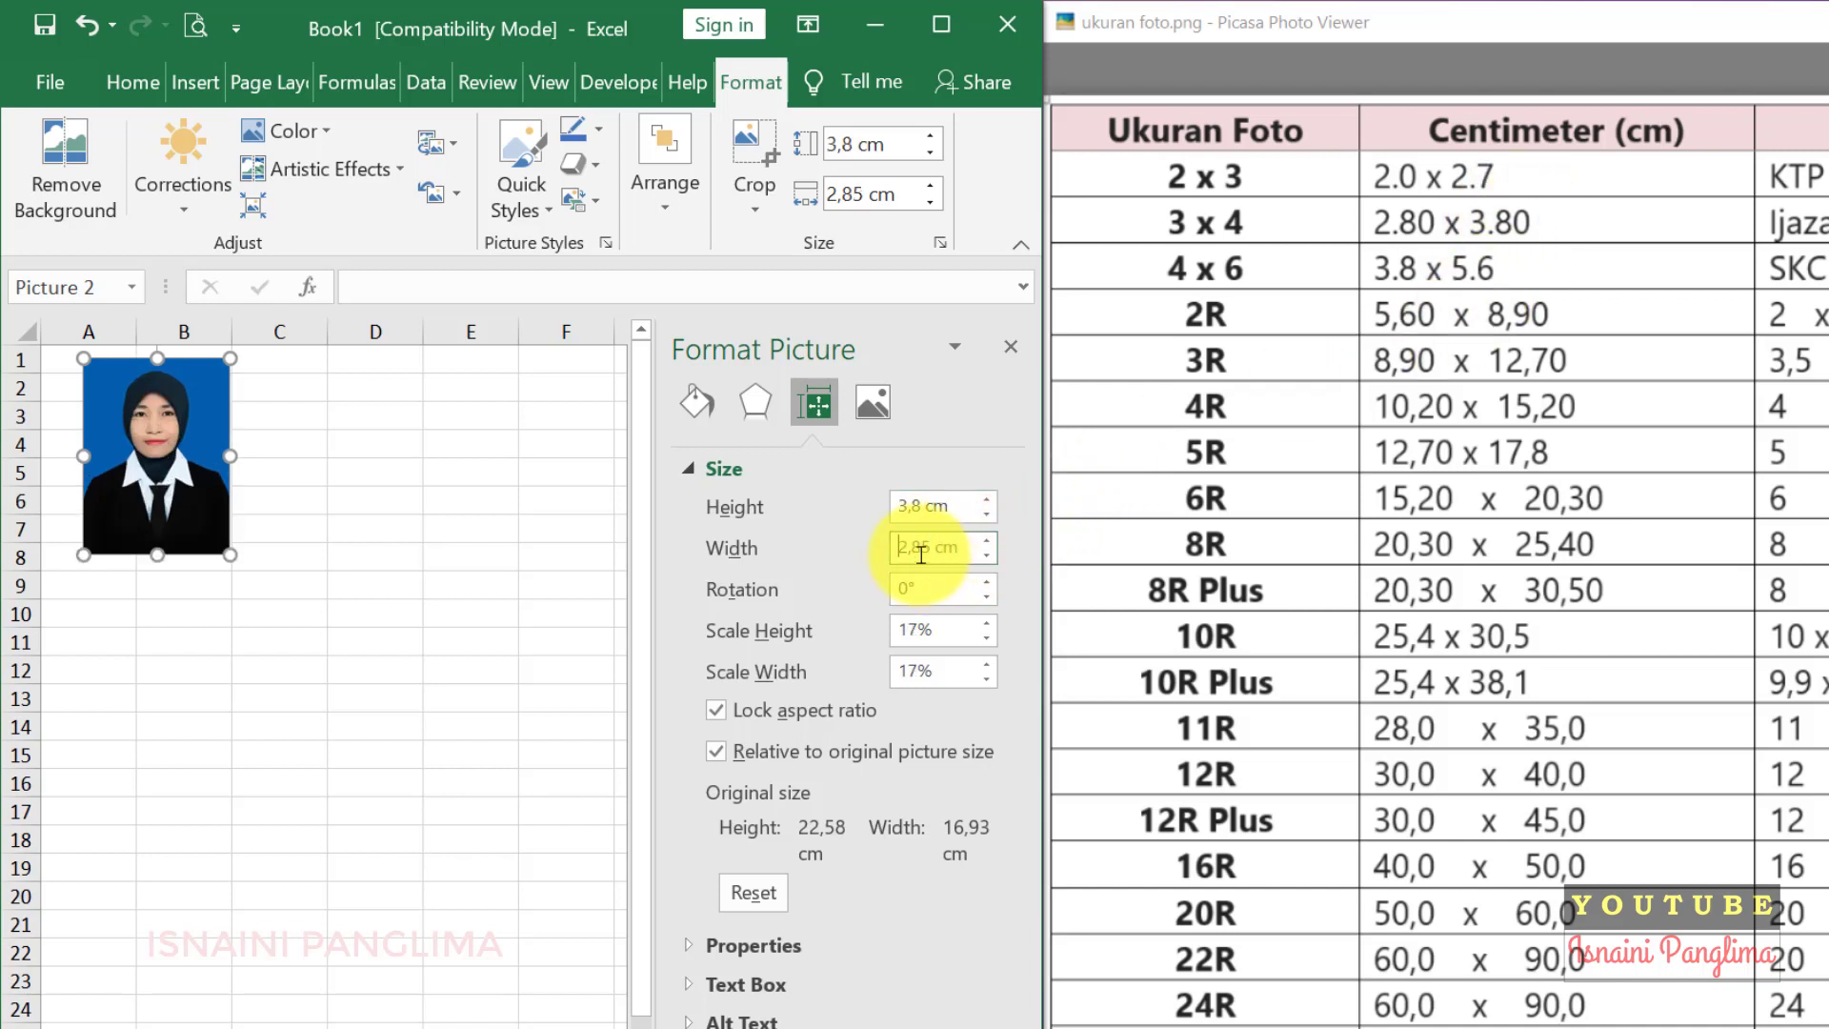
{"action": "mouse_move", "coordinate": [936, 546]}
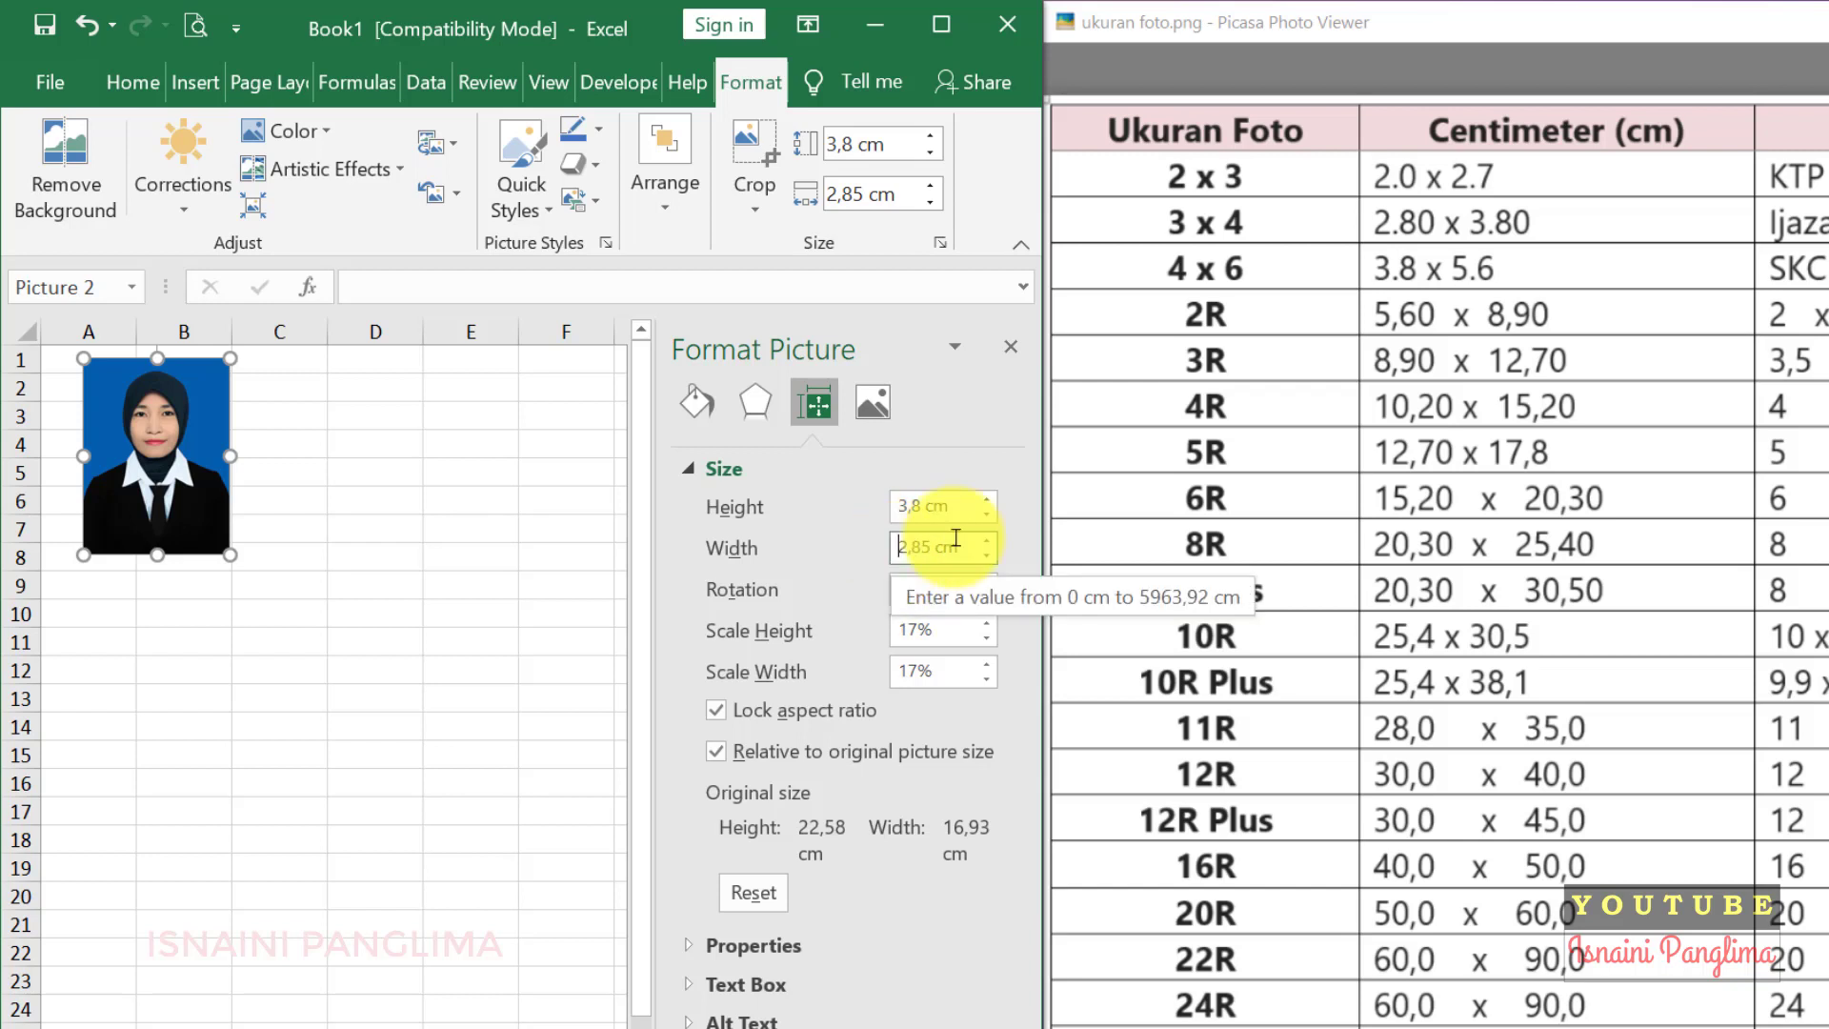
{"action": "left_click", "coordinate": [715, 710]}
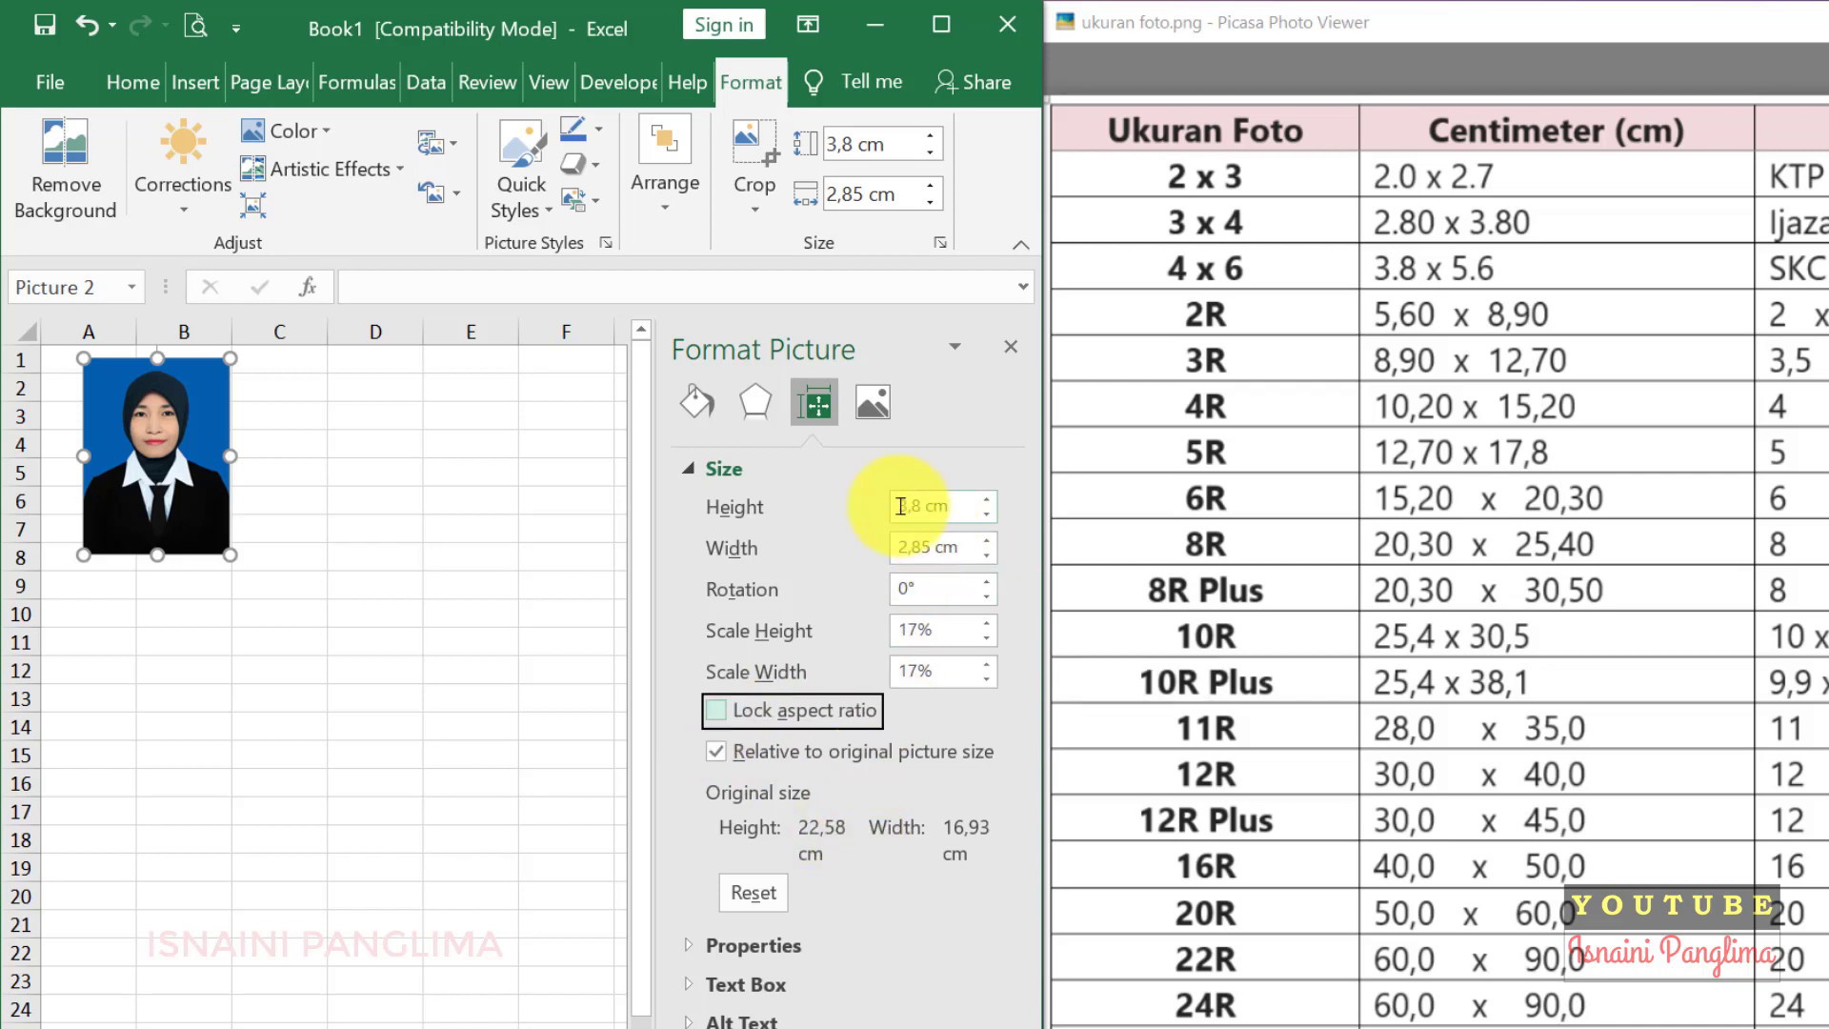
{"action": "left_click_drag", "start_coordinate": [933, 505], "coordinate": [838, 498]}
{"action": "type", "text": "2,7"}
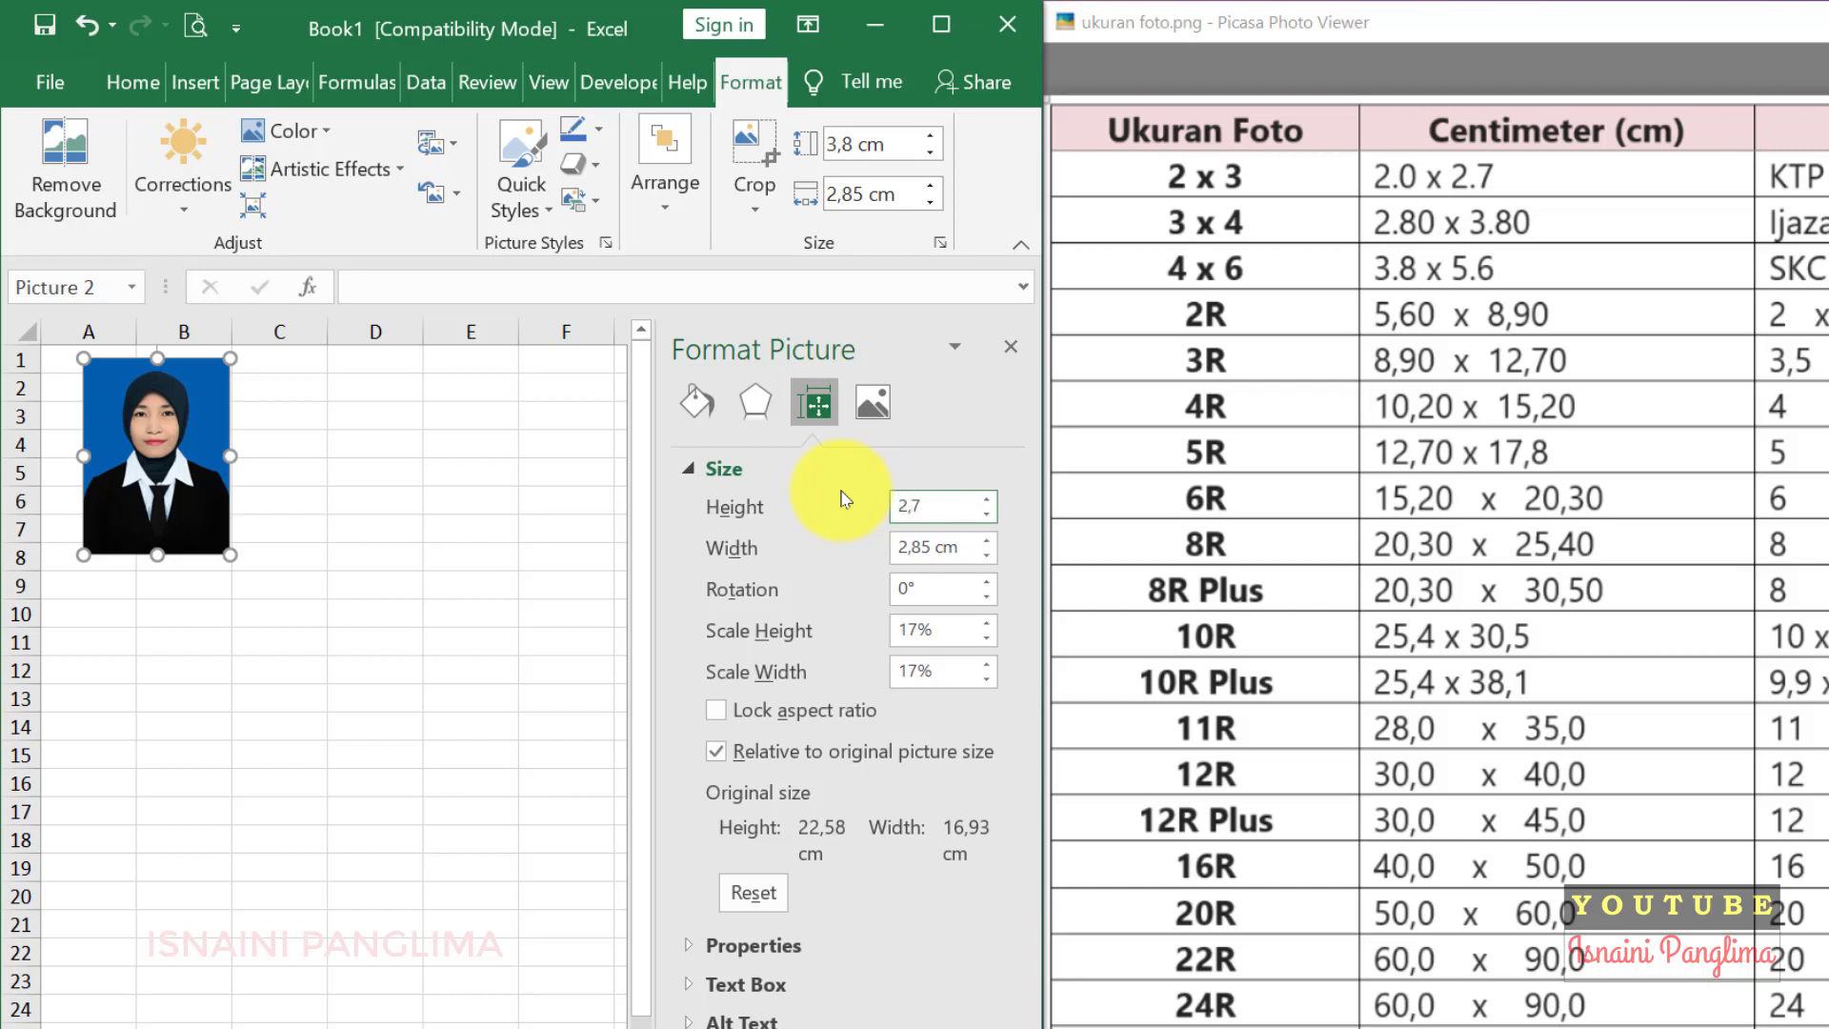
{"action": "left_click_drag", "start_coordinate": [953, 546], "coordinate": [848, 538]}
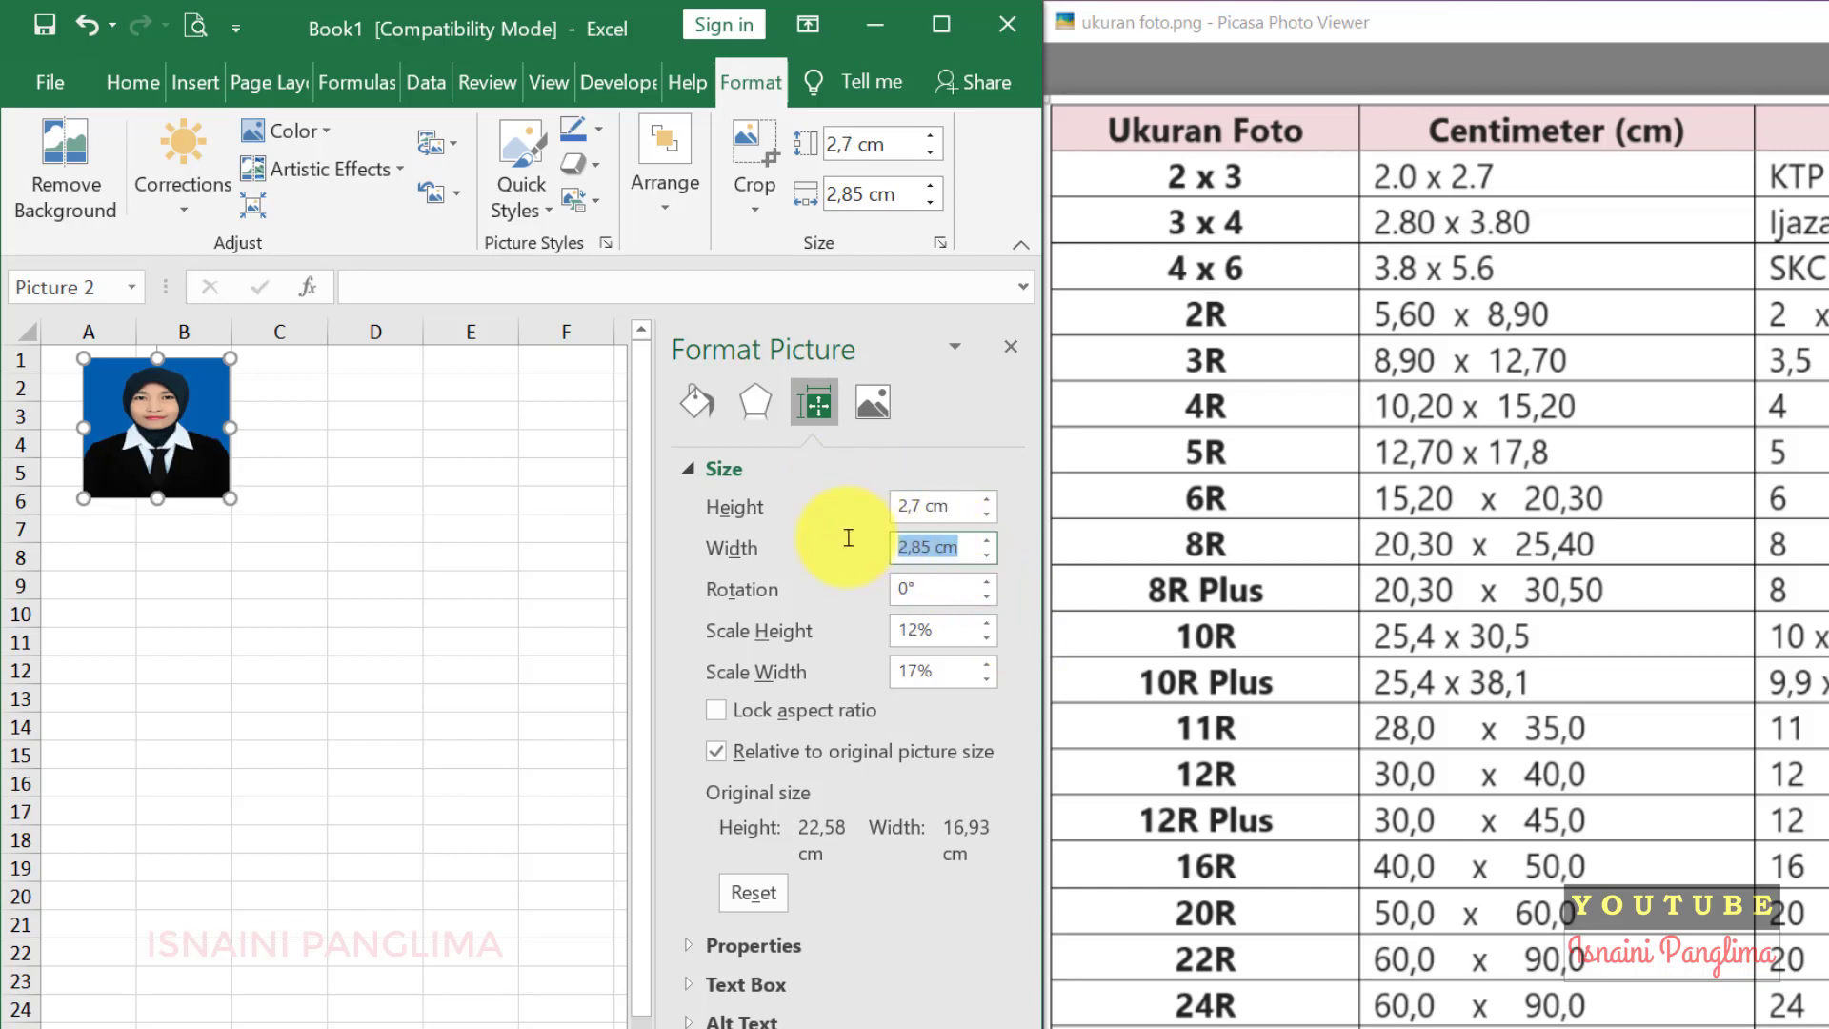
{"action": "type", "text": "2"}
{"action": "key", "text": "Tab"}
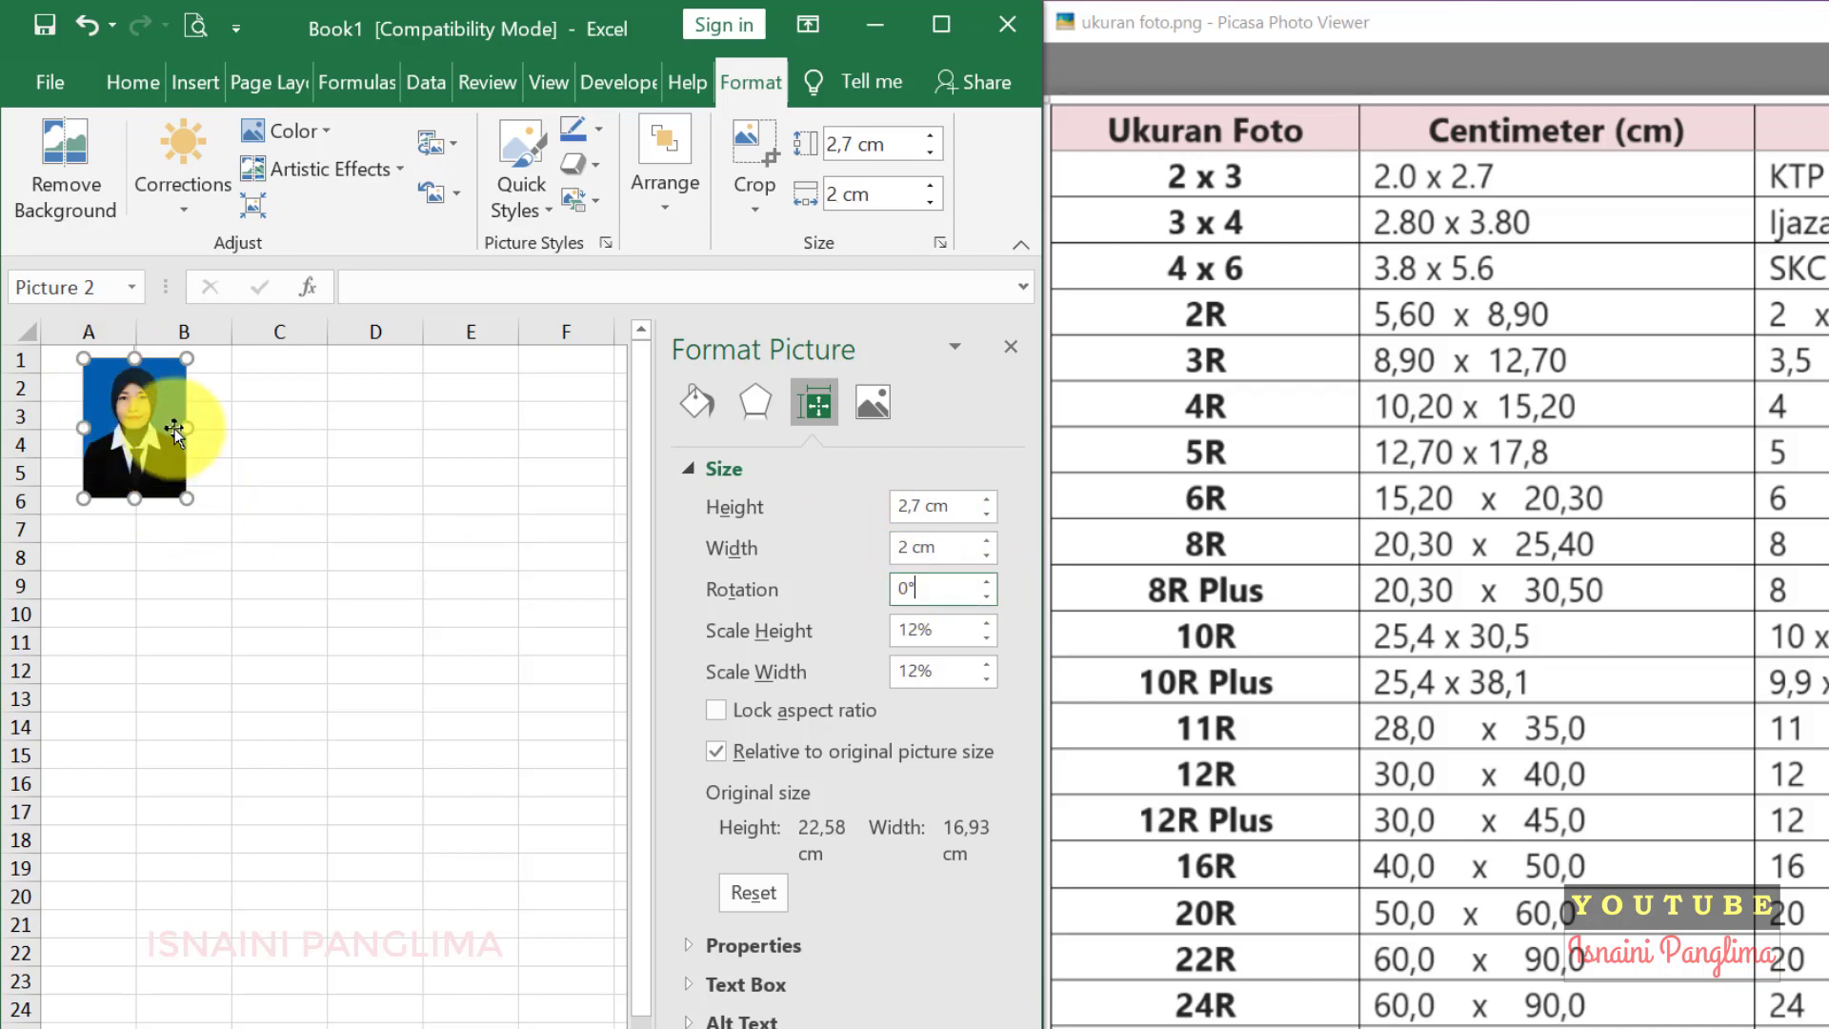
{"action": "left_click", "coordinate": [278, 495]}
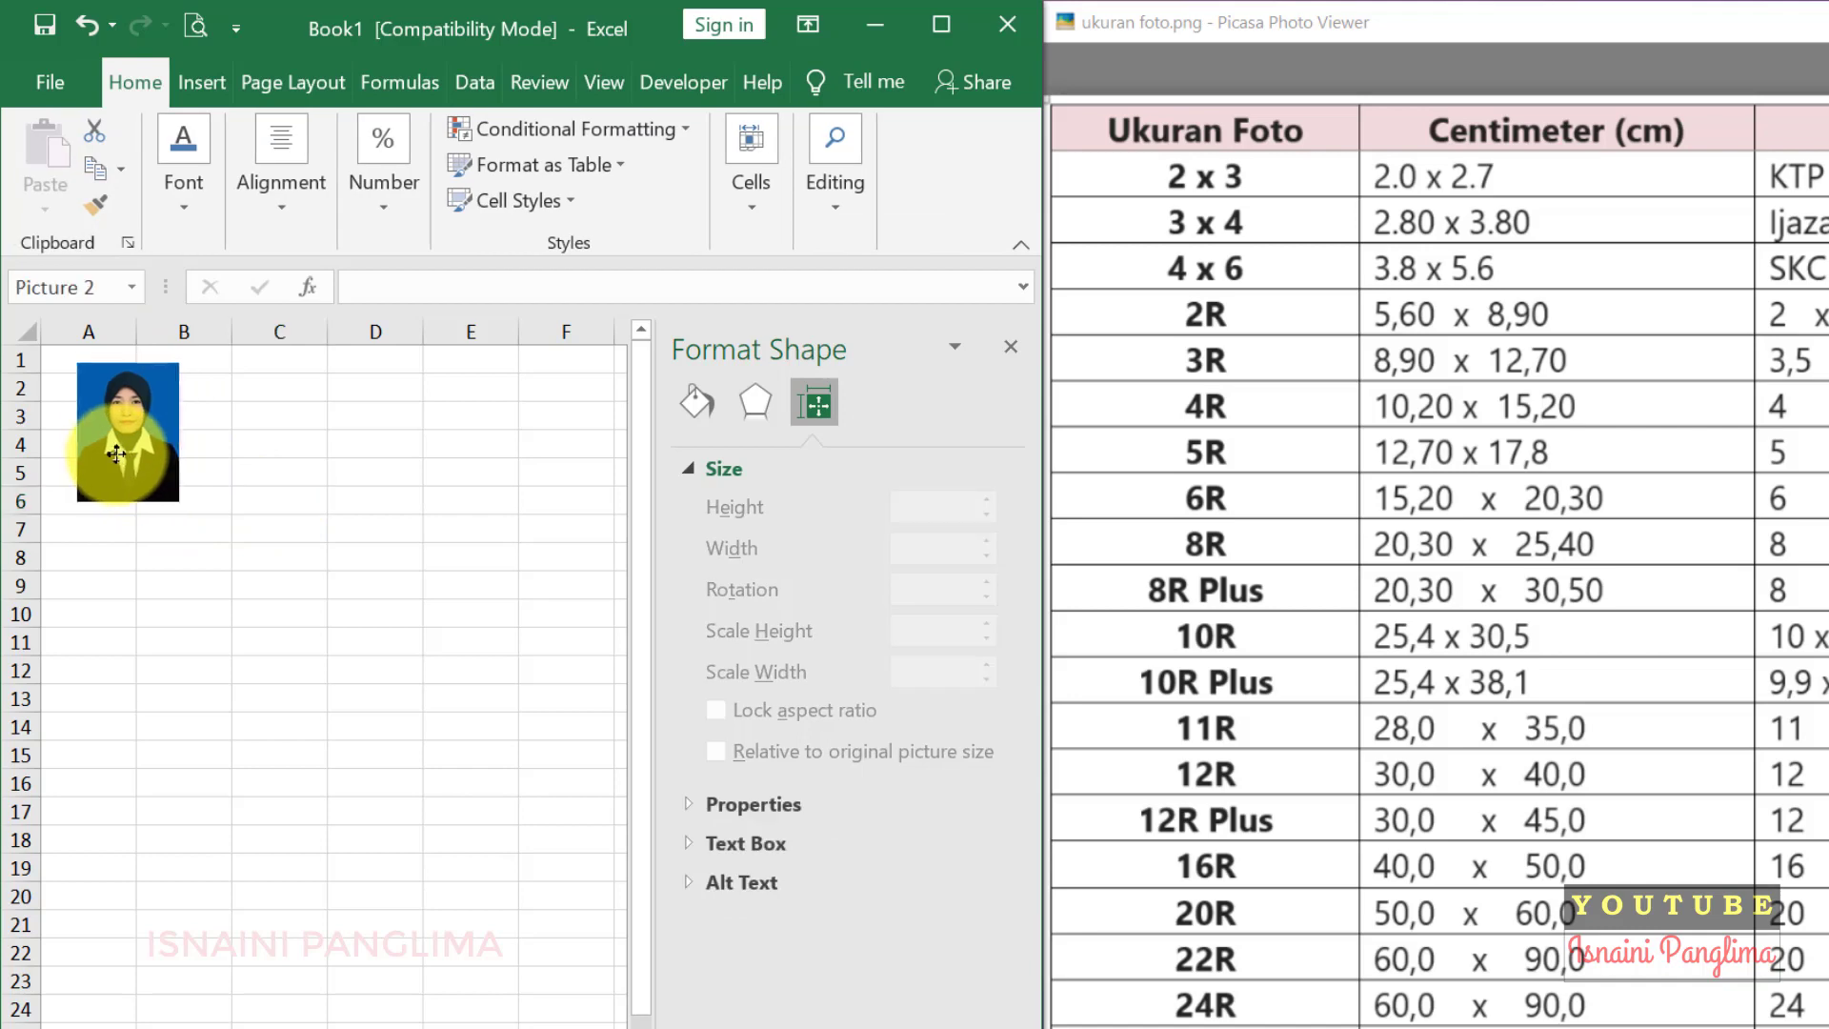
- Ctrl-drag copies of the 2 x 3 photo into columns B, D and E, plus one below in rows 8–12
{"action": "left_click", "coordinate": [103, 446]}
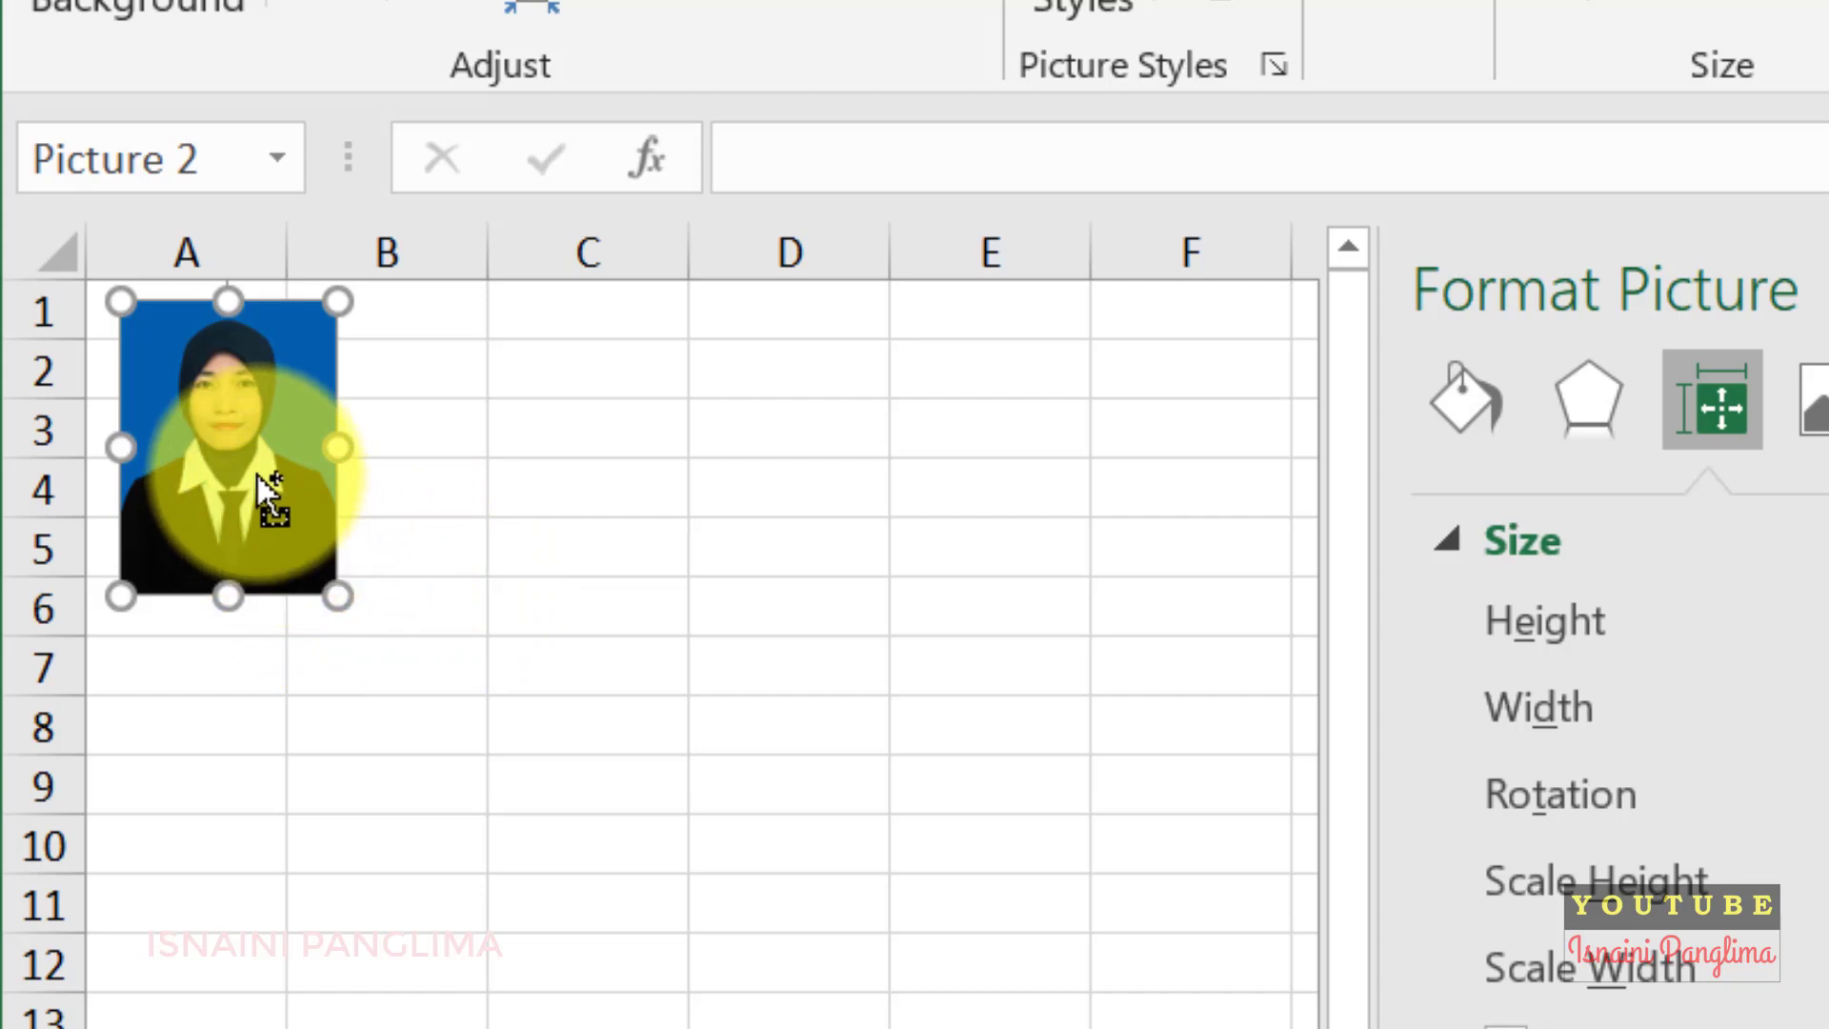
{"action": "left_click_drag", "start_coordinate": [257, 477], "coordinate": [521, 480]}
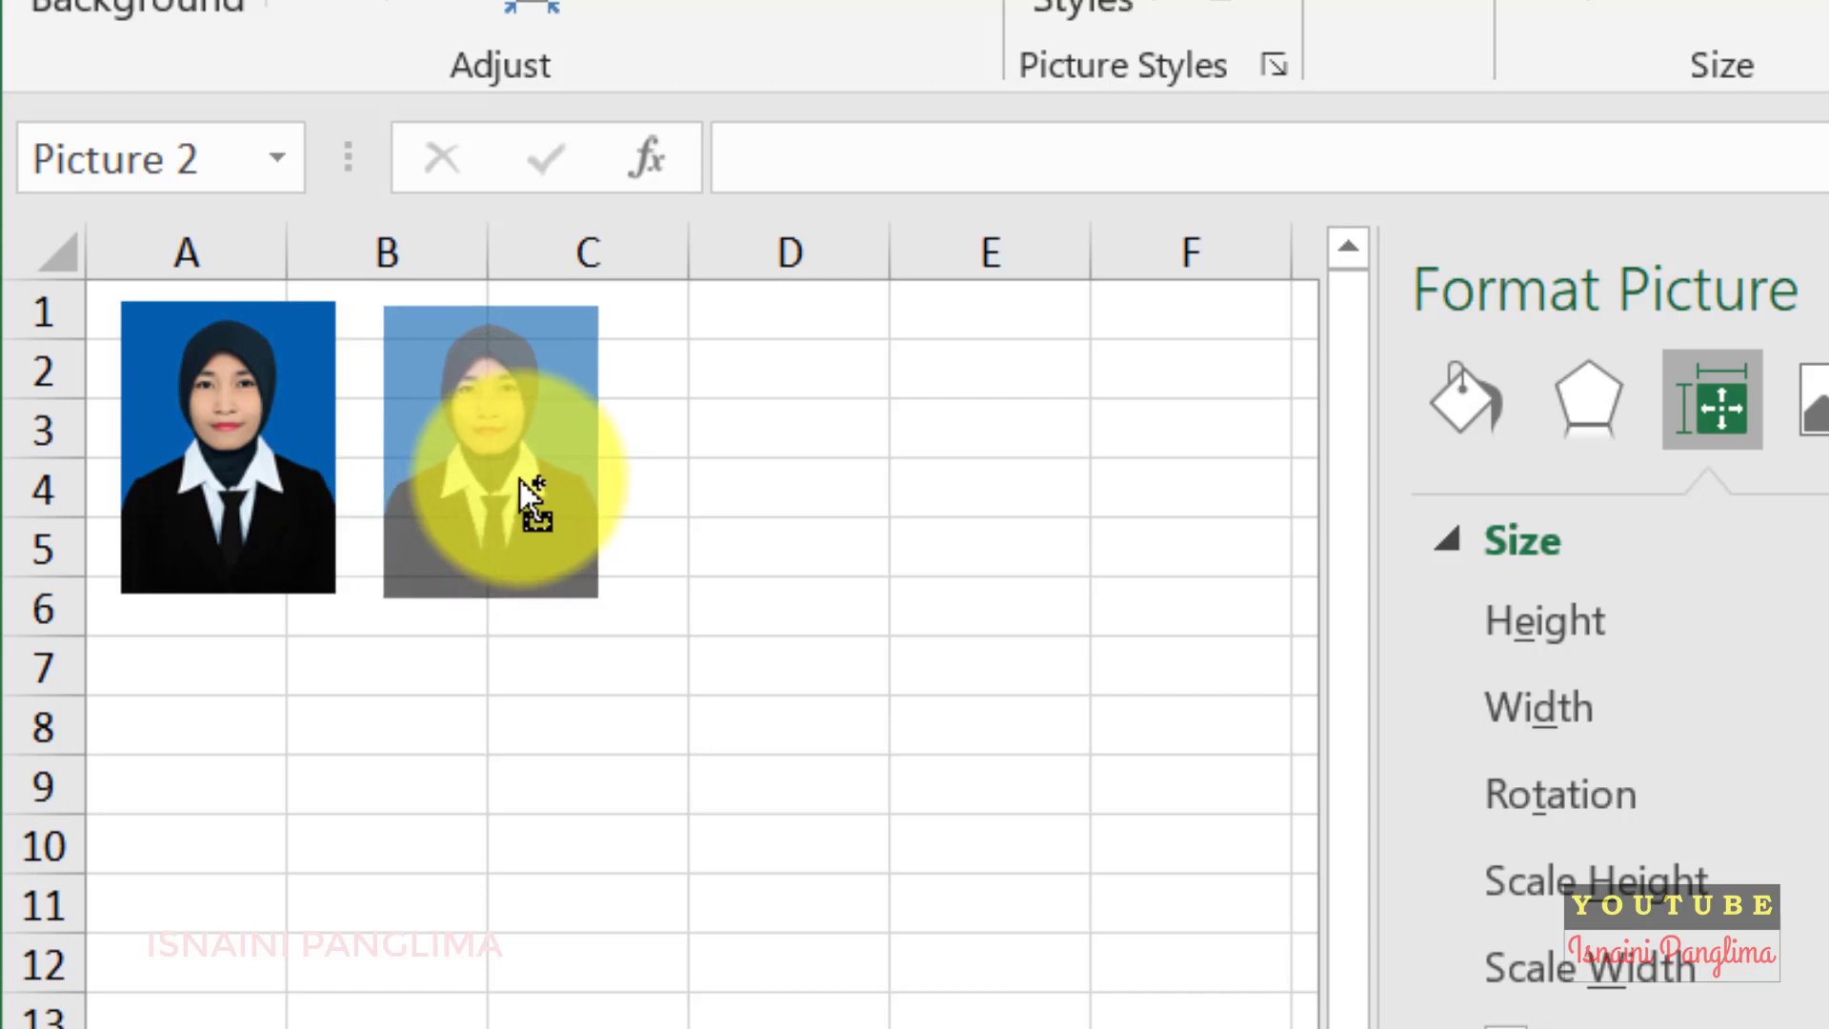
{"action": "left_click", "coordinate": [269, 524], "text": "ctrl"}
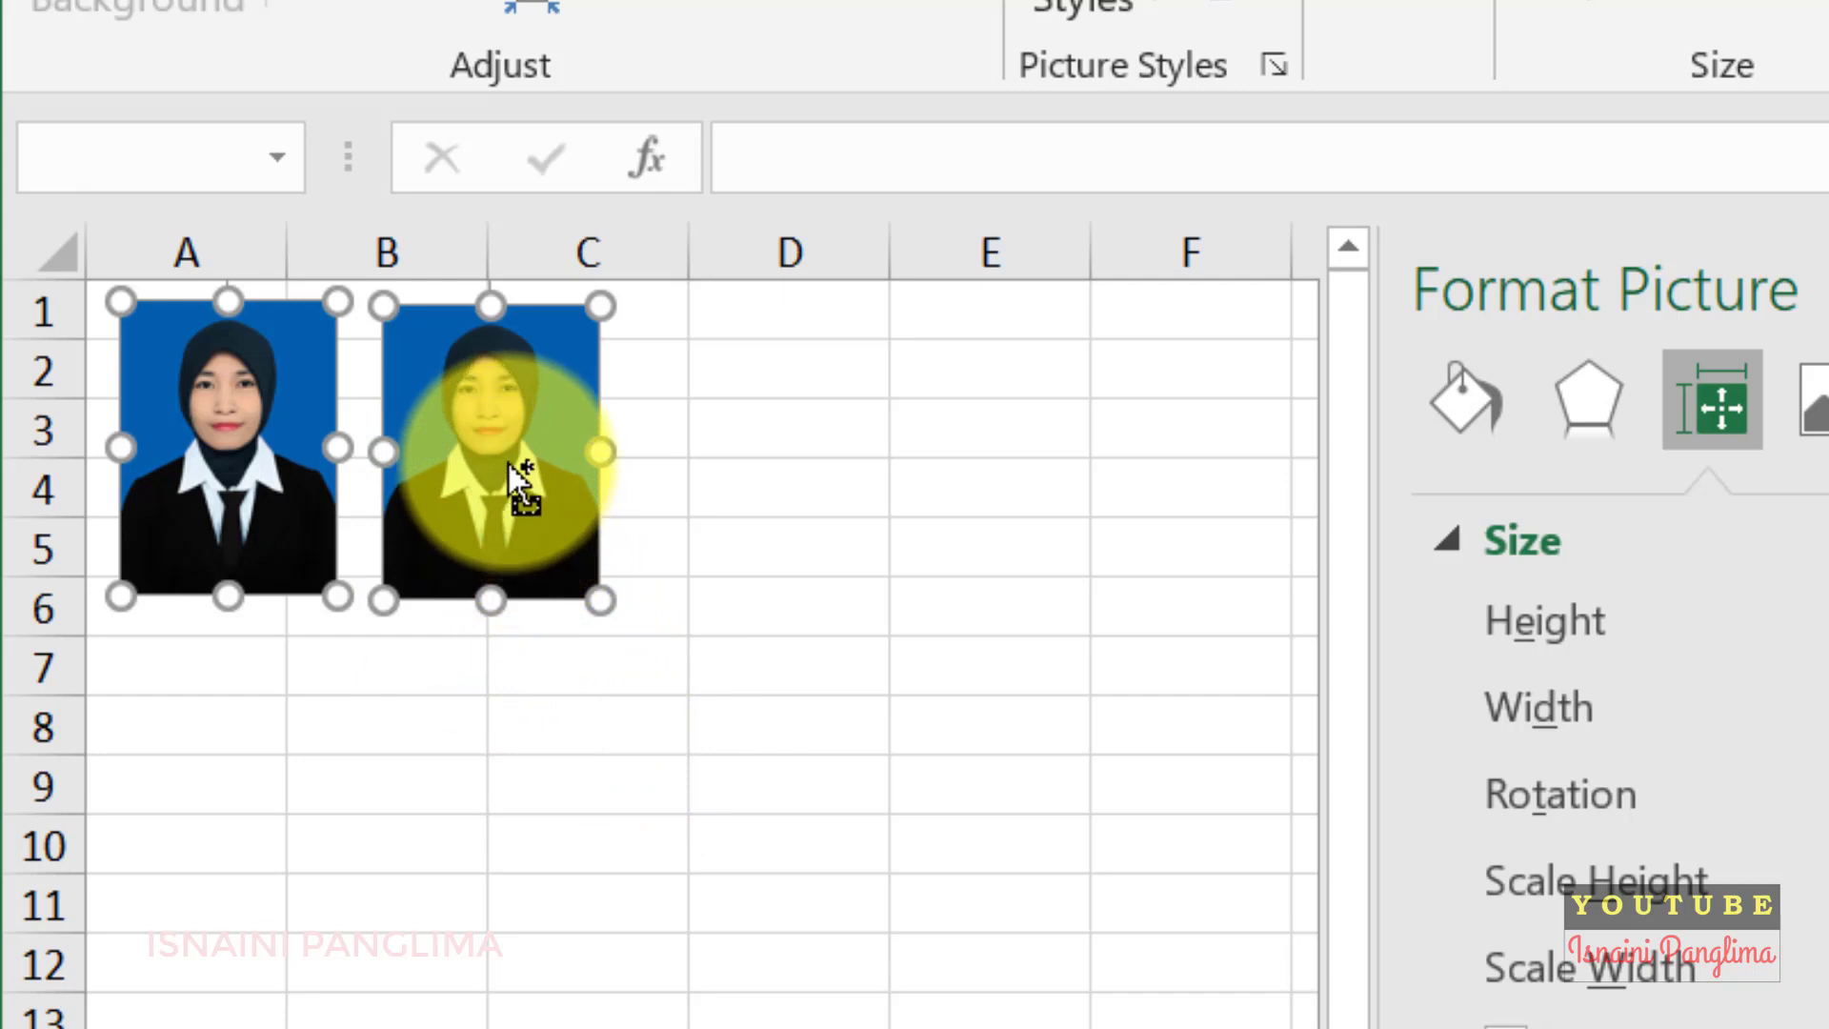
{"action": "mouse_move", "coordinate": [509, 461]}
{"action": "left_mouse_down"}
{"action": "mouse_move", "coordinate": [1016, 461]}
{"action": "mouse_move", "coordinate": [1029, 476]}
{"action": "left_mouse_up"}
{"action": "left_click", "coordinate": [718, 730]}
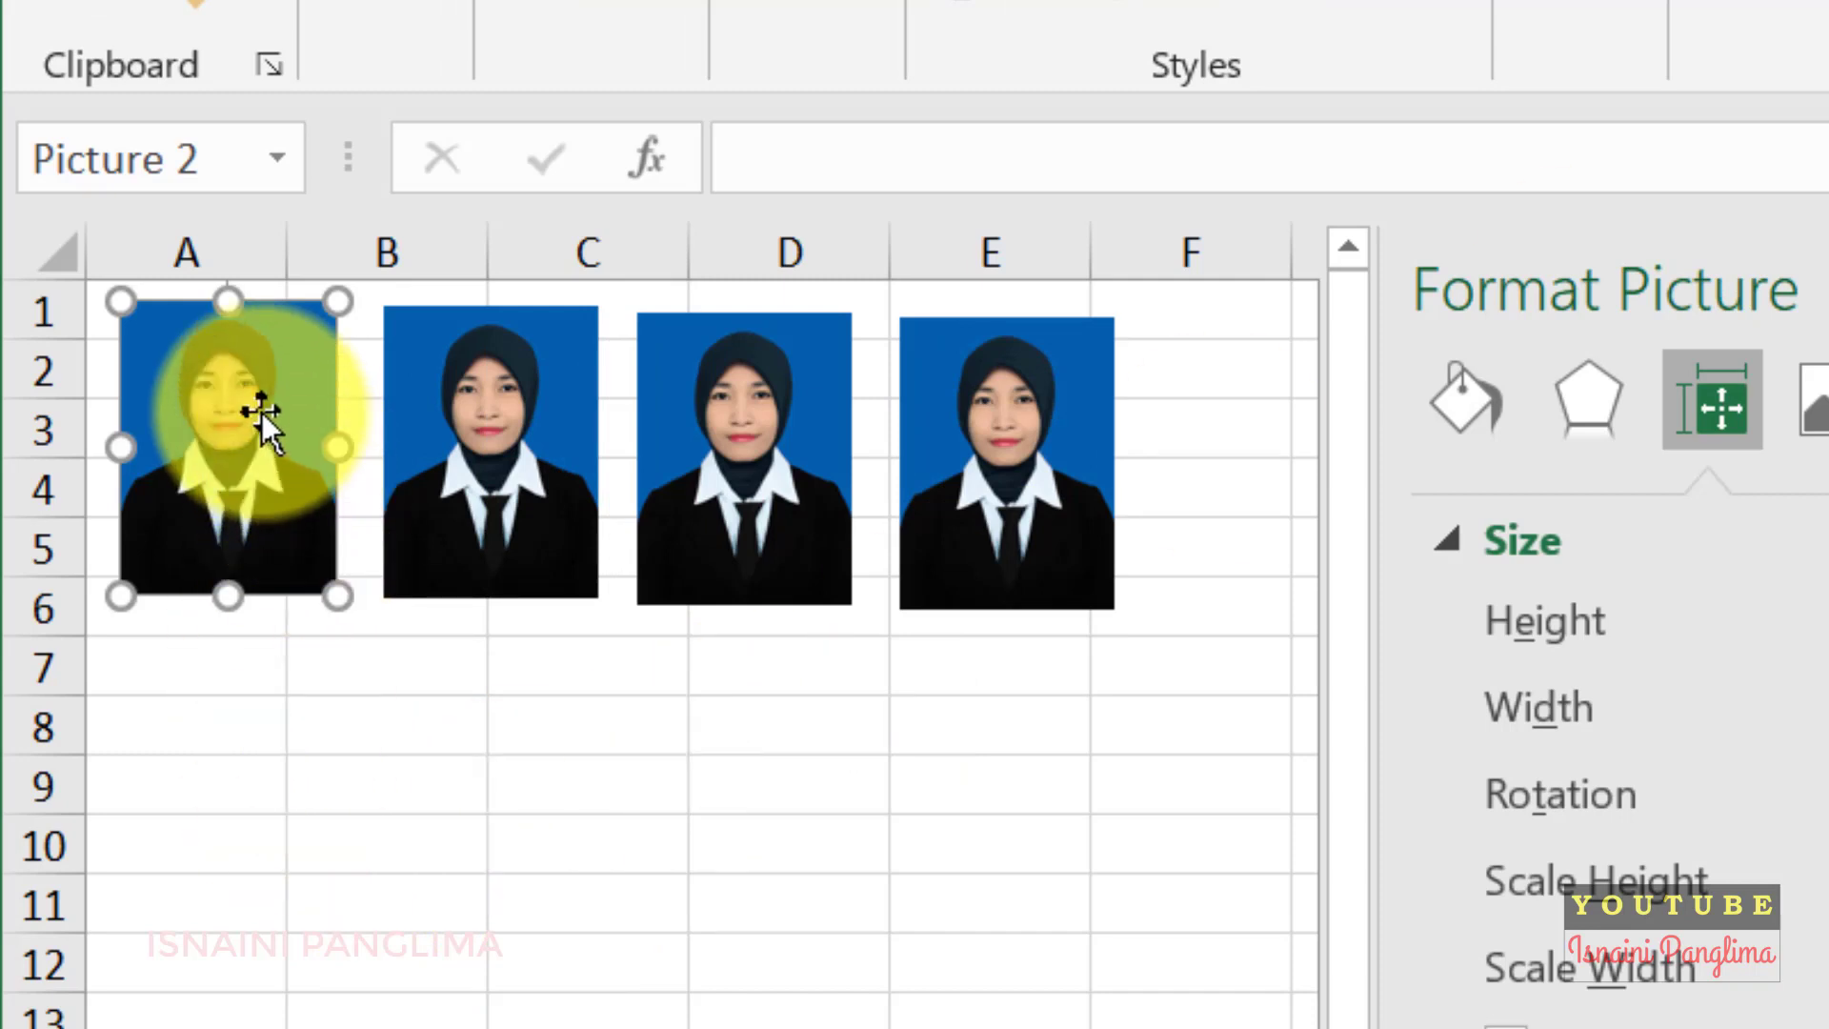
{"action": "mouse_move", "coordinate": [246, 417]}
{"action": "left_mouse_down"}
{"action": "mouse_move", "coordinate": [224, 398]}
{"action": "mouse_move", "coordinate": [215, 768]}
{"action": "left_mouse_up"}
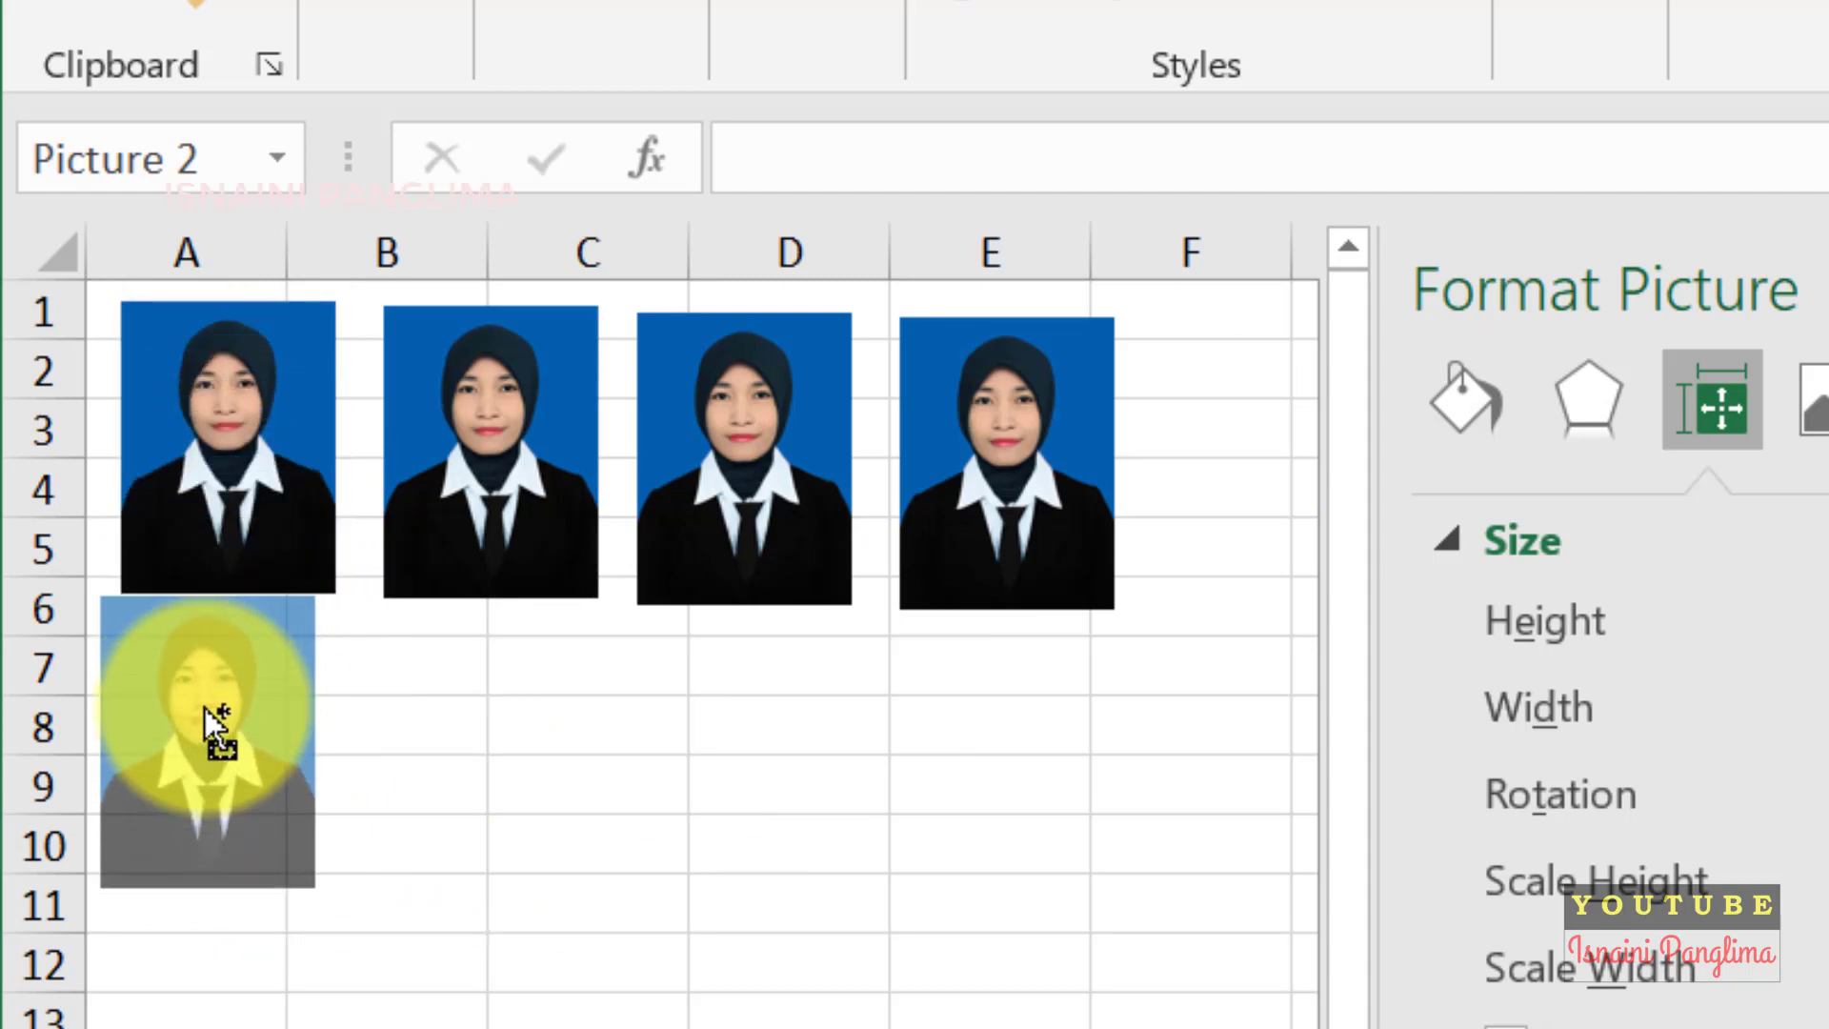
{"action": "left_click_drag", "start_coordinate": [216, 767], "coordinate": [230, 790]}
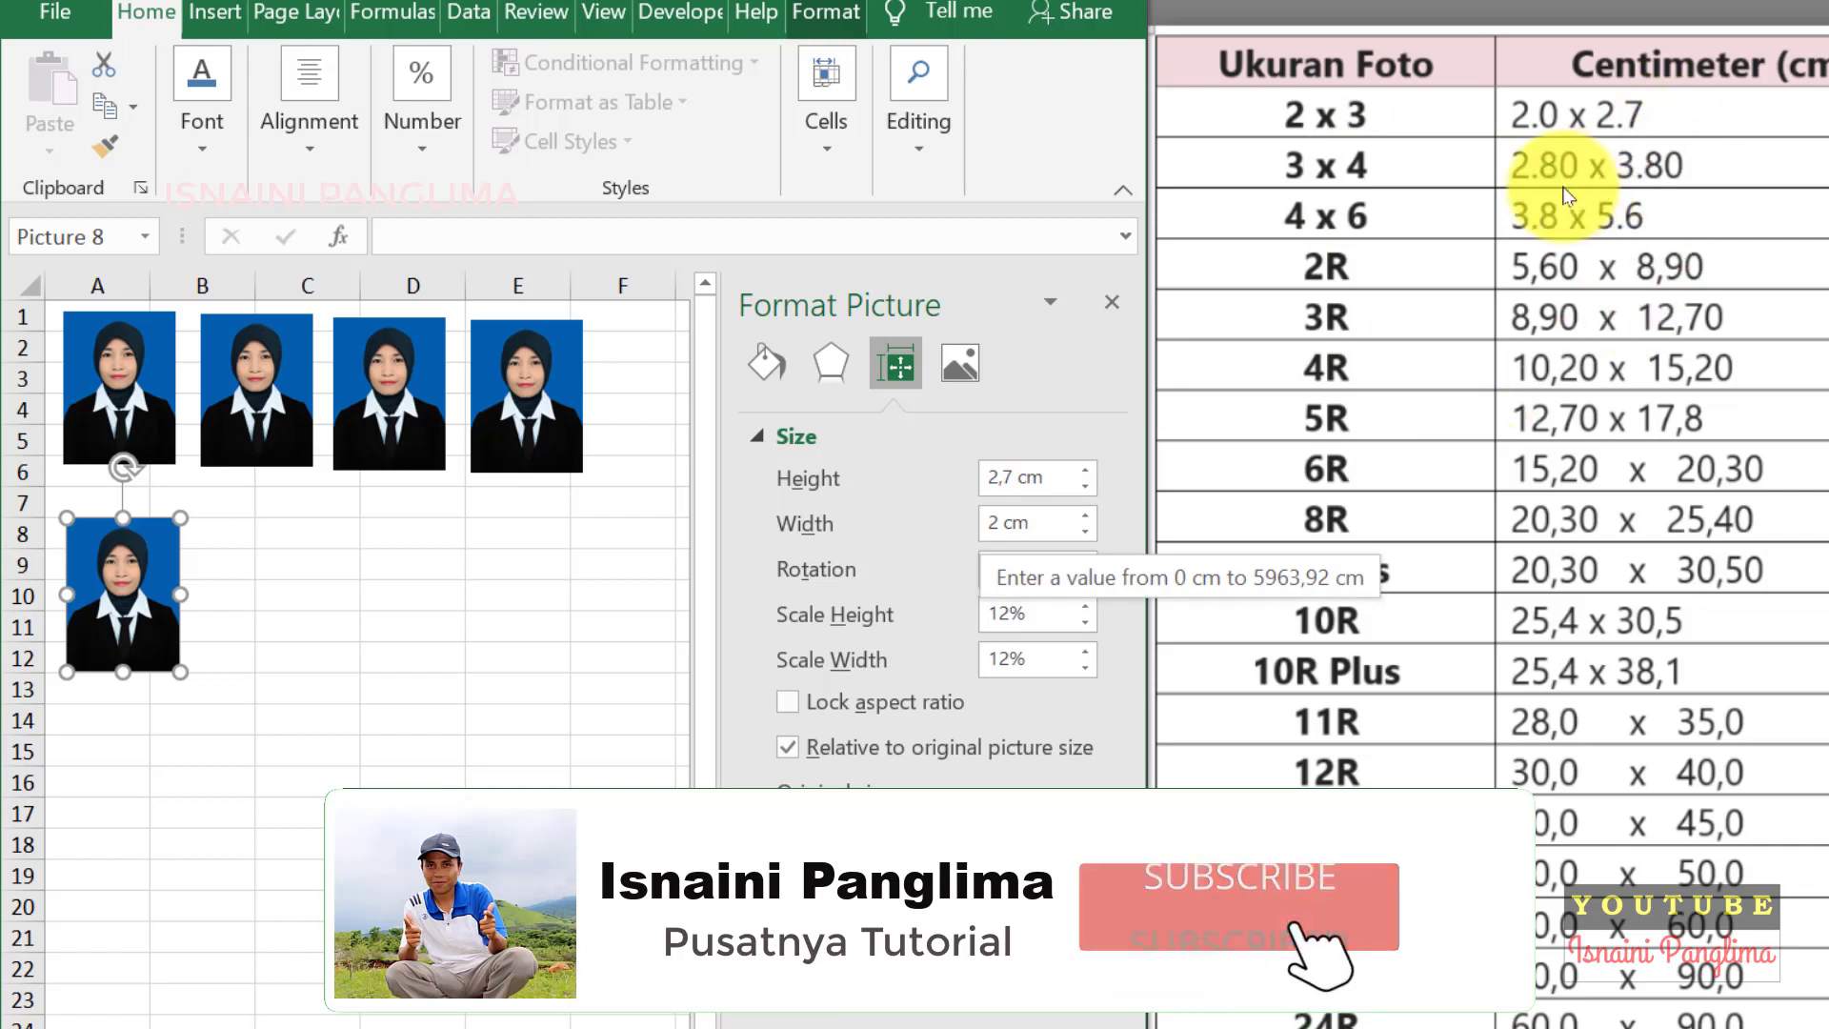
- Resize the lower photo to 3,80 cm high by 2,80 cm wide
{"action": "double_click", "coordinate": [1043, 477]}
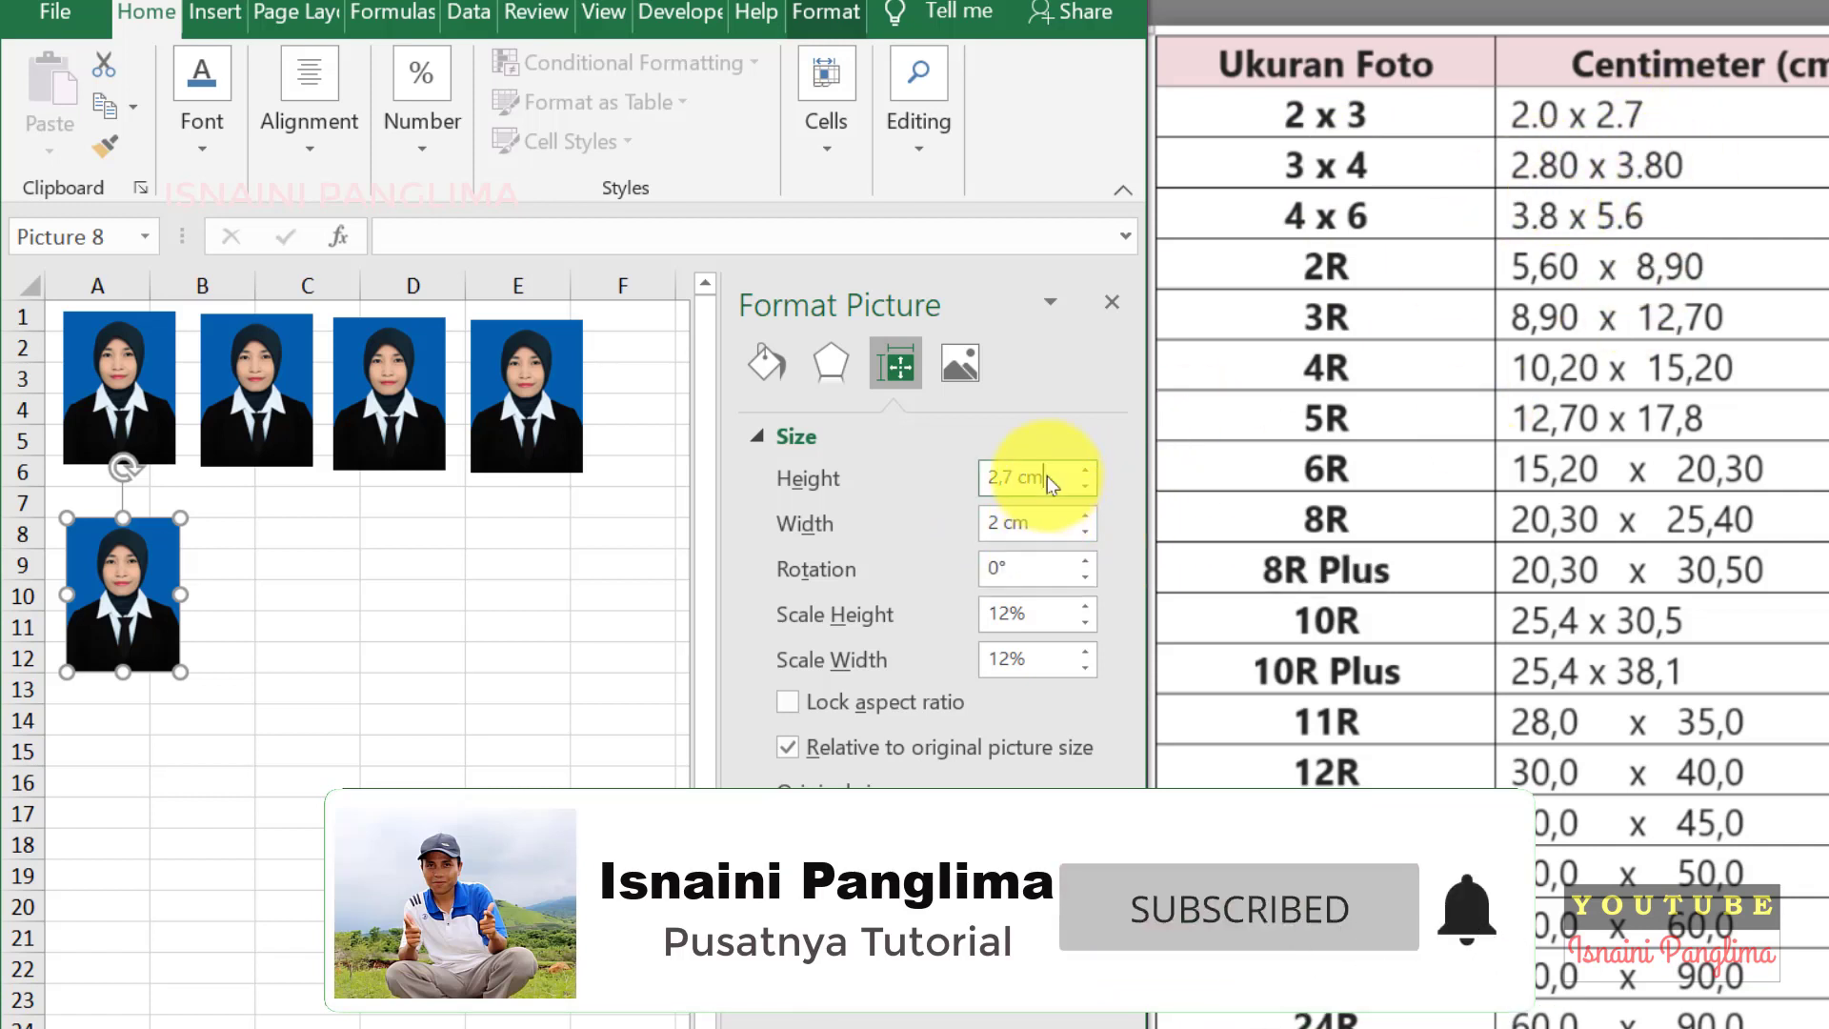
{"action": "type", "text": "3"}
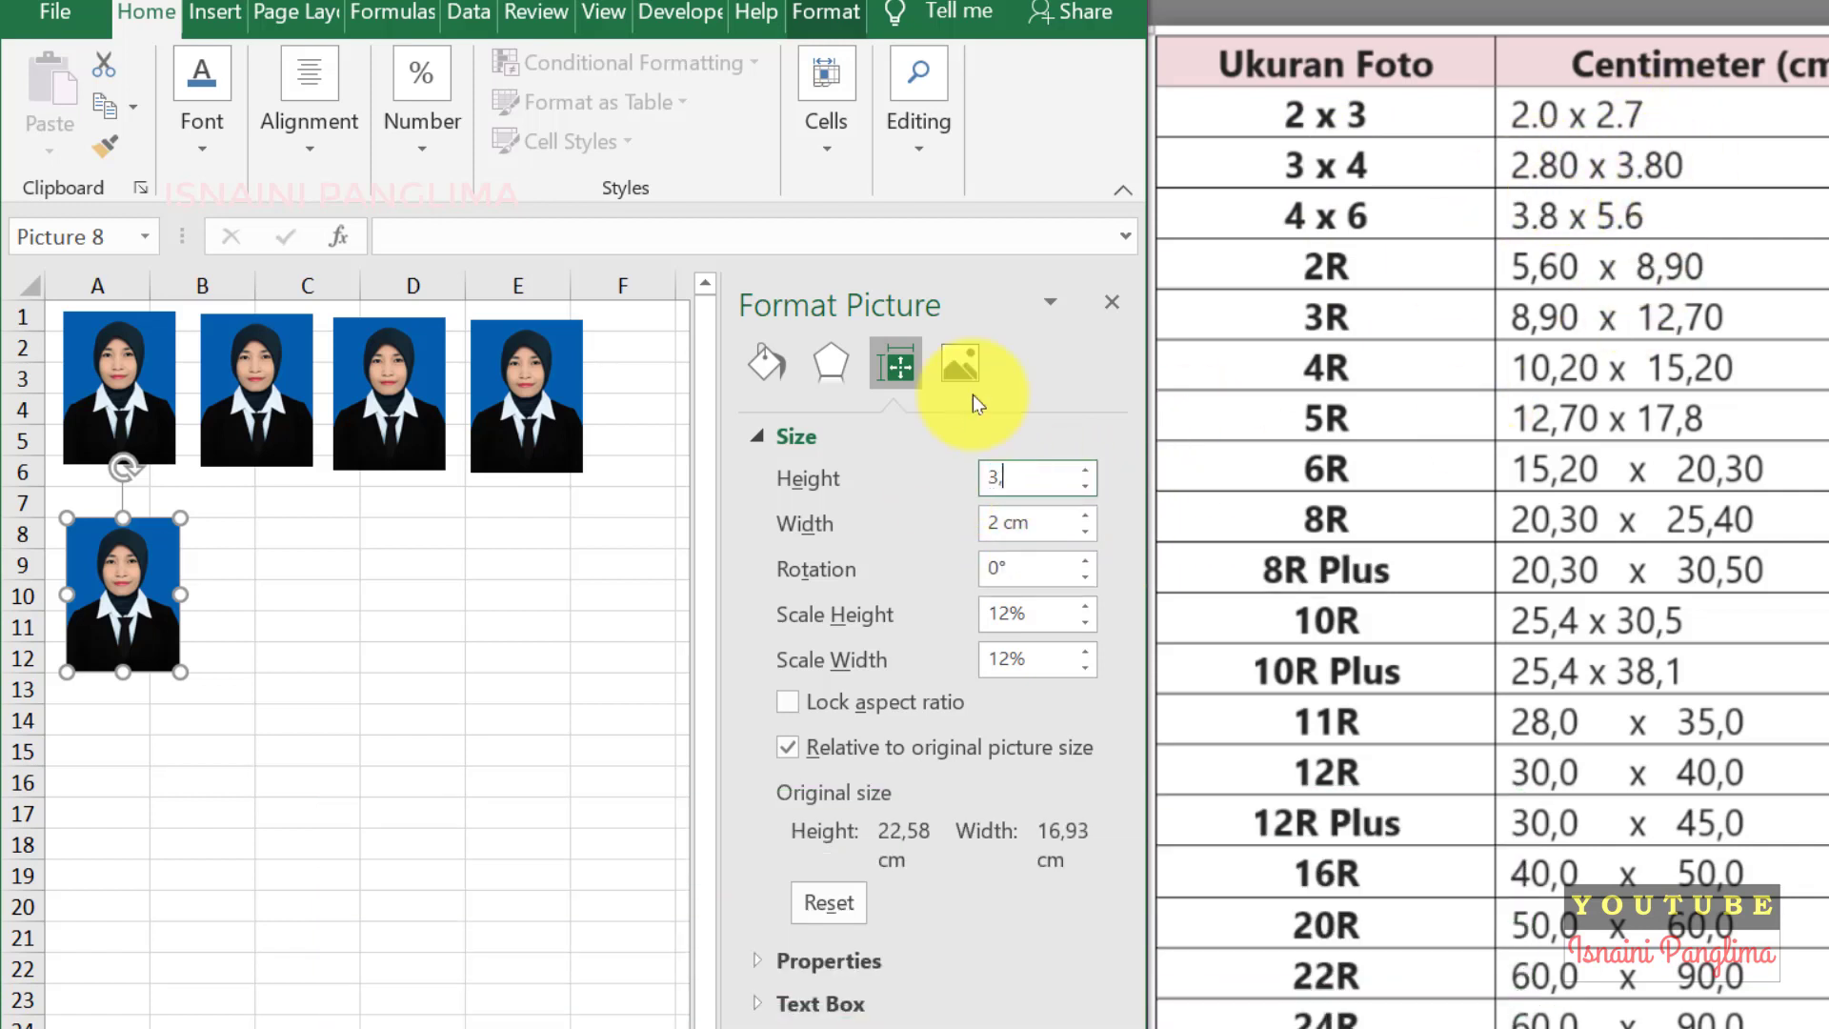
{"action": "type", "text": ",80"}
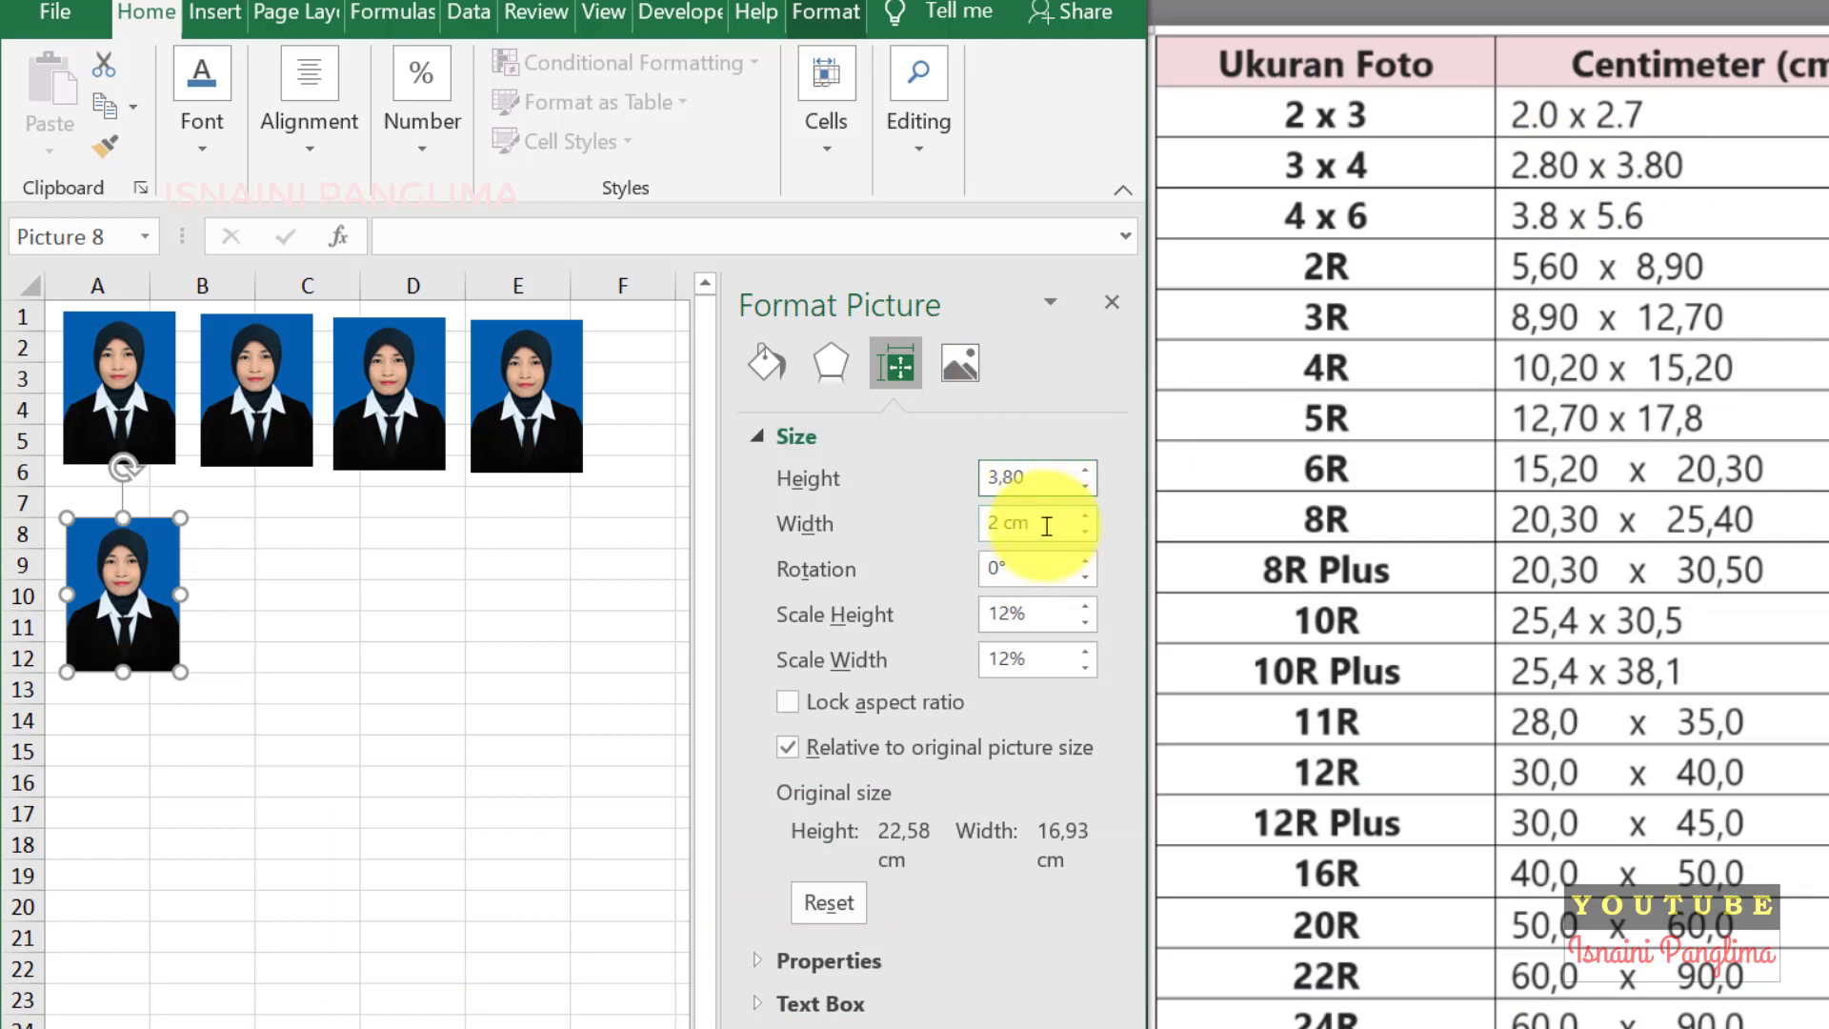
{"action": "left_click", "coordinate": [1044, 523]}
{"action": "type", "text": "2,8"}
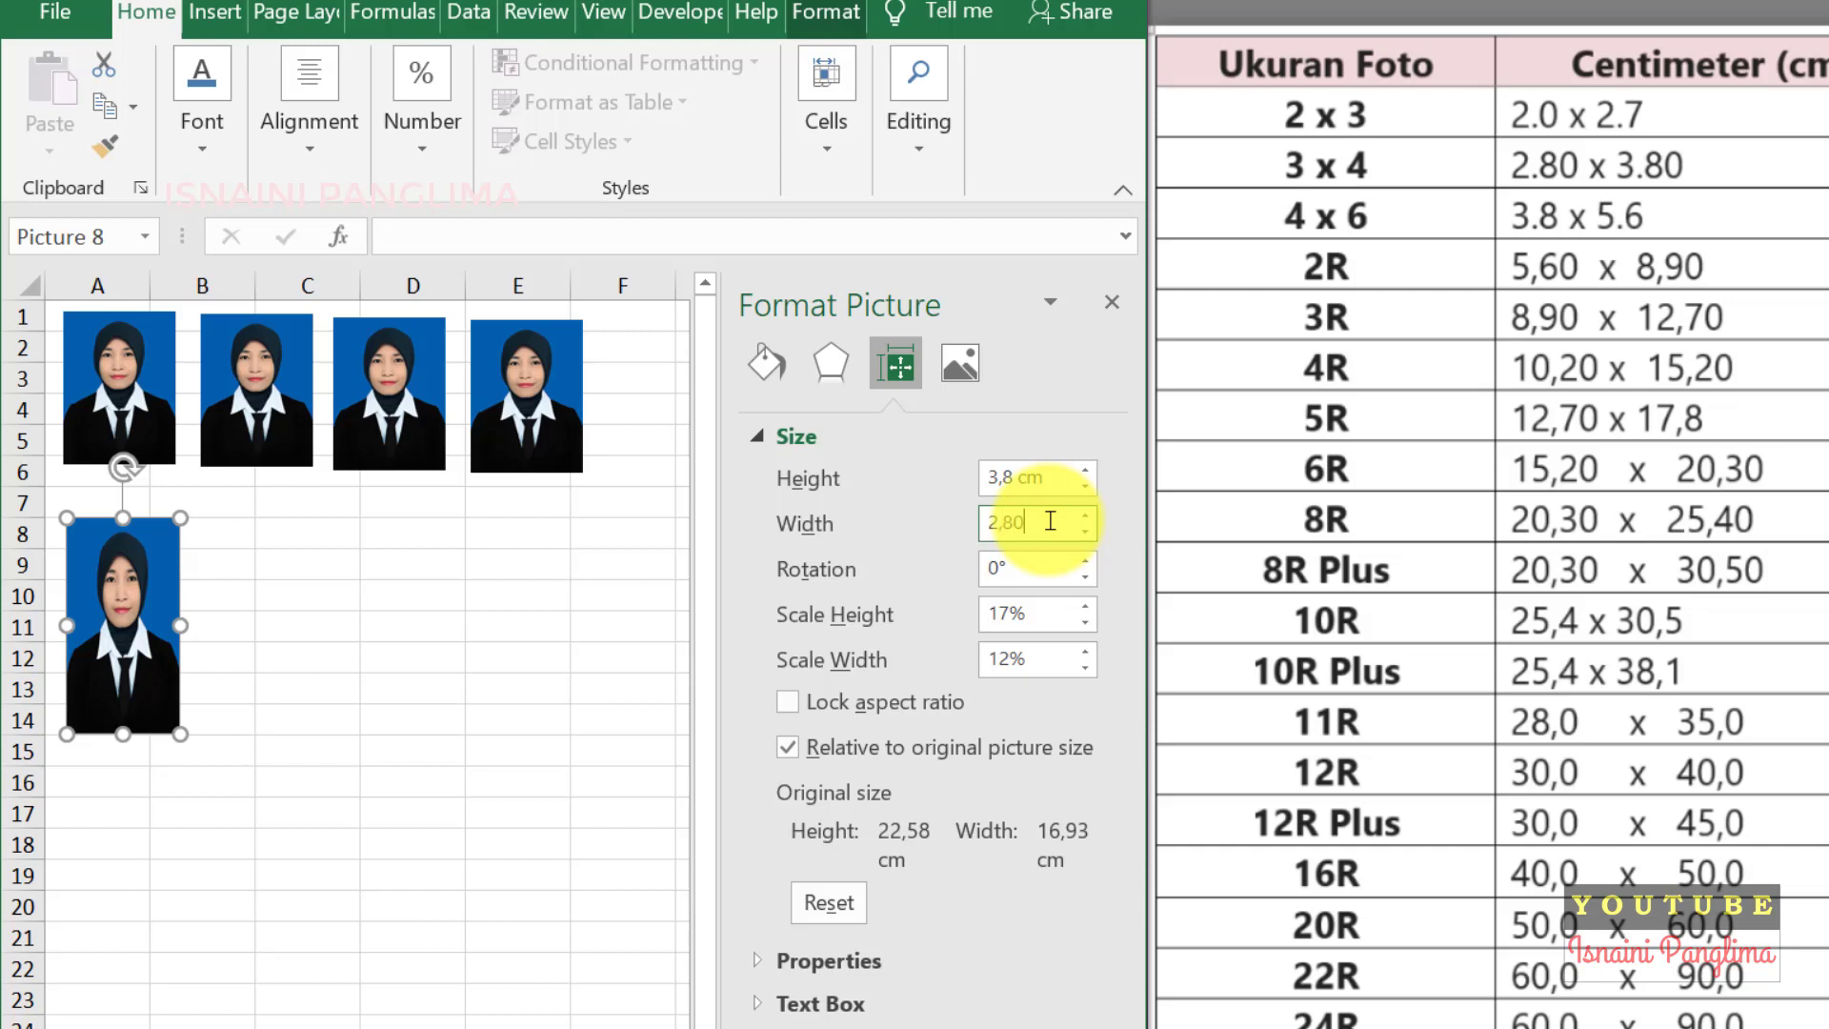
{"action": "key", "text": "Return"}
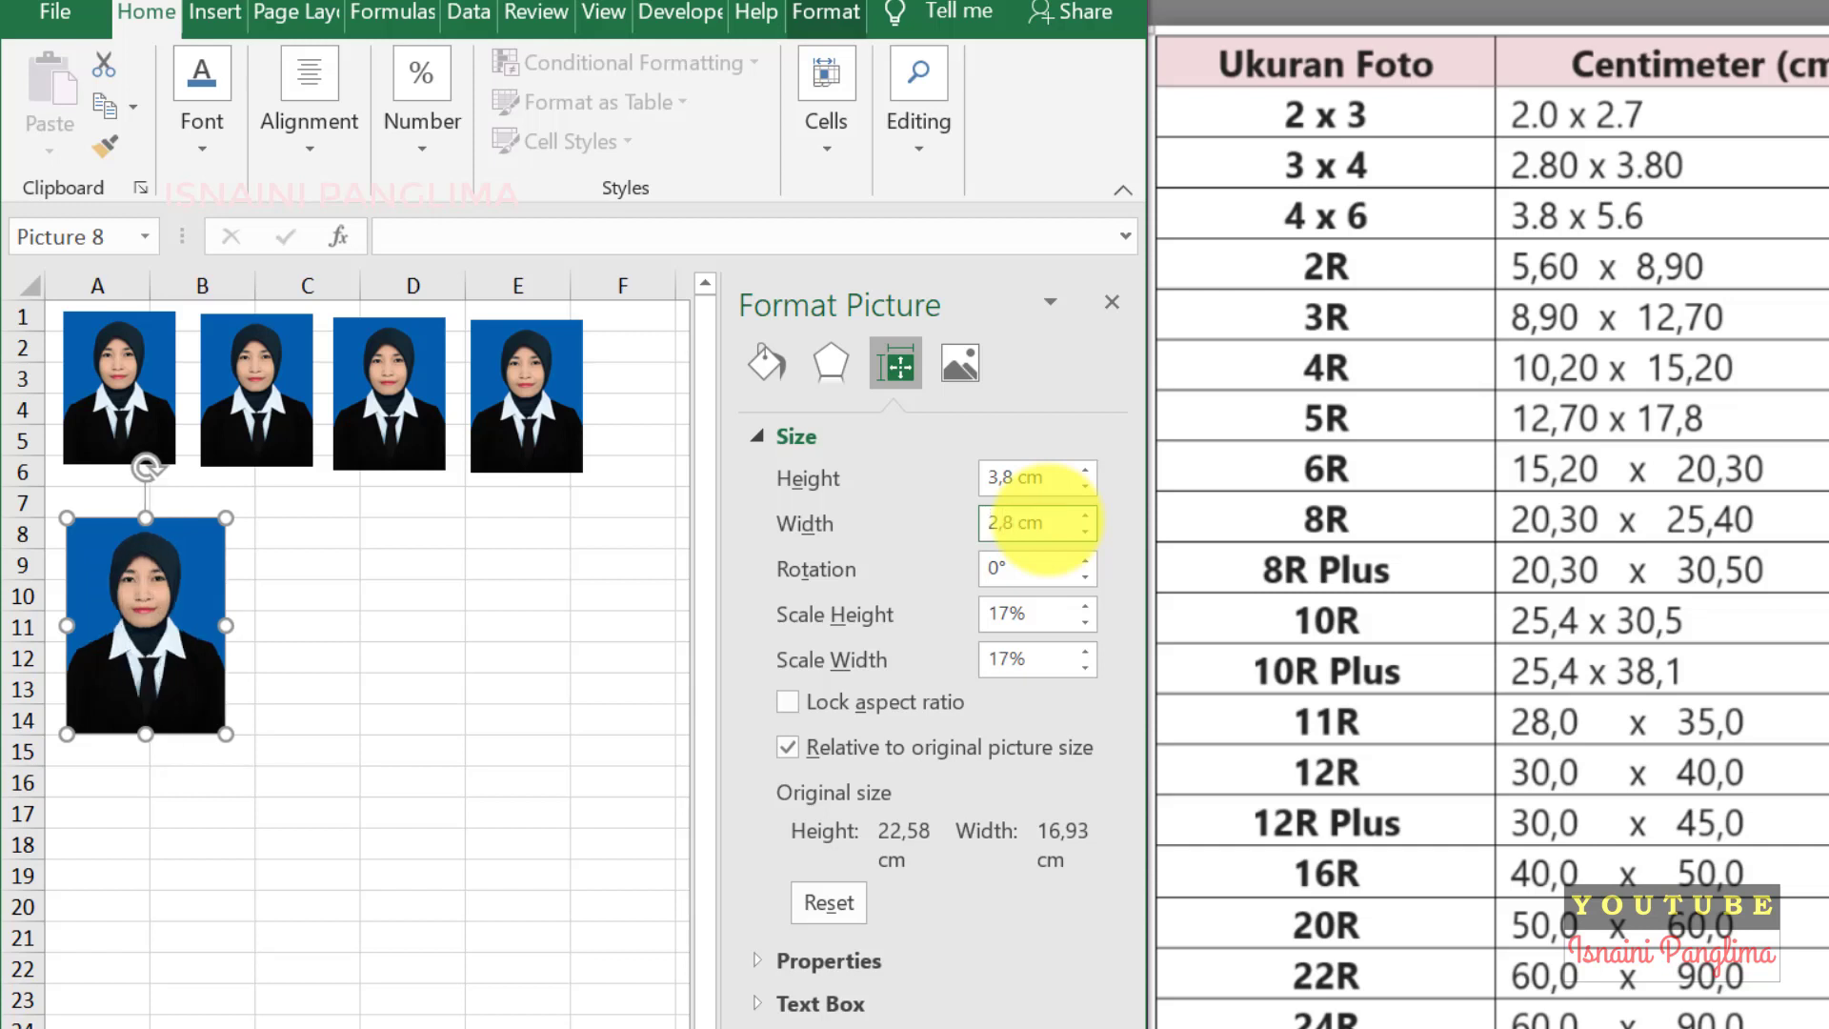
- Copy the 3 x 4 photo to make three copies across the second row
{"action": "left_click", "coordinate": [341, 623]}
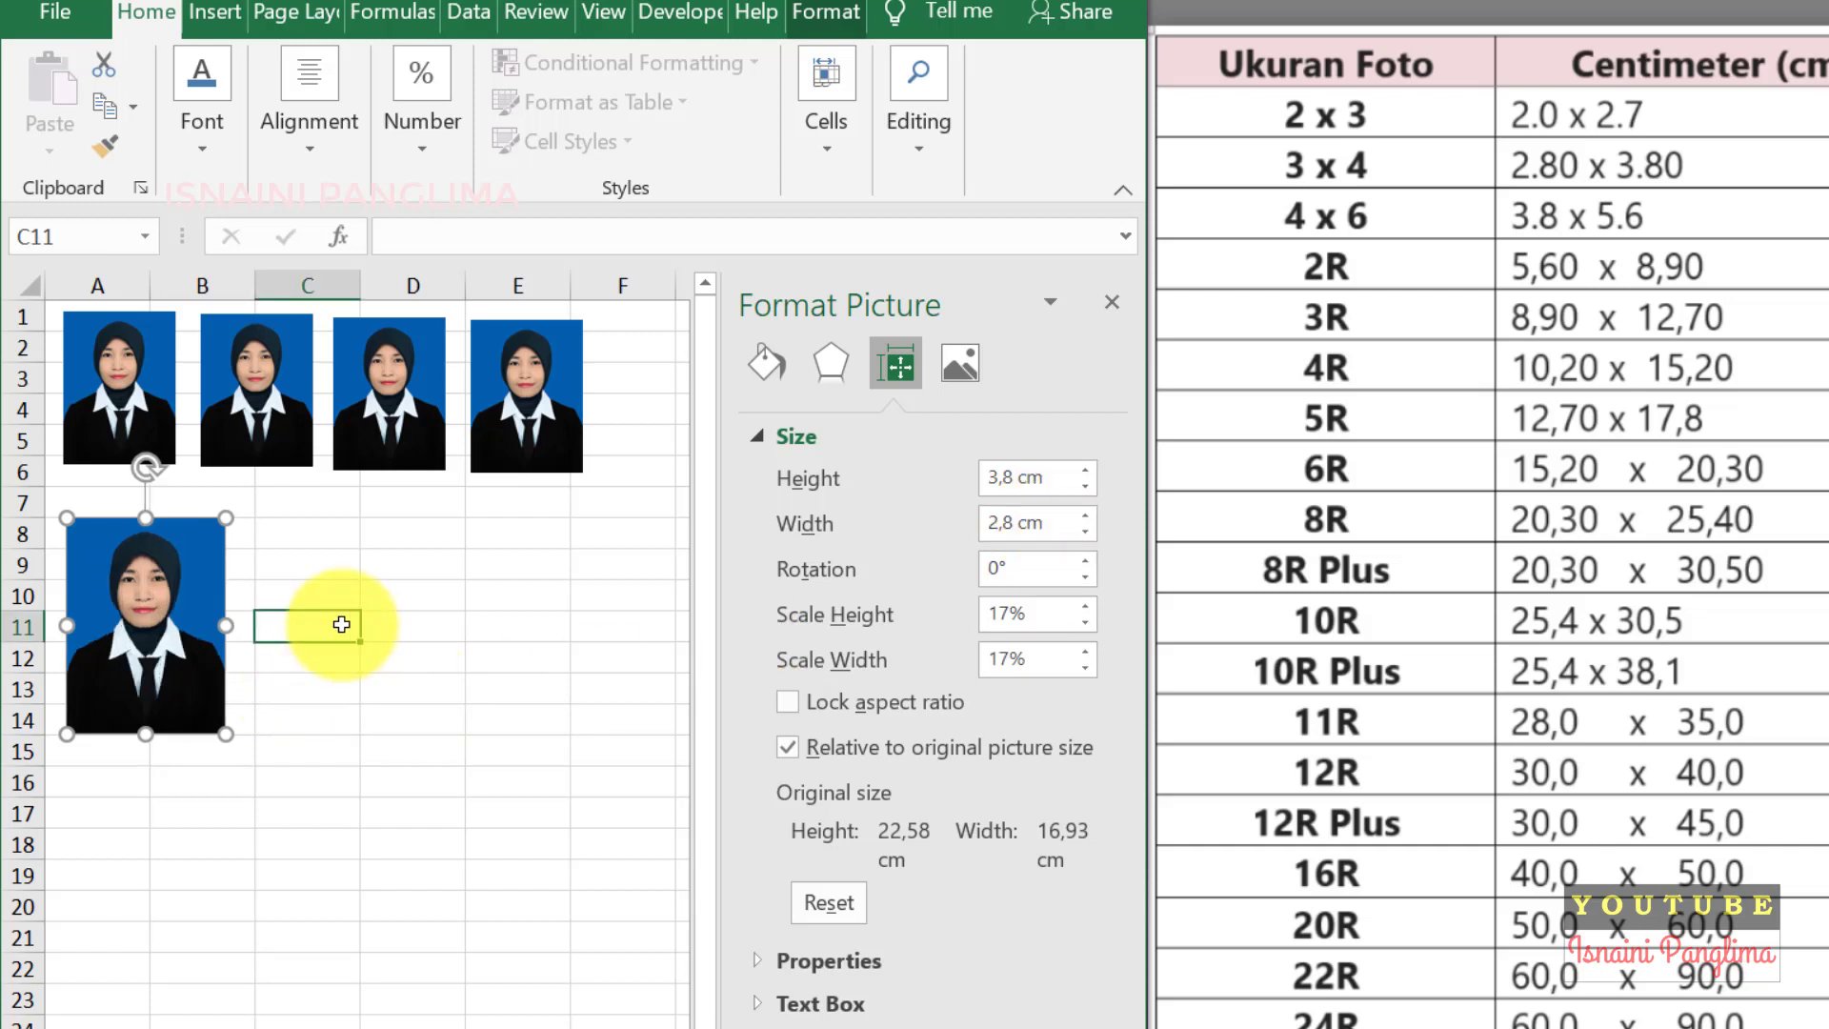
{"action": "mouse_move", "coordinate": [181, 634]}
{"action": "left_mouse_down"}
{"action": "mouse_move", "coordinate": [175, 605]}
{"action": "mouse_move", "coordinate": [175, 627]}
{"action": "mouse_move", "coordinate": [510, 650]}
{"action": "left_mouse_up"}
{"action": "left_click", "coordinate": [517, 781]}
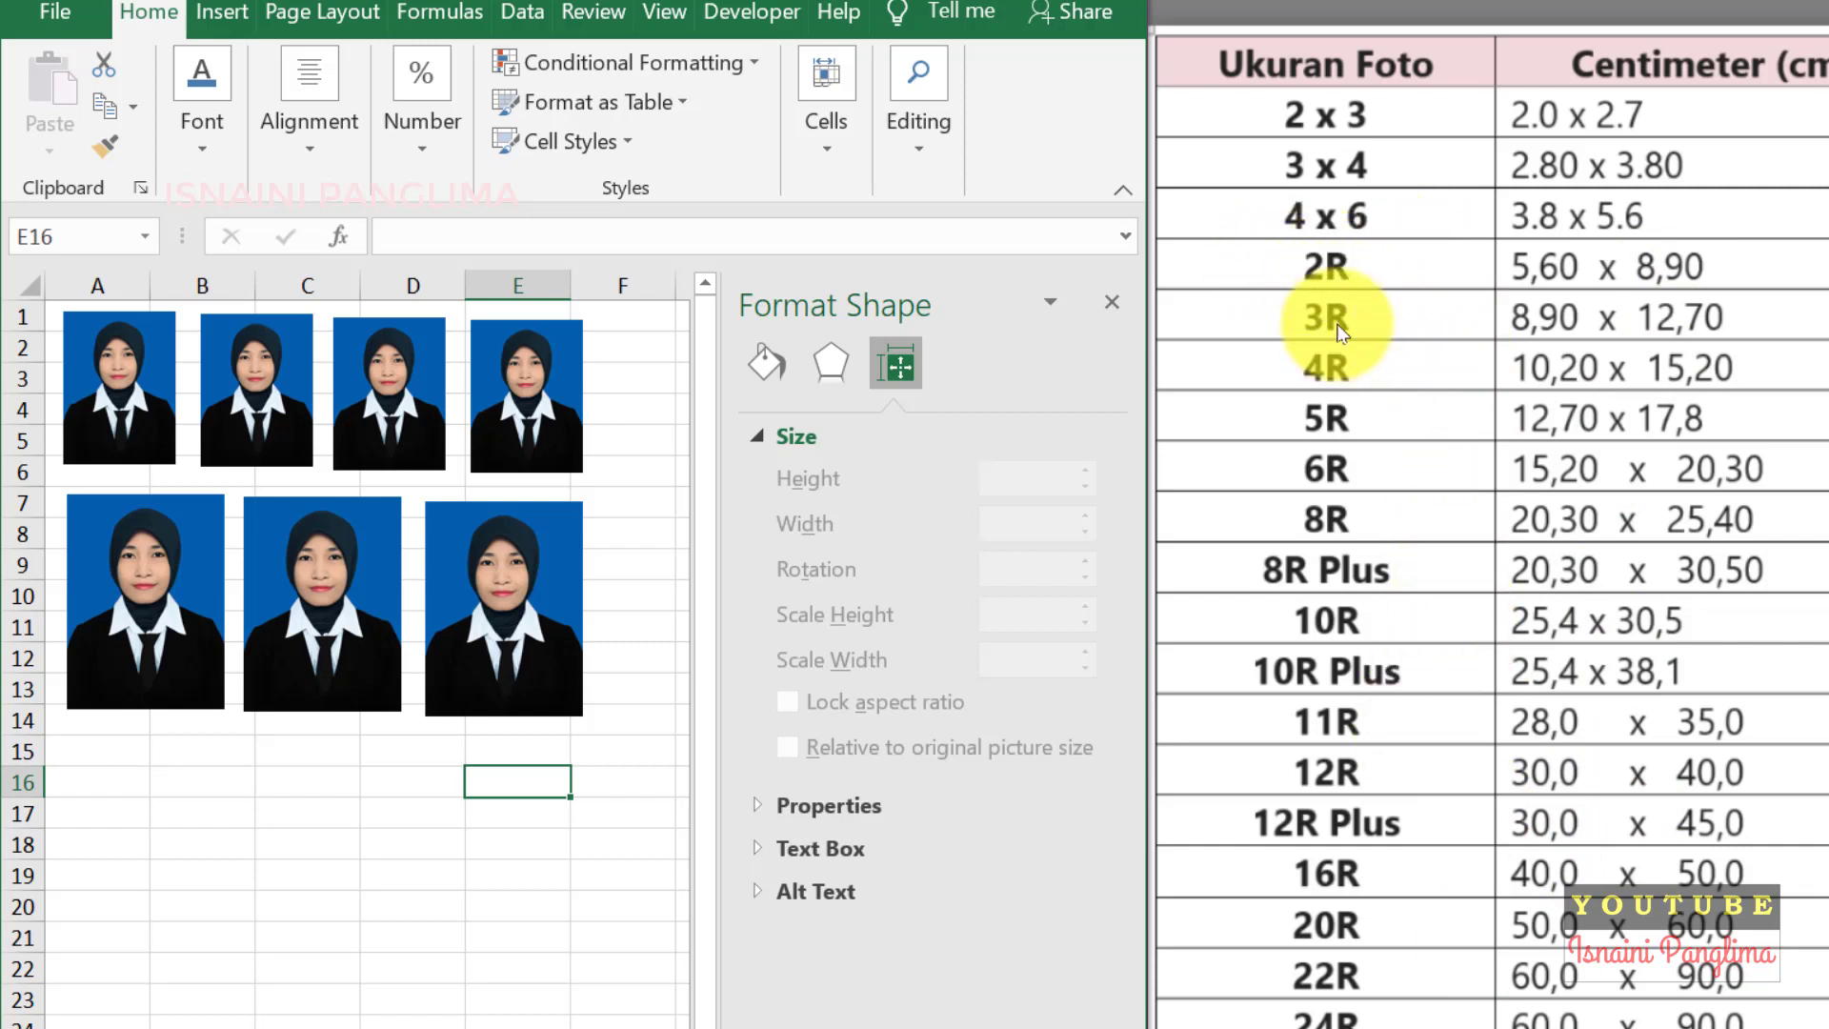
- Copy the larger photo from the second row to the space below it
{"action": "scroll", "coordinate": [519, 744], "scroll_direction": "down", "scroll_amount": 2}
{"action": "scroll", "coordinate": [552, 703], "scroll_direction": "down", "scroll_amount": 1}
{"action": "left_click", "coordinate": [341, 386]}
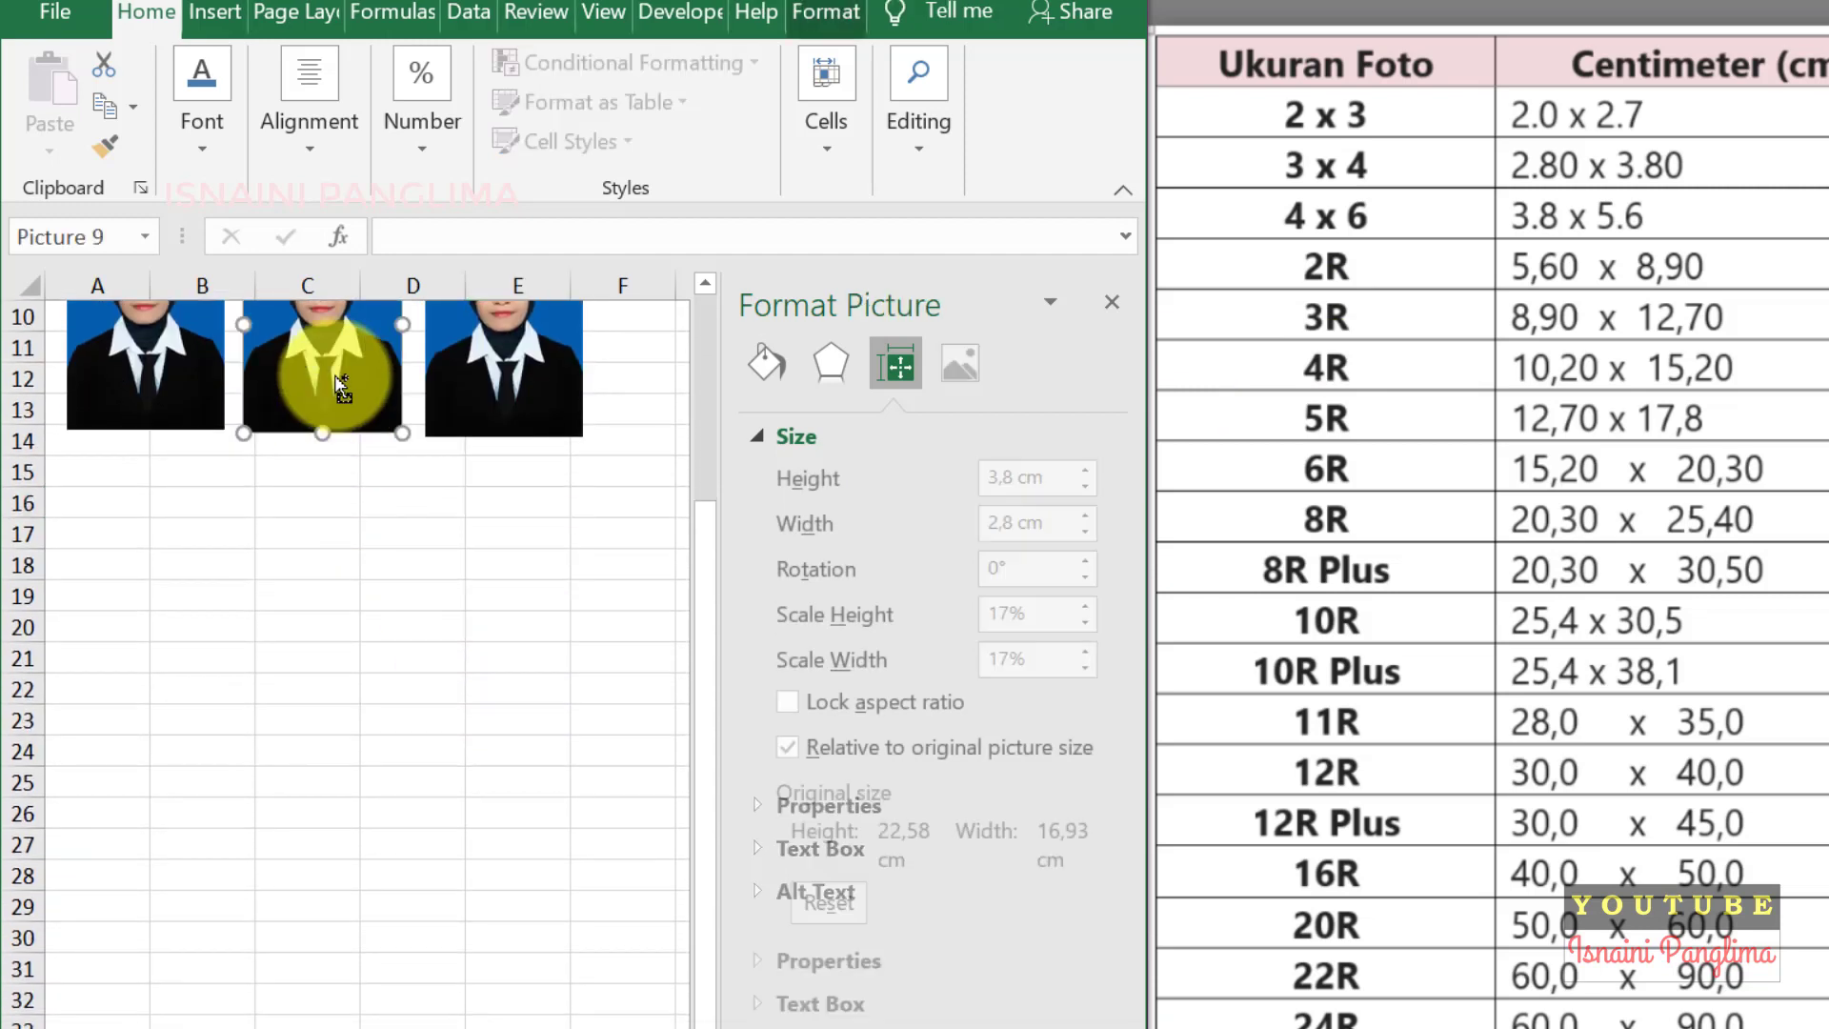
{"action": "left_click_drag", "start_coordinate": [341, 386], "coordinate": [341, 570]}
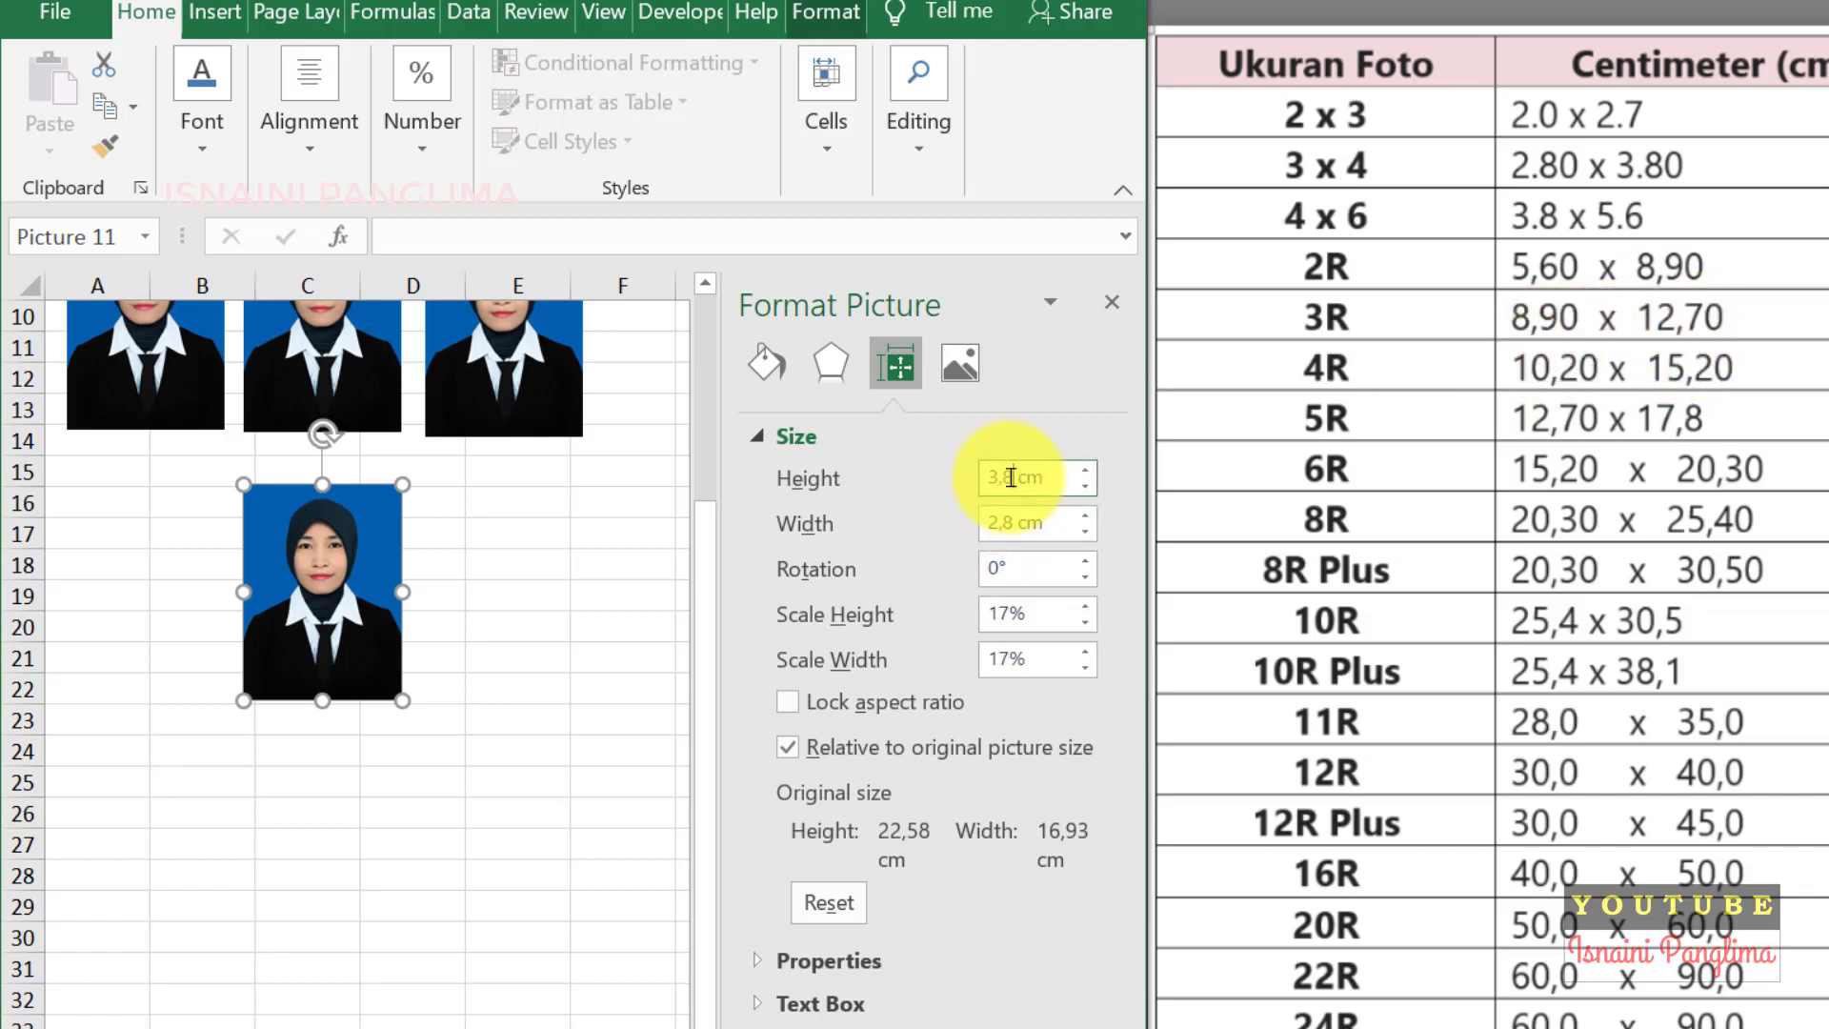
- Resize the copy to 12,7 cm high by 8,9 cm wide and move it into column A
{"action": "left_click_drag", "start_coordinate": [1048, 476], "coordinate": [935, 478]}
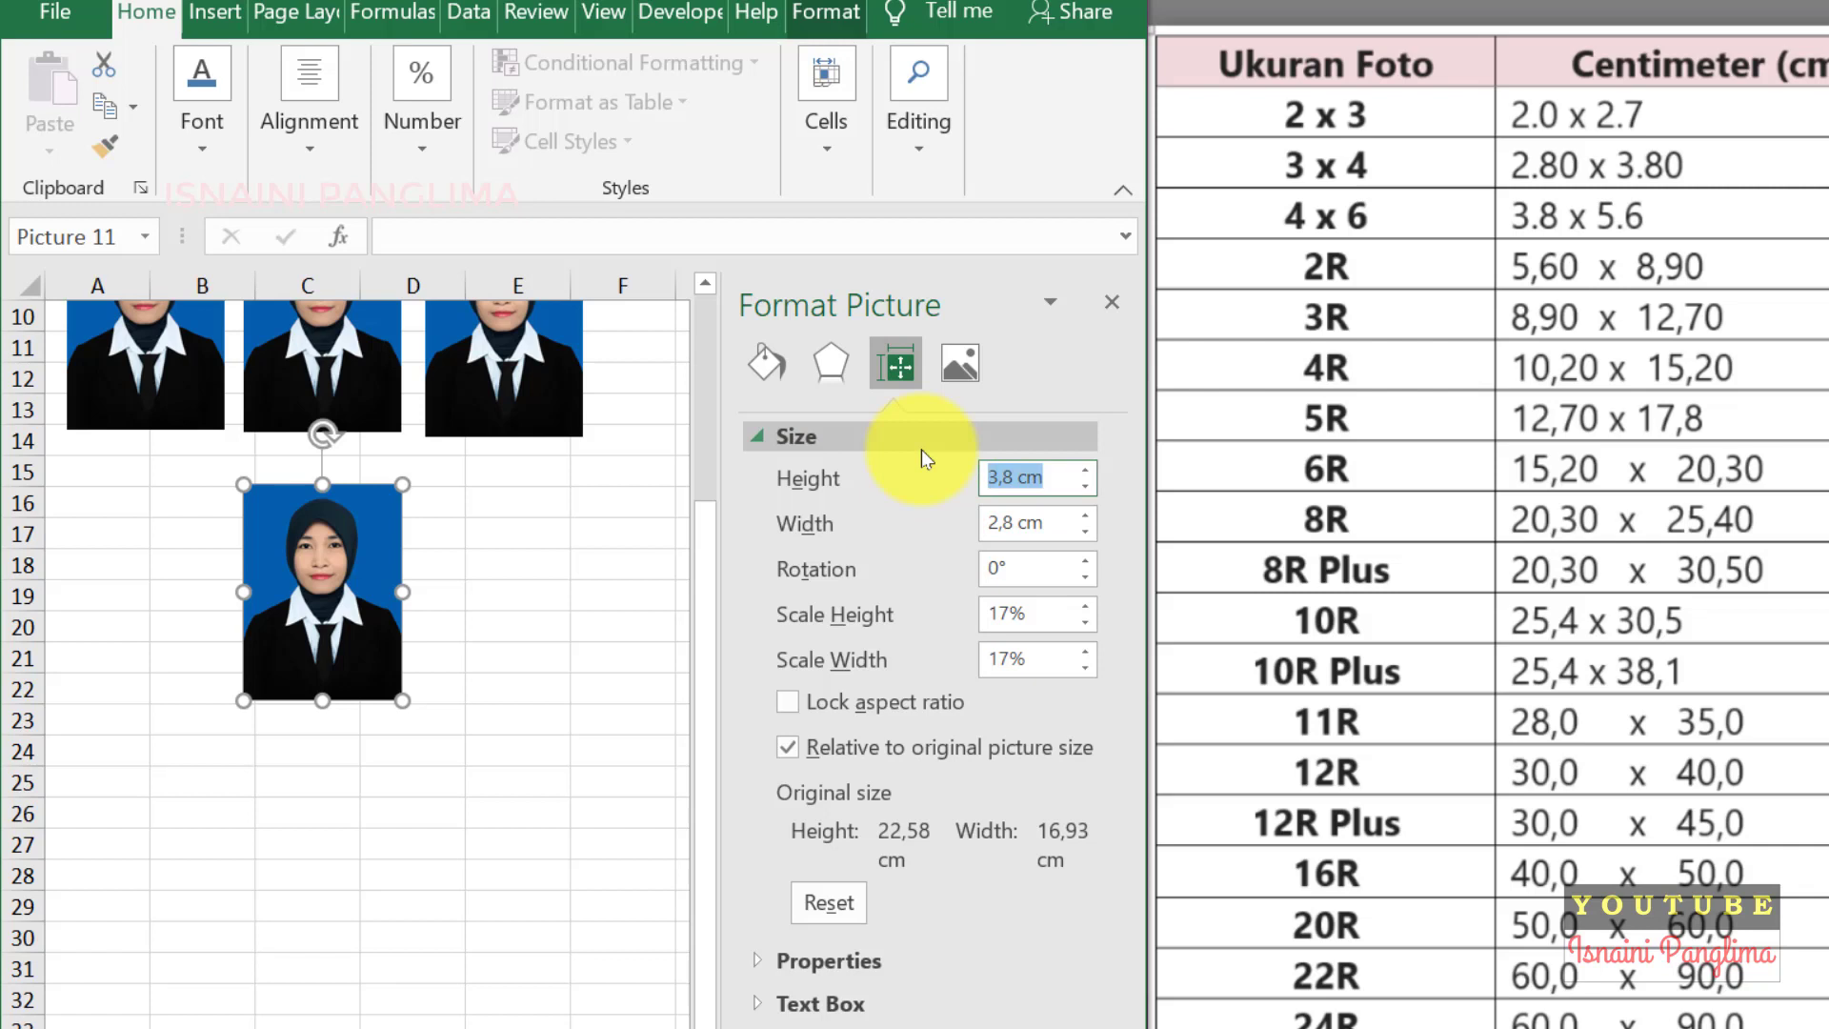
{"action": "type", "text": "12,70"}
{"action": "key", "text": "Tab"}
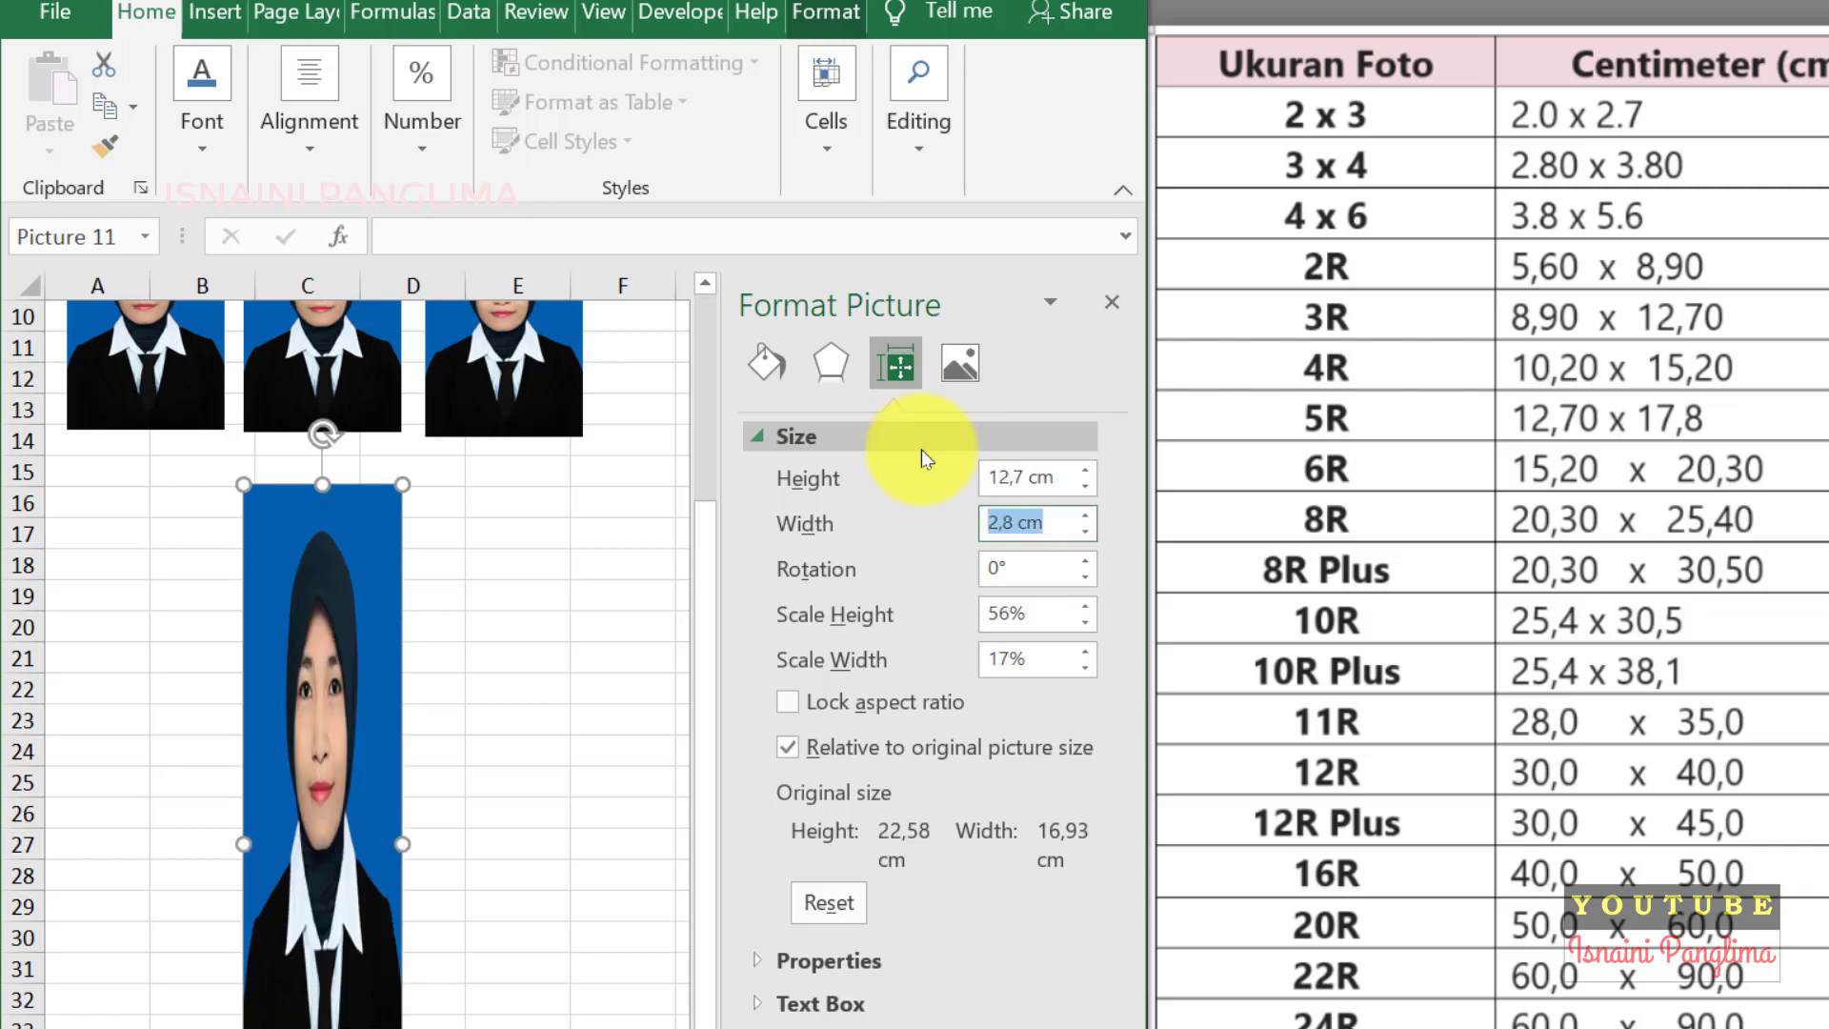
{"action": "type", "text": "8"}
{"action": "type", "text": ",90"}
{"action": "key", "text": "Return"}
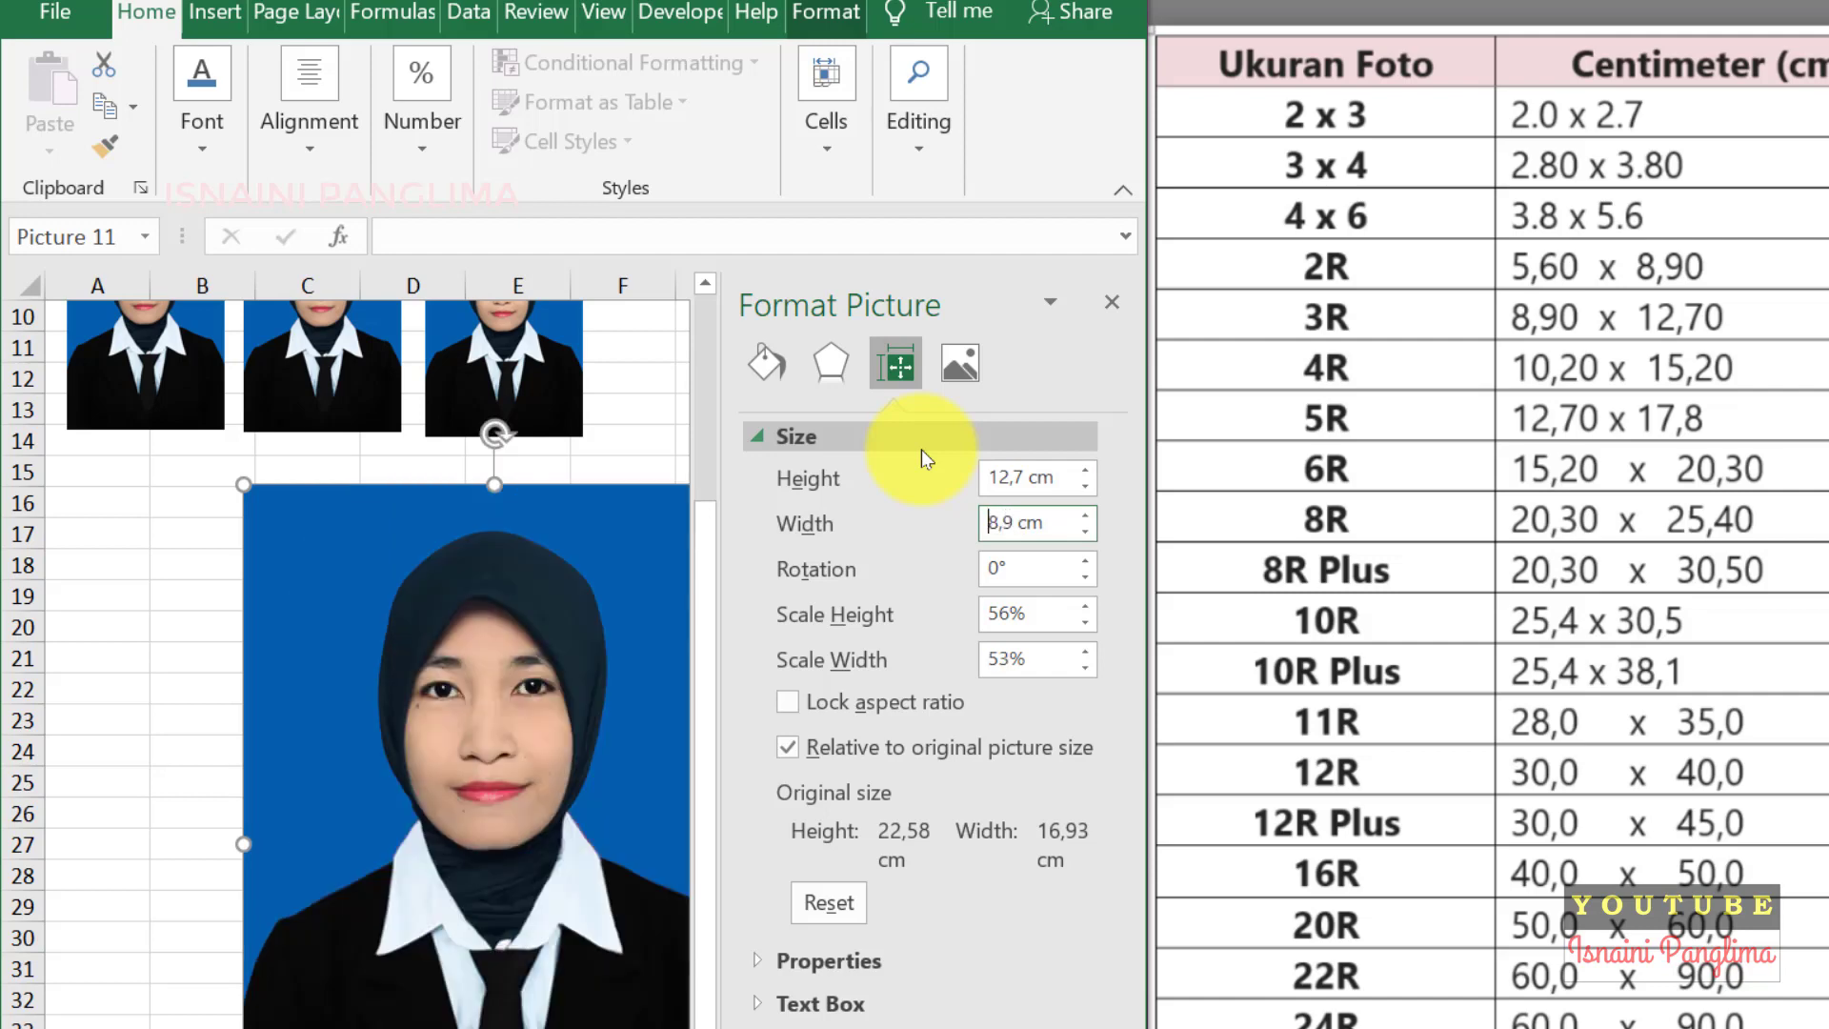
{"action": "left_click_drag", "start_coordinate": [426, 773], "coordinate": [277, 746]}
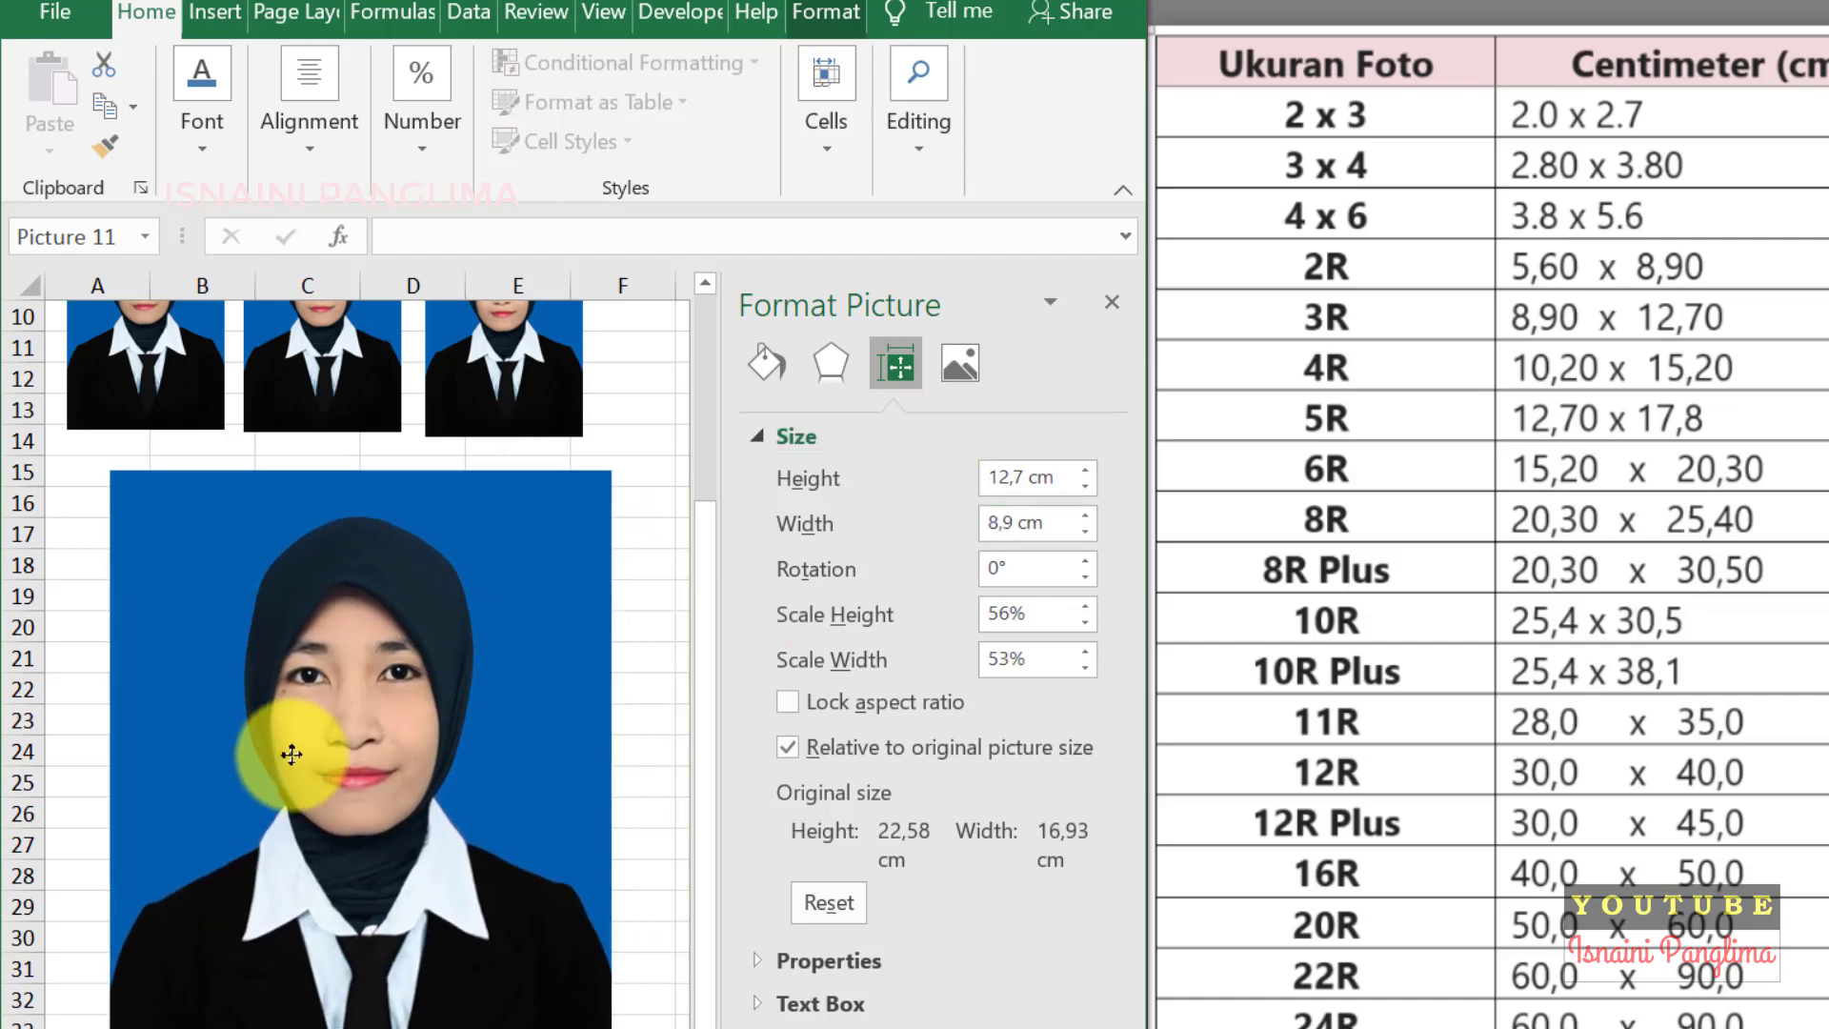
- Duplicate the last second-row photo to its right
{"action": "scroll", "coordinate": [208, 657], "scroll_direction": "up", "scroll_amount": 3}
{"action": "scroll", "coordinate": [208, 658], "scroll_direction": "right", "scroll_amount": 1}
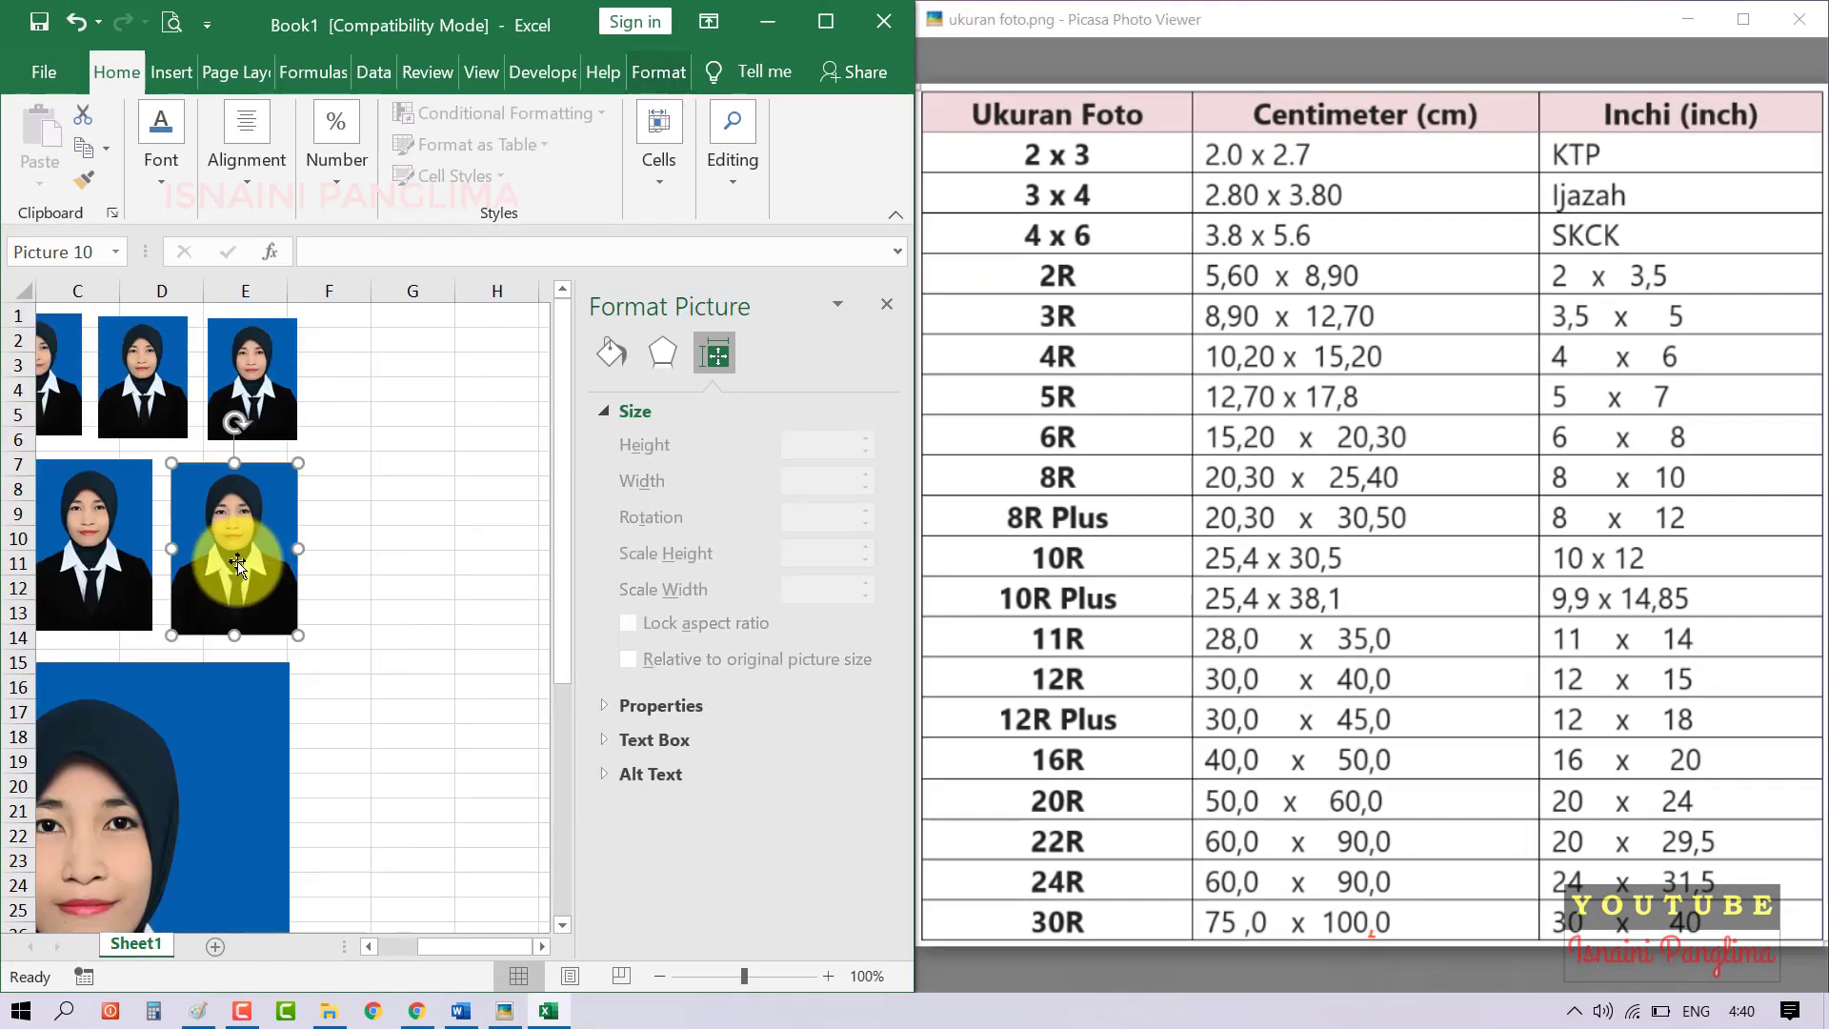
{"action": "left_click", "coordinate": [265, 534]}
{"action": "left_click_drag", "start_coordinate": [277, 549], "coordinate": [400, 557]}
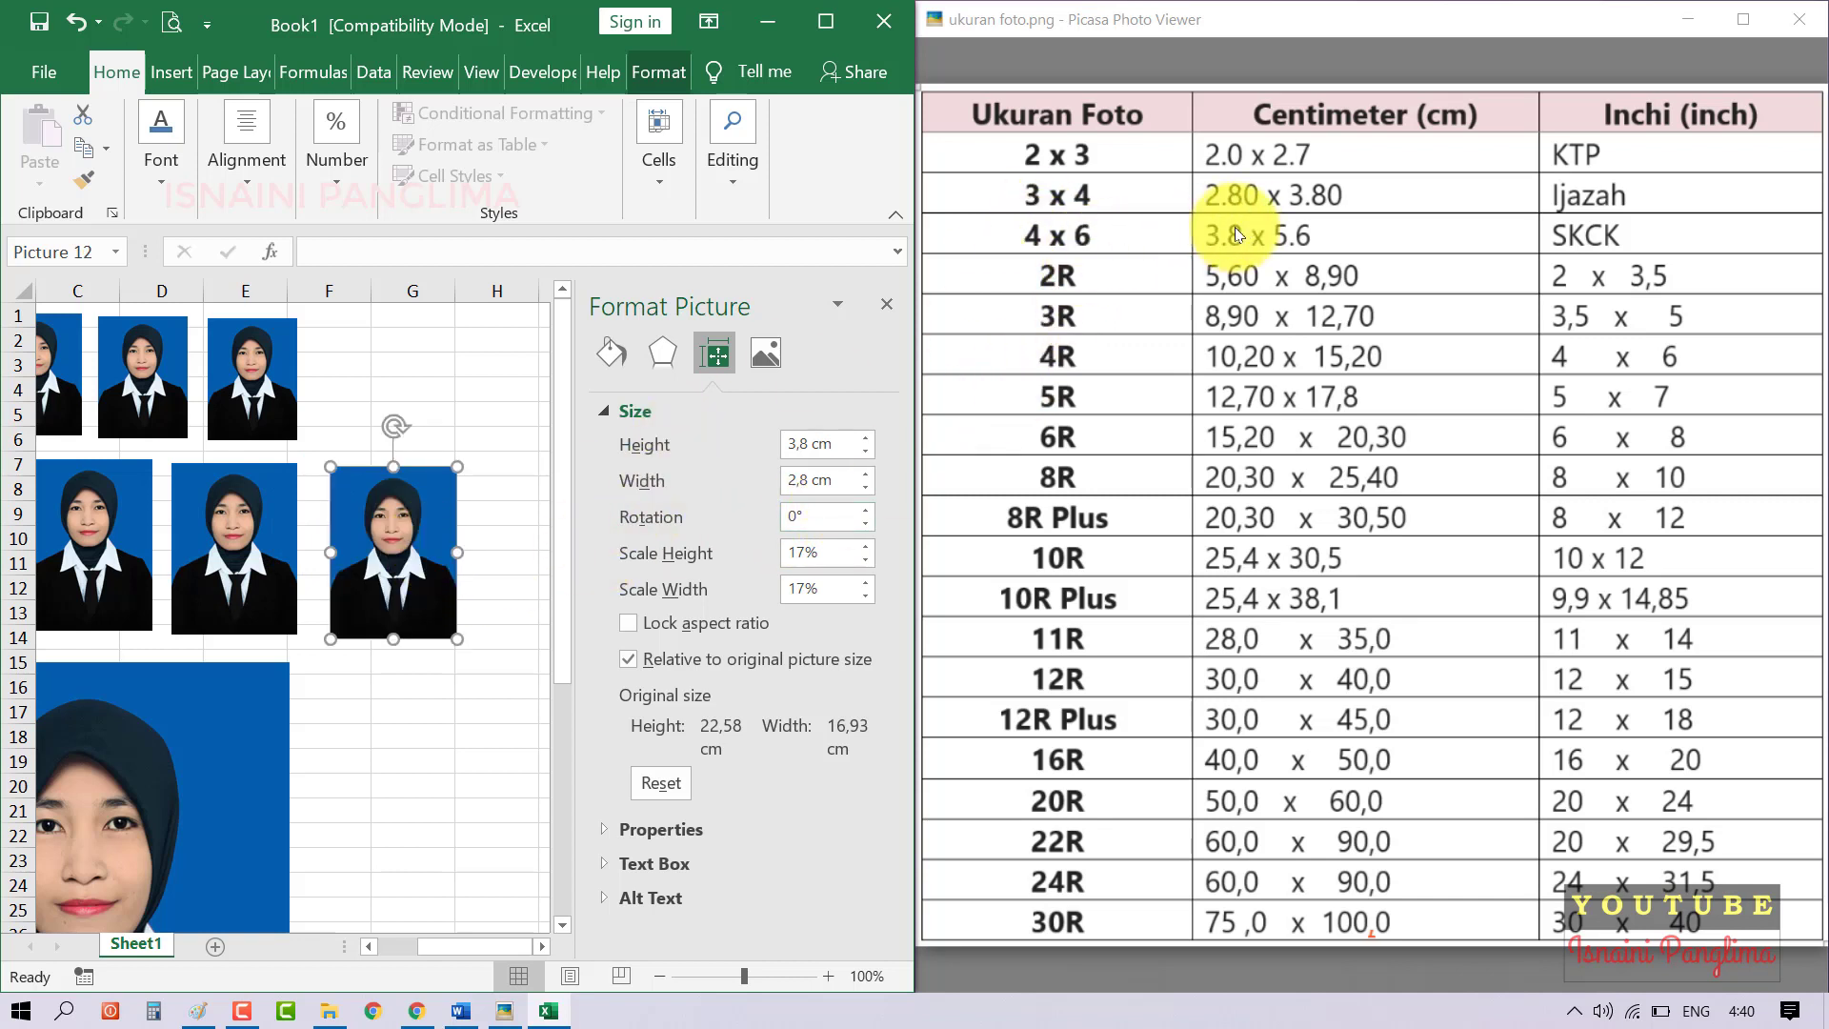
- Resize the new copy to 5,6 cm high by 3,8 cm wide and maximize the window
{"action": "left_click", "coordinate": [816, 444]}
{"action": "type", "text": "5"}
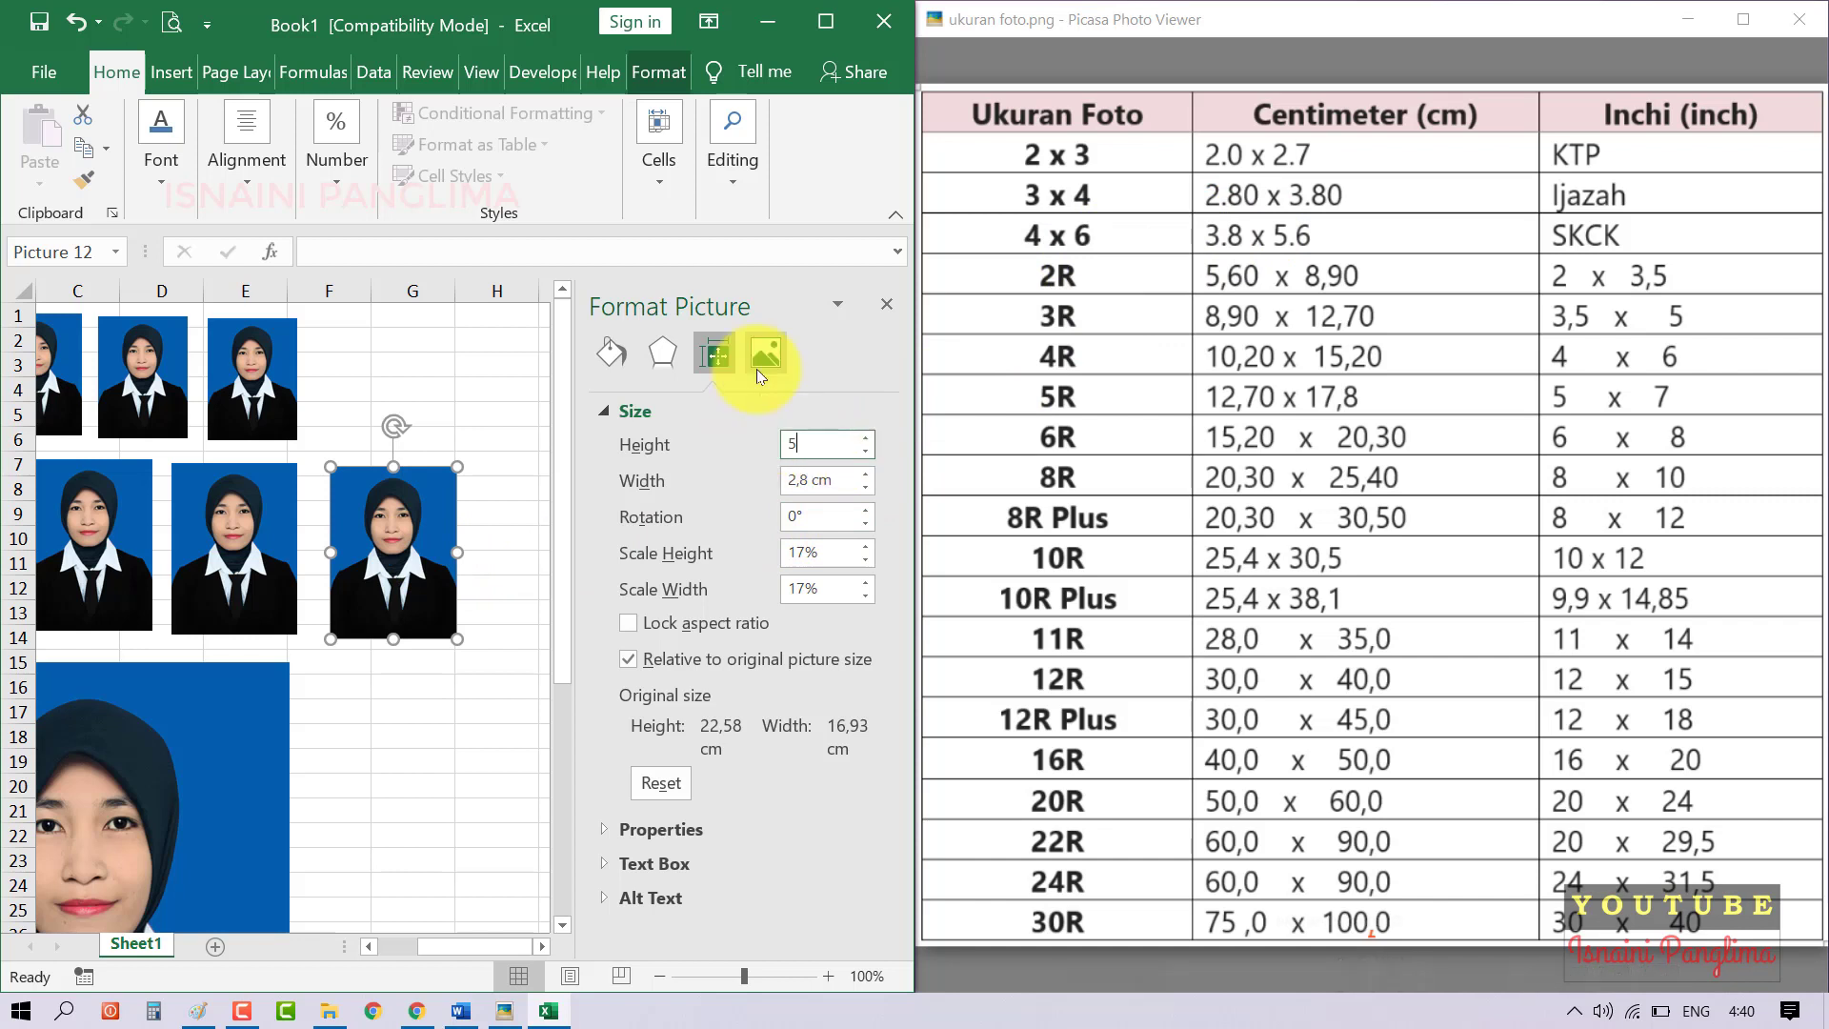
{"action": "type", "text": ",6"}
{"action": "key", "text": "Tab"}
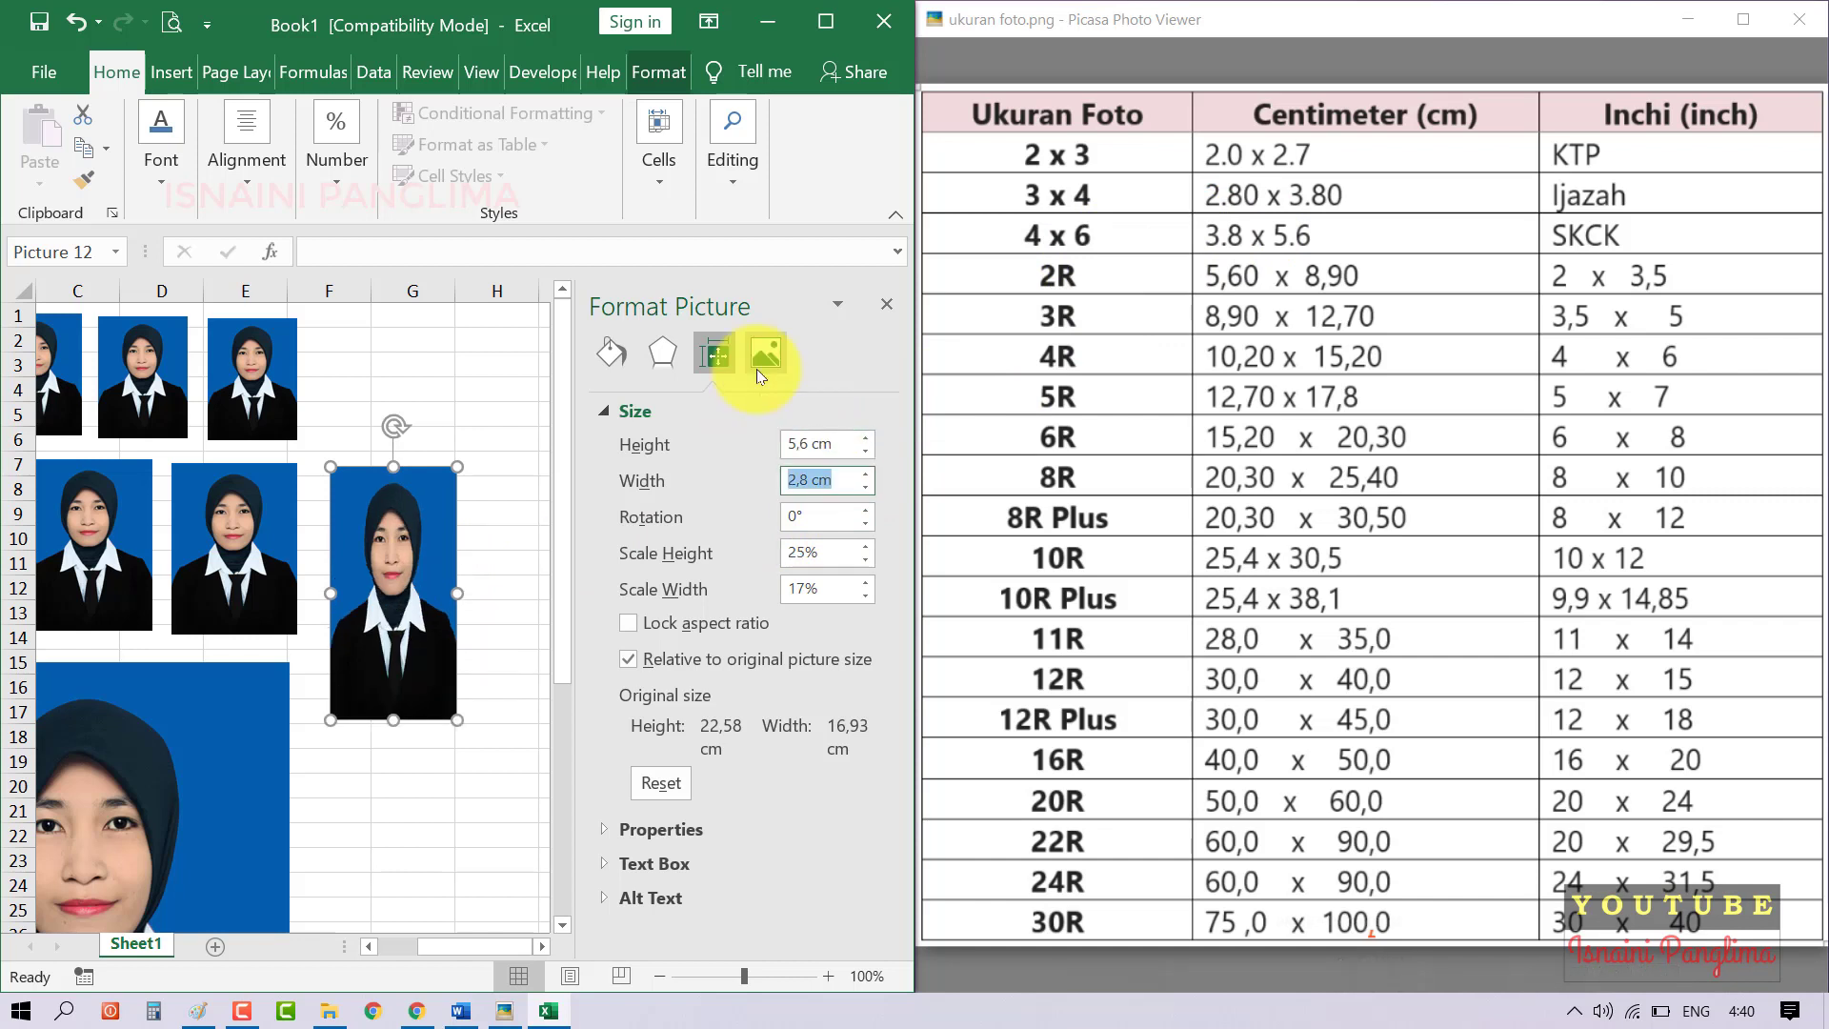
{"action": "type", "text": "3"}
{"action": "type", "text": ",8"}
{"action": "key", "text": "Return"}
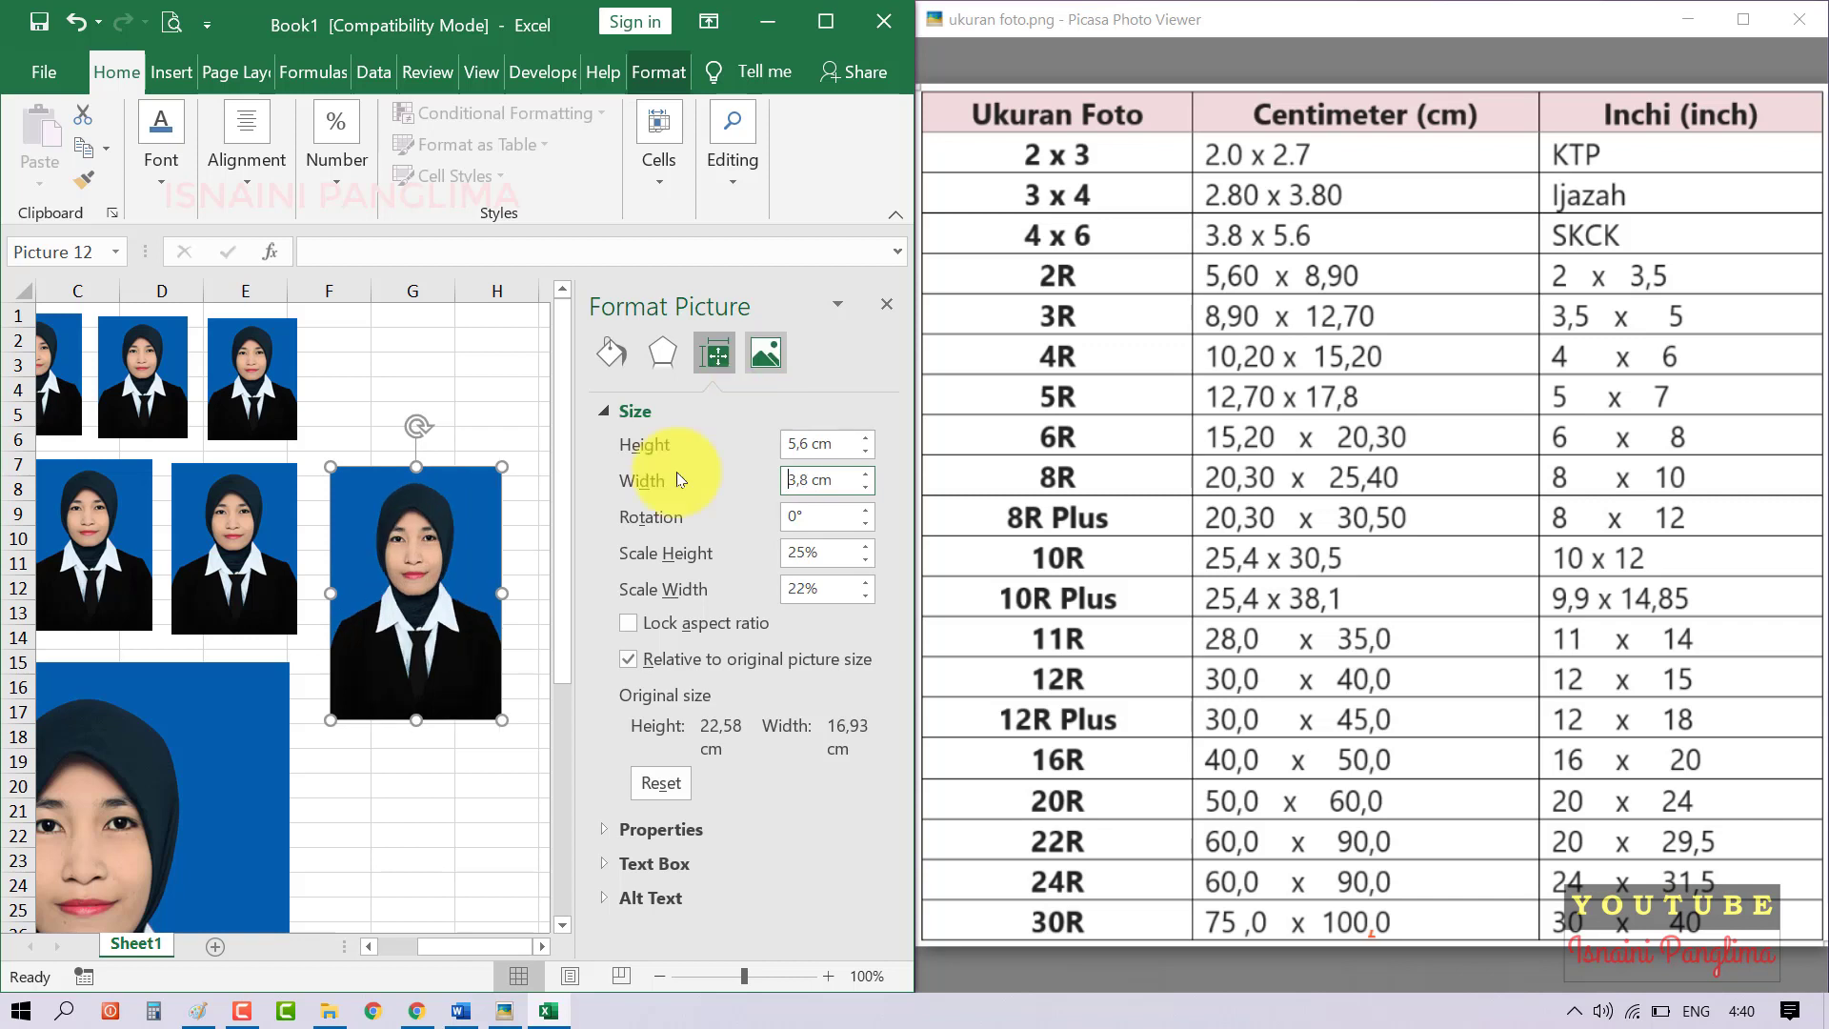
{"action": "left_click", "coordinate": [424, 370]}
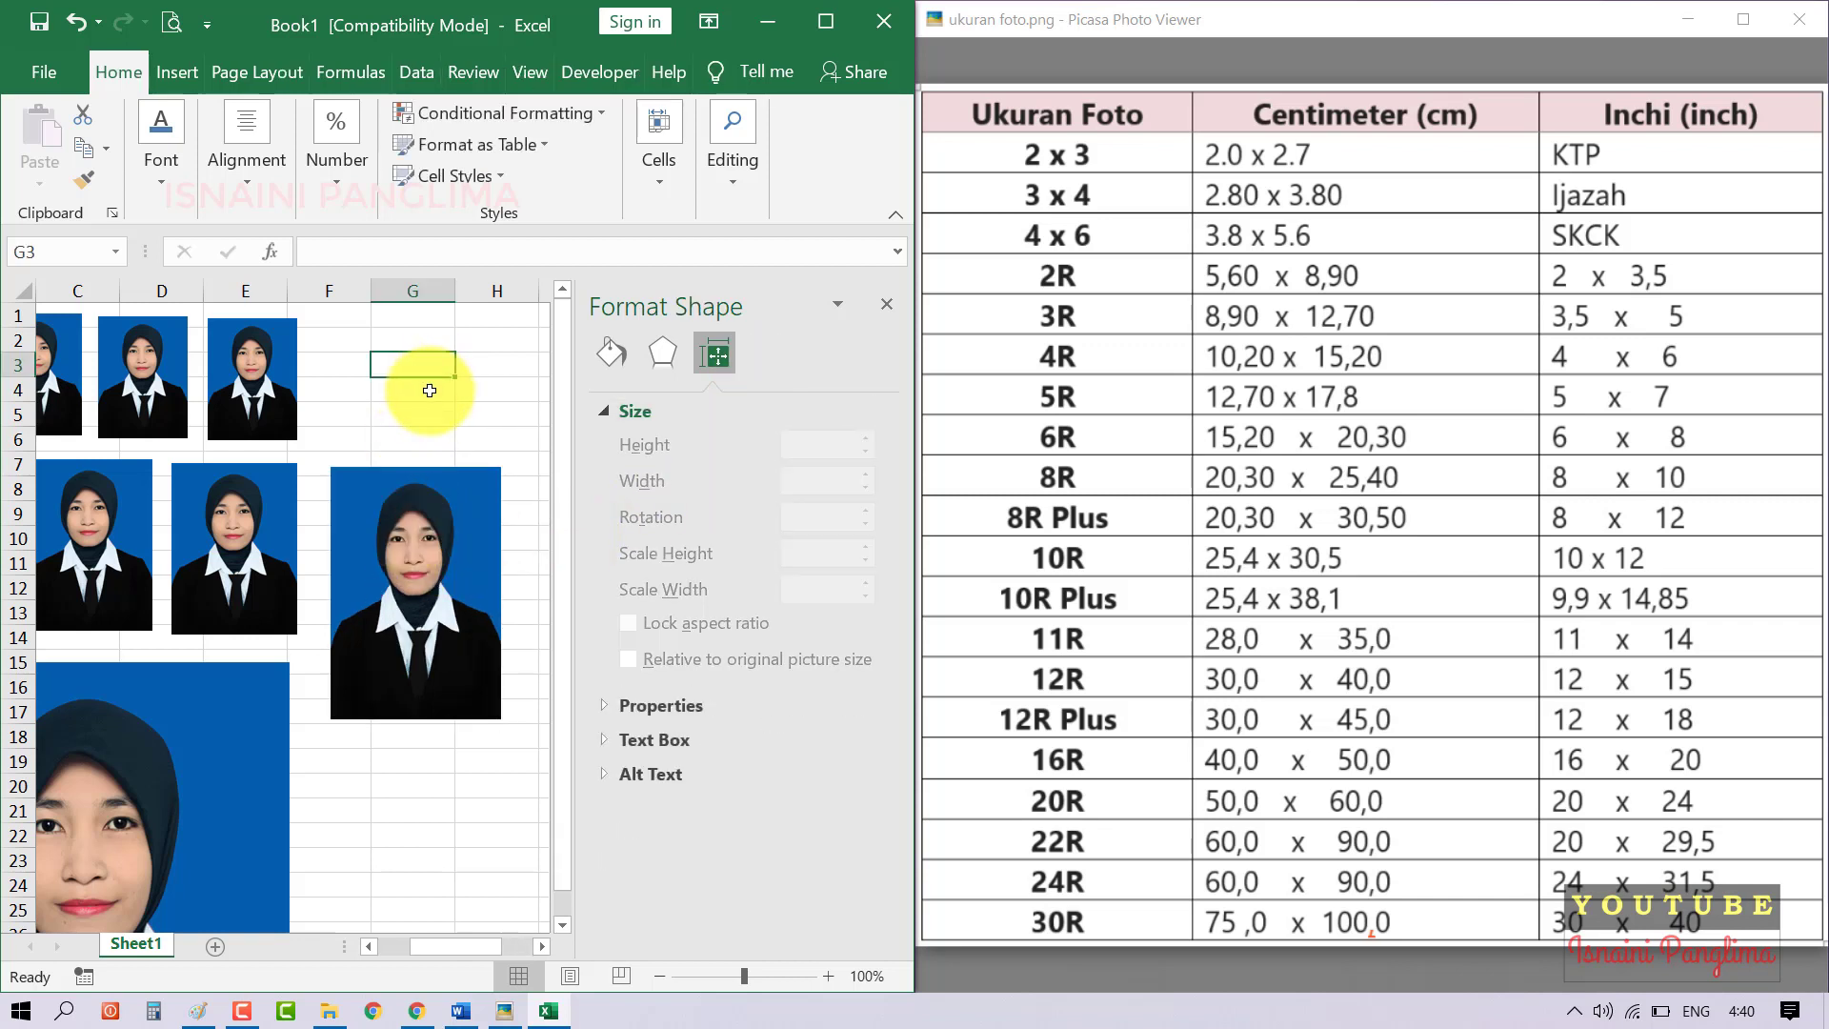
{"action": "left_click", "coordinate": [826, 21]}
- Move the tall photo beside the top rows and set its width to 4 cm
{"action": "mouse_move", "coordinate": [482, 560]}
{"action": "left_mouse_down"}
{"action": "mouse_move", "coordinate": [575, 486]}
{"action": "mouse_move", "coordinate": [616, 500]}
{"action": "left_mouse_up"}
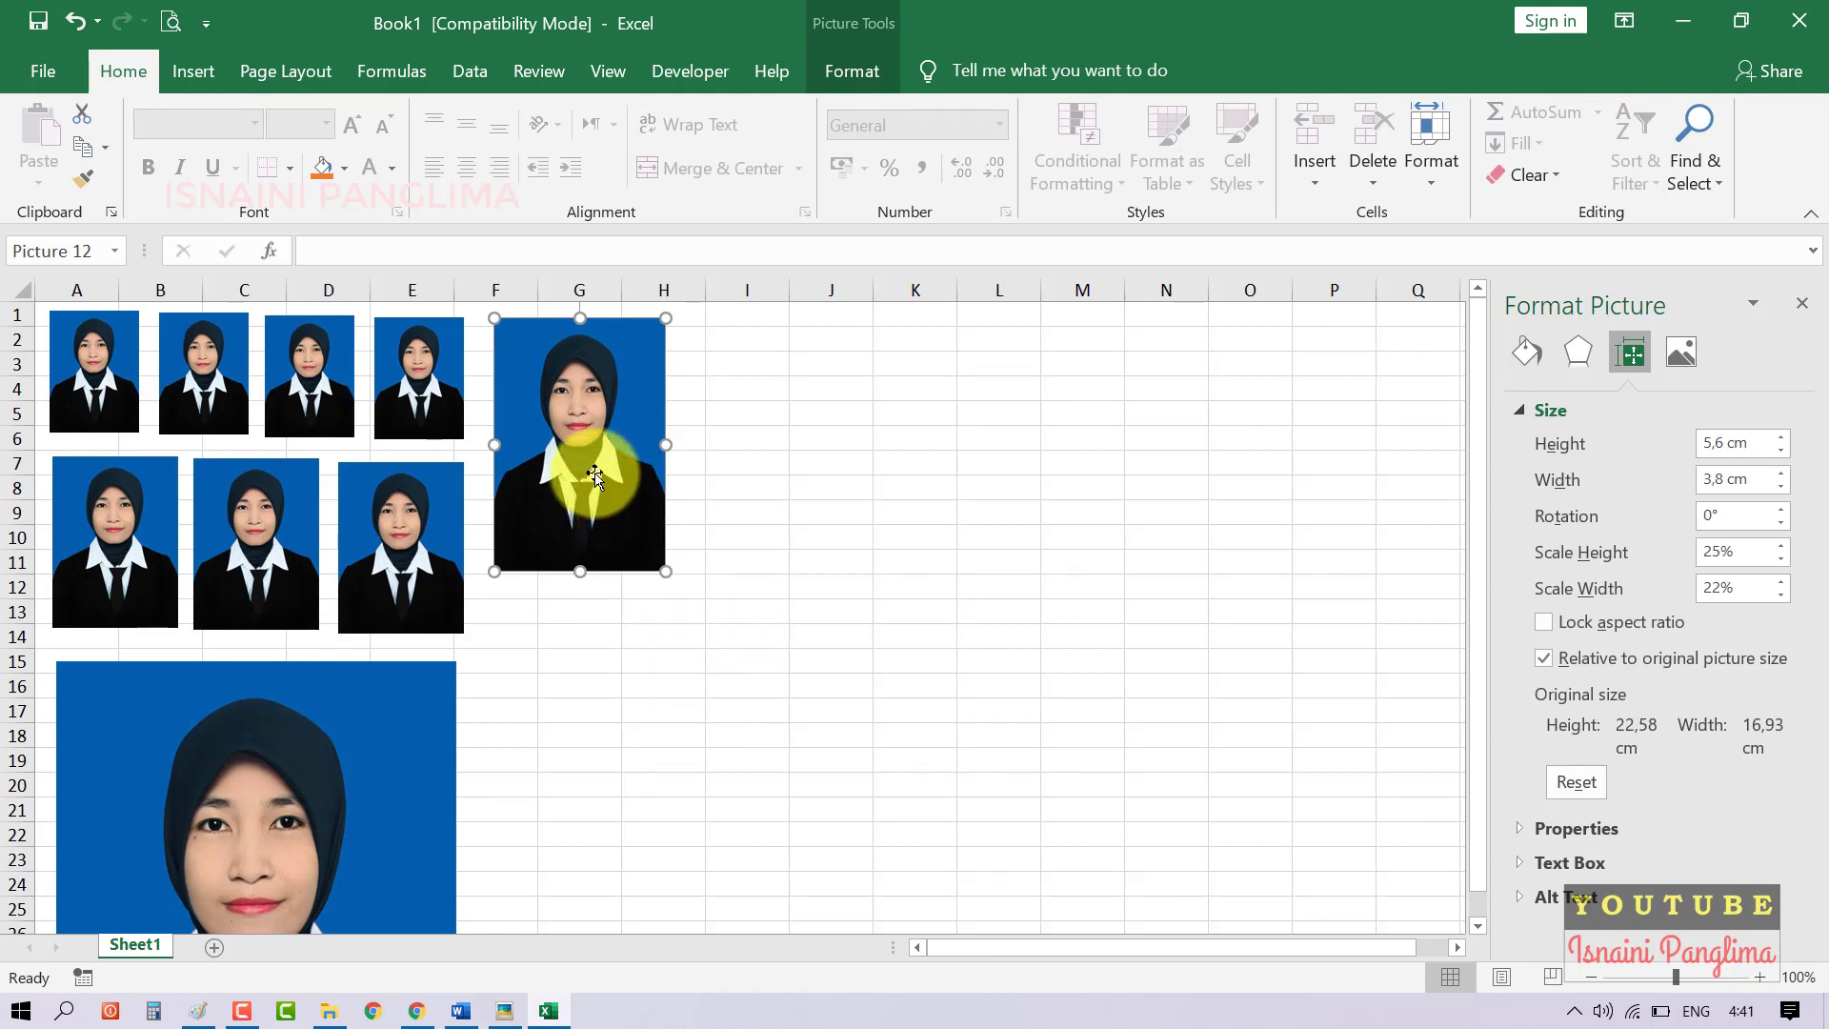
{"action": "triple_click", "coordinate": [1725, 479]}
{"action": "type", "text": "4"}
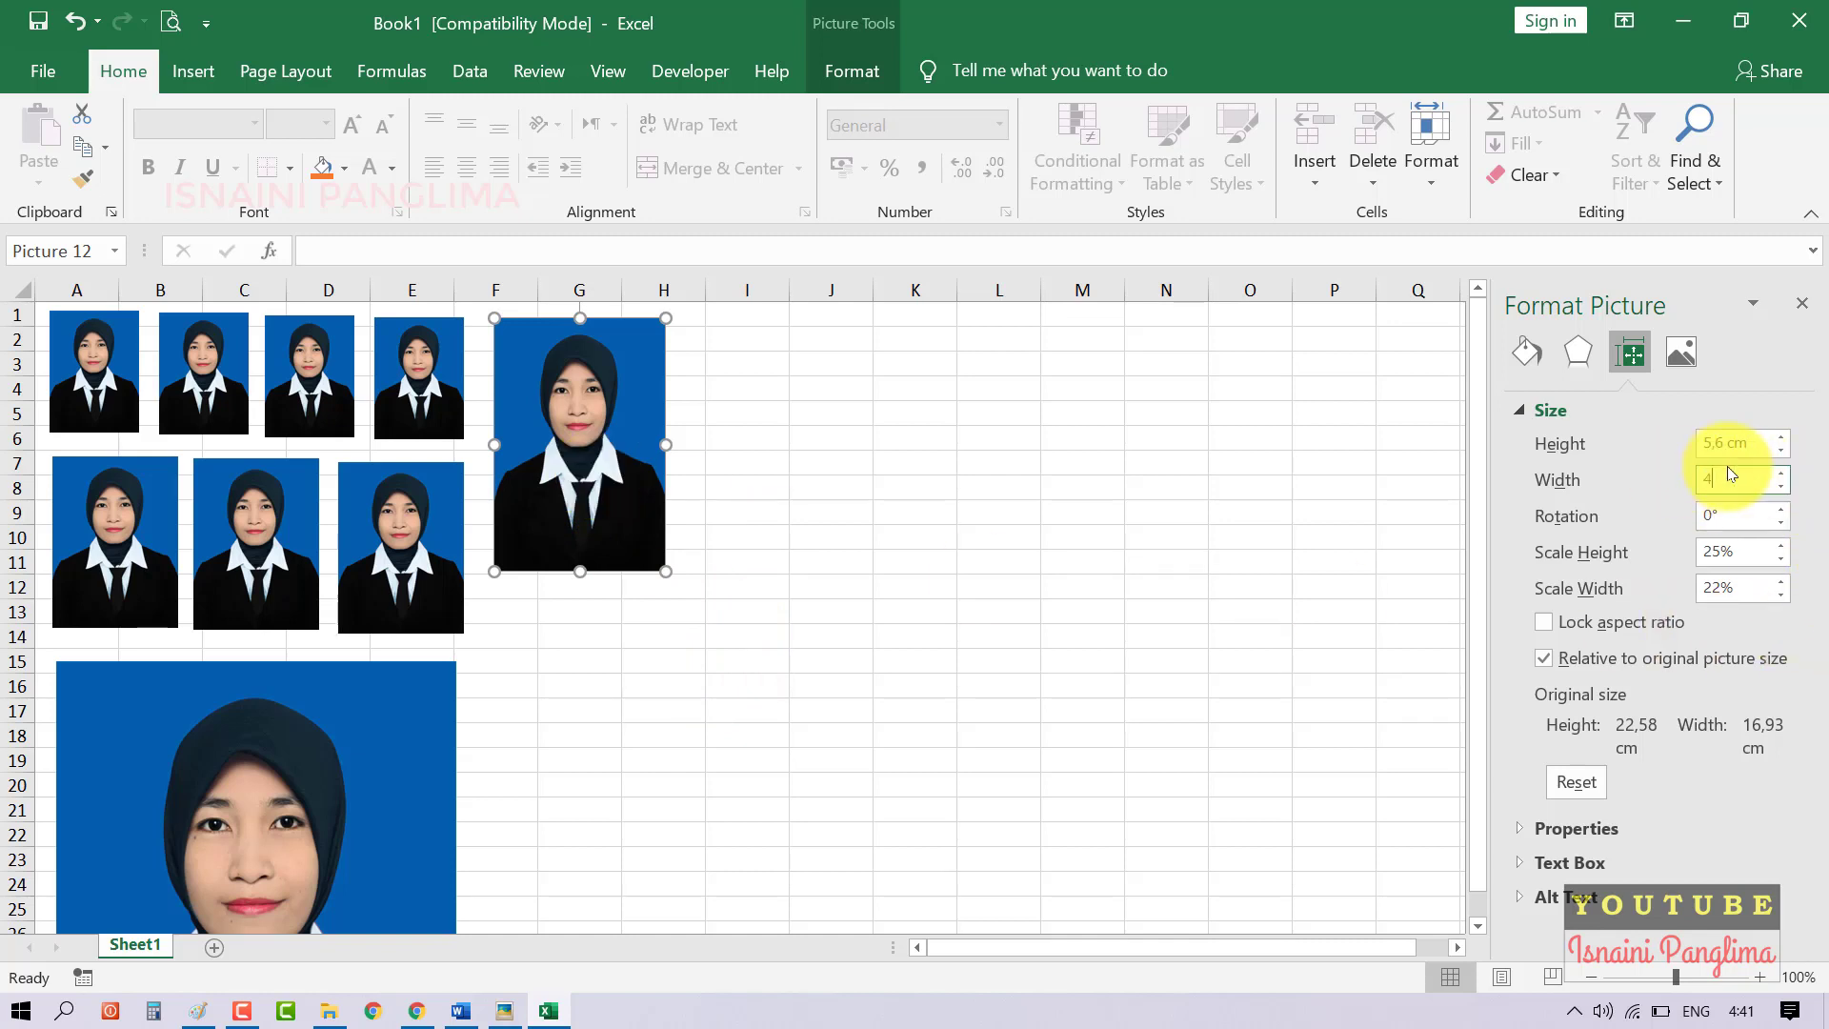
{"action": "left_click", "coordinate": [1733, 442]}
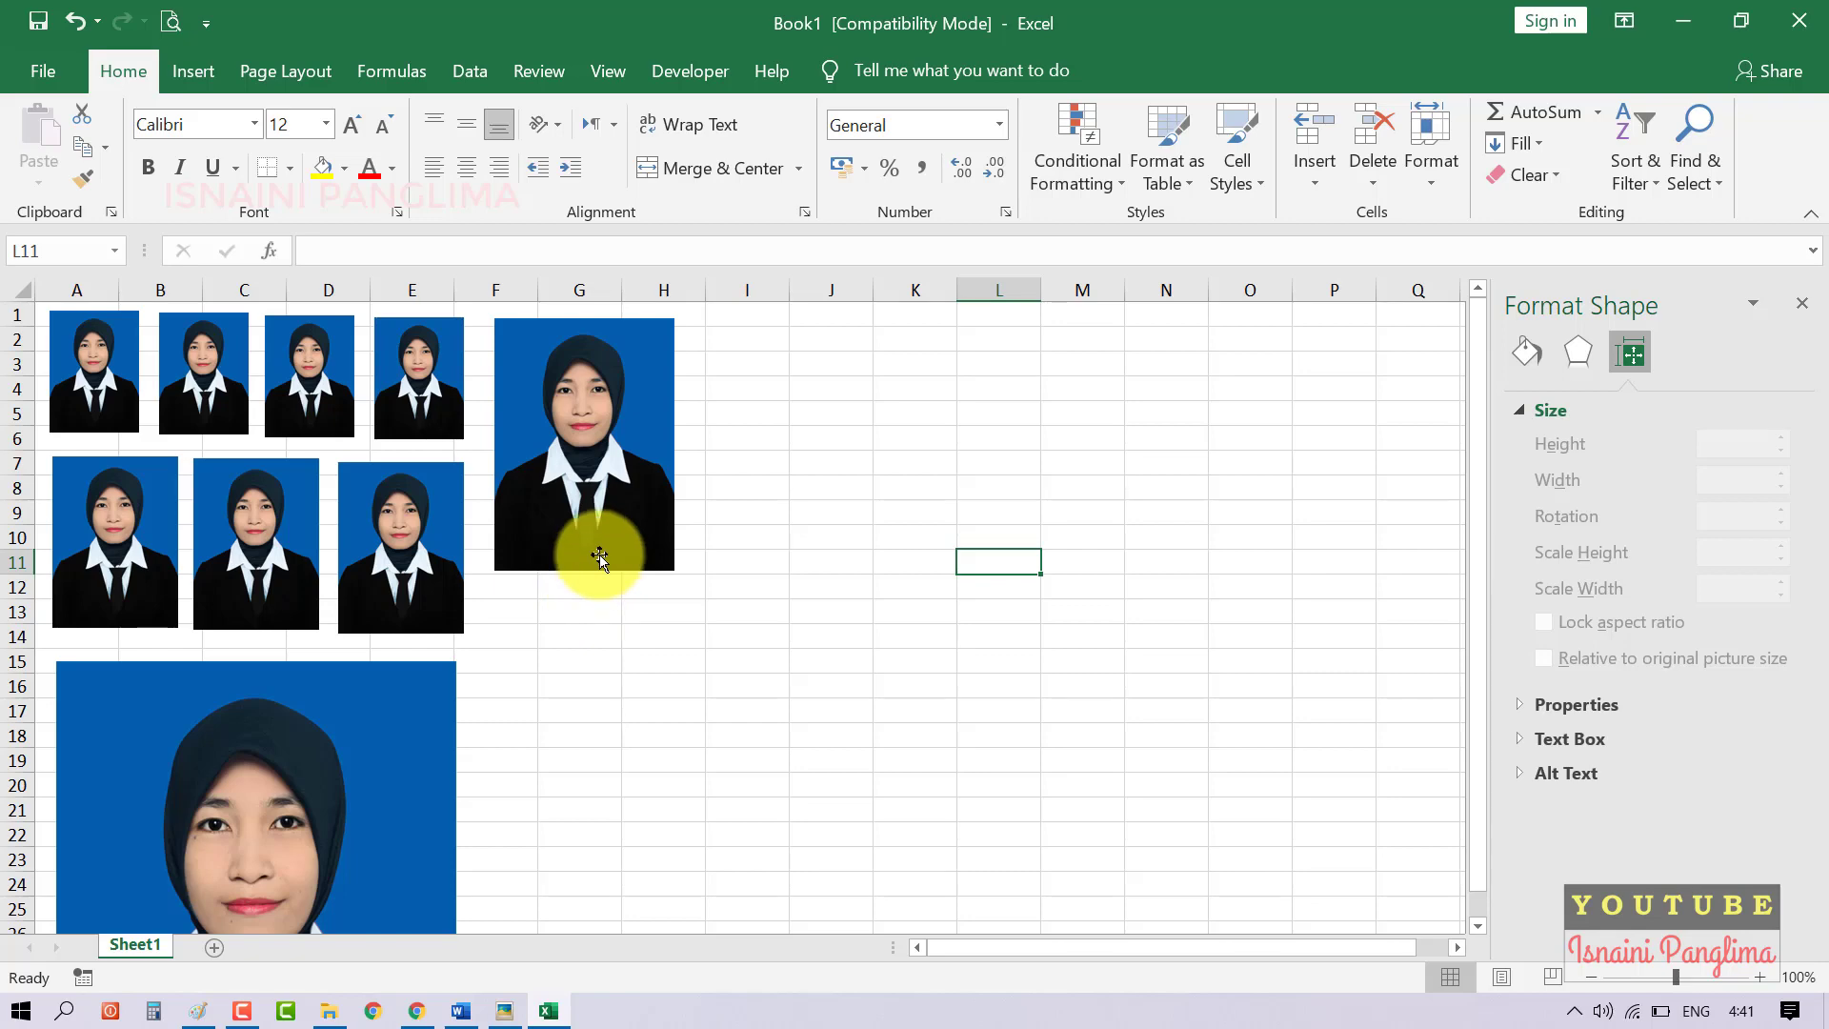
{"action": "left_click", "coordinate": [595, 530]}
{"action": "left_click", "coordinate": [664, 662]}
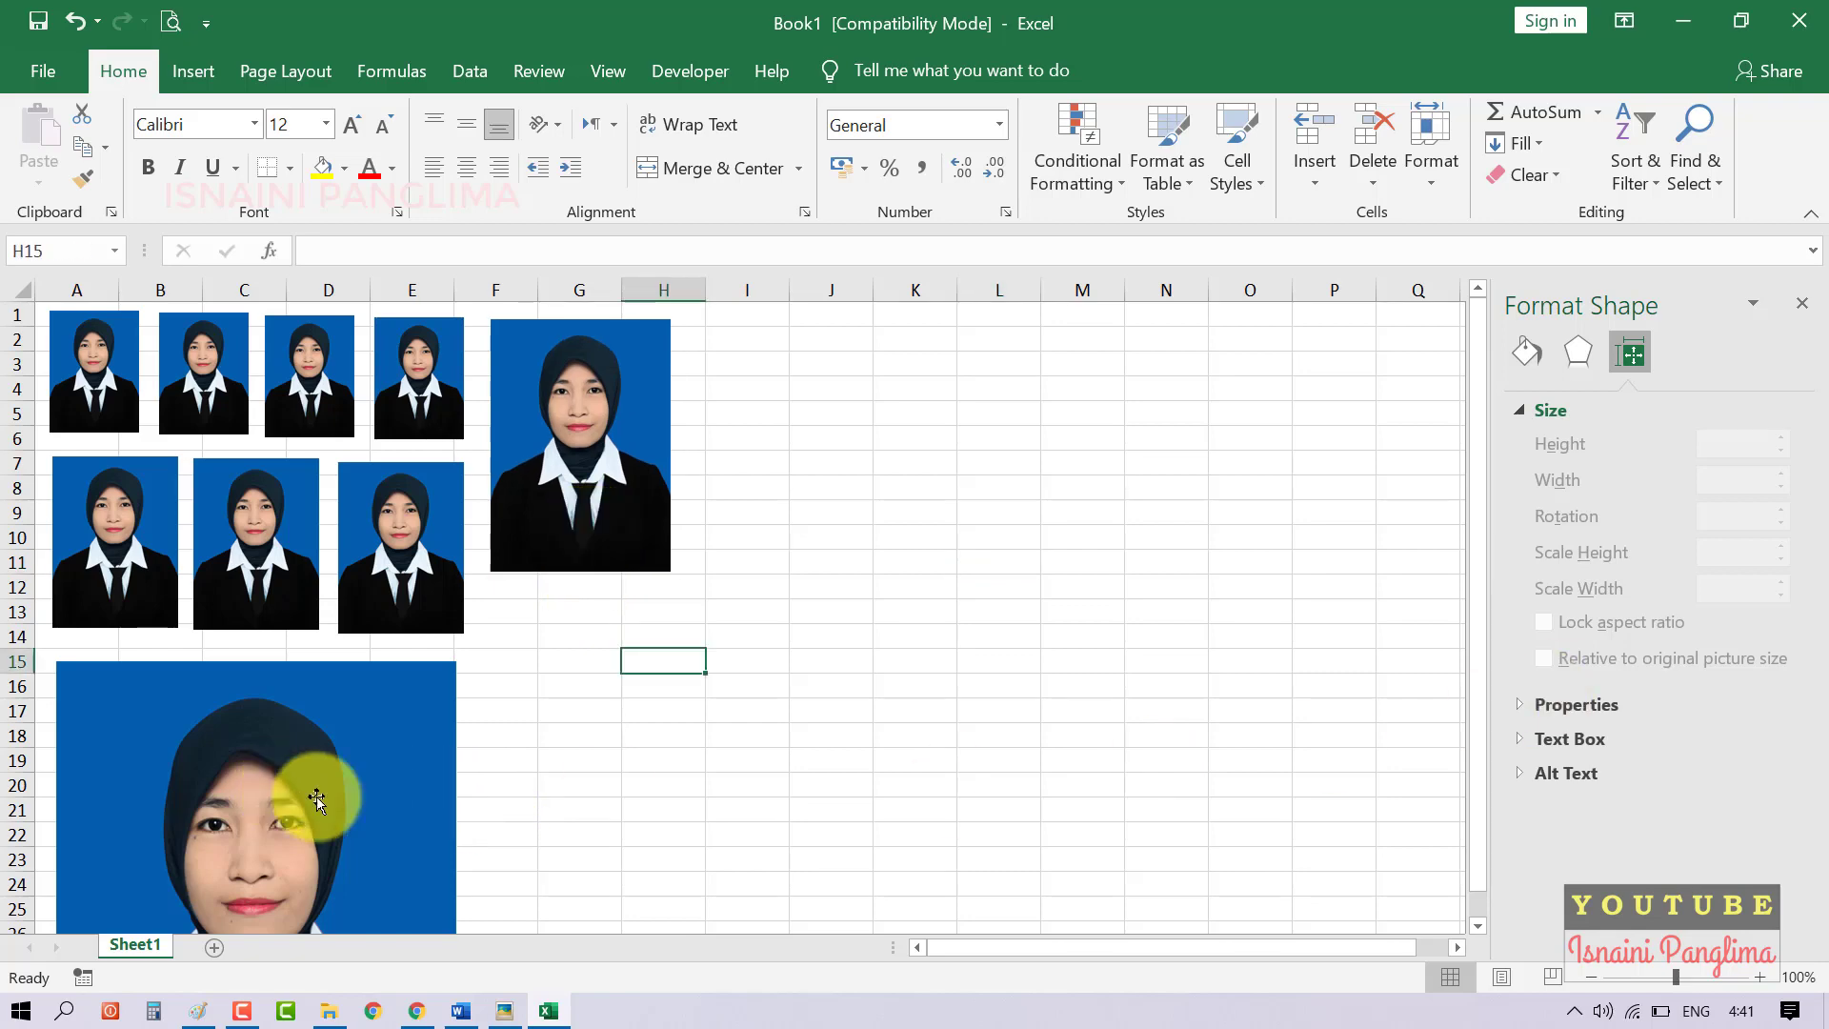
- Paste a copy of the tall photo and place it below the first one
{"action": "scroll", "coordinate": [316, 796], "scroll_direction": "down", "scroll_amount": 4}
{"action": "scroll", "coordinate": [448, 796], "scroll_direction": "up", "scroll_amount": 1}
{"action": "scroll", "coordinate": [461, 784], "scroll_direction": "up", "scroll_amount": 3}
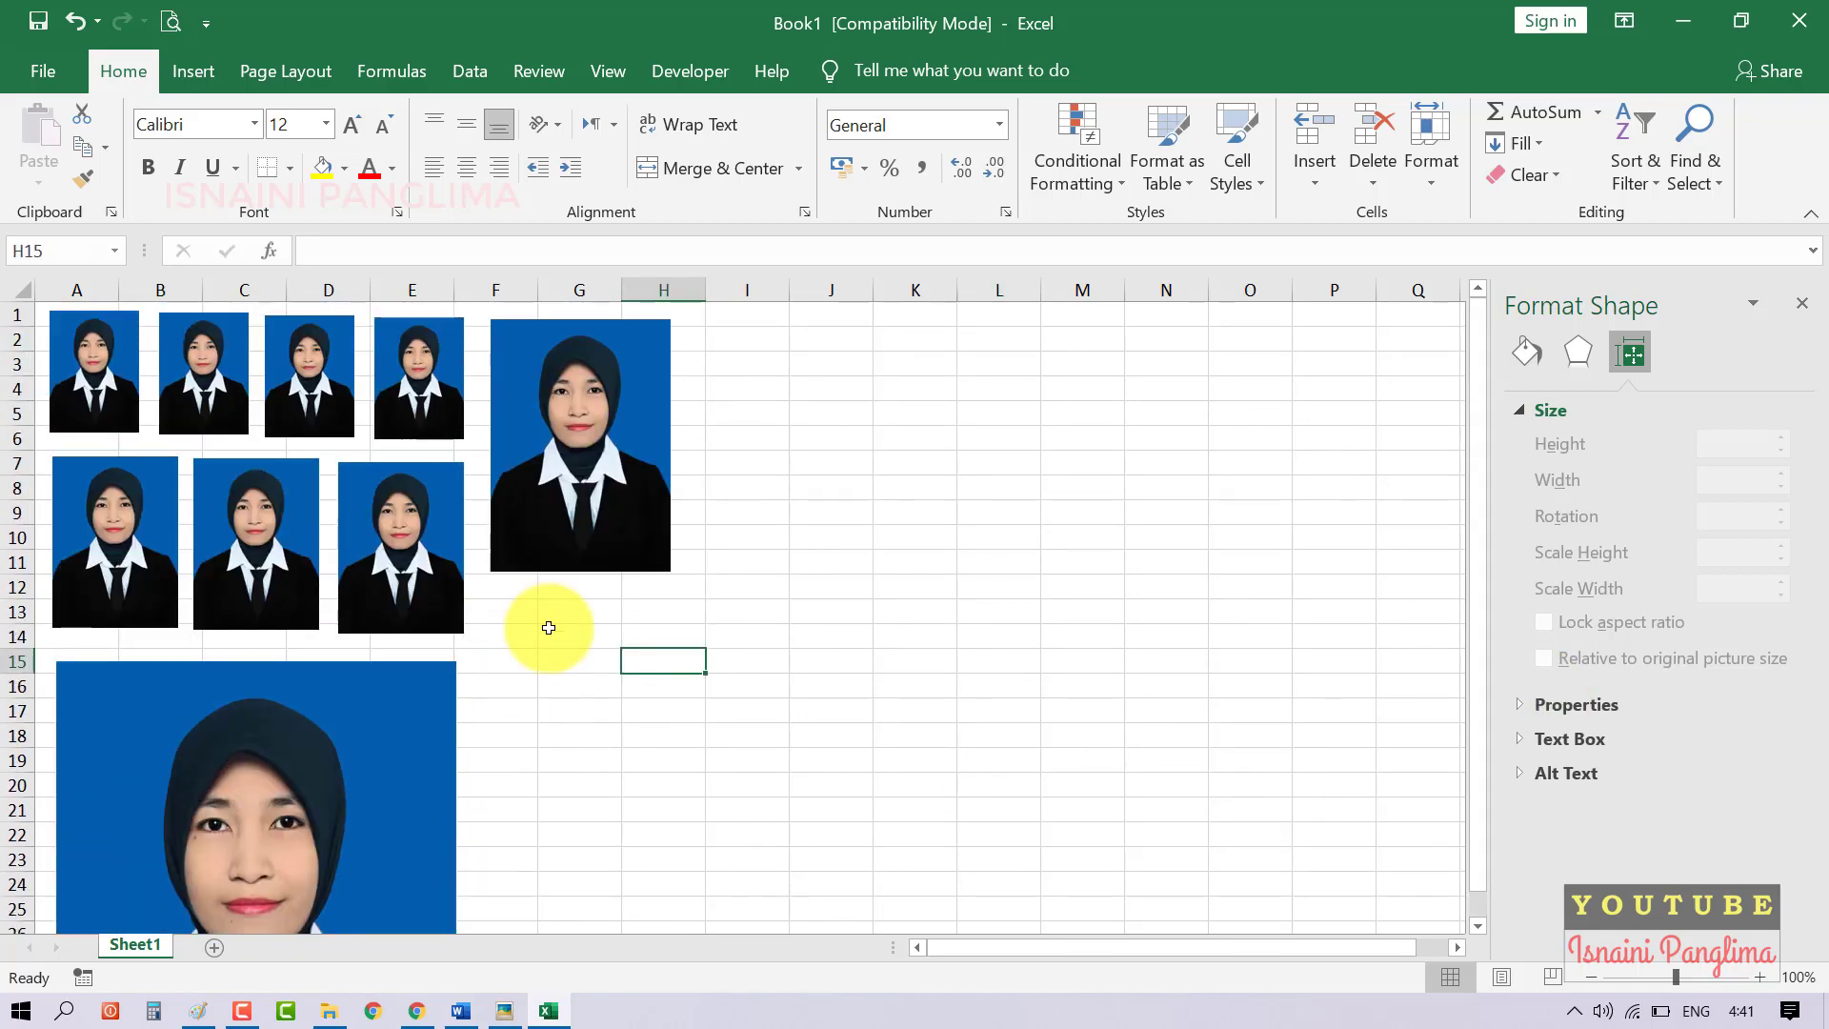
{"action": "scroll", "coordinate": [712, 747], "scroll_direction": "down", "scroll_amount": 4}
{"action": "scroll", "coordinate": [667, 667], "scroll_direction": "up", "scroll_amount": 3}
{"action": "key", "text": "ctrl+v"}
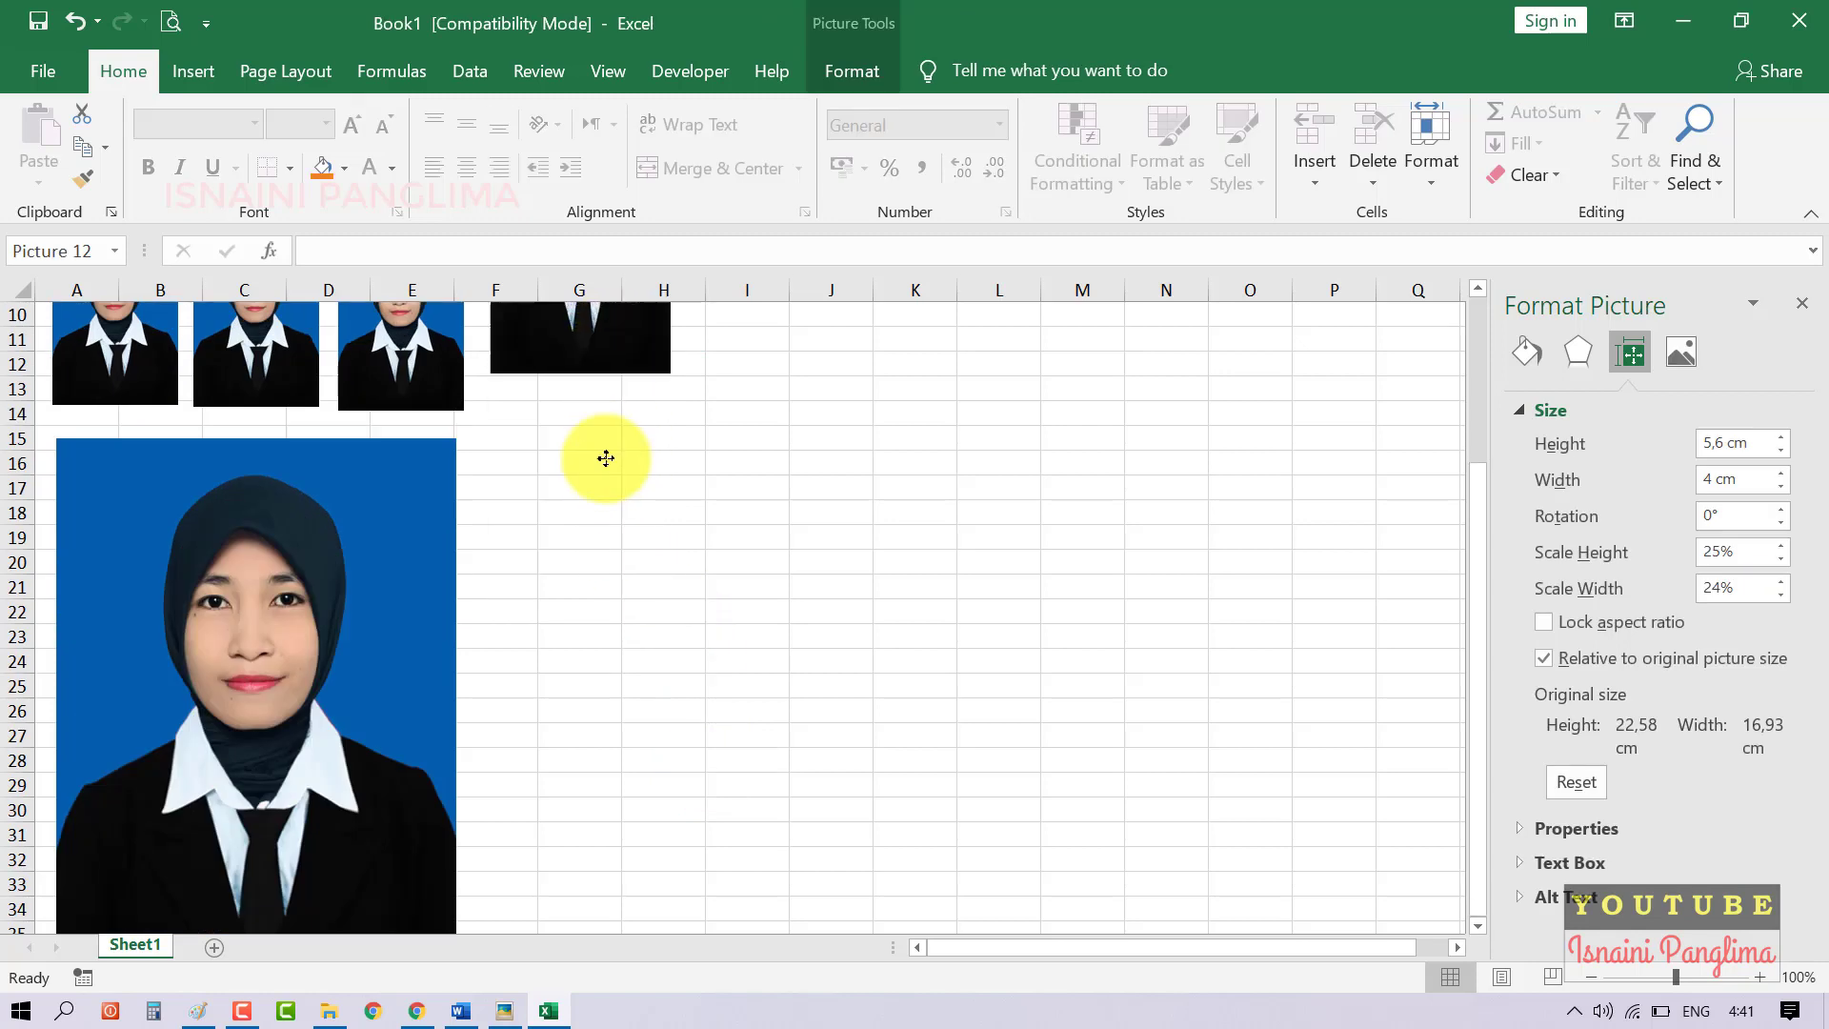
{"action": "mouse_move", "coordinate": [600, 366]}
{"action": "left_mouse_down"}
{"action": "mouse_move", "coordinate": [592, 653]}
{"action": "mouse_move", "coordinate": [630, 702]}
{"action": "left_mouse_up"}
{"action": "scroll", "coordinate": [630, 702], "scroll_direction": "down", "scroll_amount": 2}
{"action": "left_click_drag", "start_coordinate": [596, 499], "coordinate": [604, 773]}
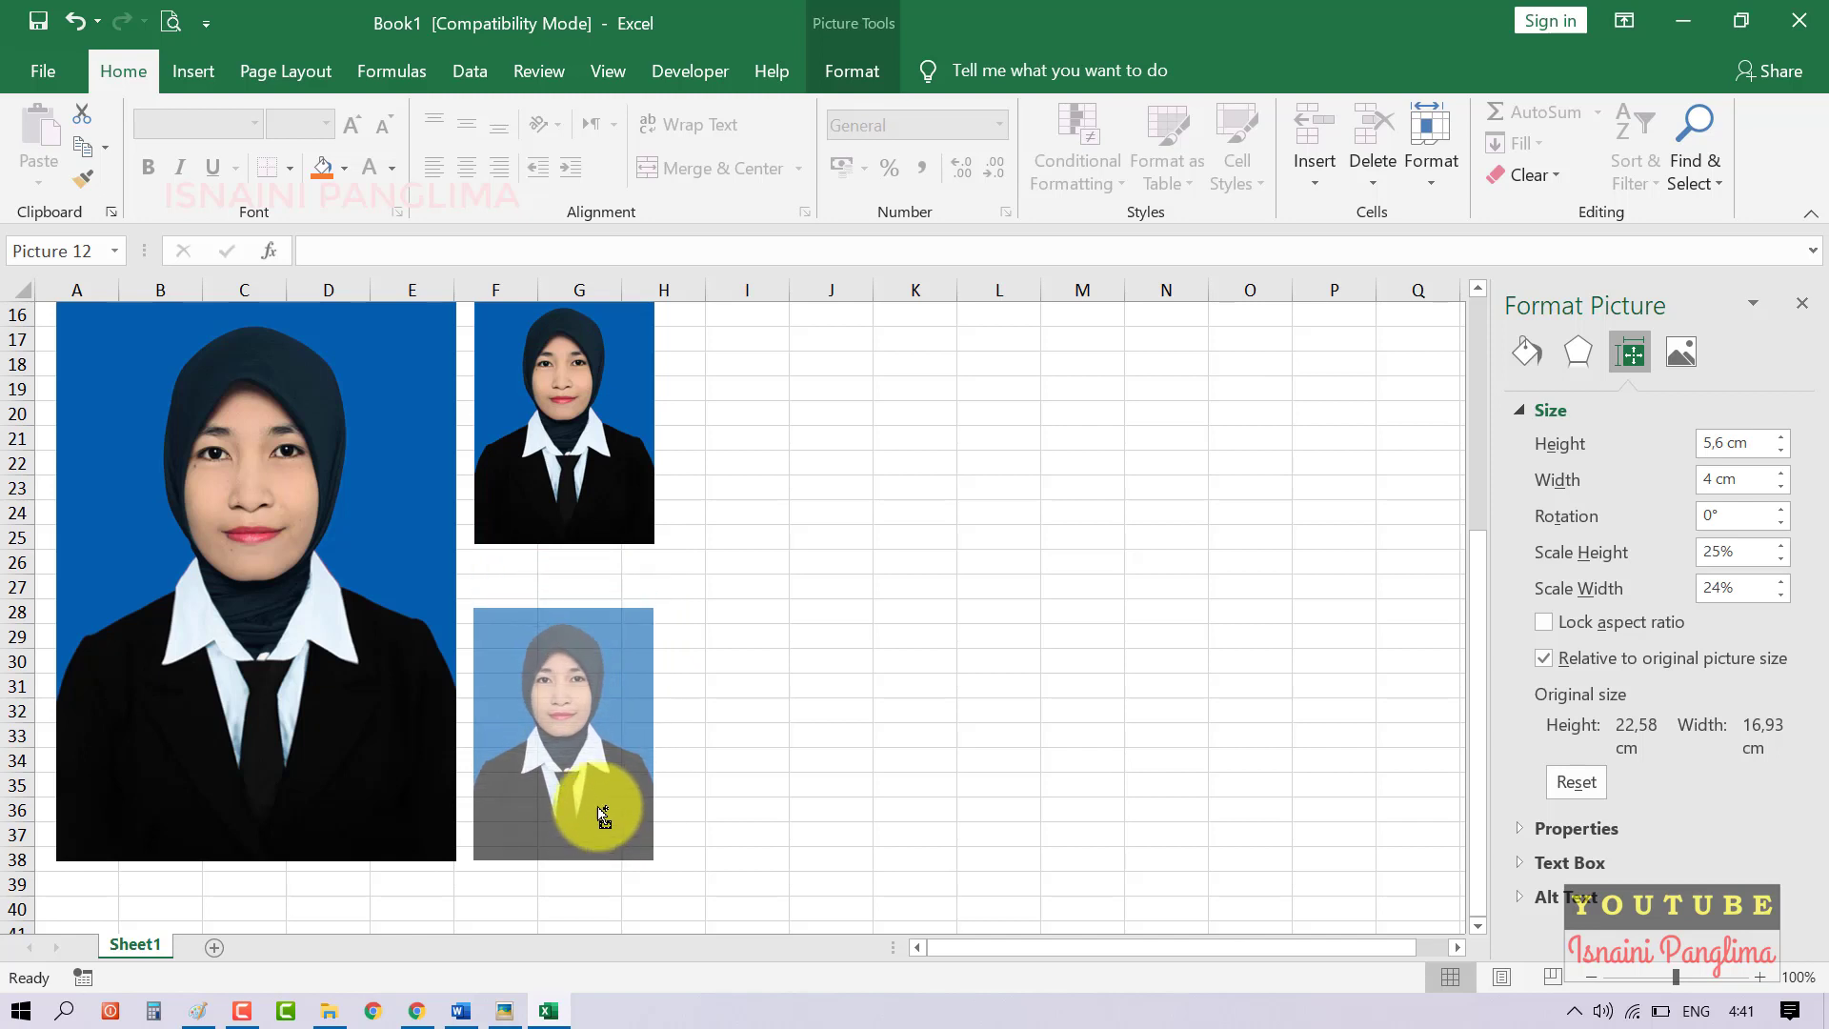
{"action": "left_click_drag", "start_coordinate": [604, 773], "coordinate": [597, 806]}
{"action": "left_click", "coordinate": [587, 491]}
- Copy the end photos of the top and second rows into columns F–G
{"action": "scroll", "coordinate": [726, 612], "scroll_direction": "up", "scroll_amount": 3}
{"action": "scroll", "coordinate": [753, 610], "scroll_direction": "up", "scroll_amount": 2}
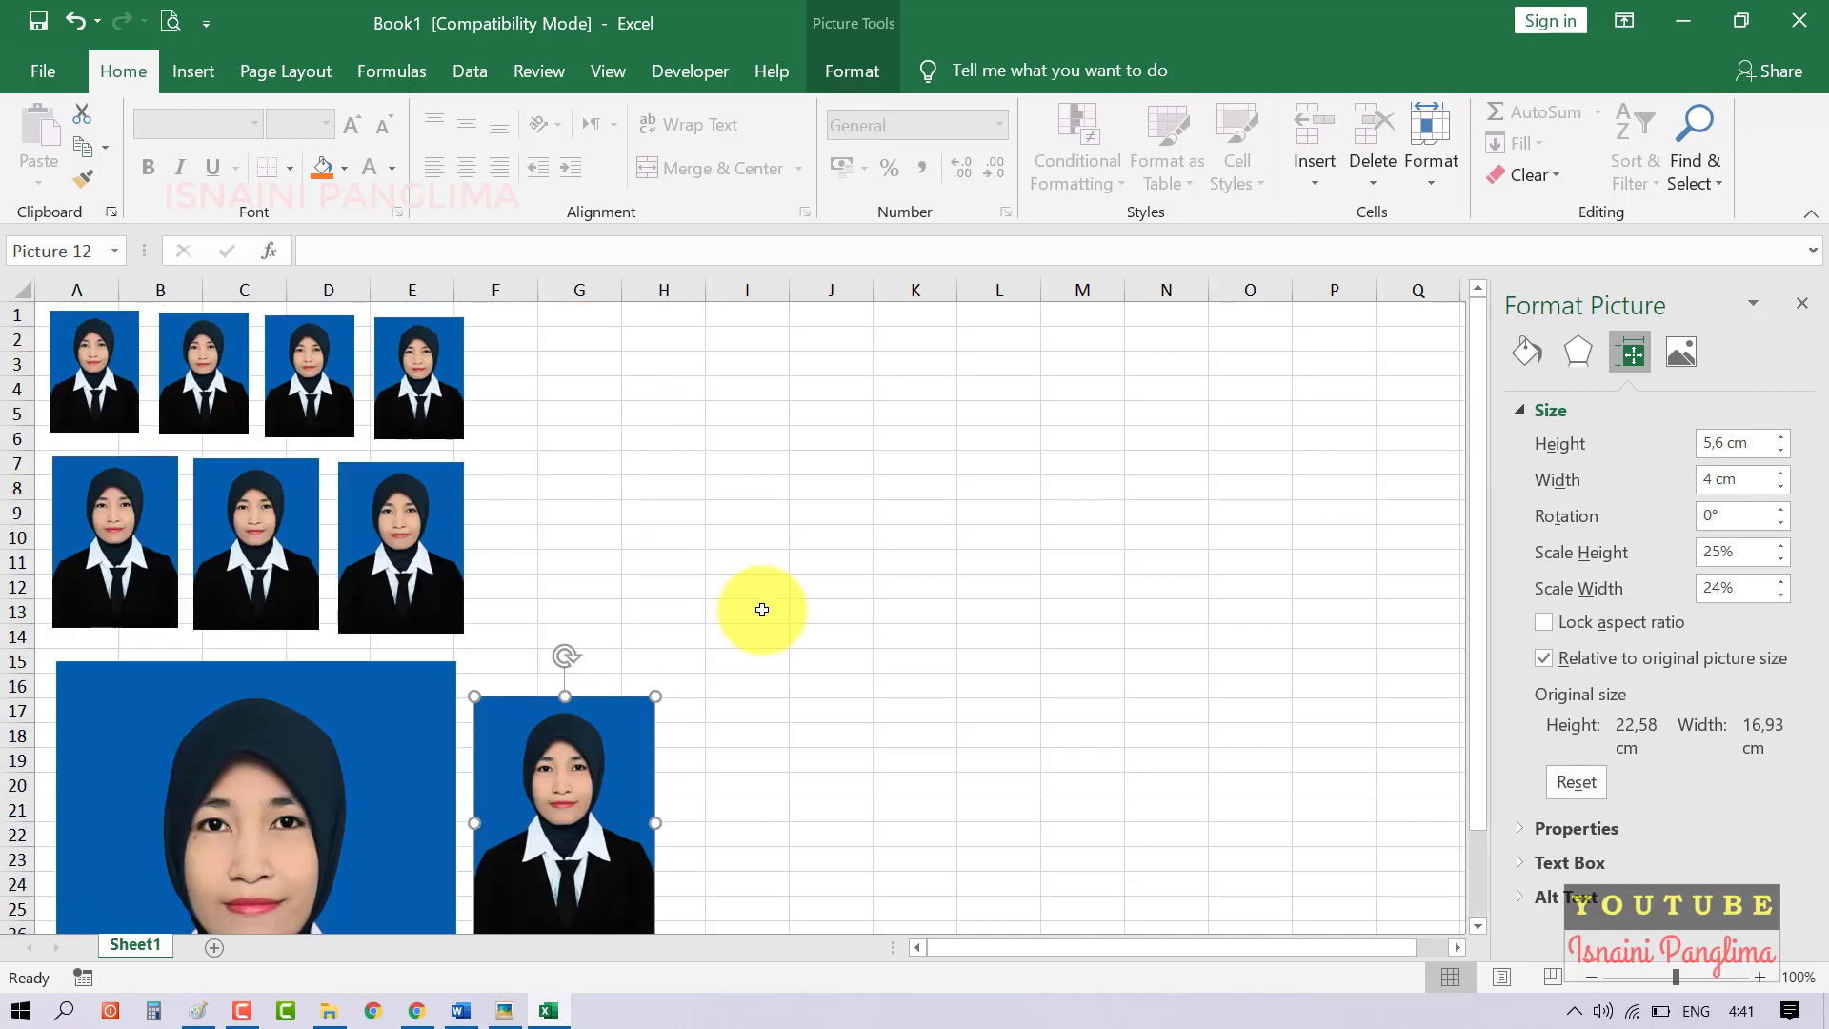
{"action": "left_click", "coordinate": [438, 437]}
{"action": "left_click", "coordinate": [422, 562], "text": "ctrl"}
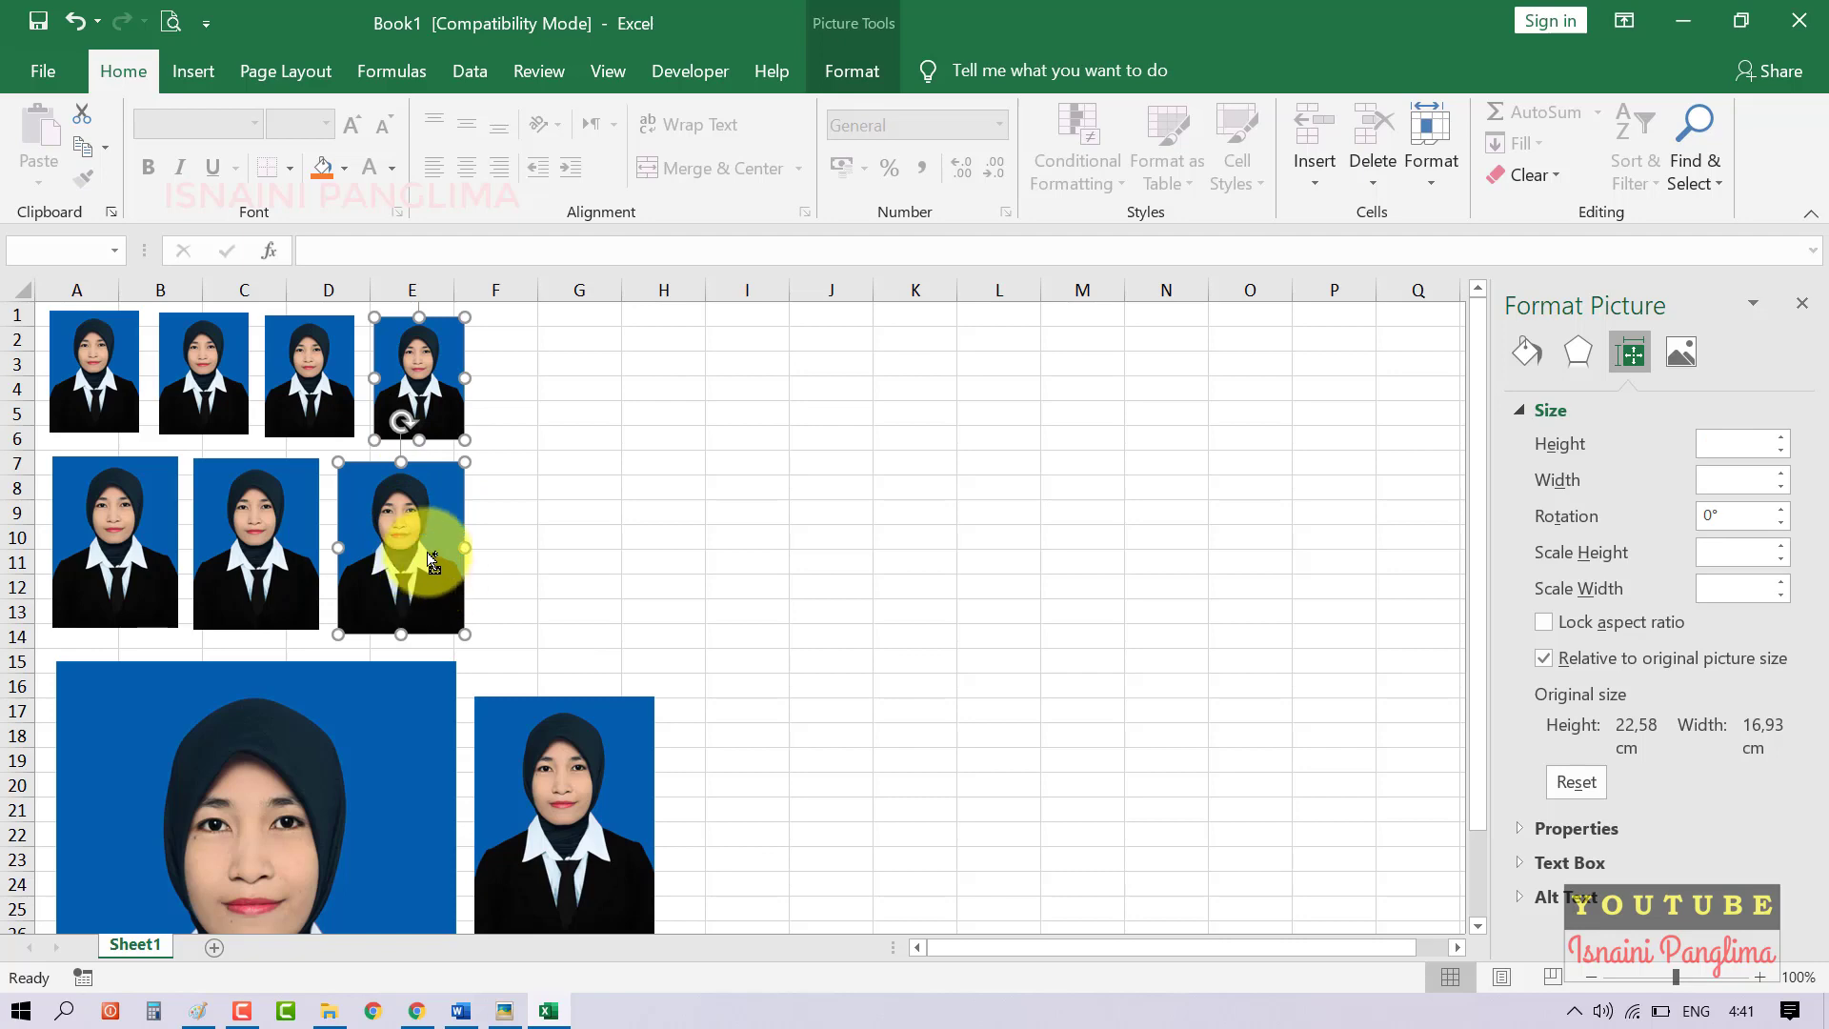
{"action": "left_click_drag", "start_coordinate": [430, 560], "coordinate": [587, 555]}
{"action": "left_click", "coordinate": [771, 613]}
- Review the photo layout and close the Format Picture pane
{"action": "scroll", "coordinate": [827, 695], "scroll_direction": "down", "scroll_amount": 7}
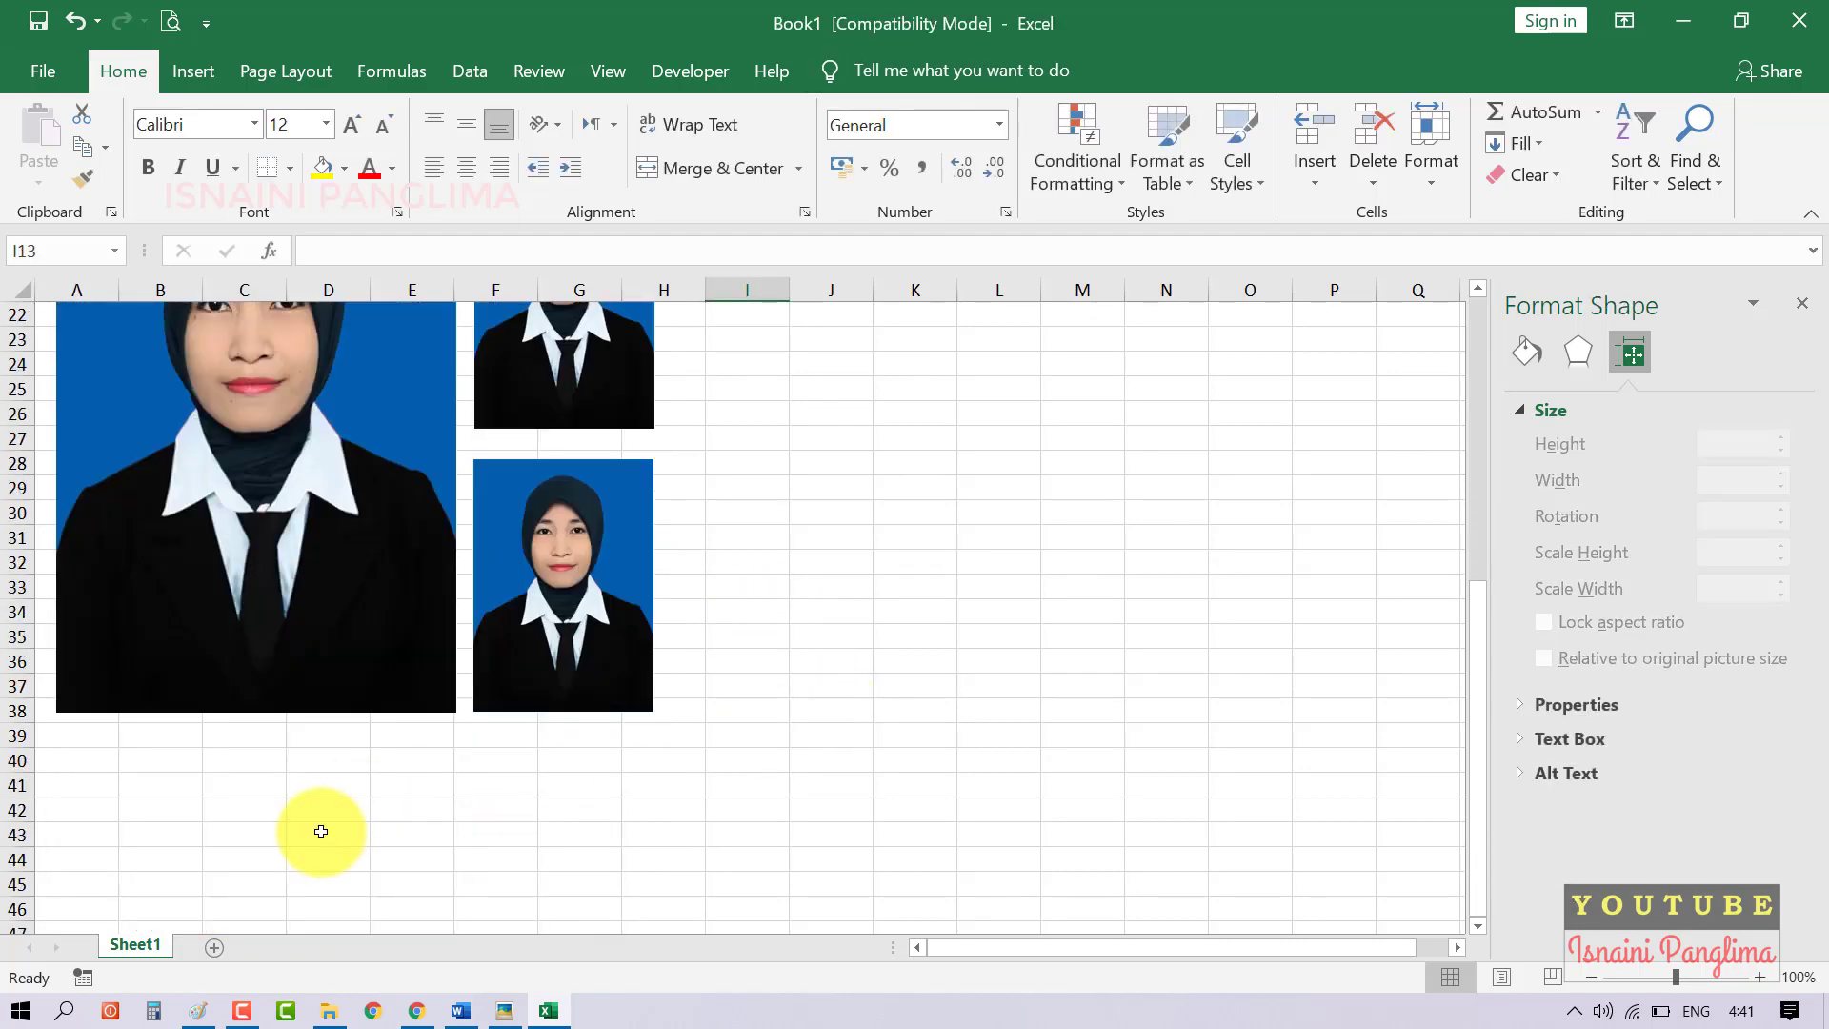
{"action": "scroll", "coordinate": [551, 756], "scroll_direction": "up", "scroll_amount": 7}
{"action": "scroll", "coordinate": [551, 776], "scroll_direction": "down", "scroll_amount": 3}
{"action": "scroll", "coordinate": [477, 801], "scroll_direction": "down", "scroll_amount": 5}
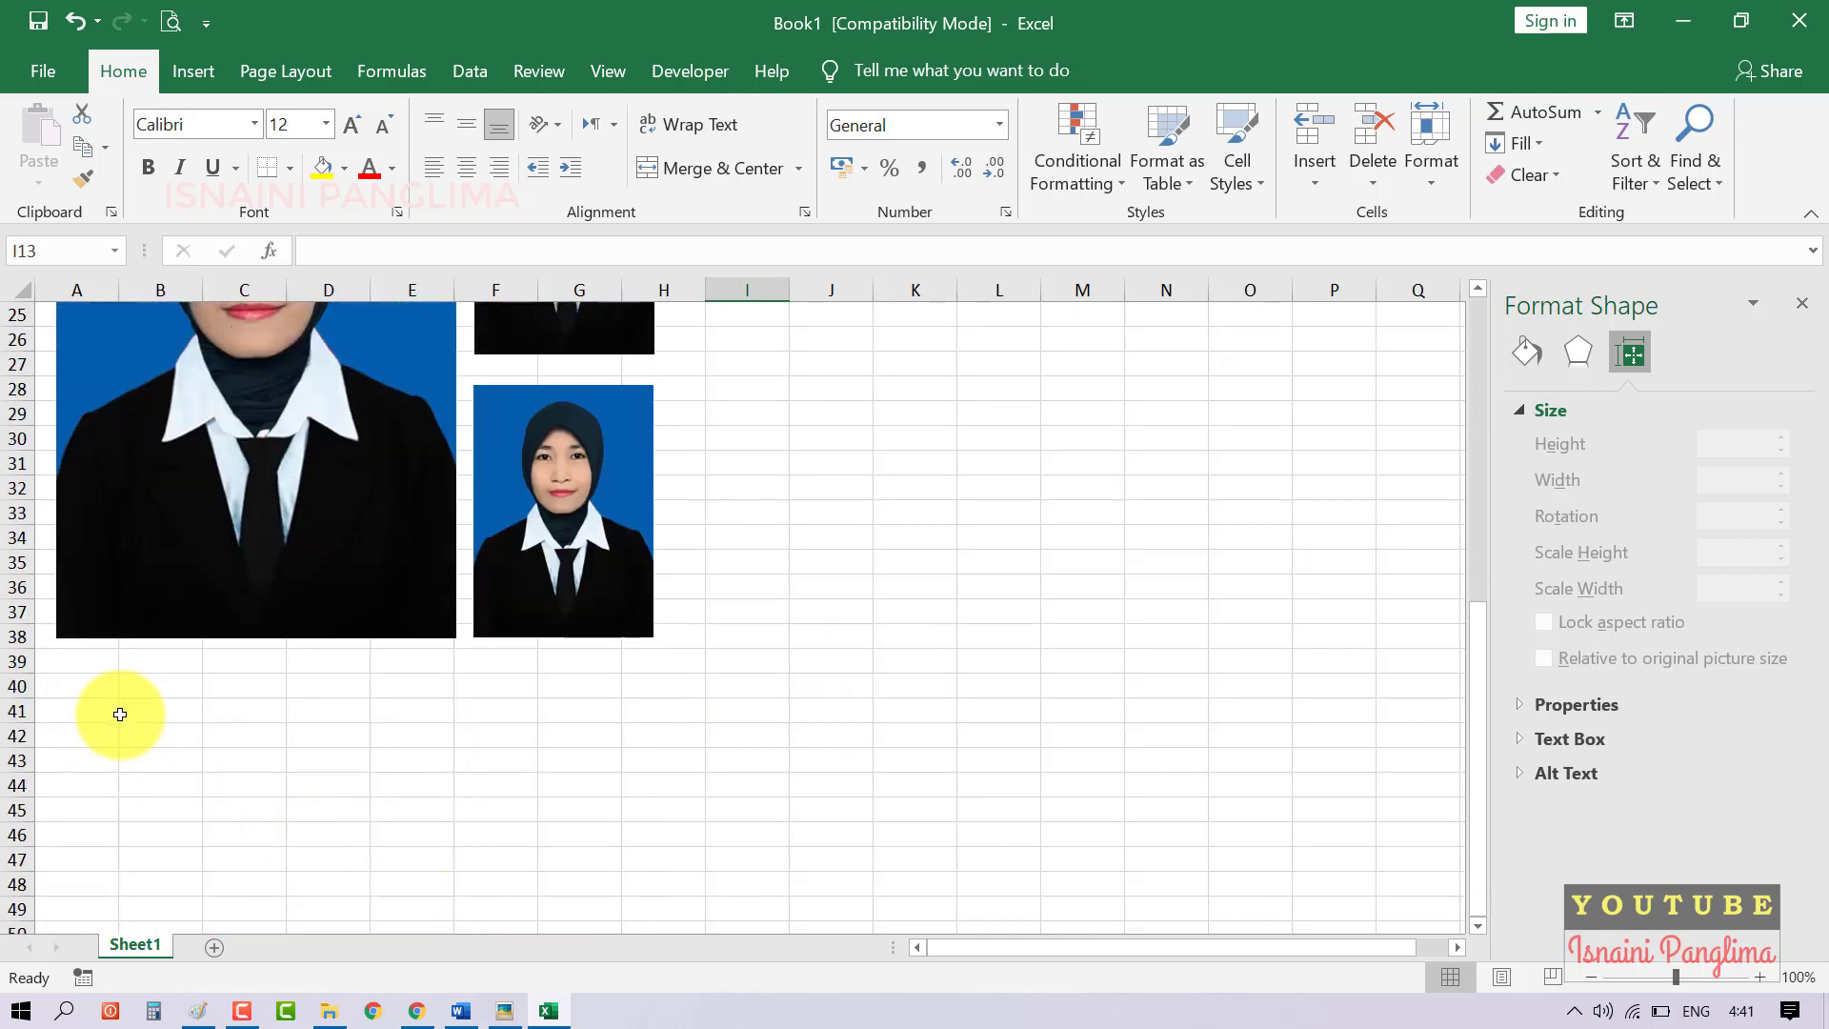
{"action": "scroll", "coordinate": [666, 743], "scroll_direction": "up", "scroll_amount": 8}
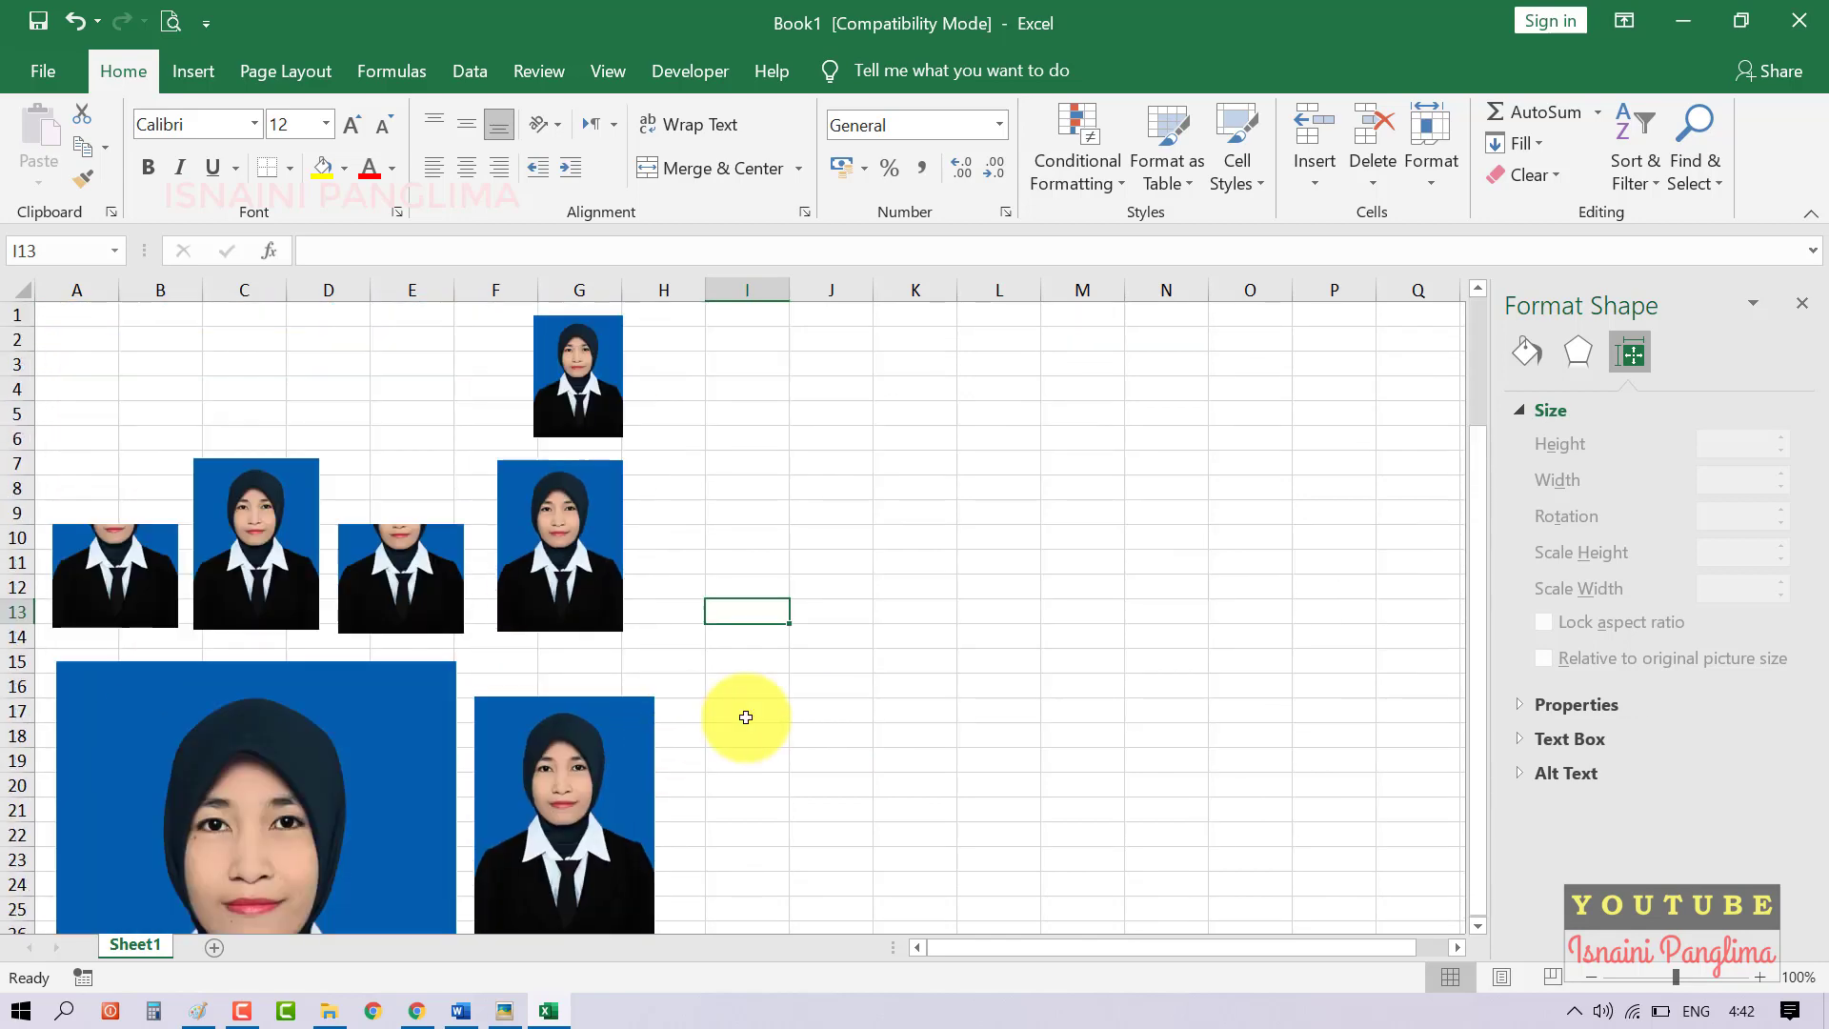
{"action": "left_click", "coordinate": [800, 438]}
{"action": "left_click", "coordinate": [1808, 302]}
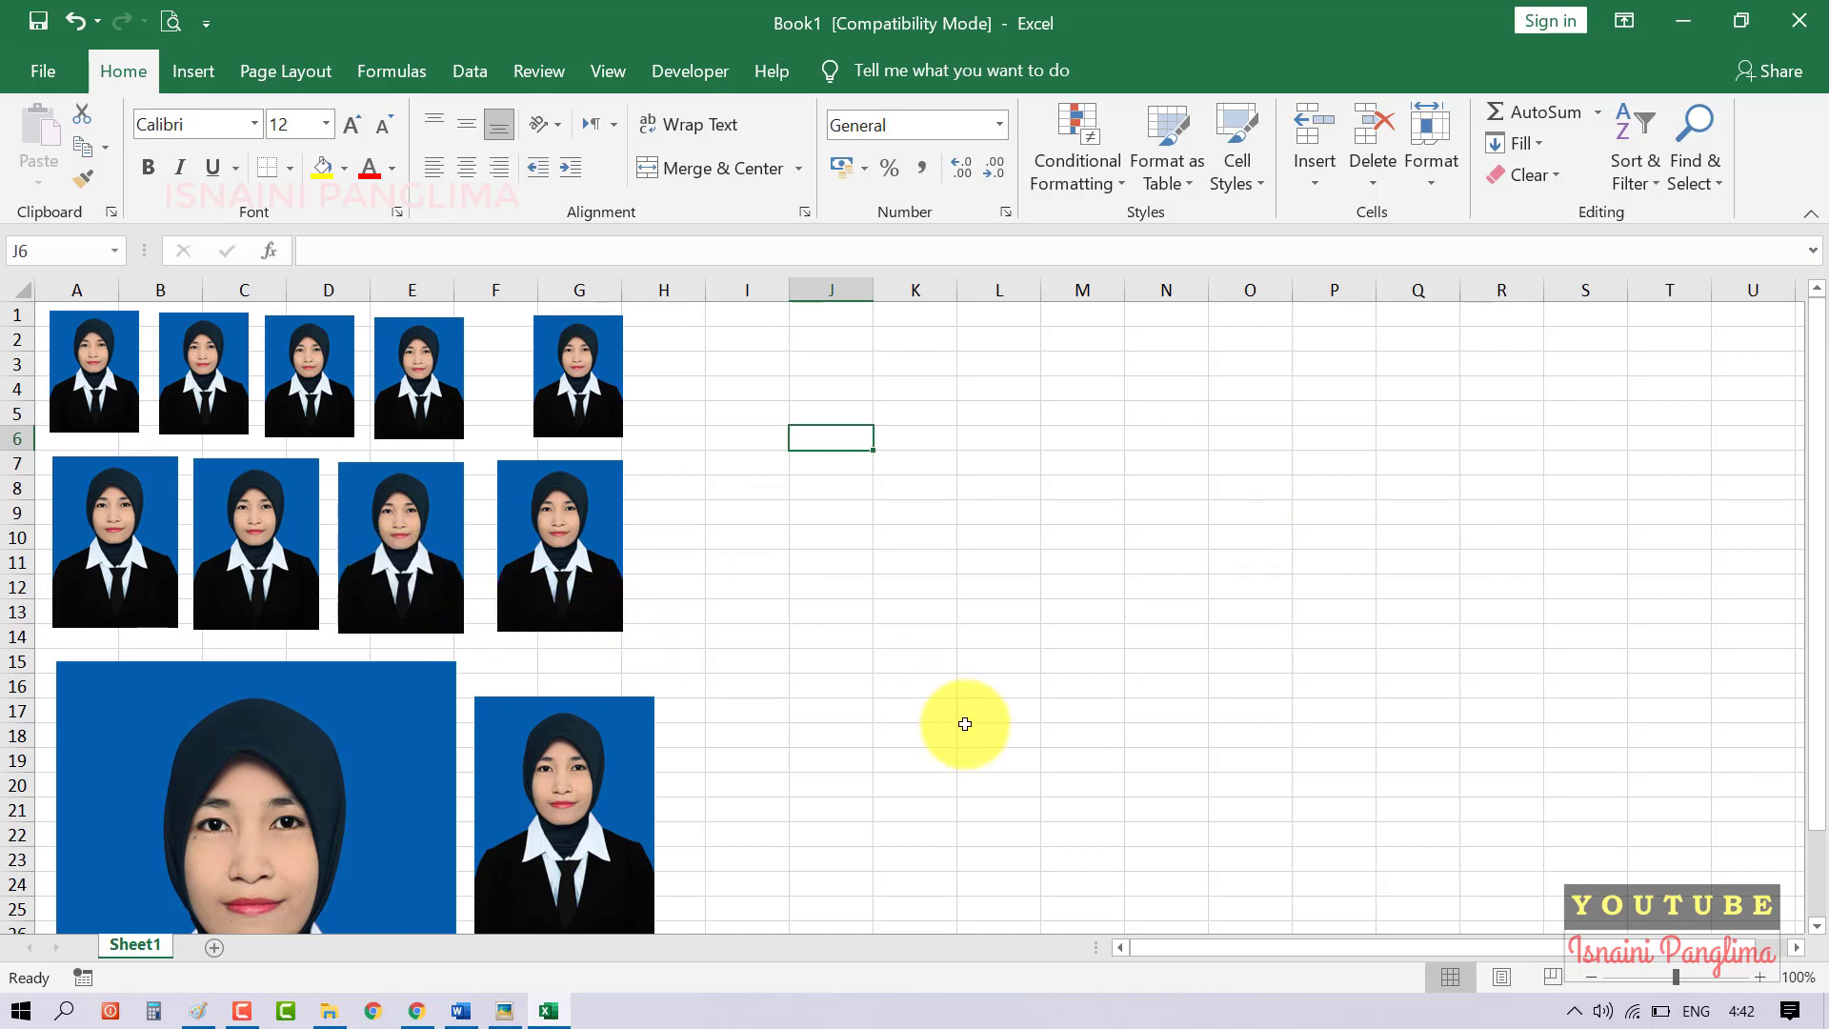
{"action": "left_click", "coordinate": [807, 655]}
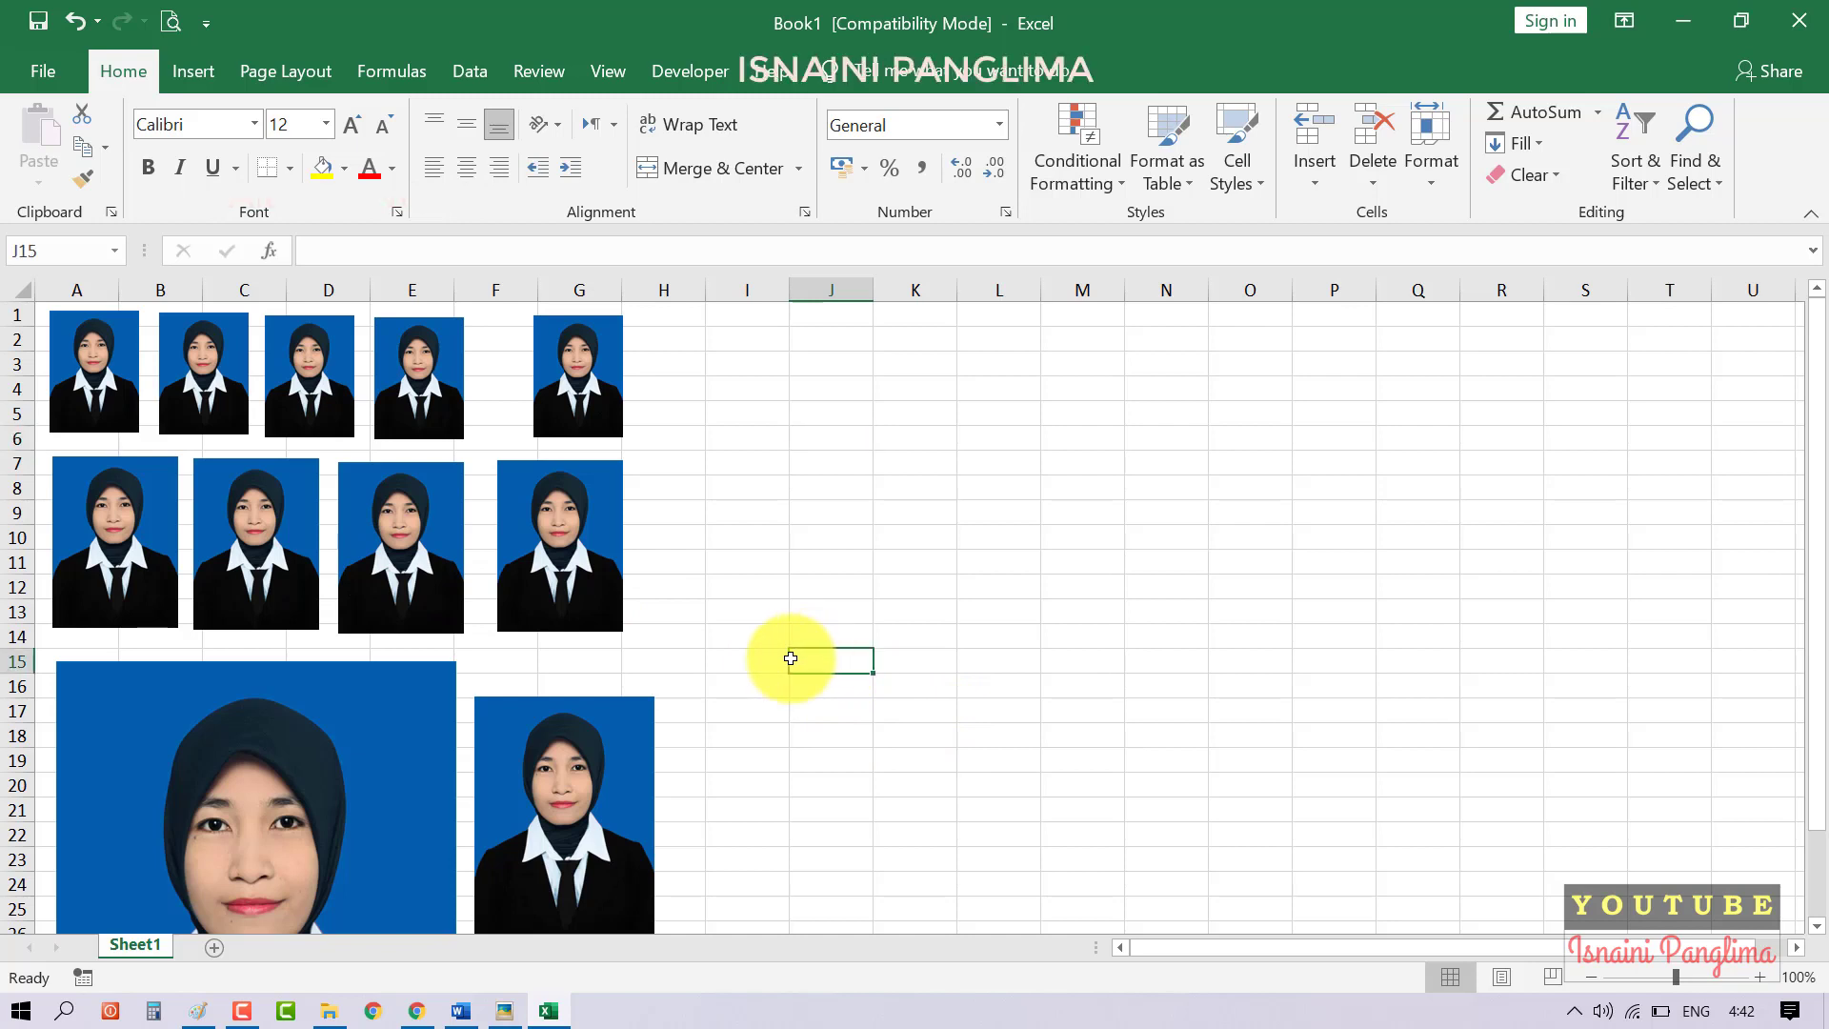
{"action": "key", "text": "ctrl+p"}
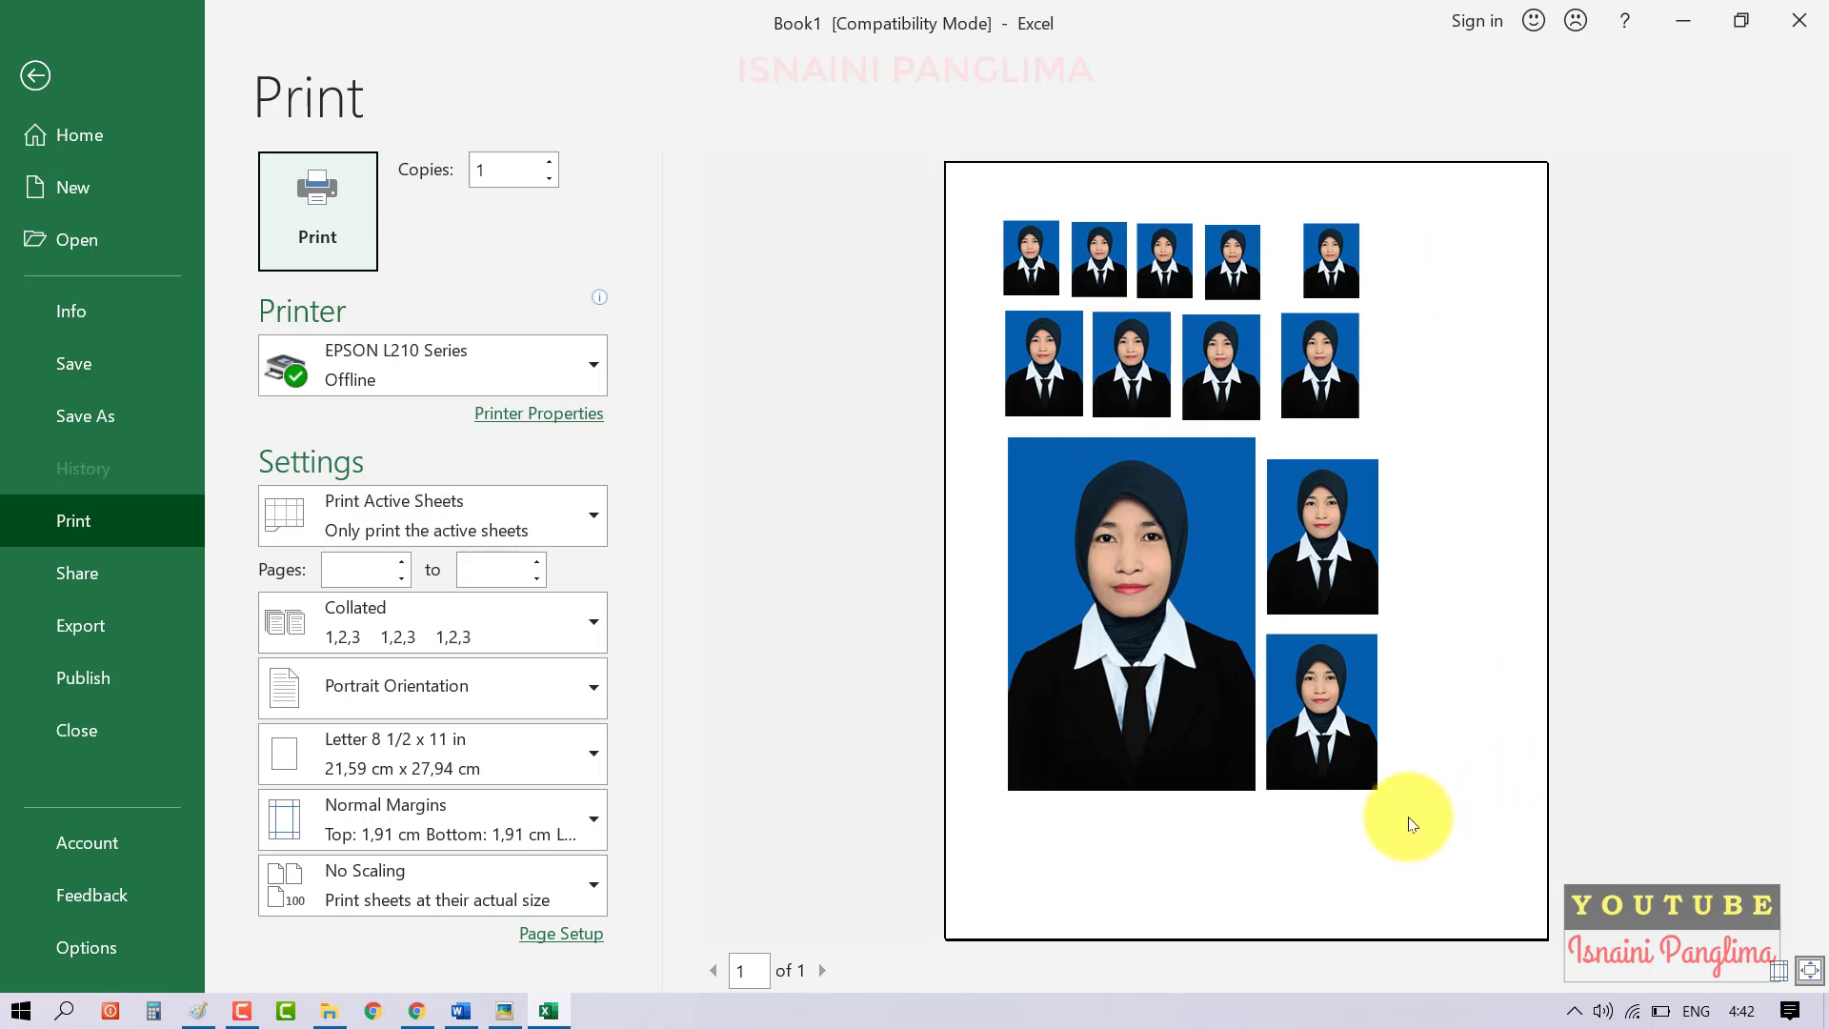
{"action": "key", "text": "Escape"}
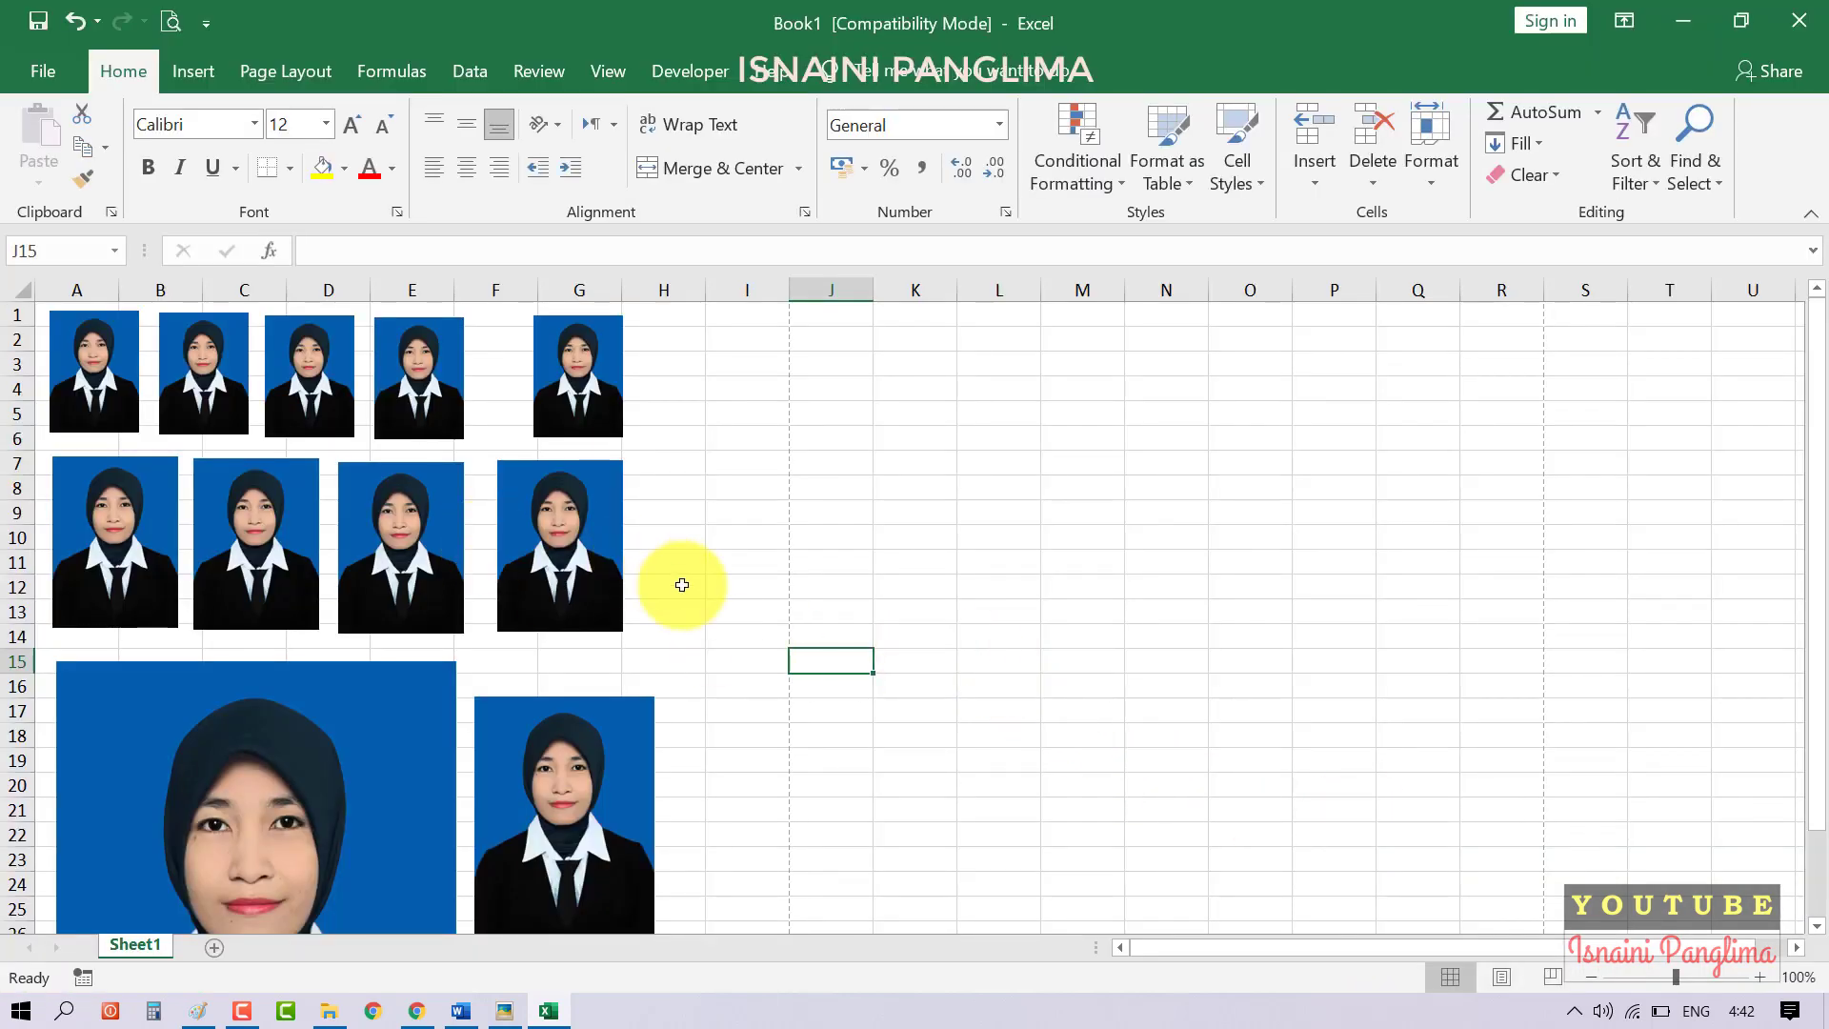
- In print preview, set the paper size to A4 through Page Setup
{"action": "left_click", "coordinate": [167, 23]}
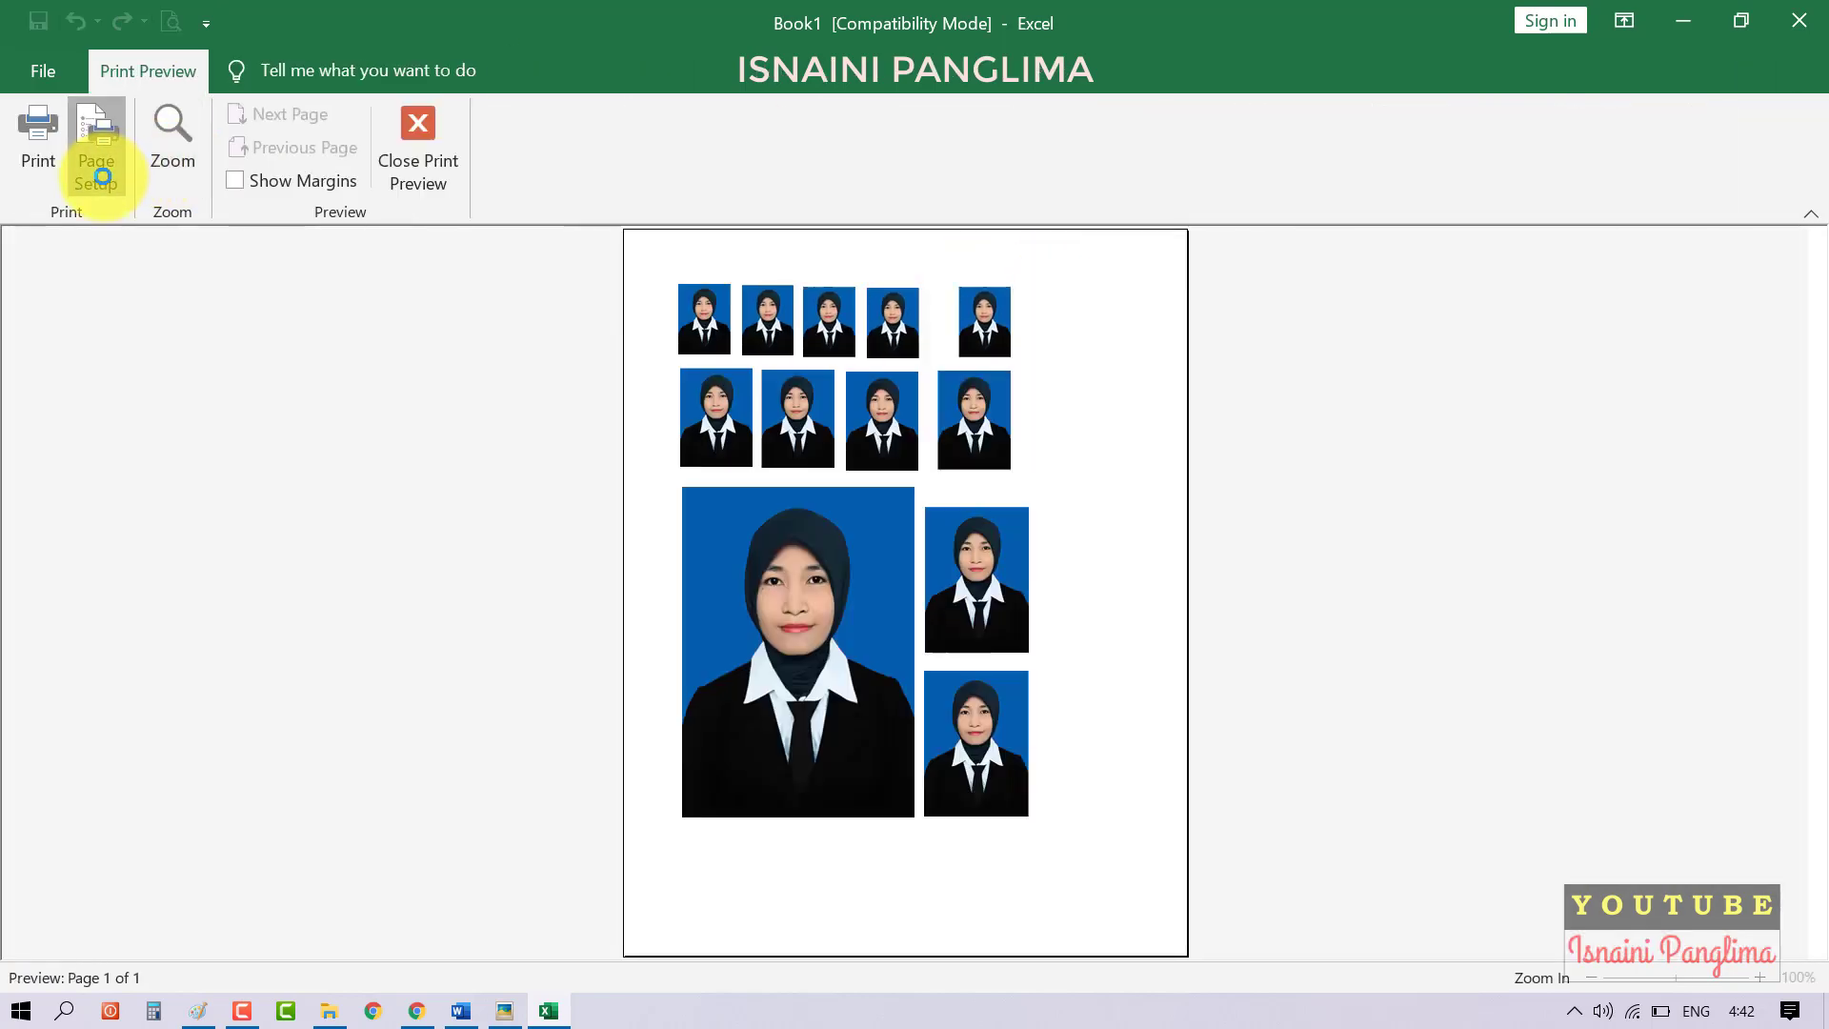
{"action": "left_click", "coordinate": [102, 176]}
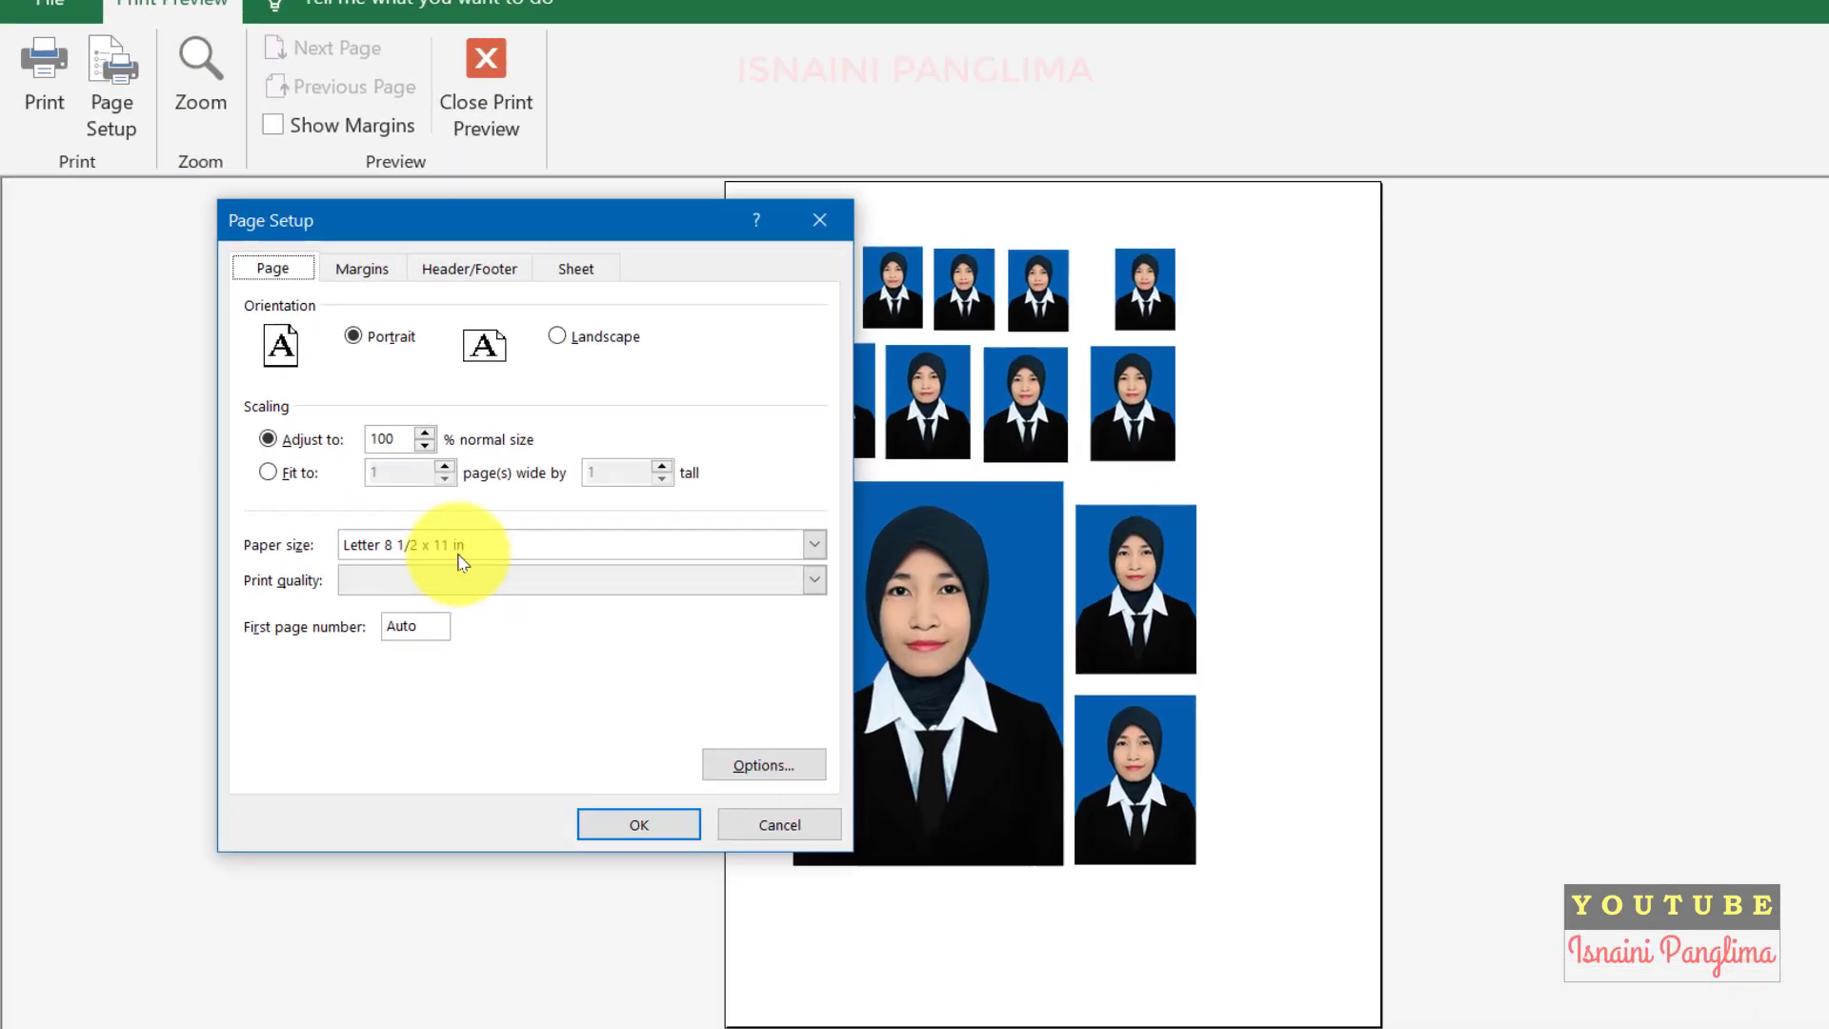
{"action": "left_click", "coordinate": [387, 525]}
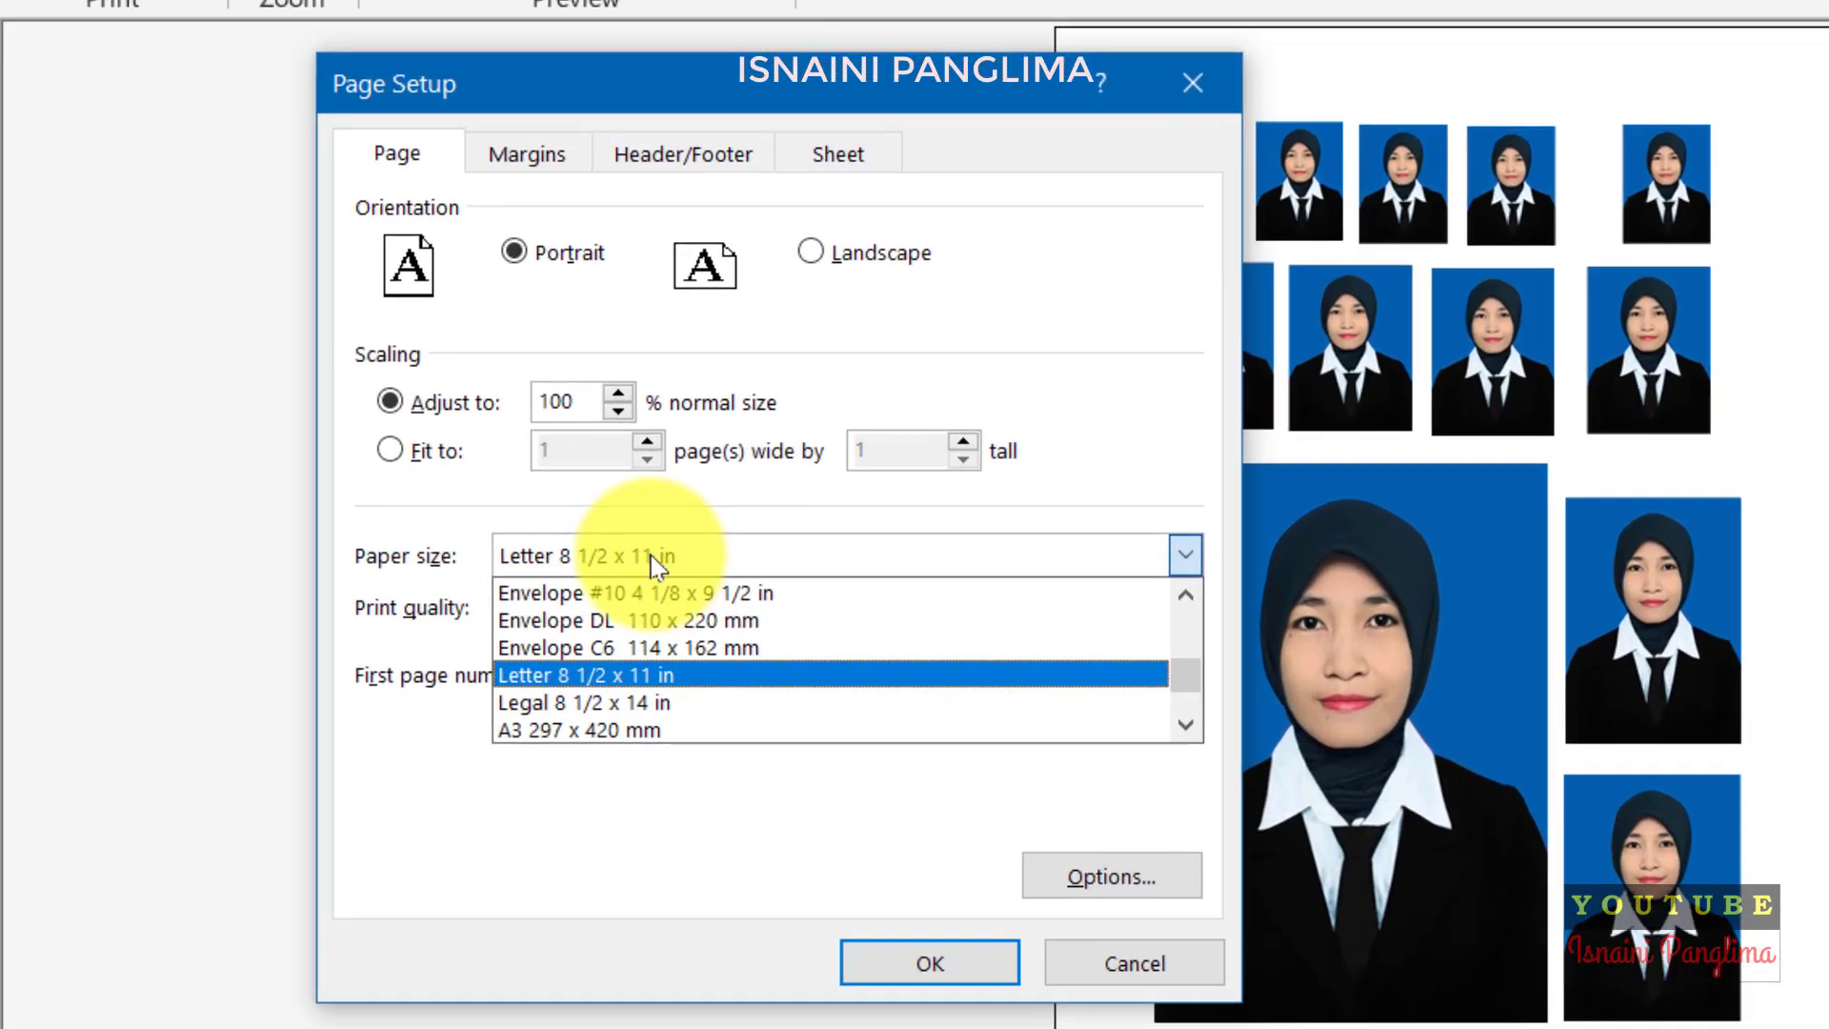
{"action": "scroll", "coordinate": [659, 570], "scroll_direction": "up", "scroll_amount": 5}
{"action": "scroll", "coordinate": [662, 576], "scroll_direction": "up", "scroll_amount": 2}
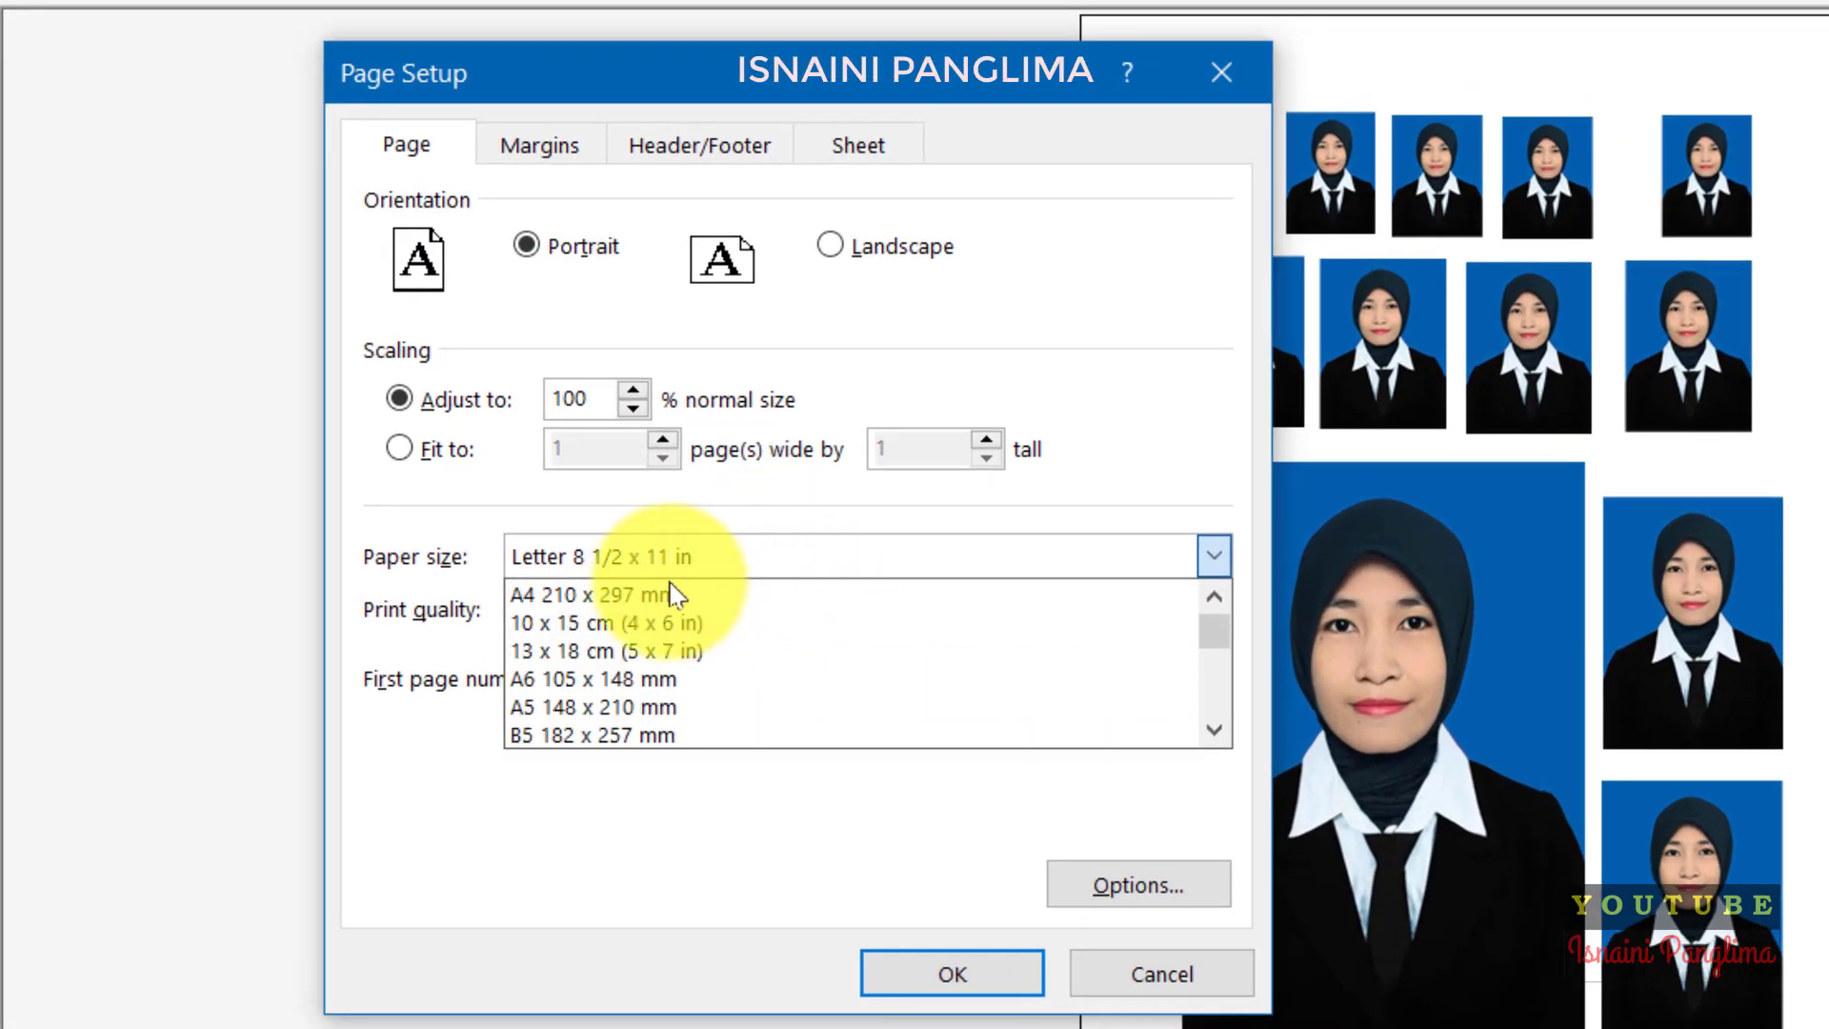
{"action": "left_click", "coordinate": [619, 594]}
{"action": "left_click", "coordinate": [991, 974]}
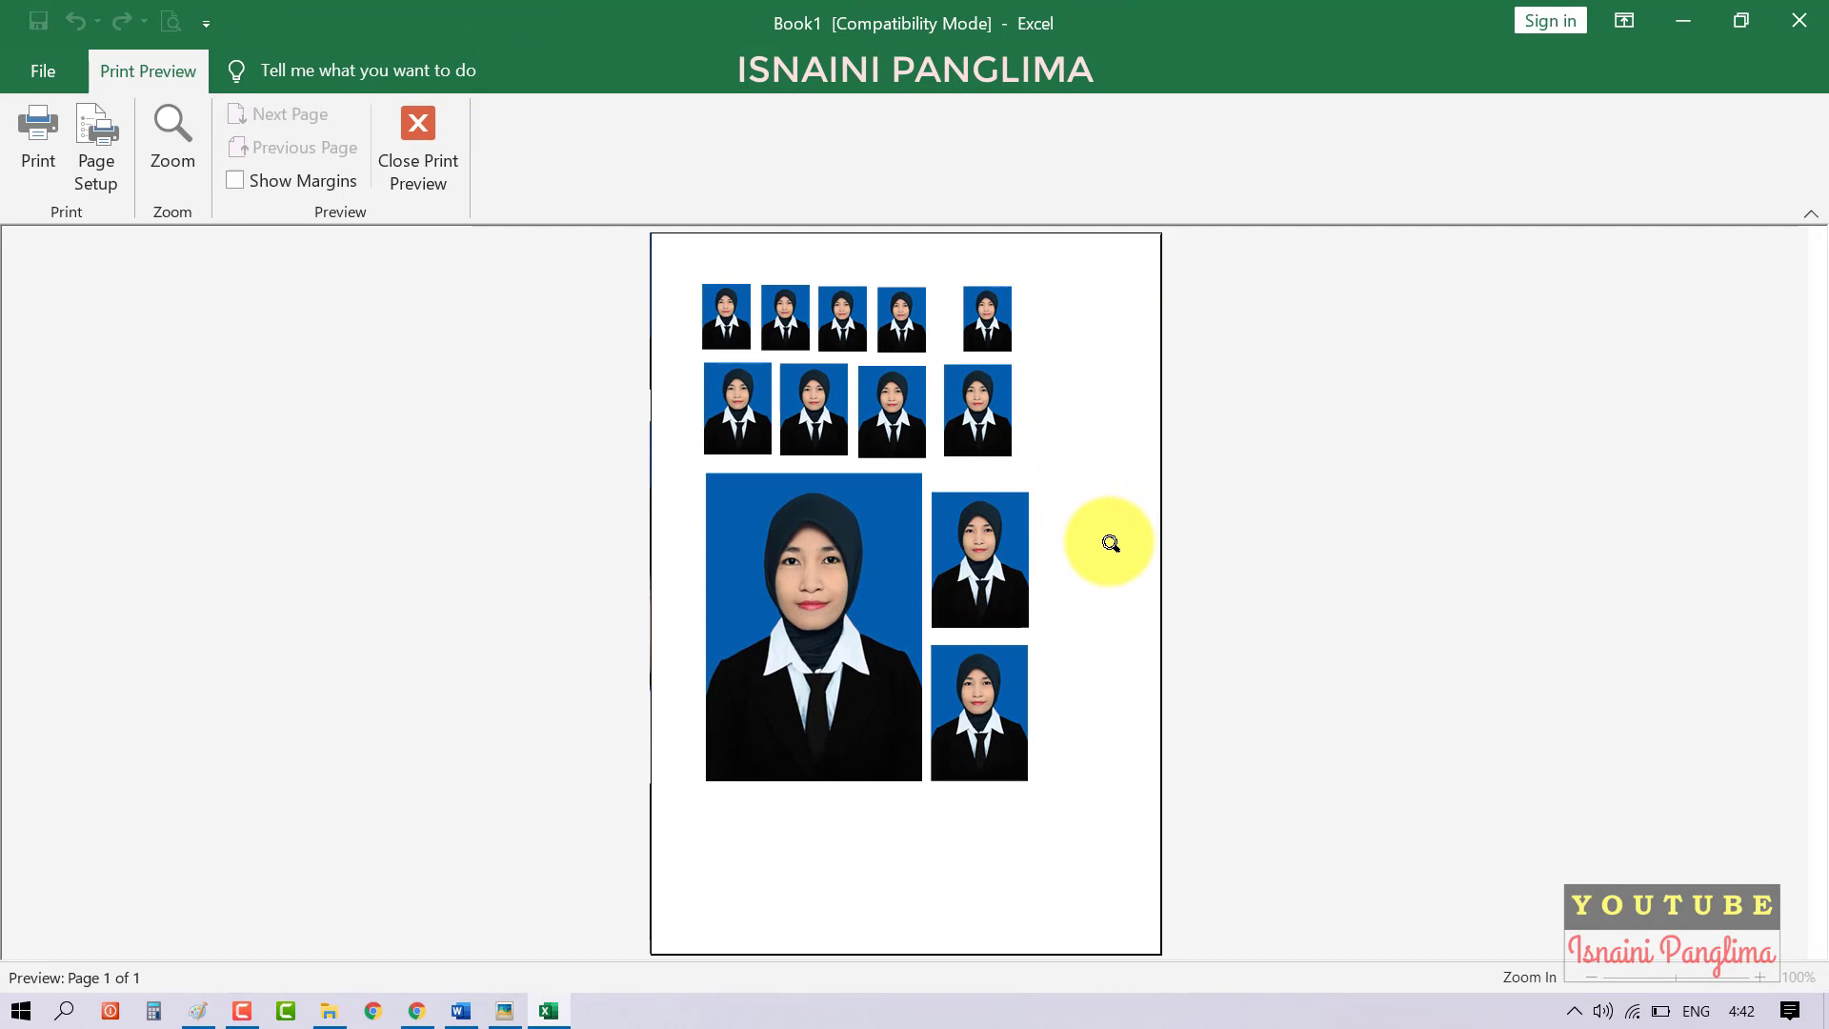
- Narrow the left margin, adjust the right margin, and close the preview
{"action": "left_click", "coordinate": [281, 181]}
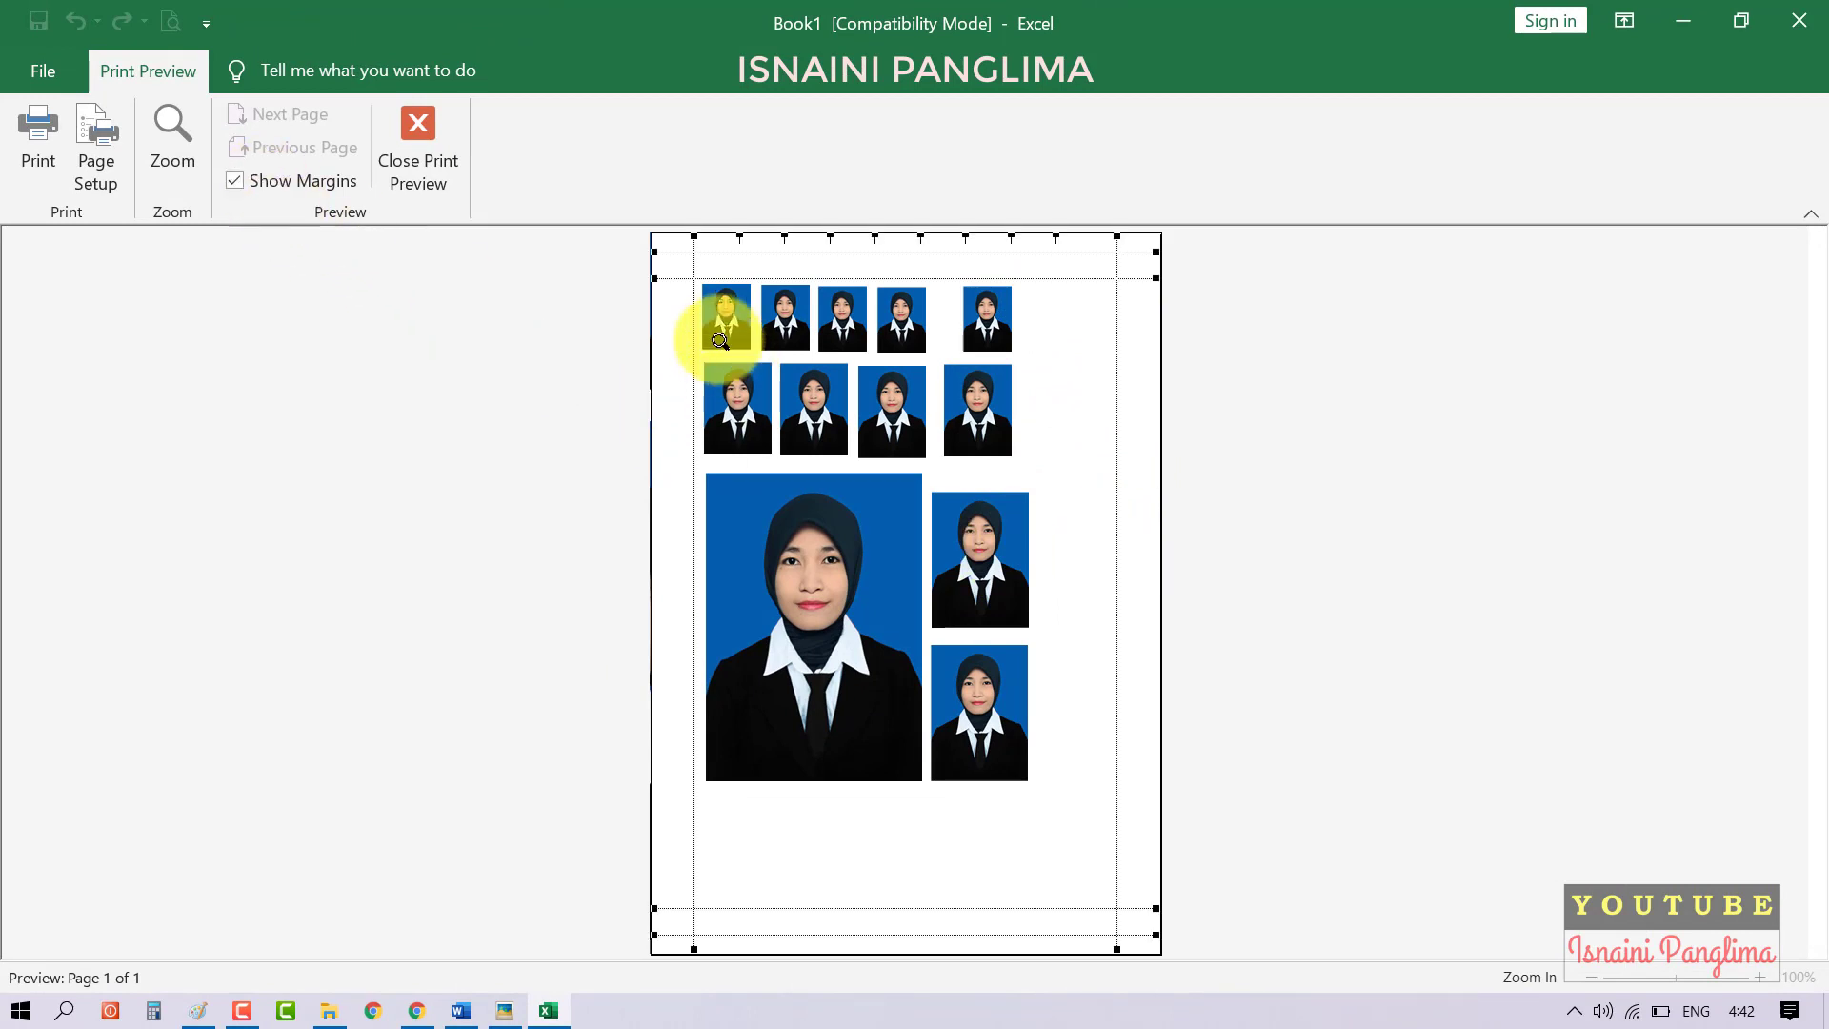
{"action": "left_click_drag", "start_coordinate": [659, 316], "coordinate": [662, 316]}
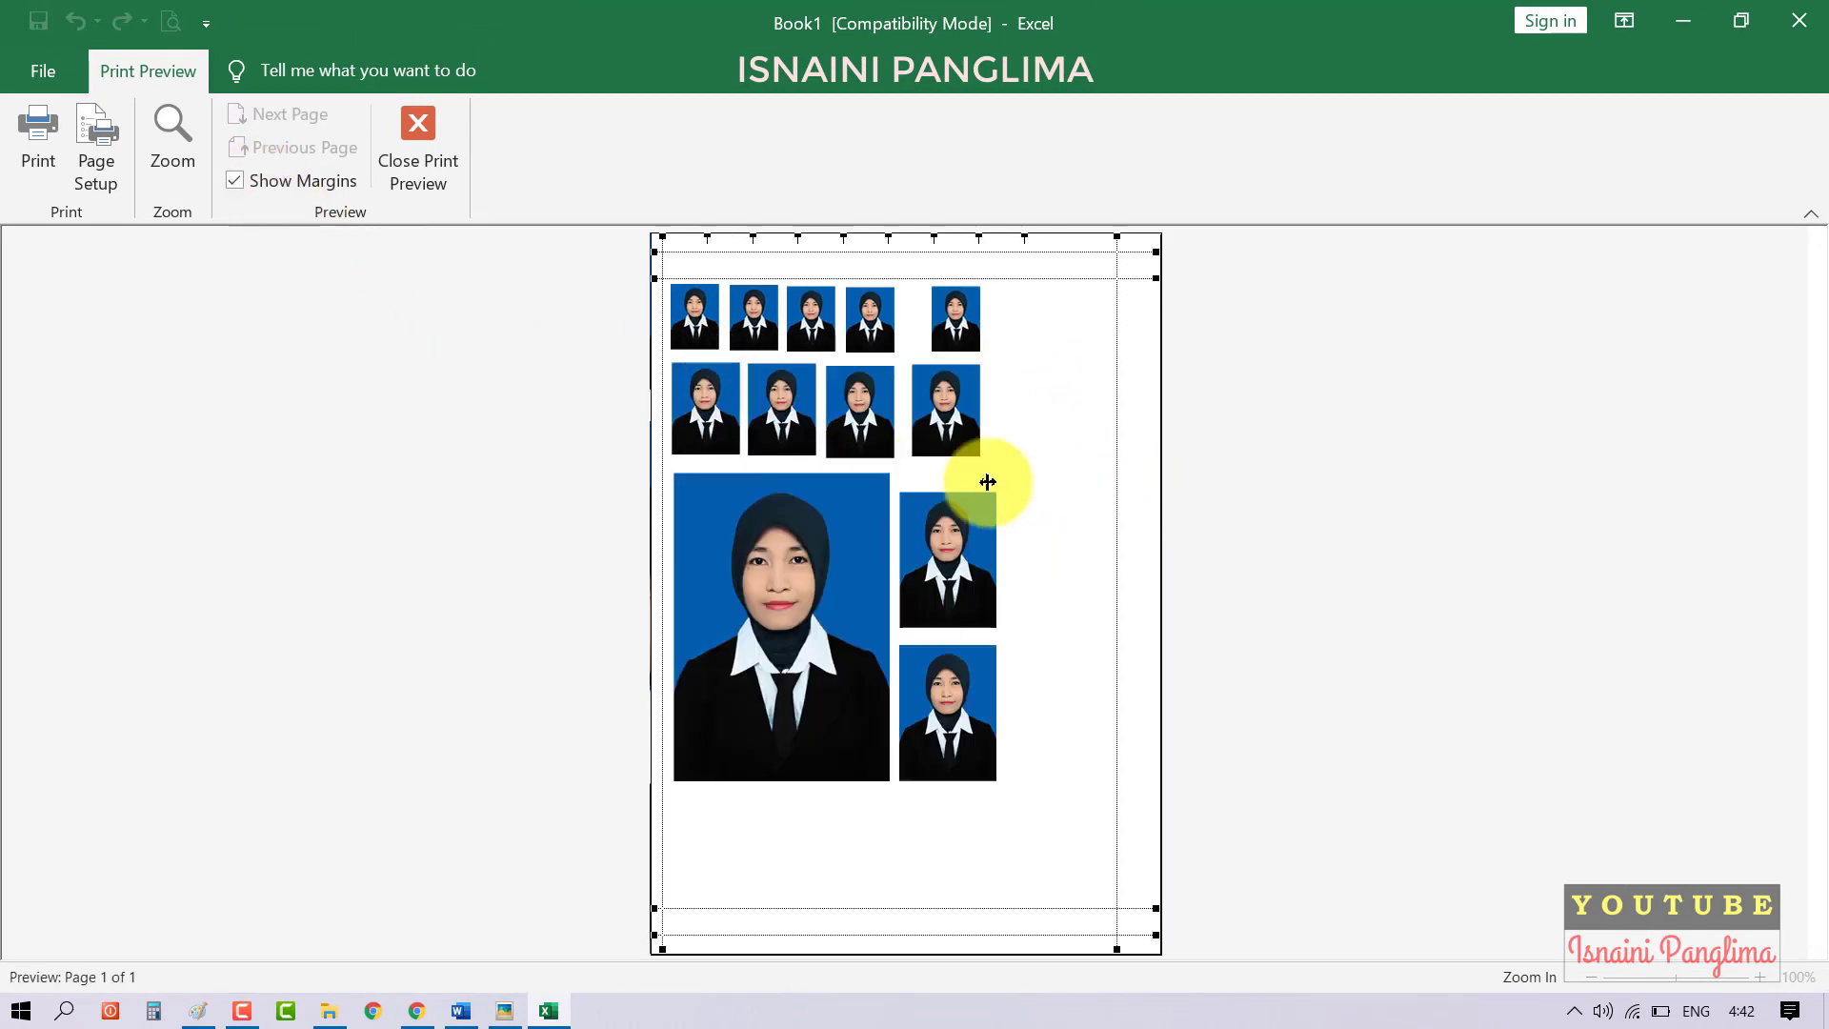
{"action": "left_click_drag", "start_coordinate": [1114, 453], "coordinate": [1144, 459]}
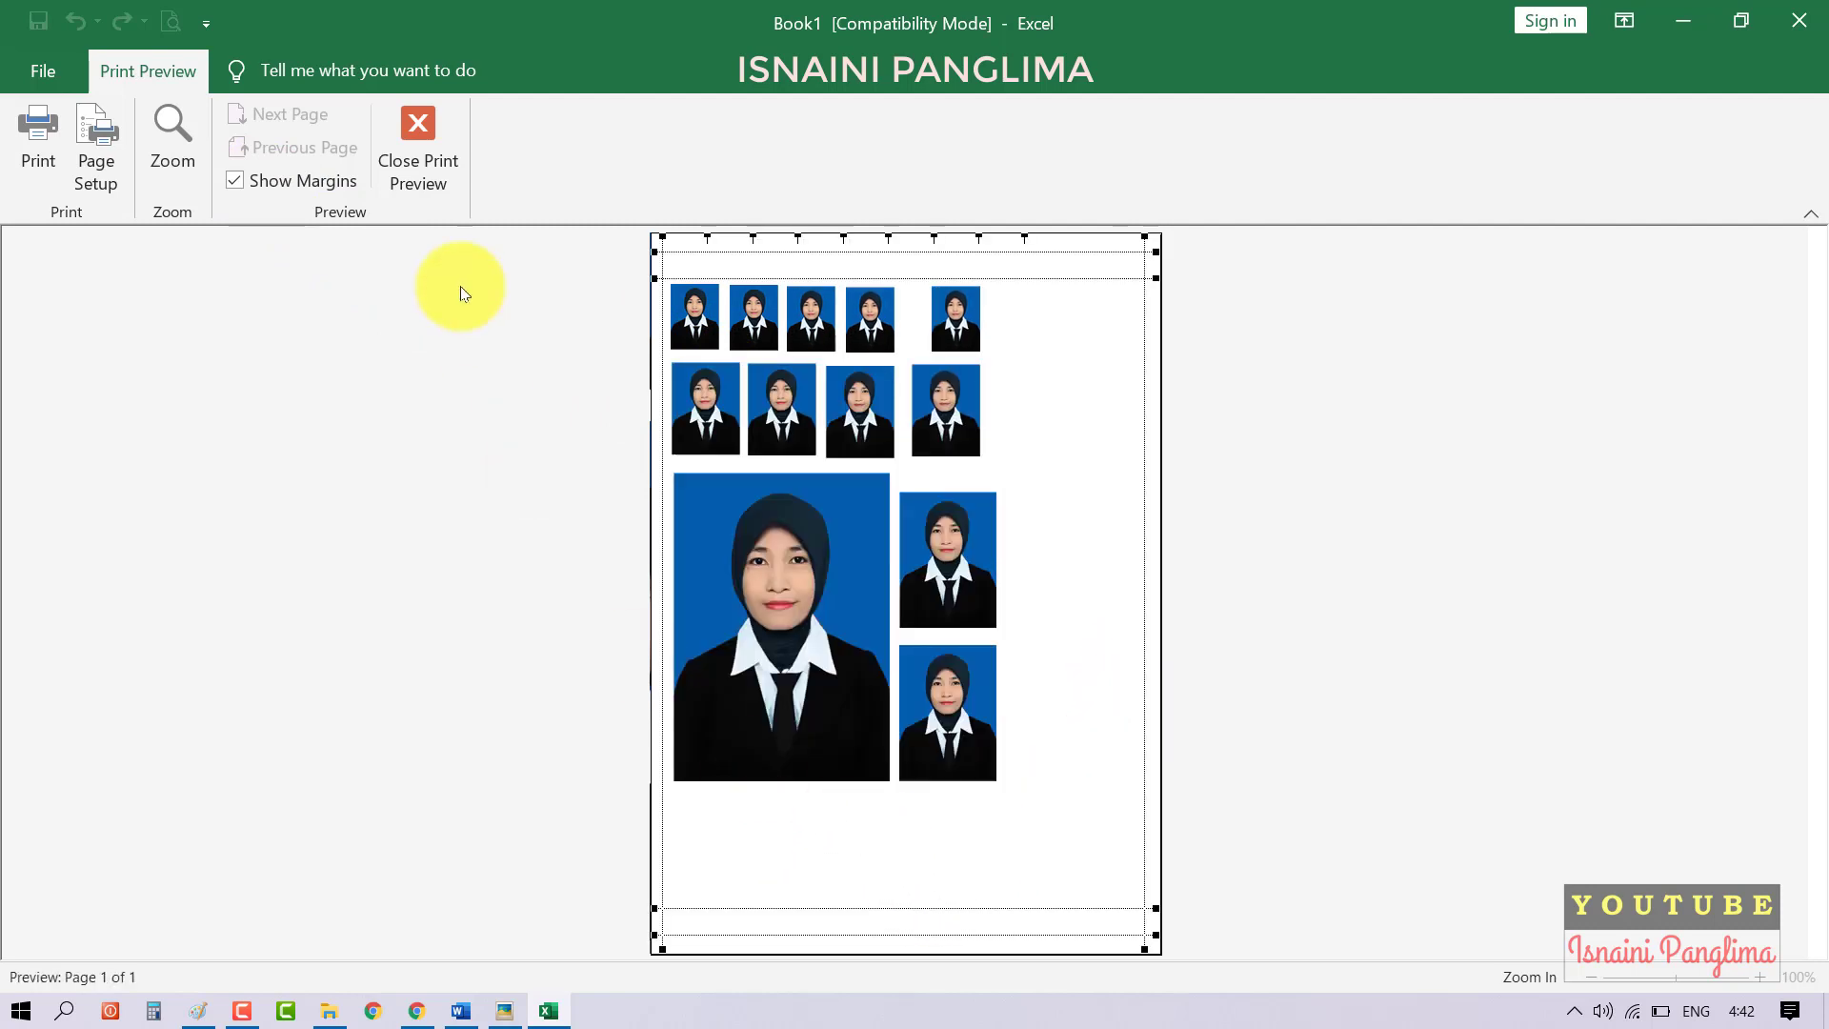
{"action": "left_click", "coordinate": [427, 156]}
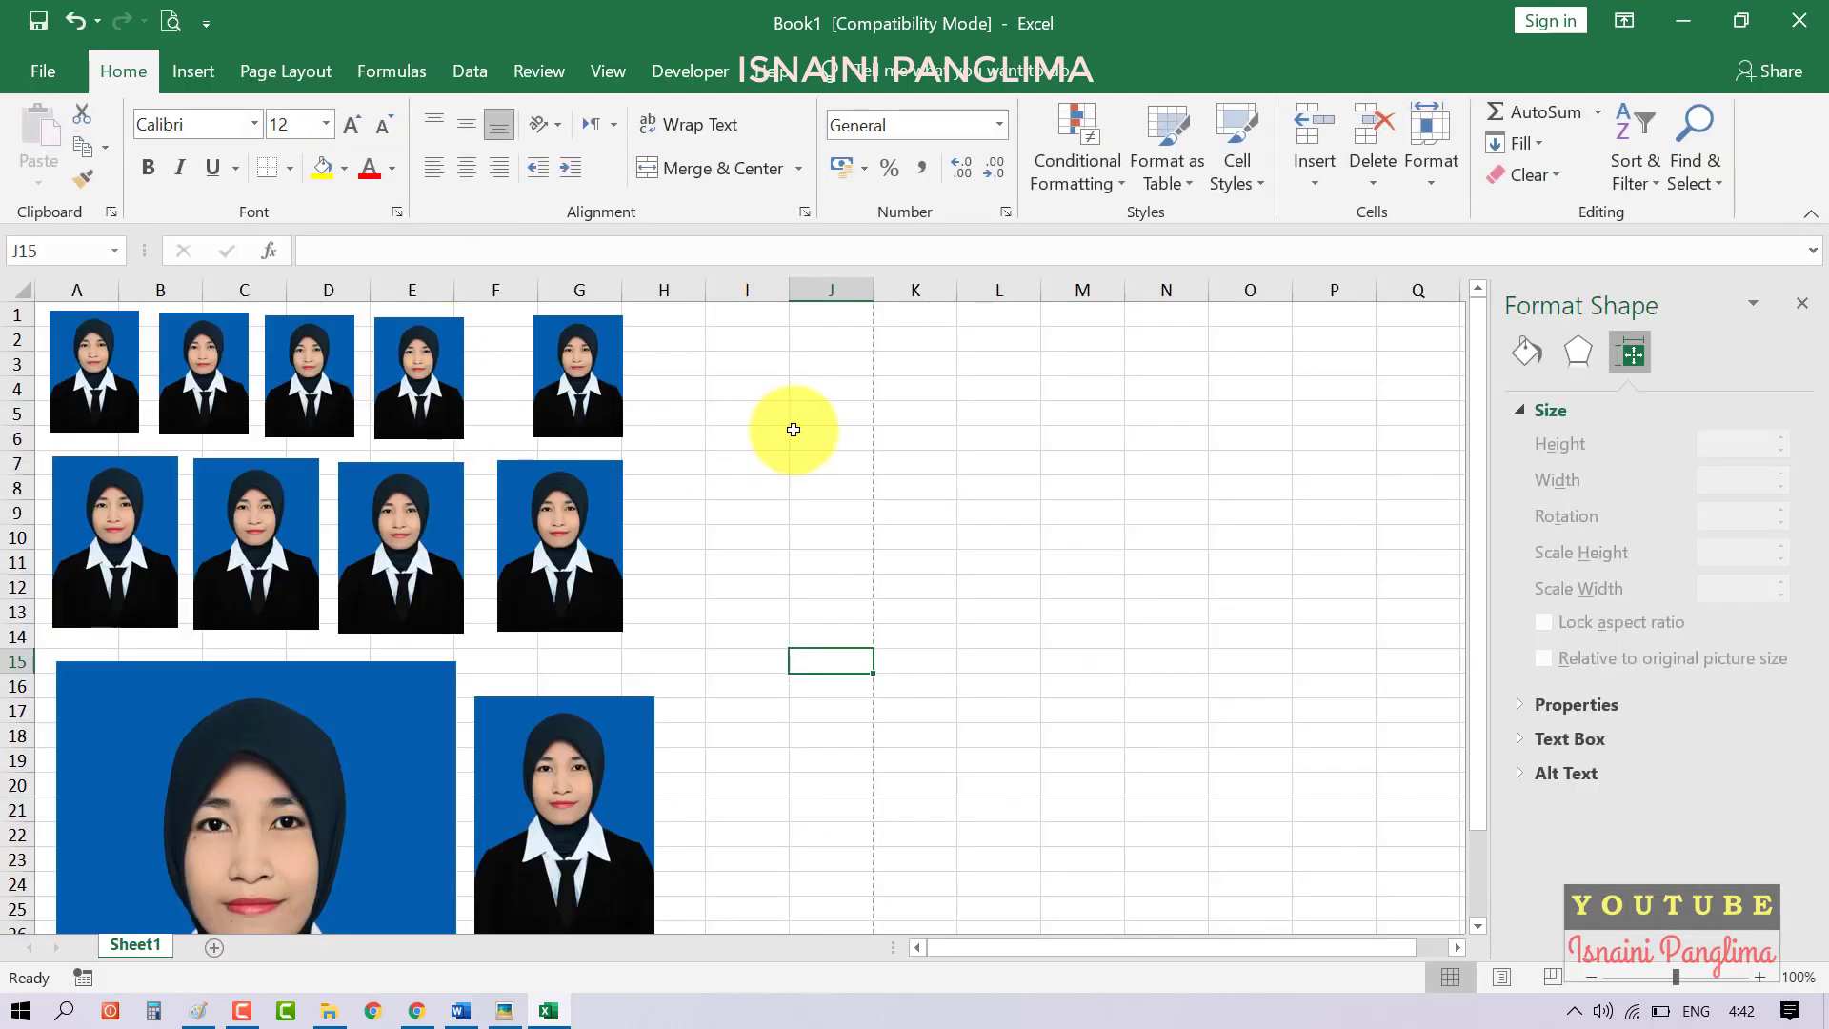
- Extend the small and medium photo rows with copies of the column G photos
{"action": "left_click", "coordinate": [598, 404]}
{"action": "mouse_move", "coordinate": [598, 404]}
{"action": "left_mouse_down"}
{"action": "mouse_move", "coordinate": [545, 402]}
{"action": "mouse_move", "coordinate": [762, 397]}
{"action": "left_mouse_up"}
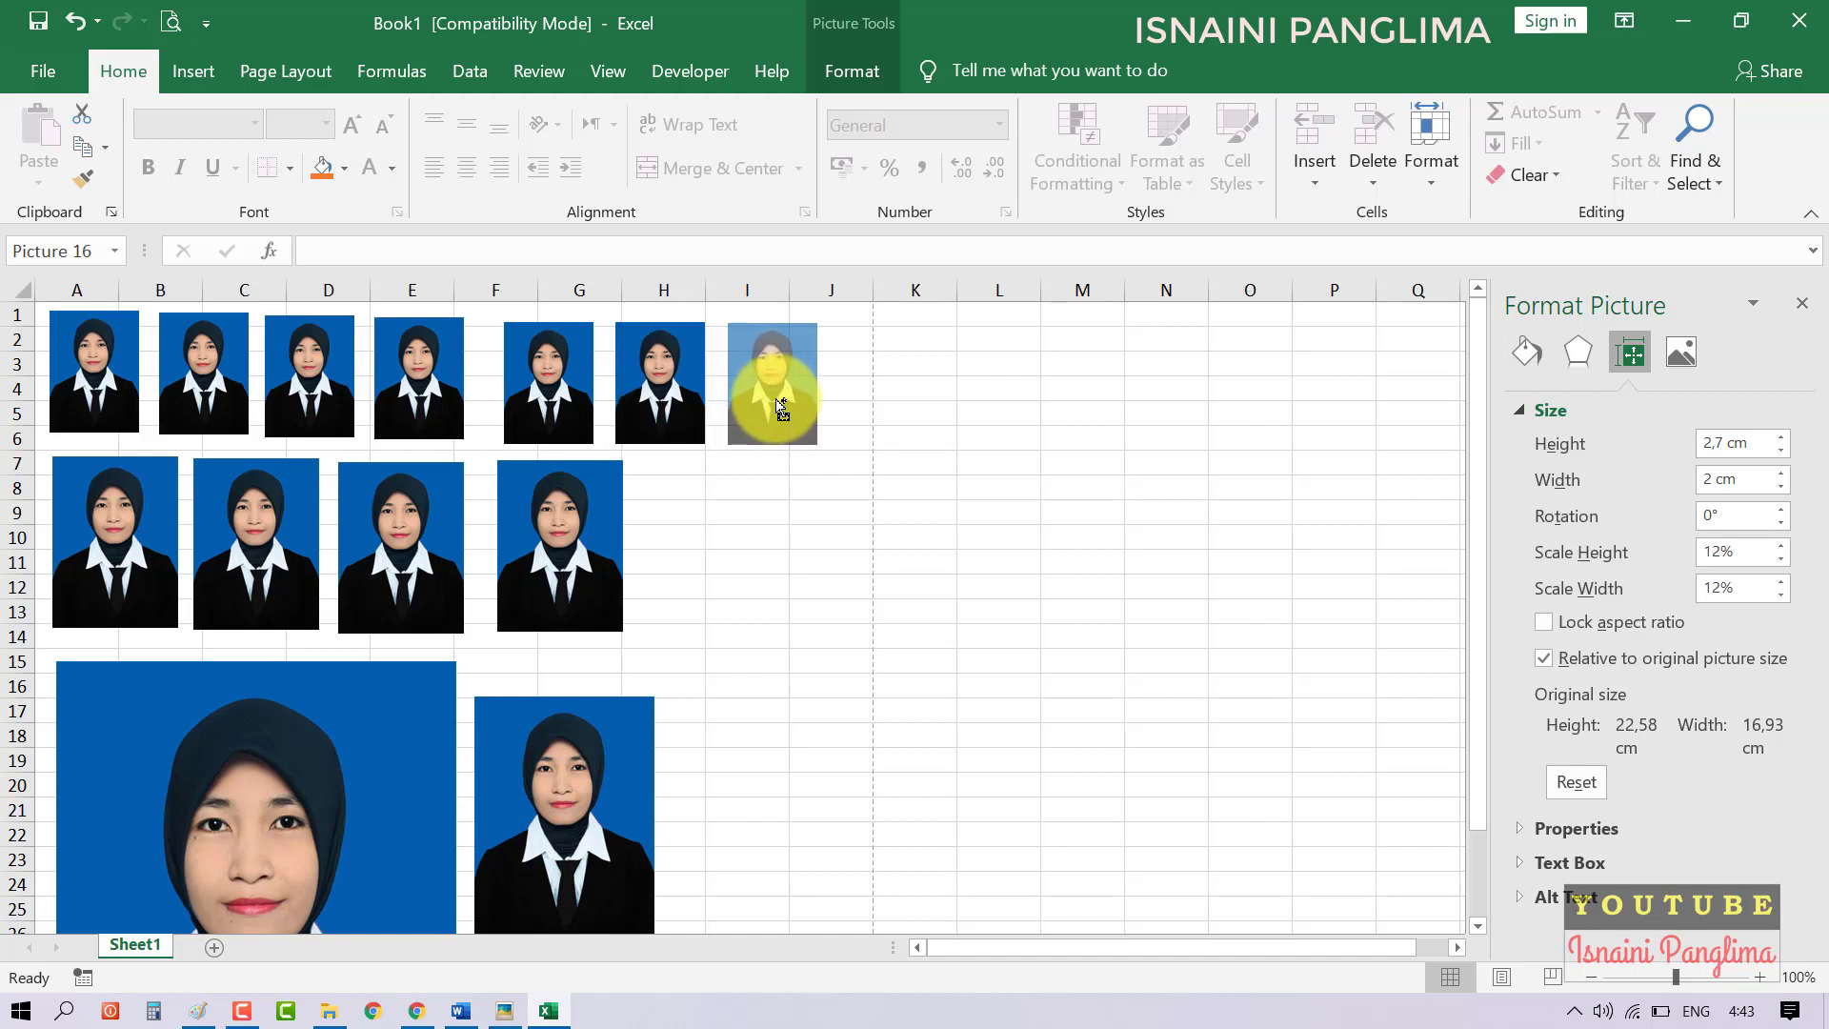
{"action": "left_click_drag", "start_coordinate": [592, 529], "coordinate": [768, 551]}
{"action": "scroll", "coordinate": [771, 600], "scroll_direction": "down", "scroll_amount": 3}
{"action": "left_click", "coordinate": [580, 622]}
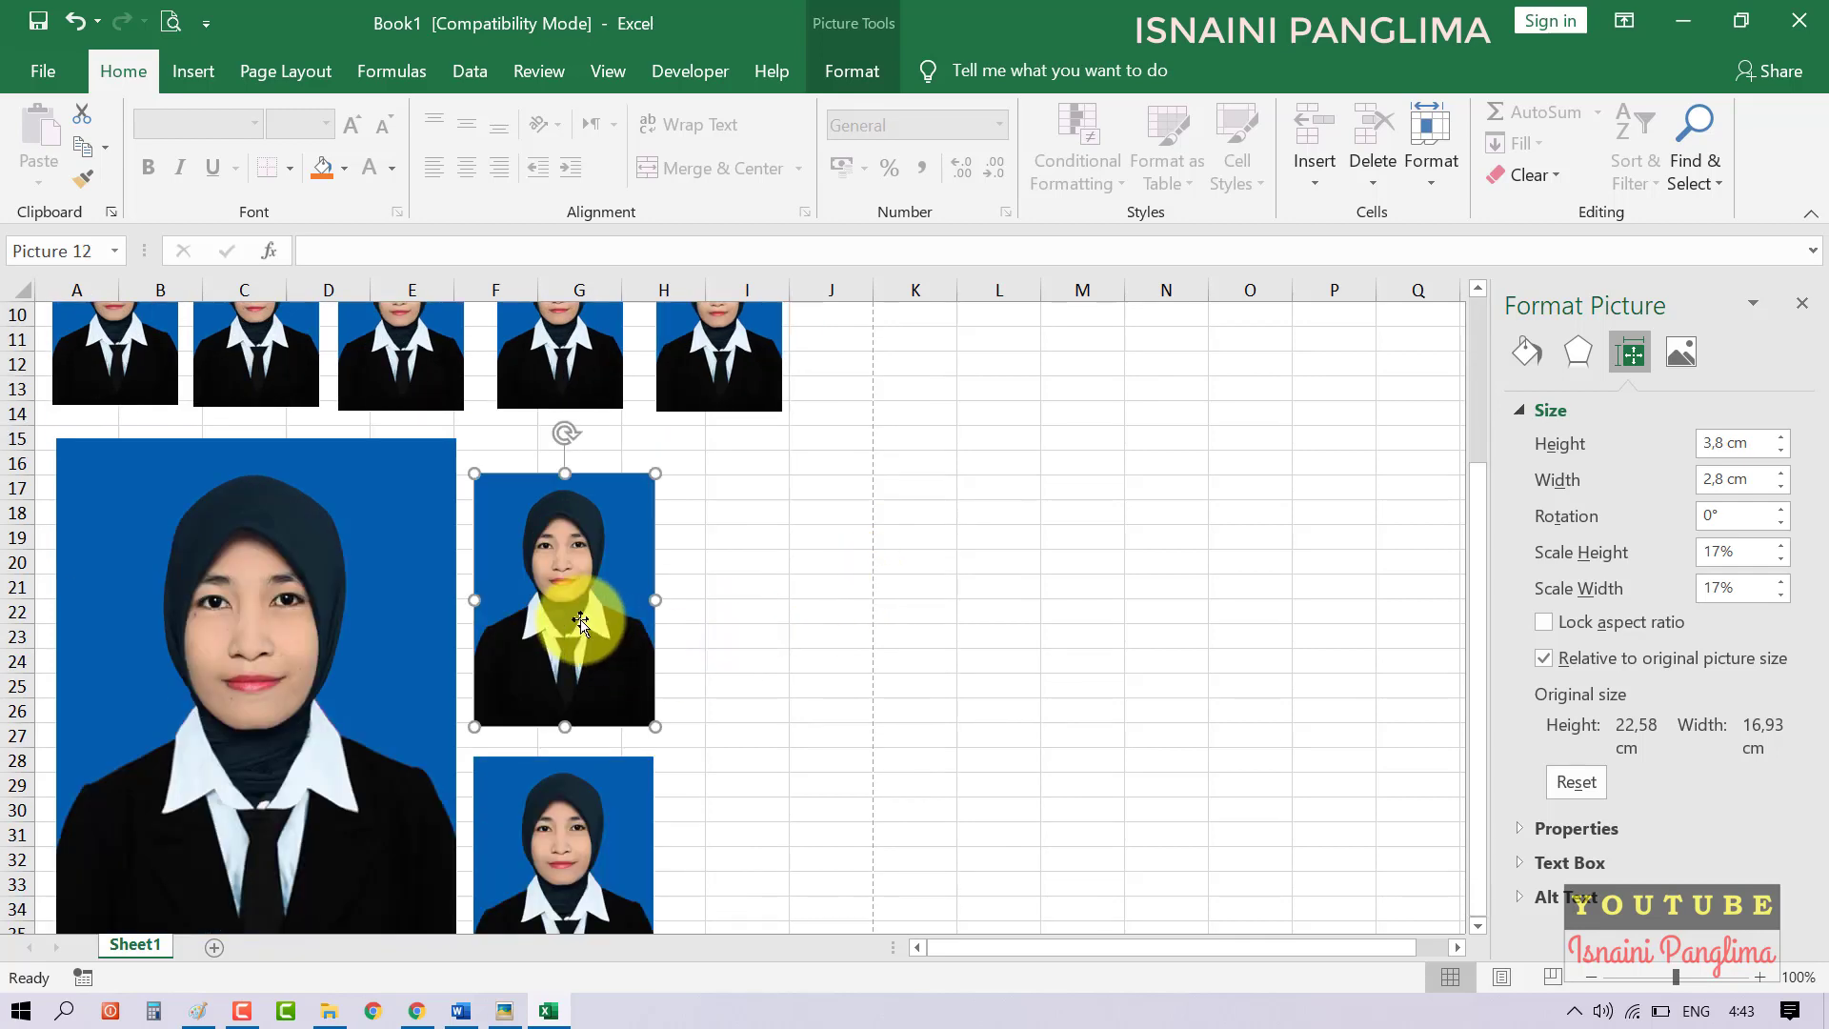
{"action": "scroll", "coordinate": [653, 706], "scroll_direction": "down", "scroll_amount": 1}
{"action": "left_click", "coordinate": [604, 763], "text": "ctrl"}
{"action": "scroll", "coordinate": [673, 612], "scroll_direction": "down", "scroll_amount": 2}
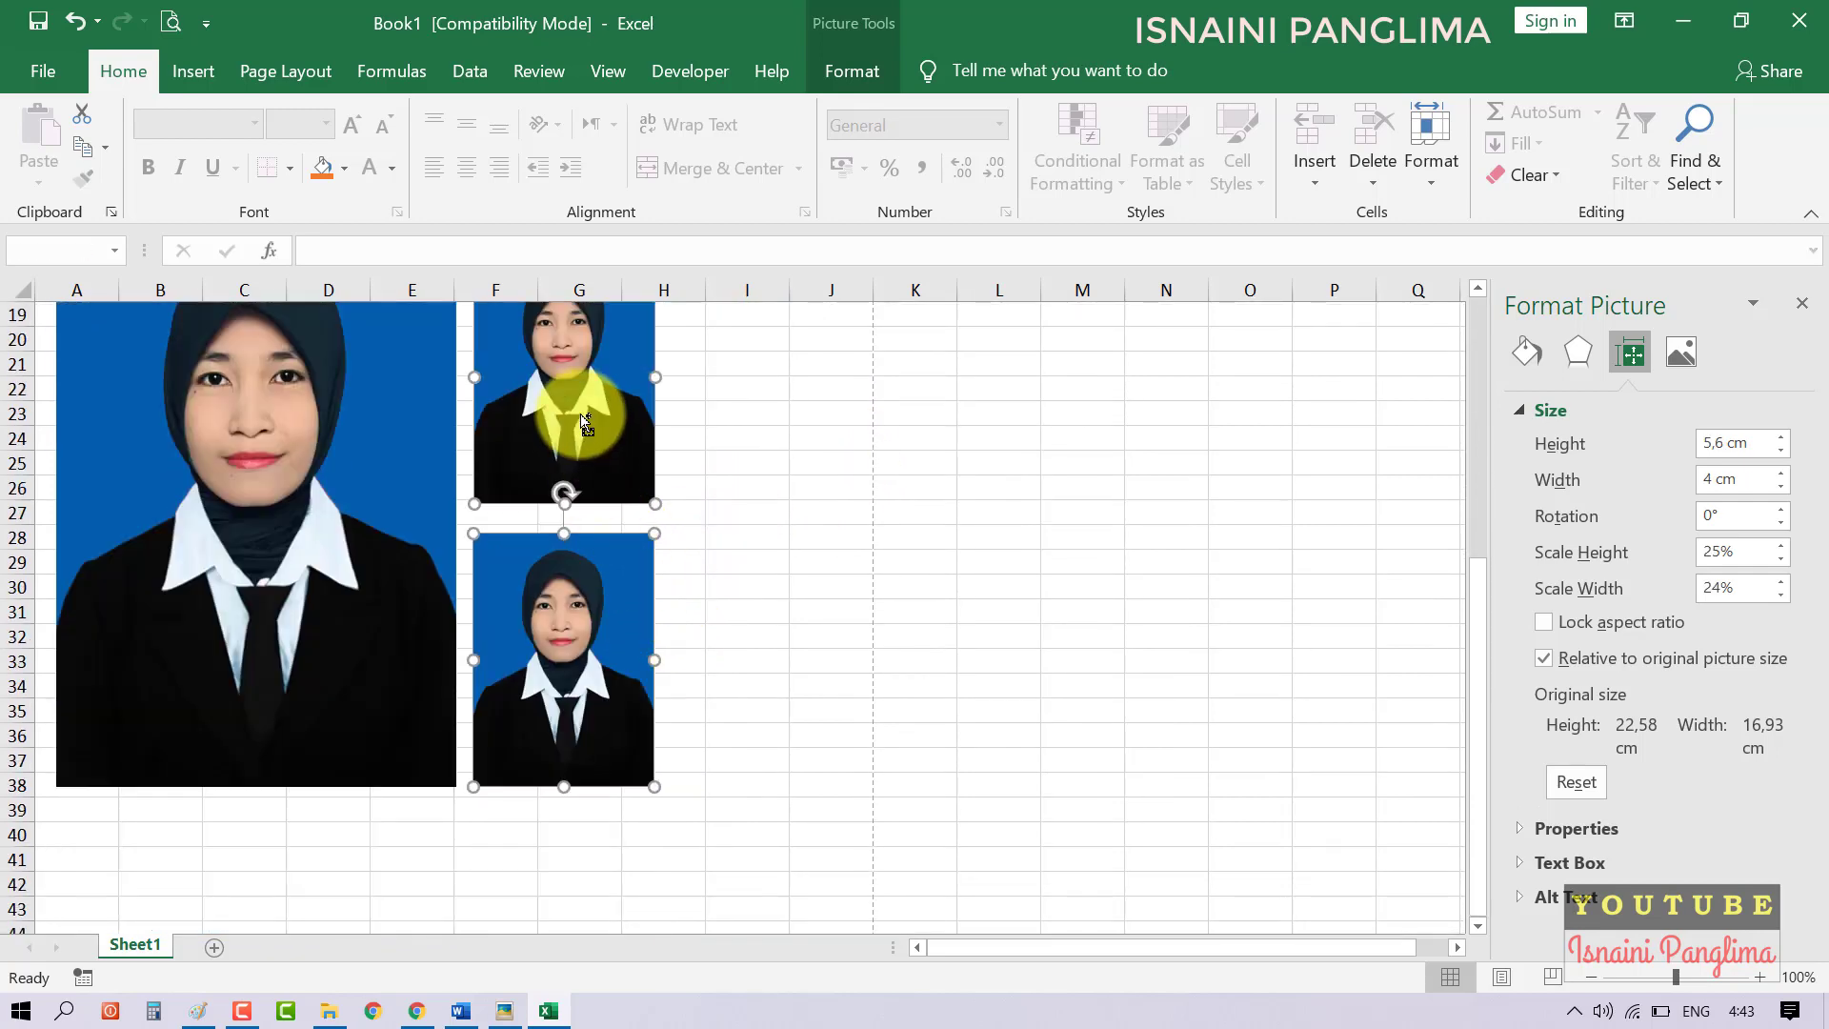
{"action": "left_click_drag", "start_coordinate": [585, 423], "coordinate": [777, 424]}
- Place a 4 x 6 copy below the large photo, rotate it to 270°, and duplicate it beside
{"action": "scroll", "coordinate": [666, 571], "scroll_direction": "down", "scroll_amount": 6}
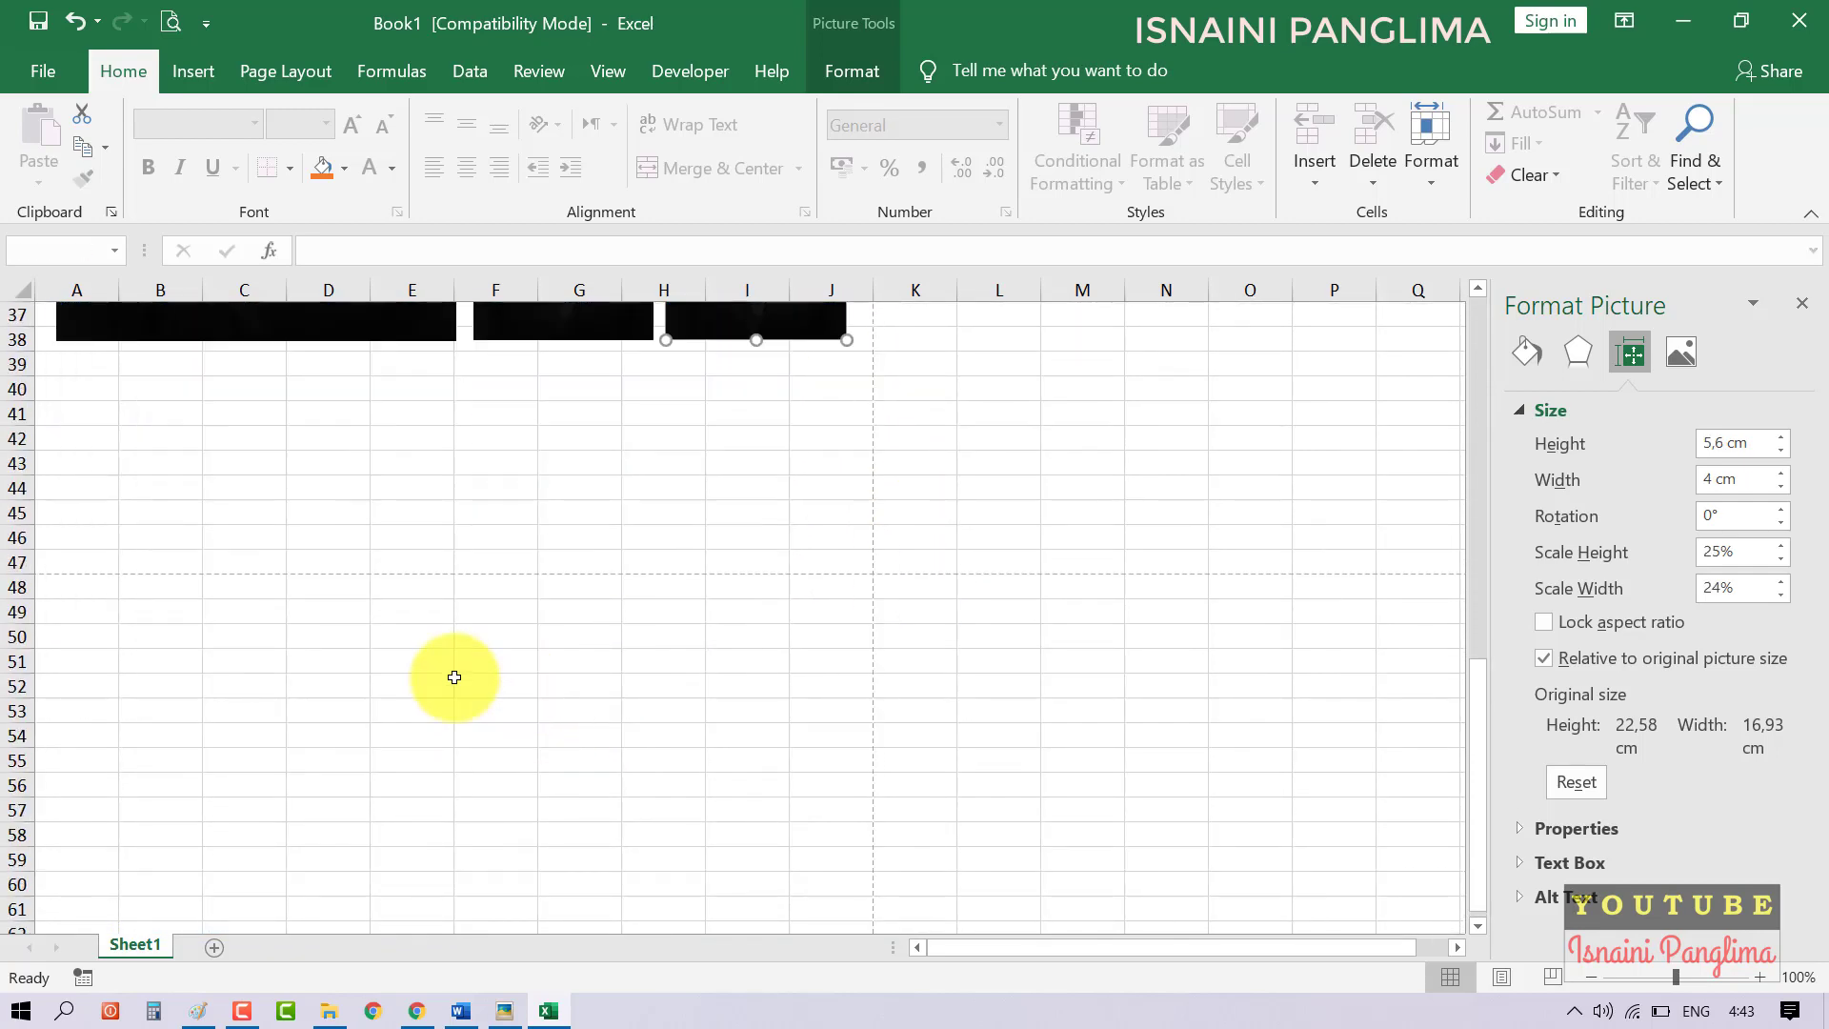
{"action": "scroll", "coordinate": [204, 400], "scroll_direction": "up", "scroll_amount": 6}
{"action": "scroll", "coordinate": [216, 437], "scroll_direction": "down", "scroll_amount": 3}
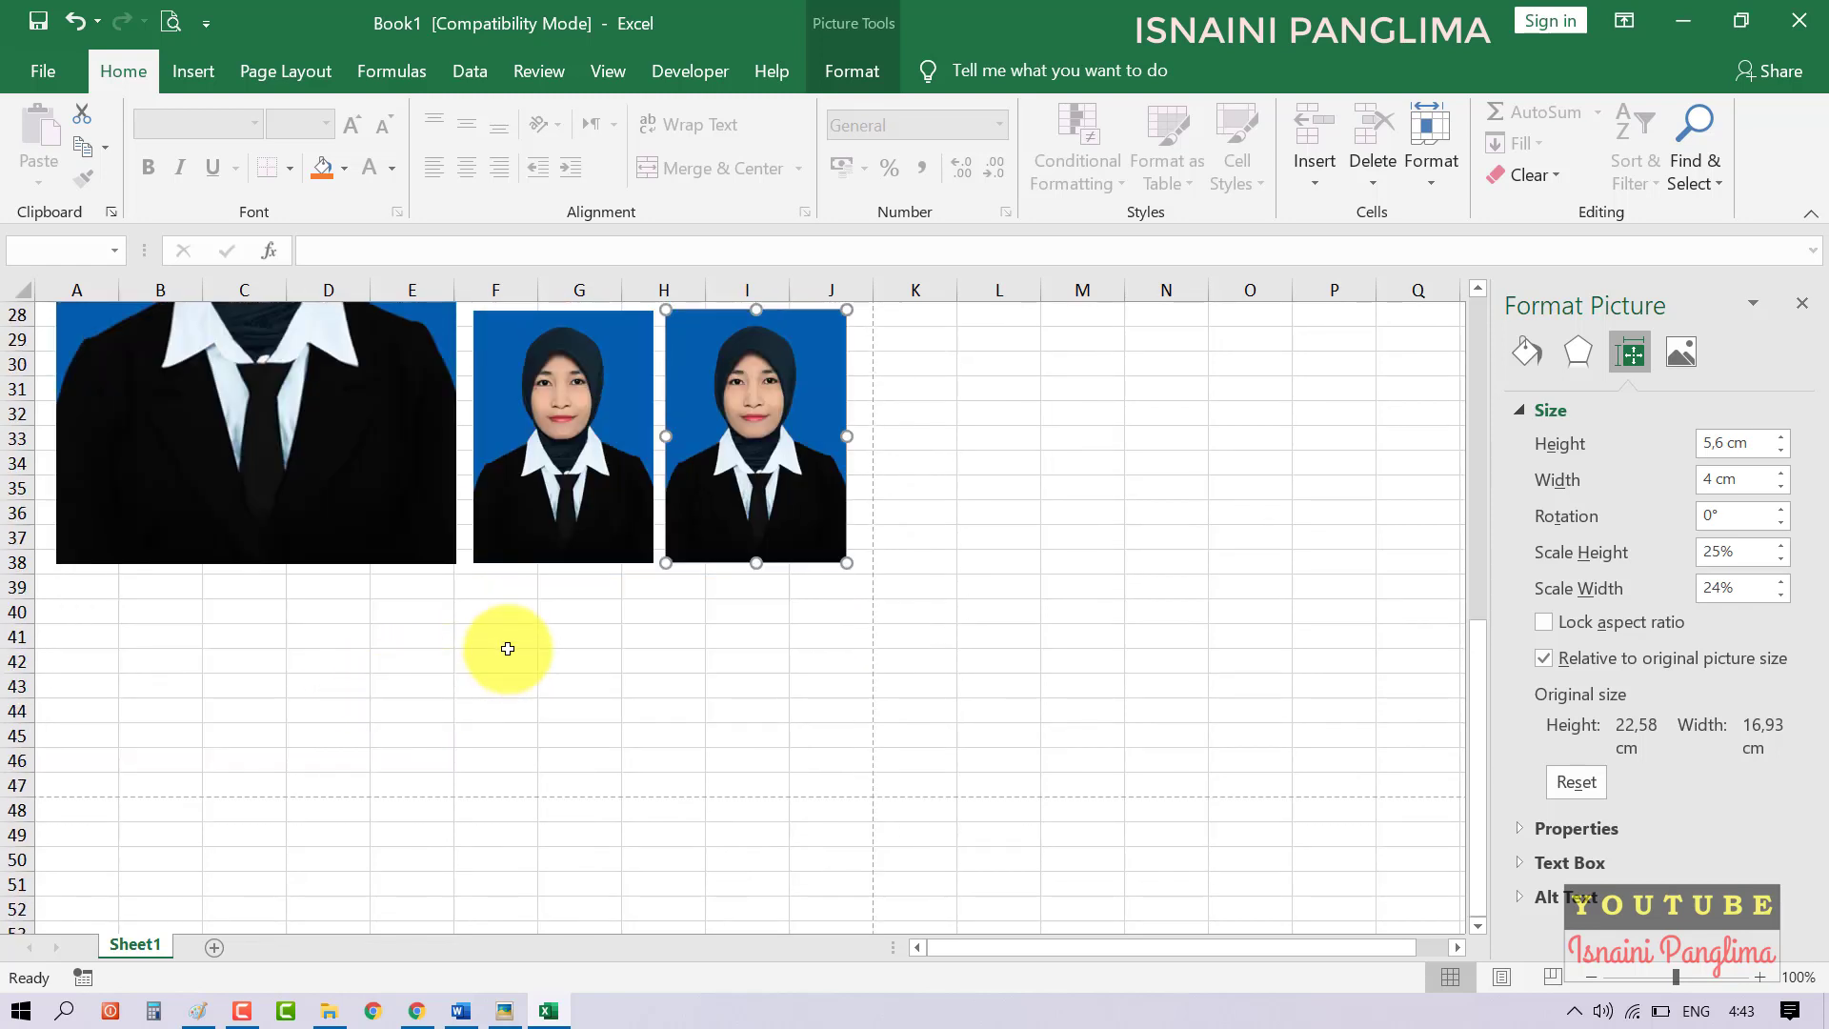
{"action": "left_click", "coordinate": [592, 490]}
{"action": "mouse_move", "coordinate": [572, 417]}
{"action": "left_mouse_down"}
{"action": "mouse_move", "coordinate": [230, 688]}
{"action": "mouse_move", "coordinate": [261, 713]}
{"action": "left_mouse_up"}
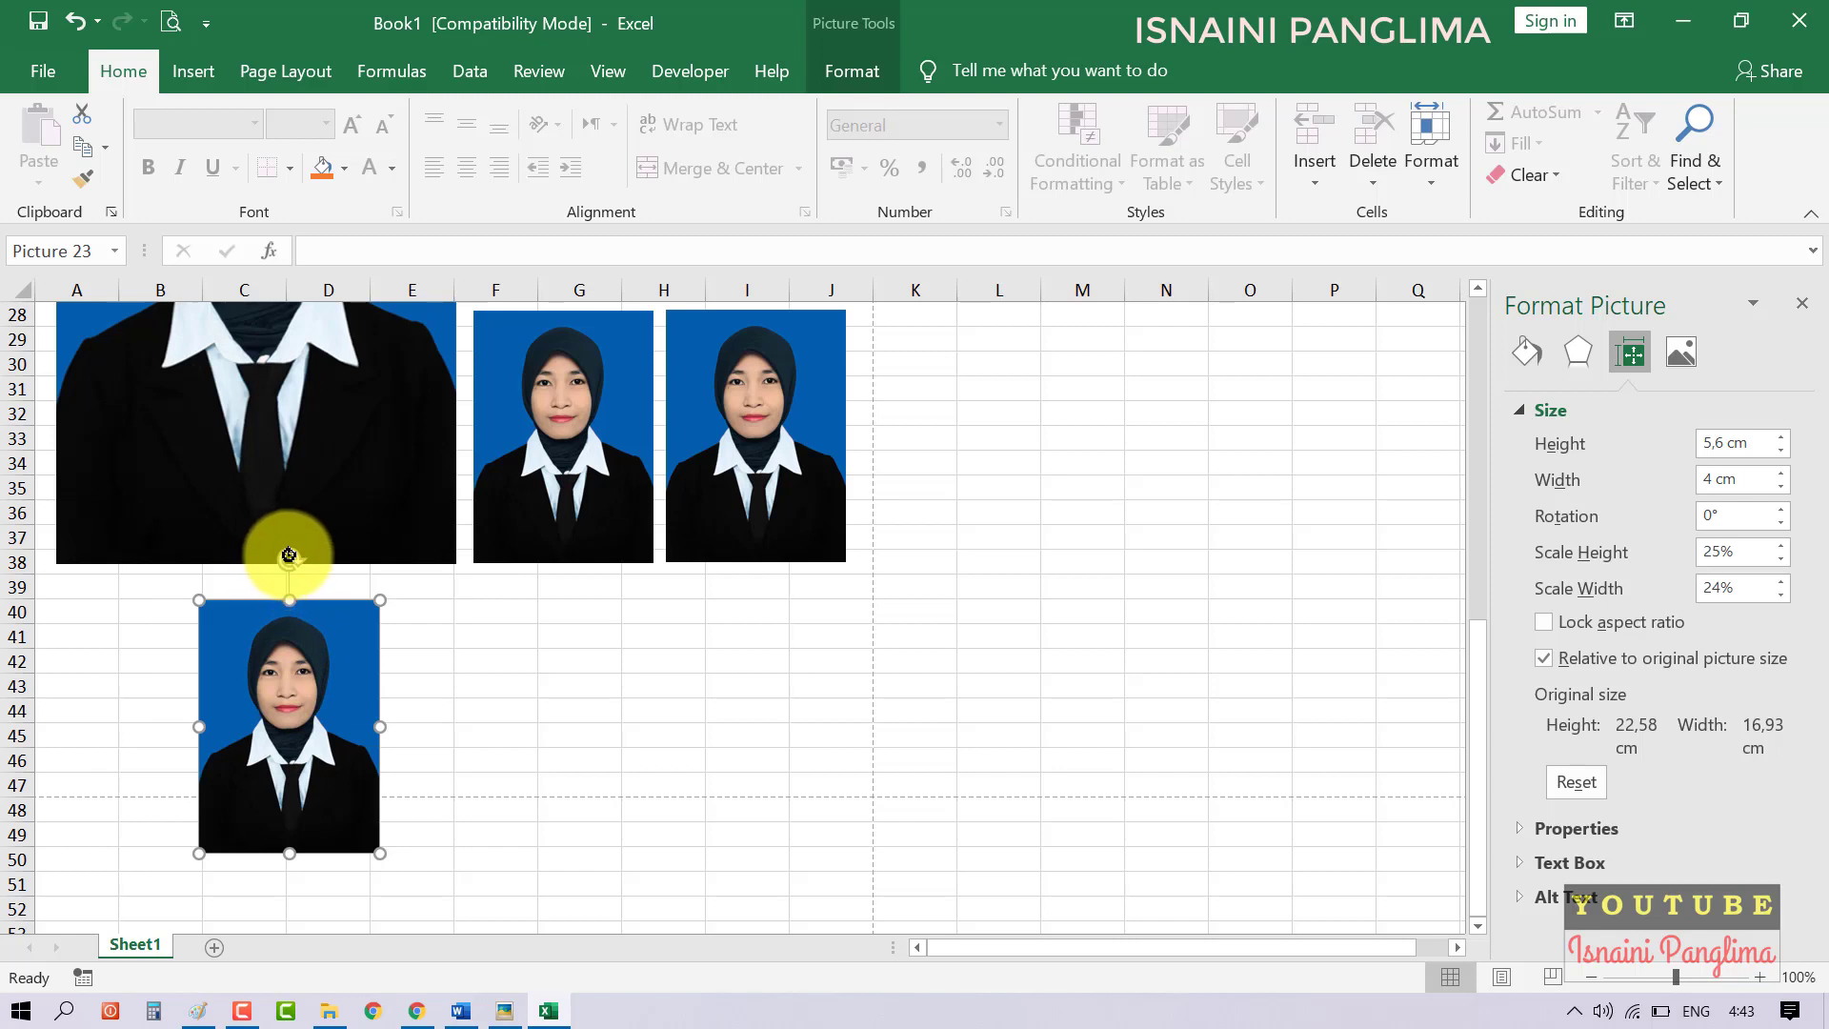
{"action": "left_click_drag", "start_coordinate": [289, 554], "coordinate": [108, 724]}
{"action": "left_click_drag", "start_coordinate": [246, 697], "coordinate": [531, 698]}
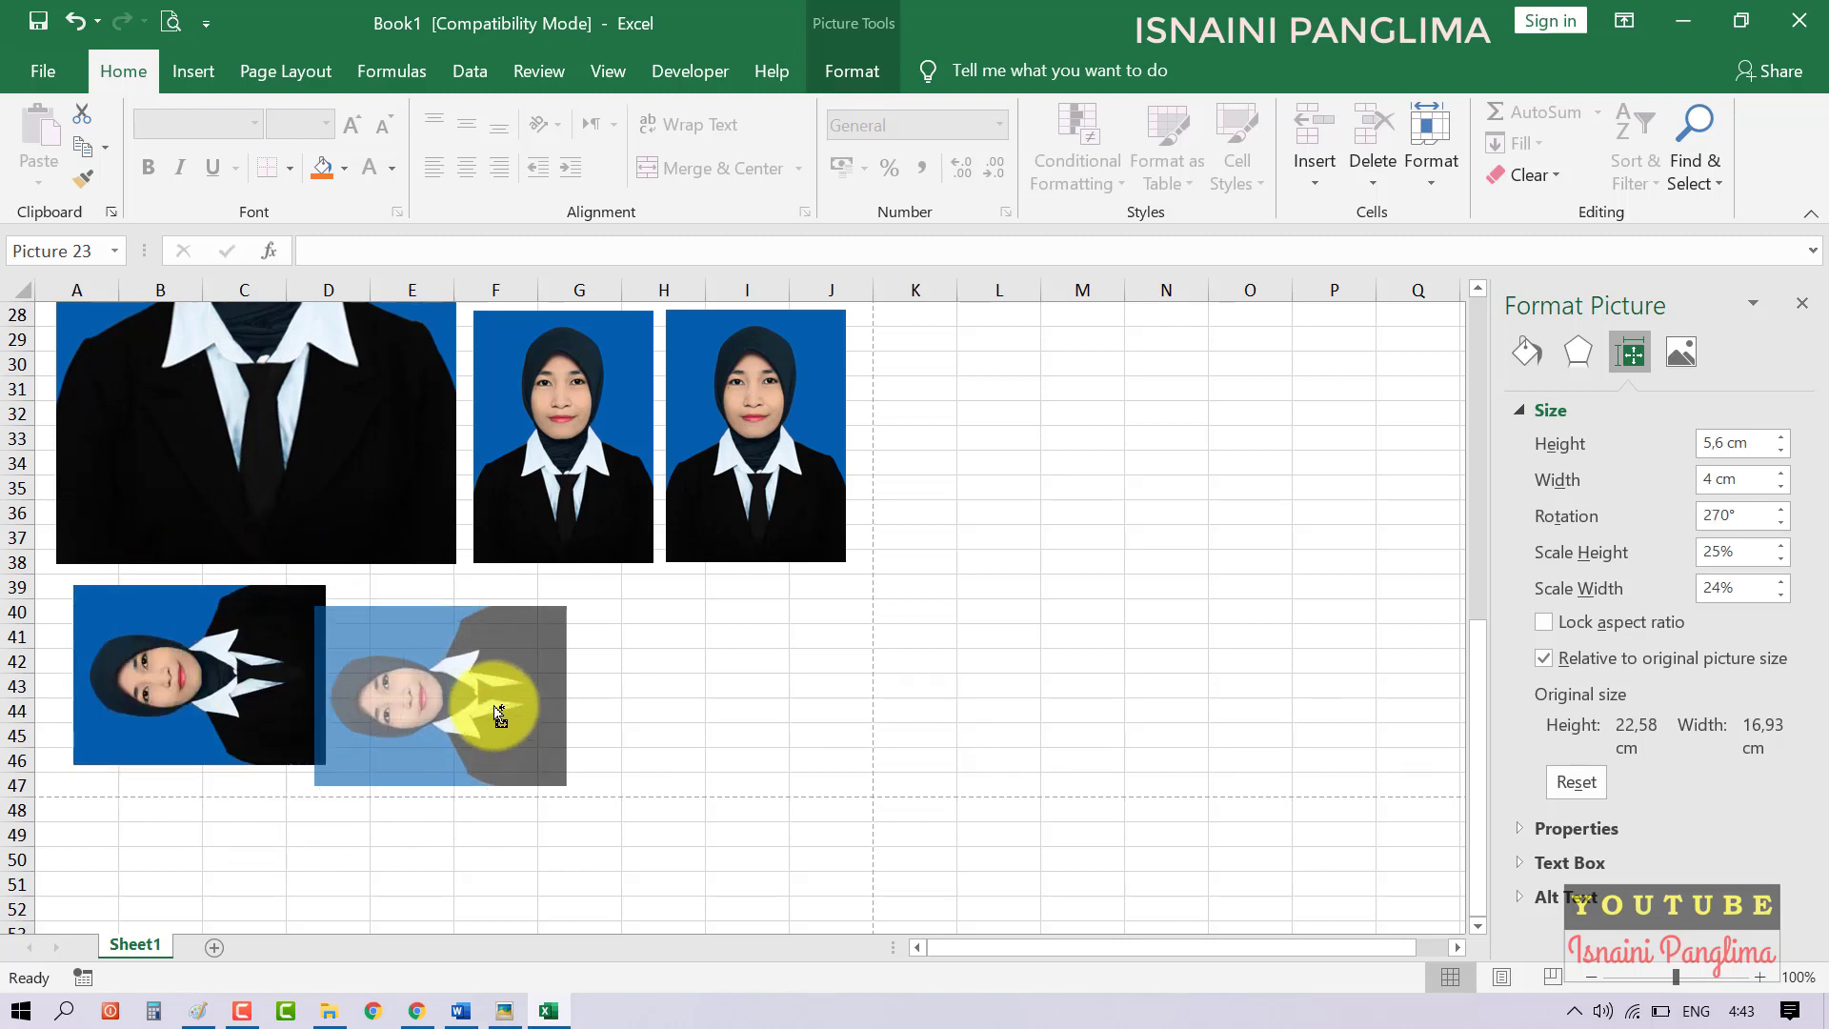
{"action": "left_click", "coordinate": [992, 639]}
- Add another 3 x 4 photo copy in the bottom rows 39–46
{"action": "scroll", "coordinate": [986, 624], "scroll_direction": "up", "scroll_amount": 4}
{"action": "scroll", "coordinate": [946, 592], "scroll_direction": "up", "scroll_amount": 2}
{"action": "scroll", "coordinate": [946, 591], "scroll_direction": "up", "scroll_amount": 3}
{"action": "left_click", "coordinate": [715, 515]}
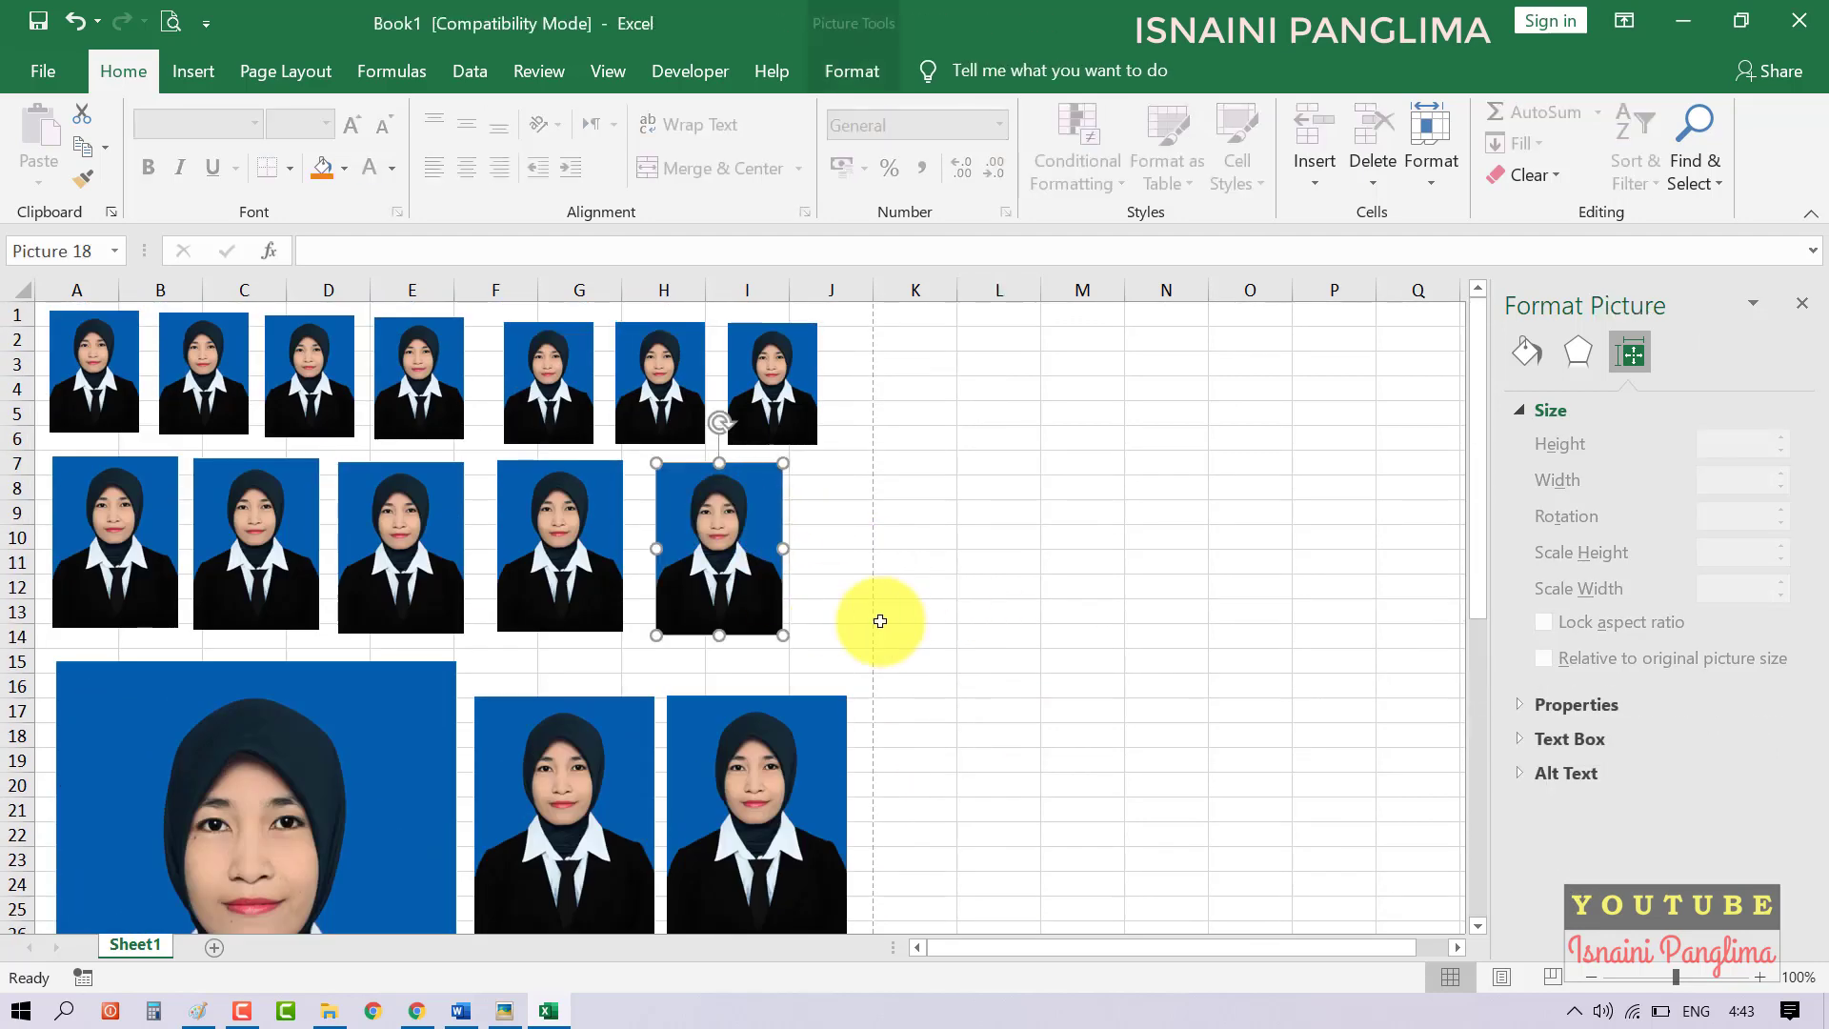
{"action": "left_click_drag", "start_coordinate": [714, 550], "coordinate": [690, 718]}
{"action": "scroll", "coordinate": [689, 717], "scroll_direction": "down", "scroll_amount": 9}
{"action": "left_click", "coordinate": [996, 709]}
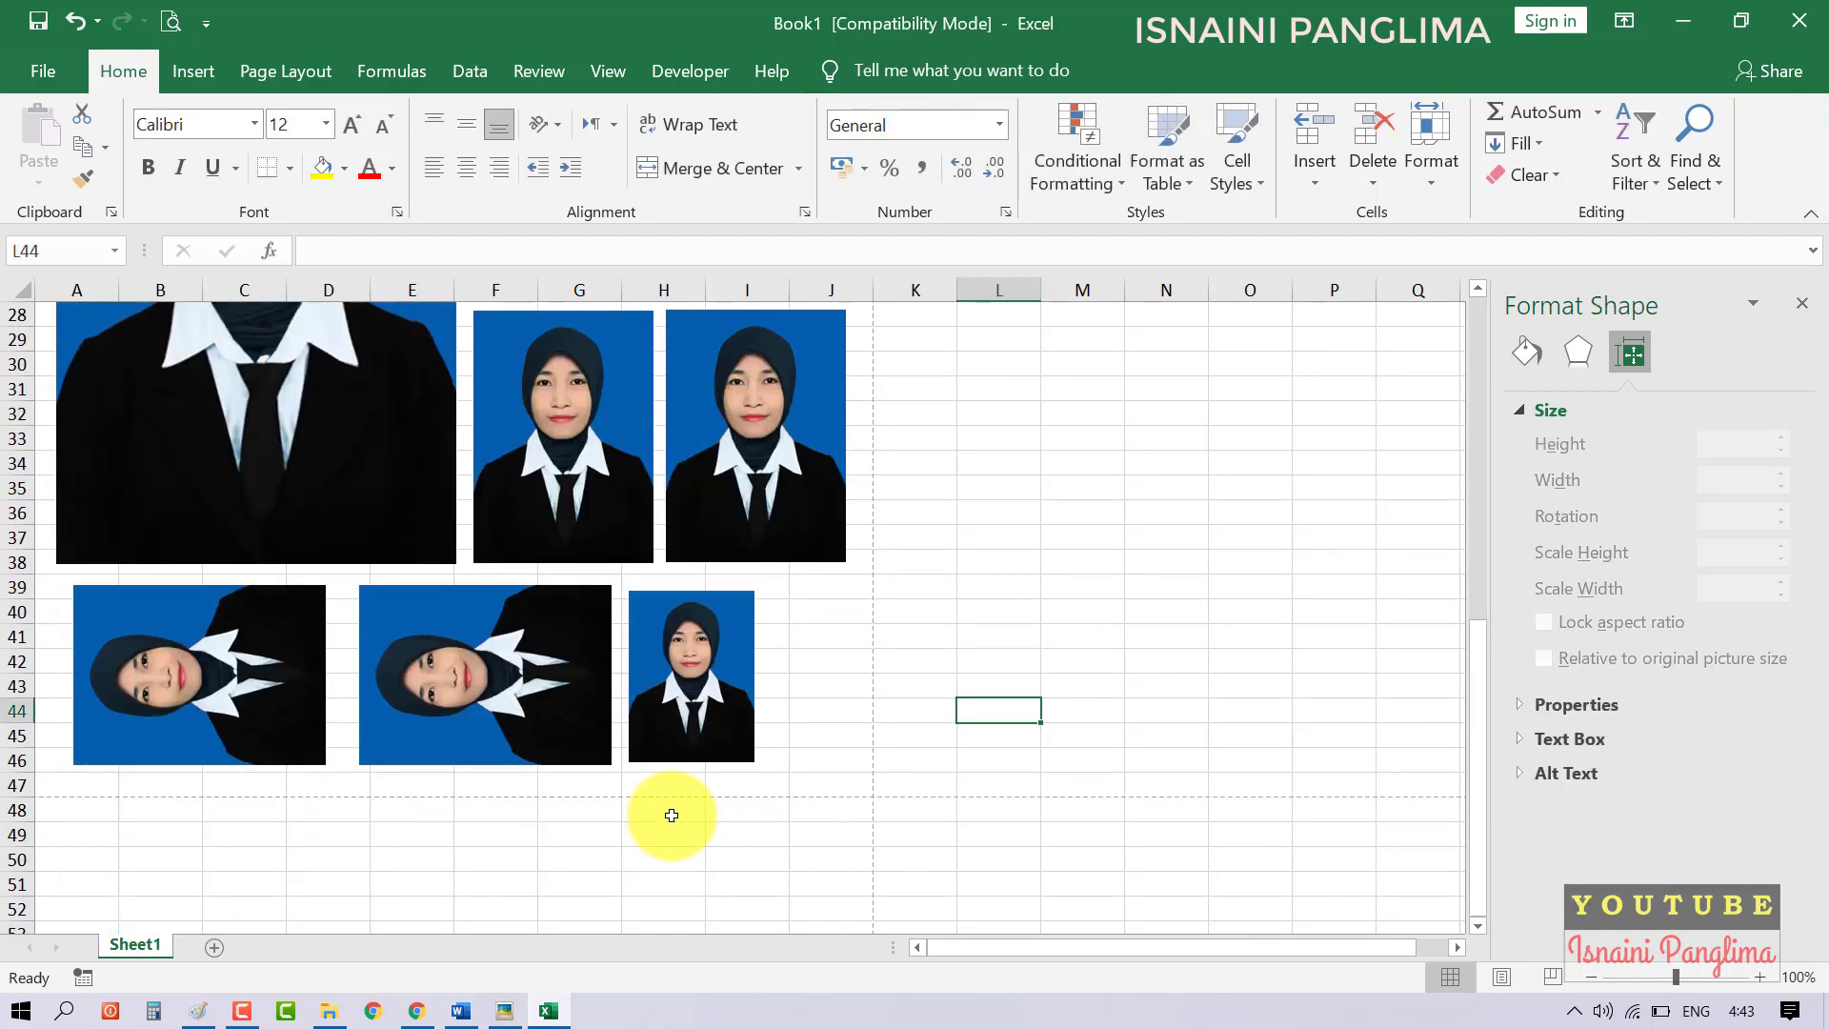
{"action": "scroll", "coordinate": [695, 678], "scroll_direction": "up", "scroll_amount": 9}
{"action": "scroll", "coordinate": [705, 690], "scroll_direction": "down", "scroll_amount": 8}
{"action": "scroll", "coordinate": [870, 735], "scroll_direction": "down", "scroll_amount": 5}
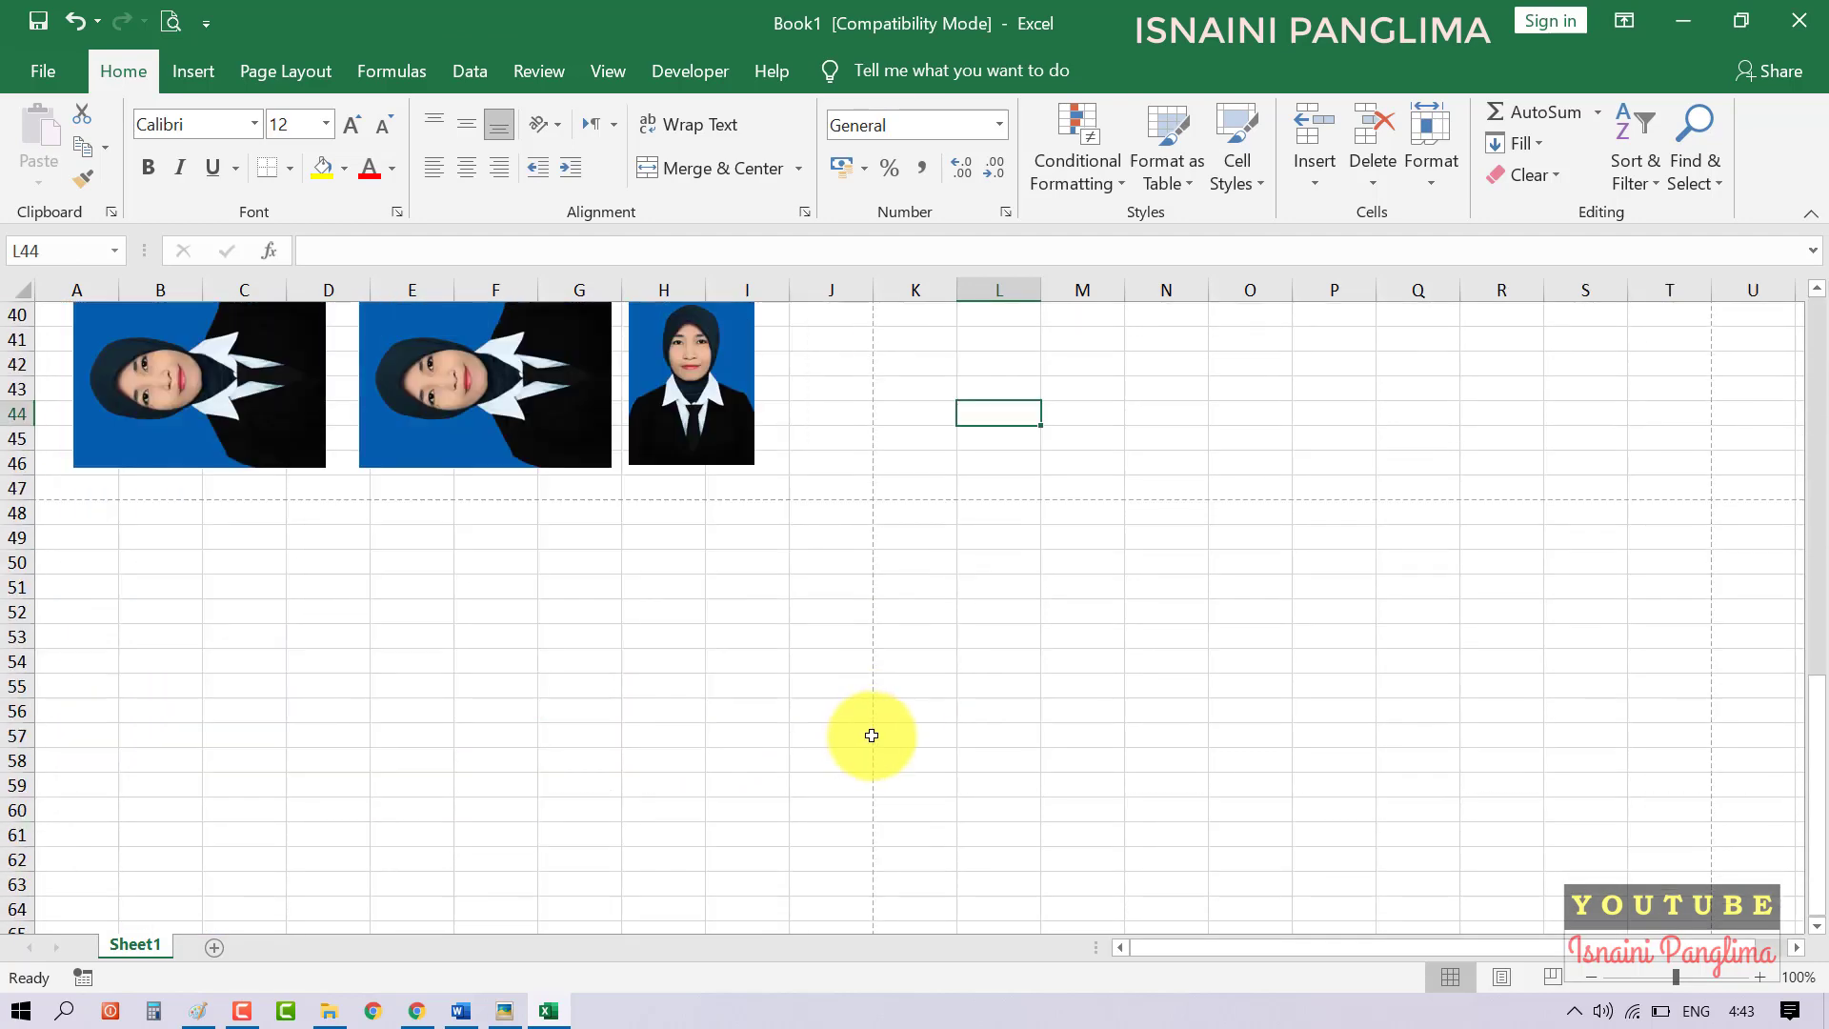
{"action": "scroll", "coordinate": [869, 734], "scroll_direction": "up", "scroll_amount": 5}
{"action": "scroll", "coordinate": [838, 724], "scroll_direction": "up", "scroll_amount": 8}
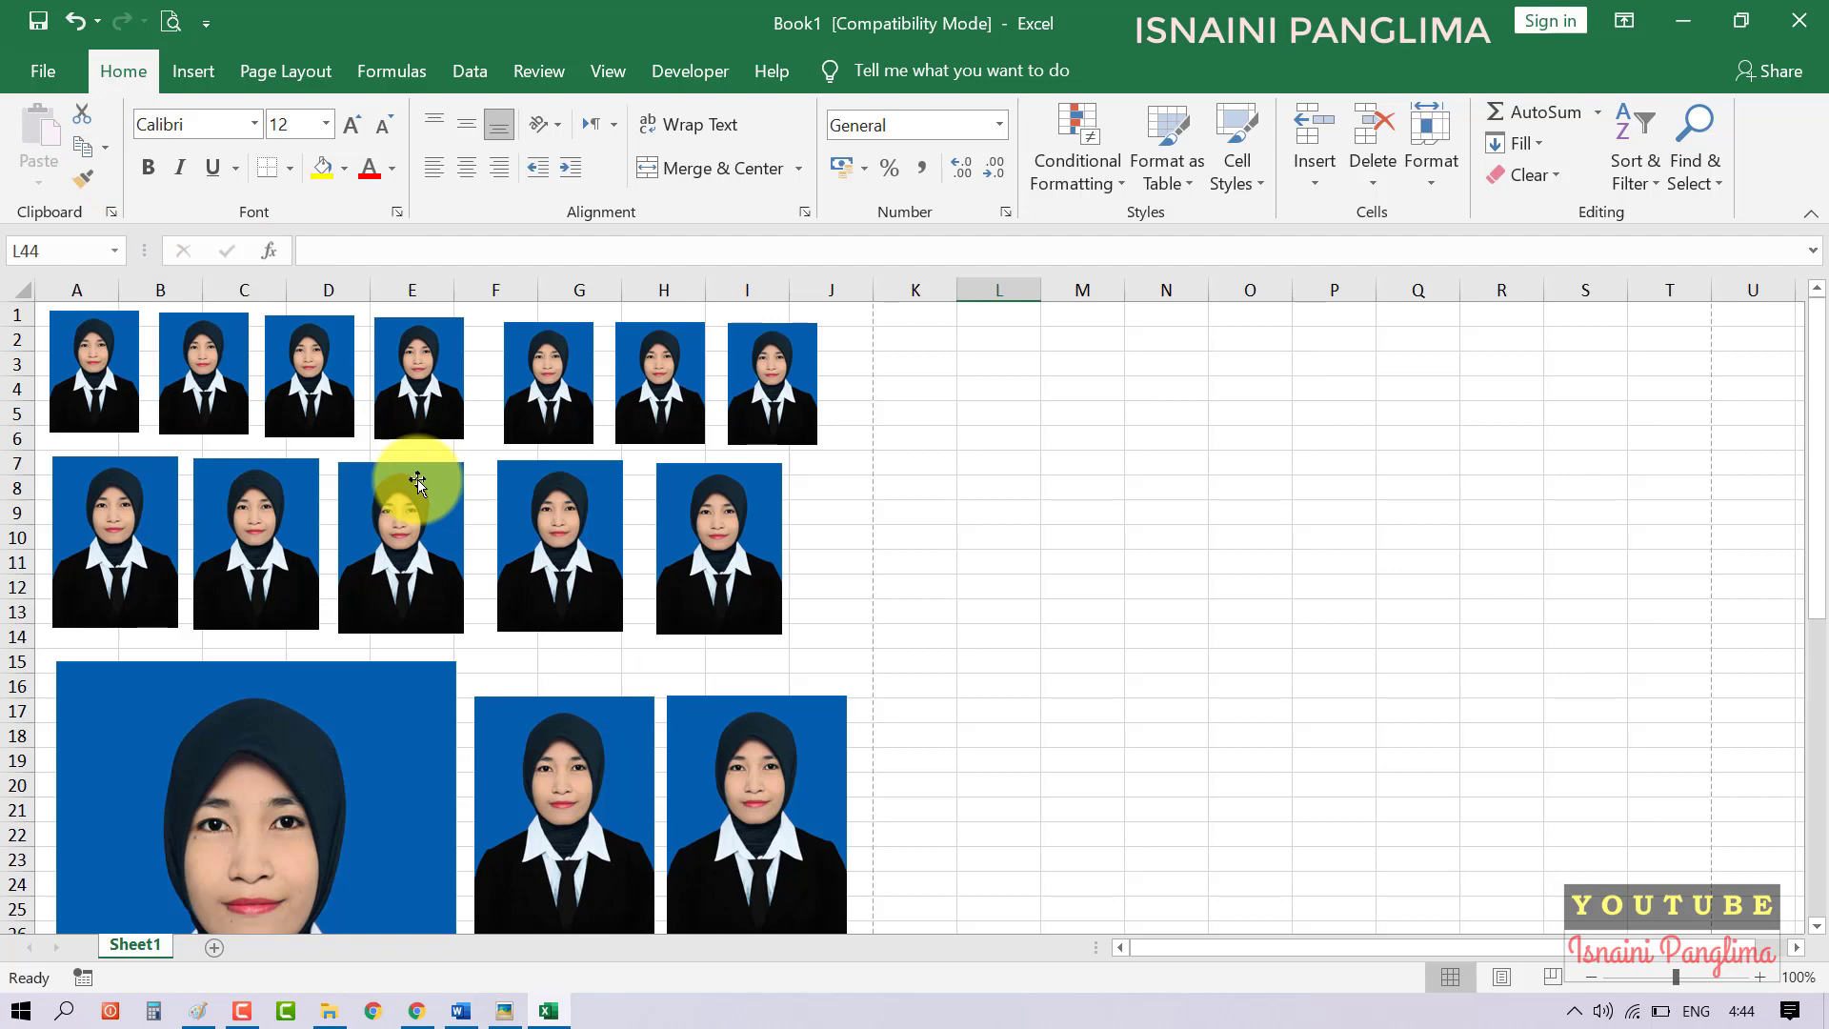
- In printer properties, keep A4 paper, choose Epson Premium Glossy, and set quality to High
{"action": "key", "text": "ctrl+p"}
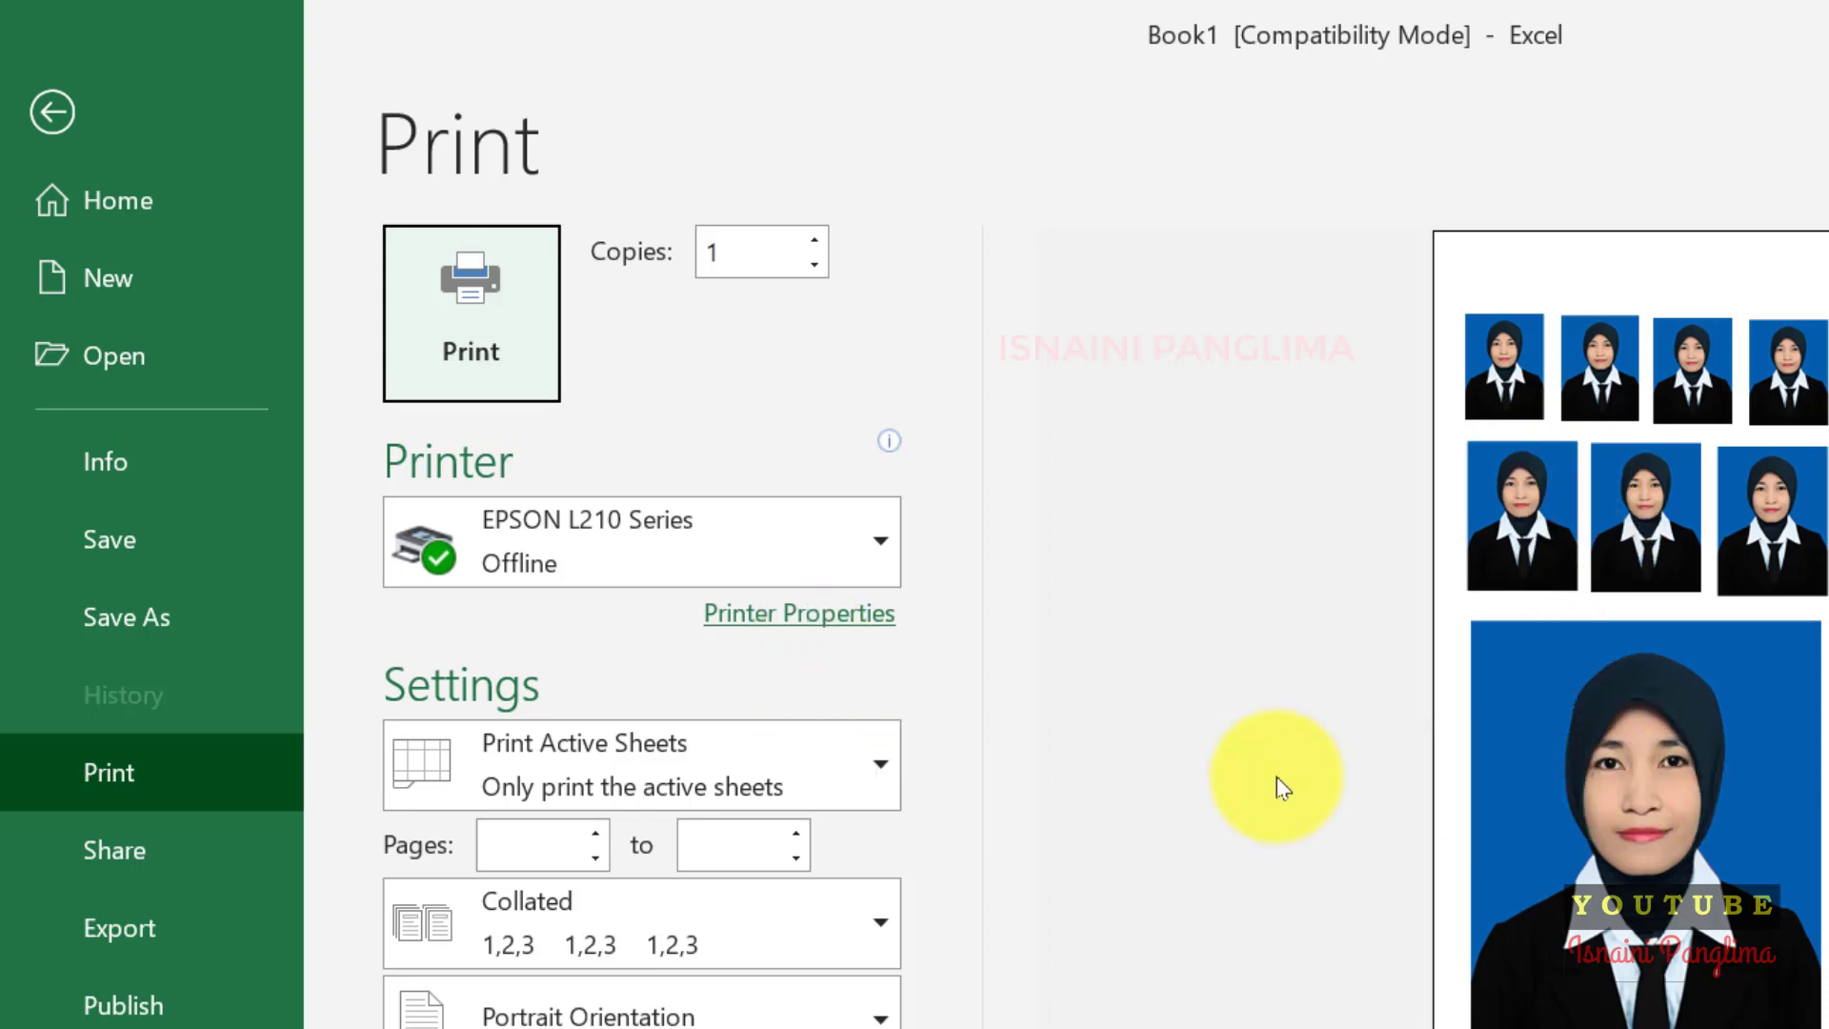
{"action": "left_click", "coordinate": [869, 624]}
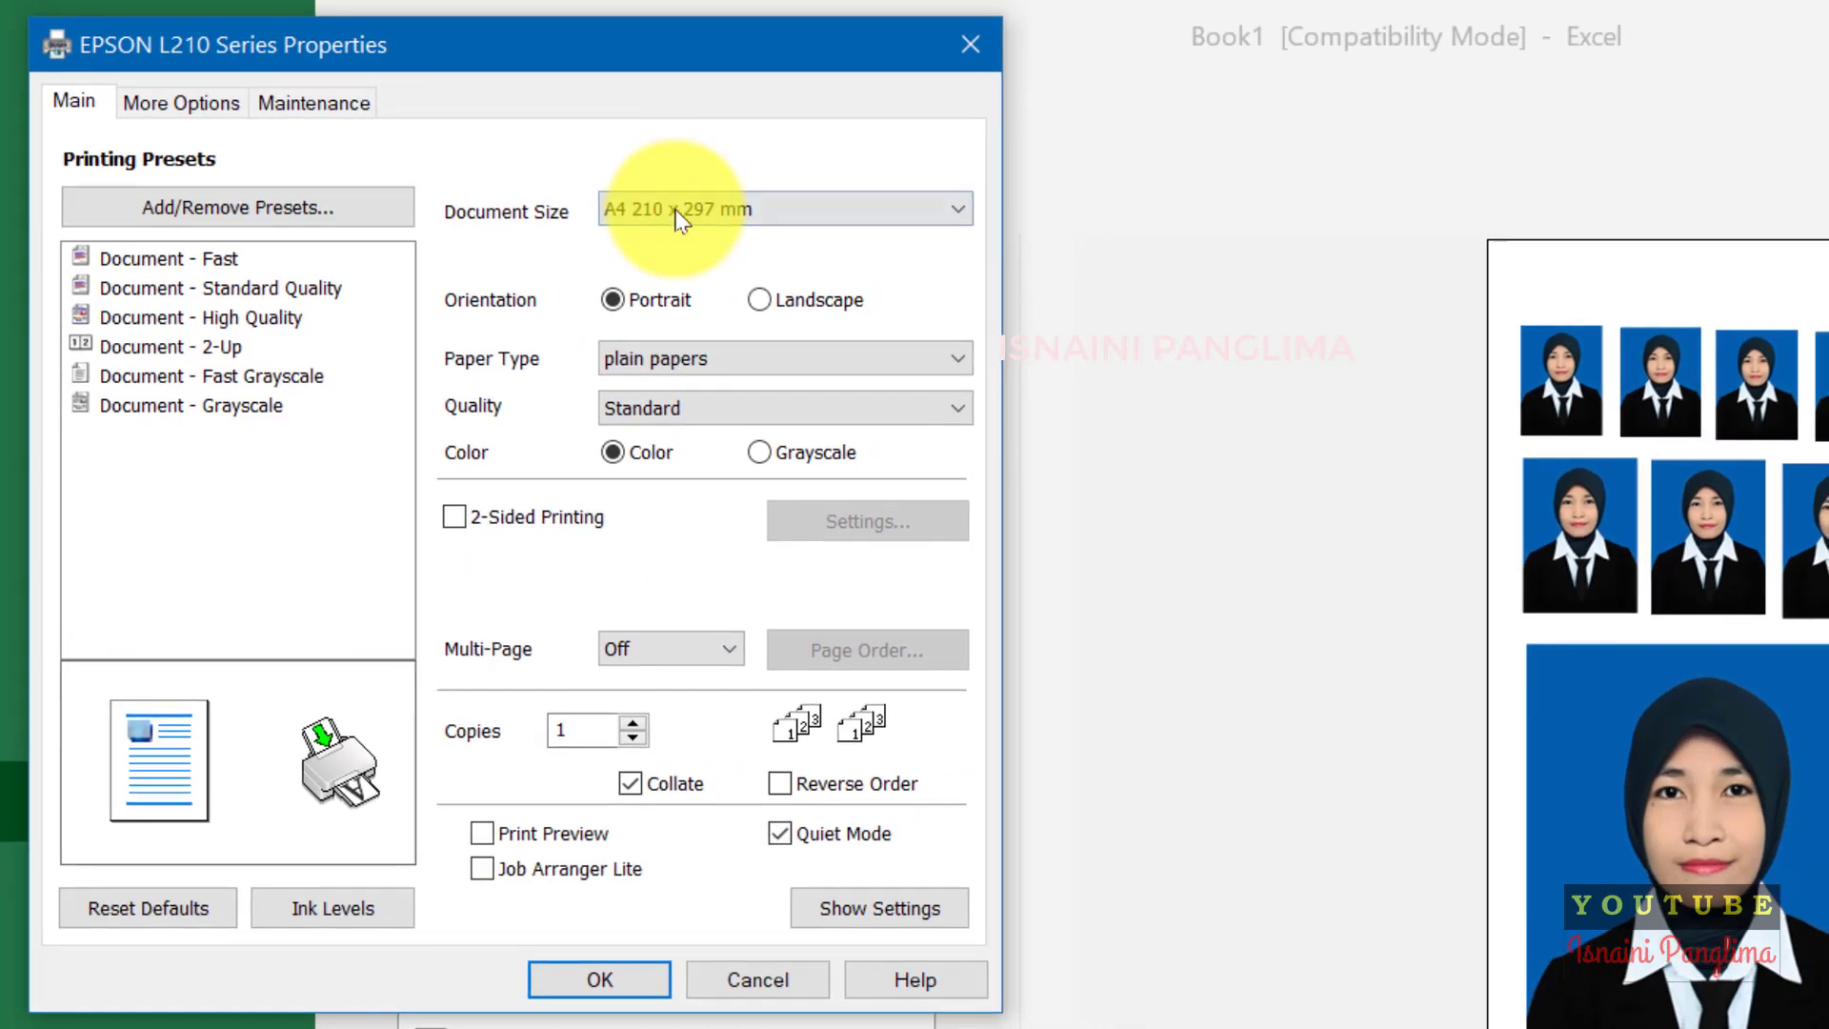
{"action": "left_click", "coordinate": [676, 210]}
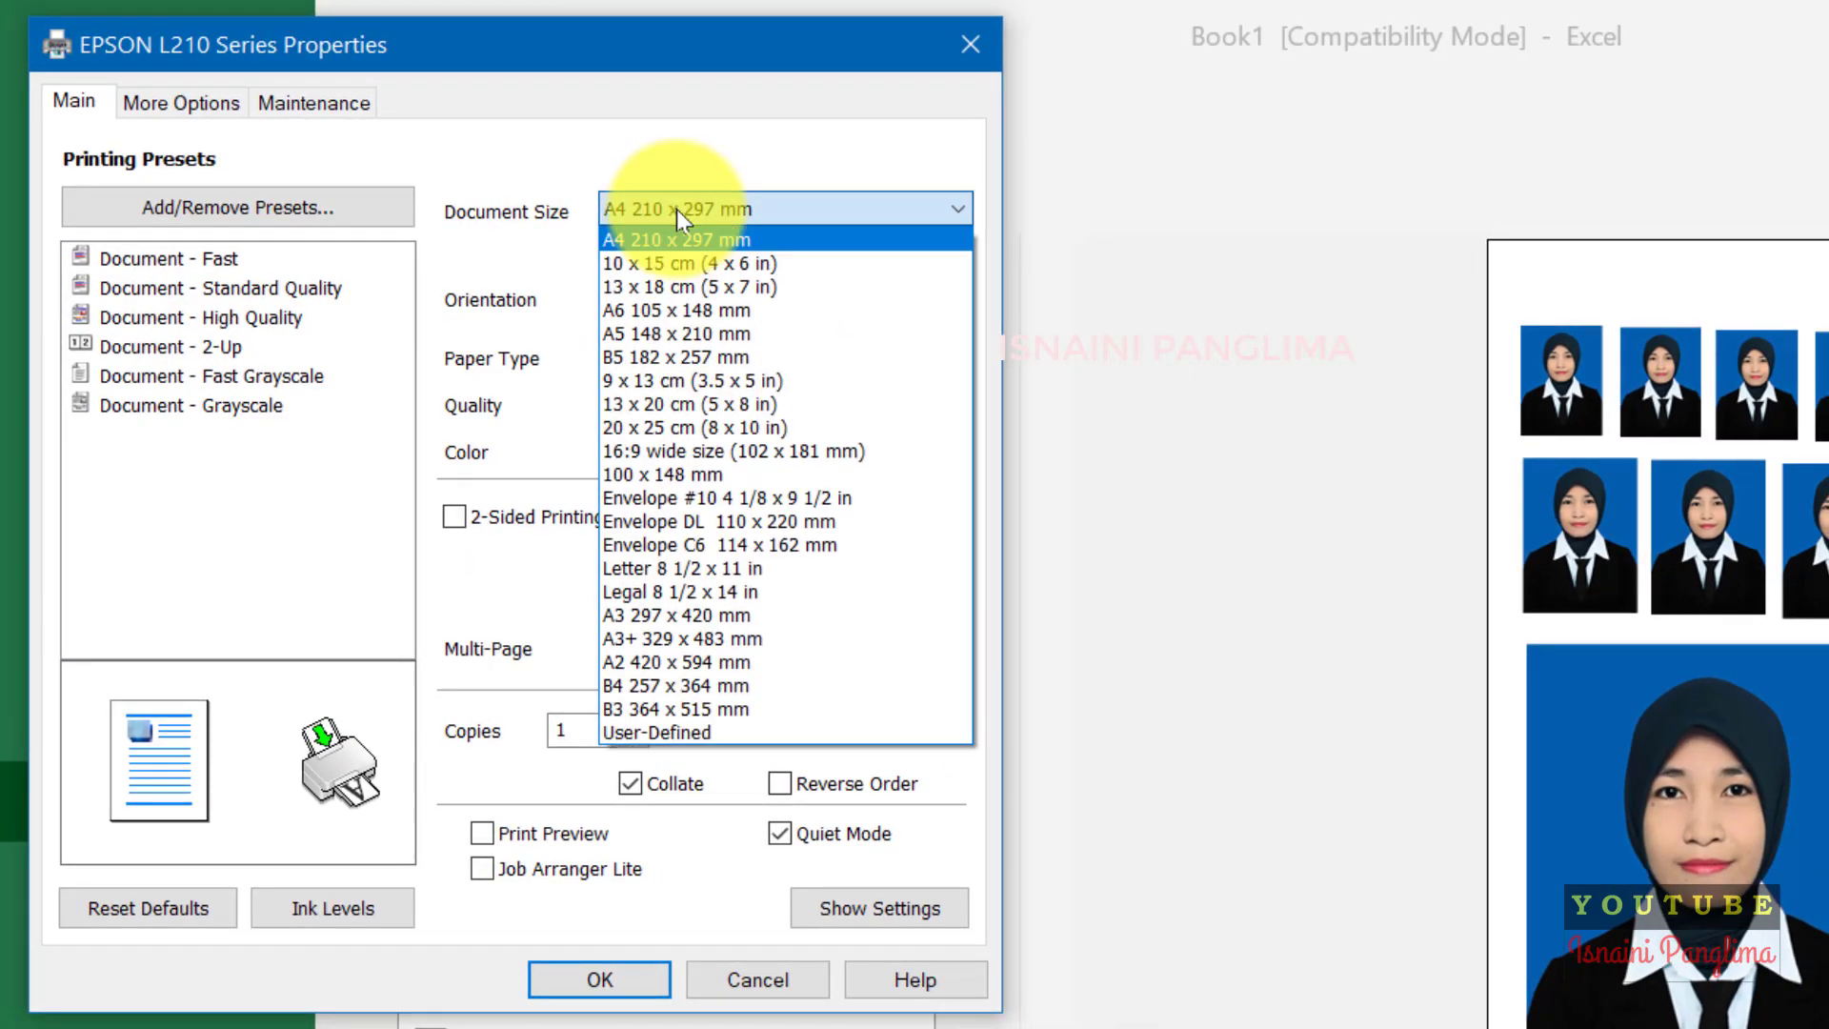
{"action": "left_click", "coordinate": [640, 243]}
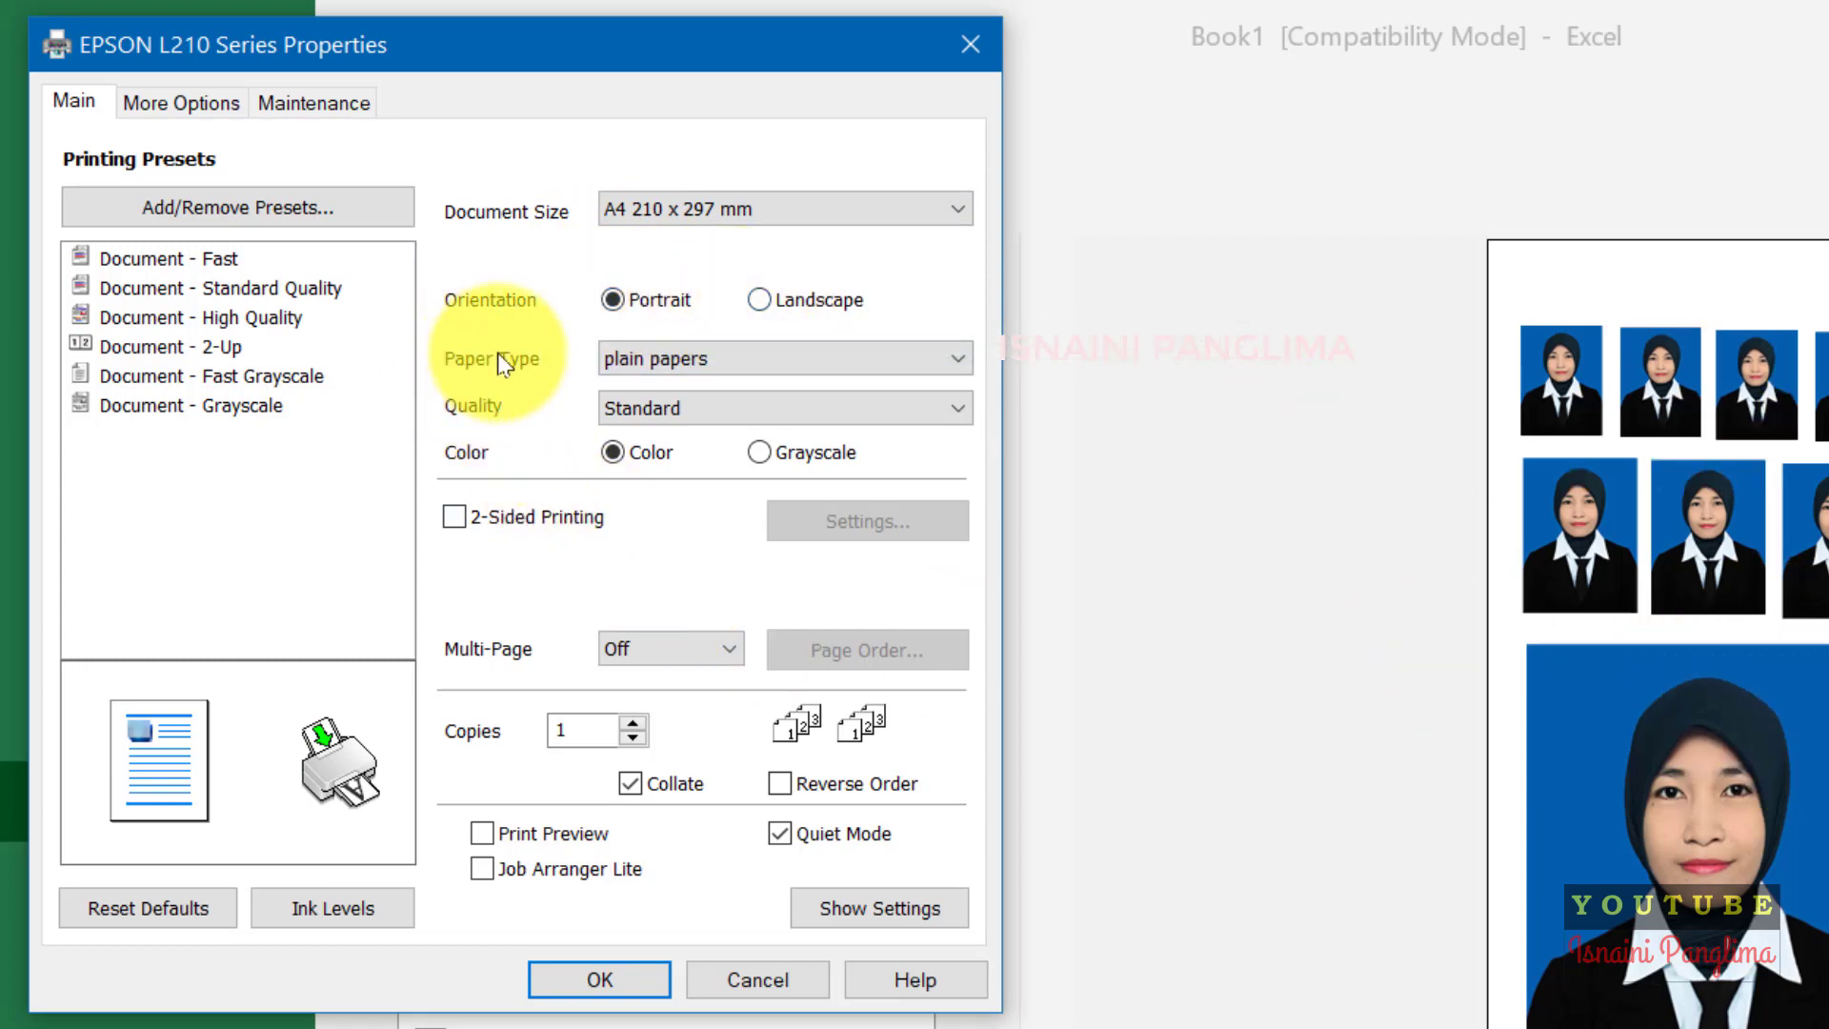
{"action": "left_click", "coordinate": [668, 355]}
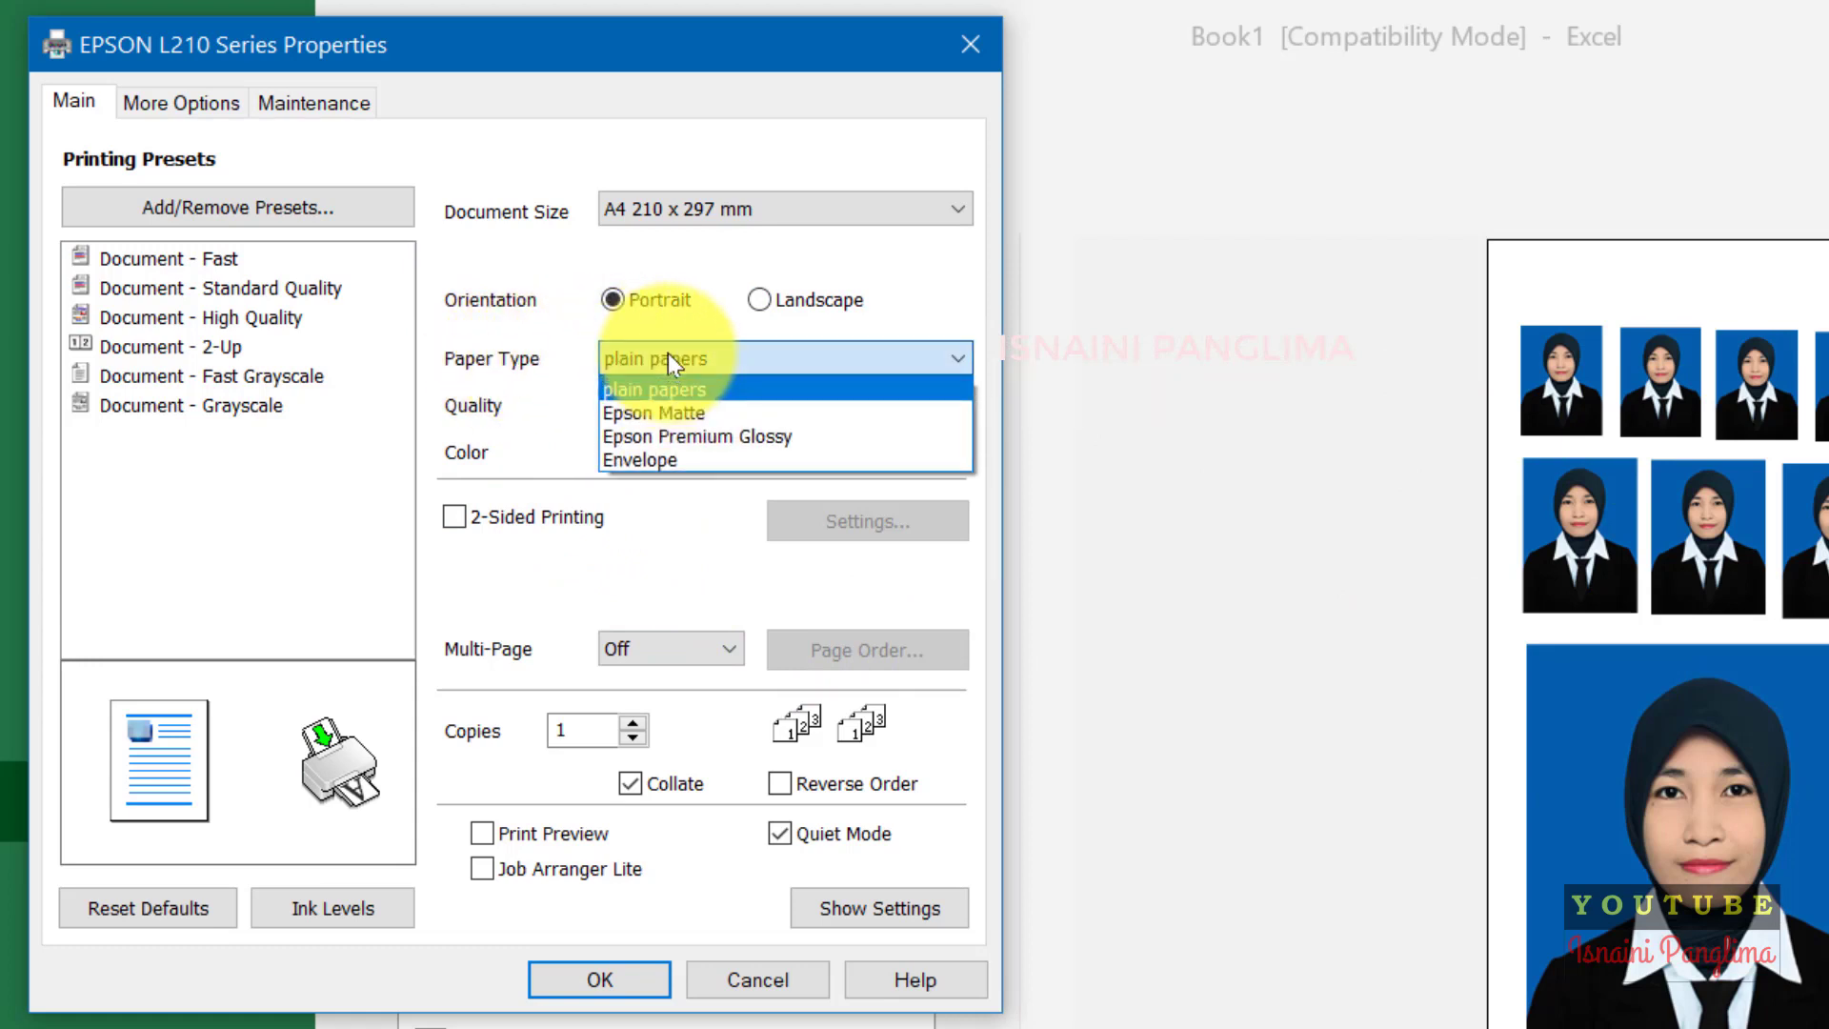
{"action": "left_click", "coordinate": [727, 435]}
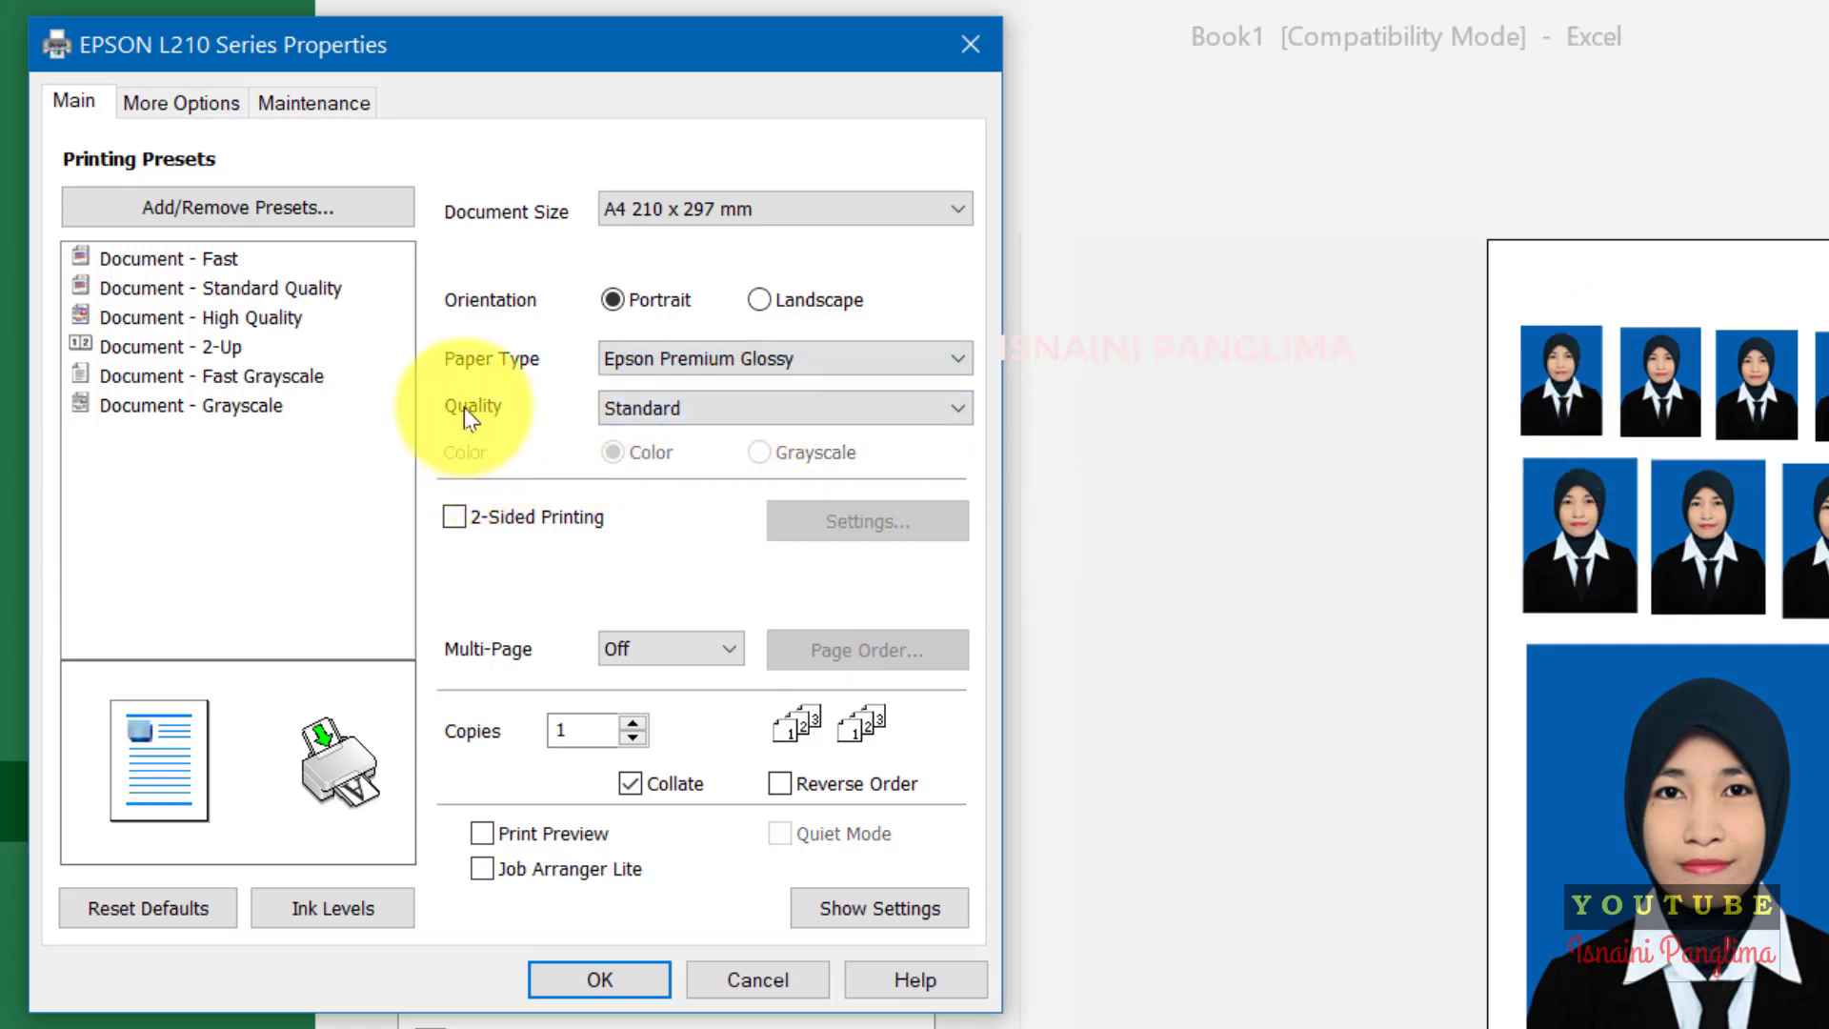
{"action": "left_click", "coordinate": [678, 402]}
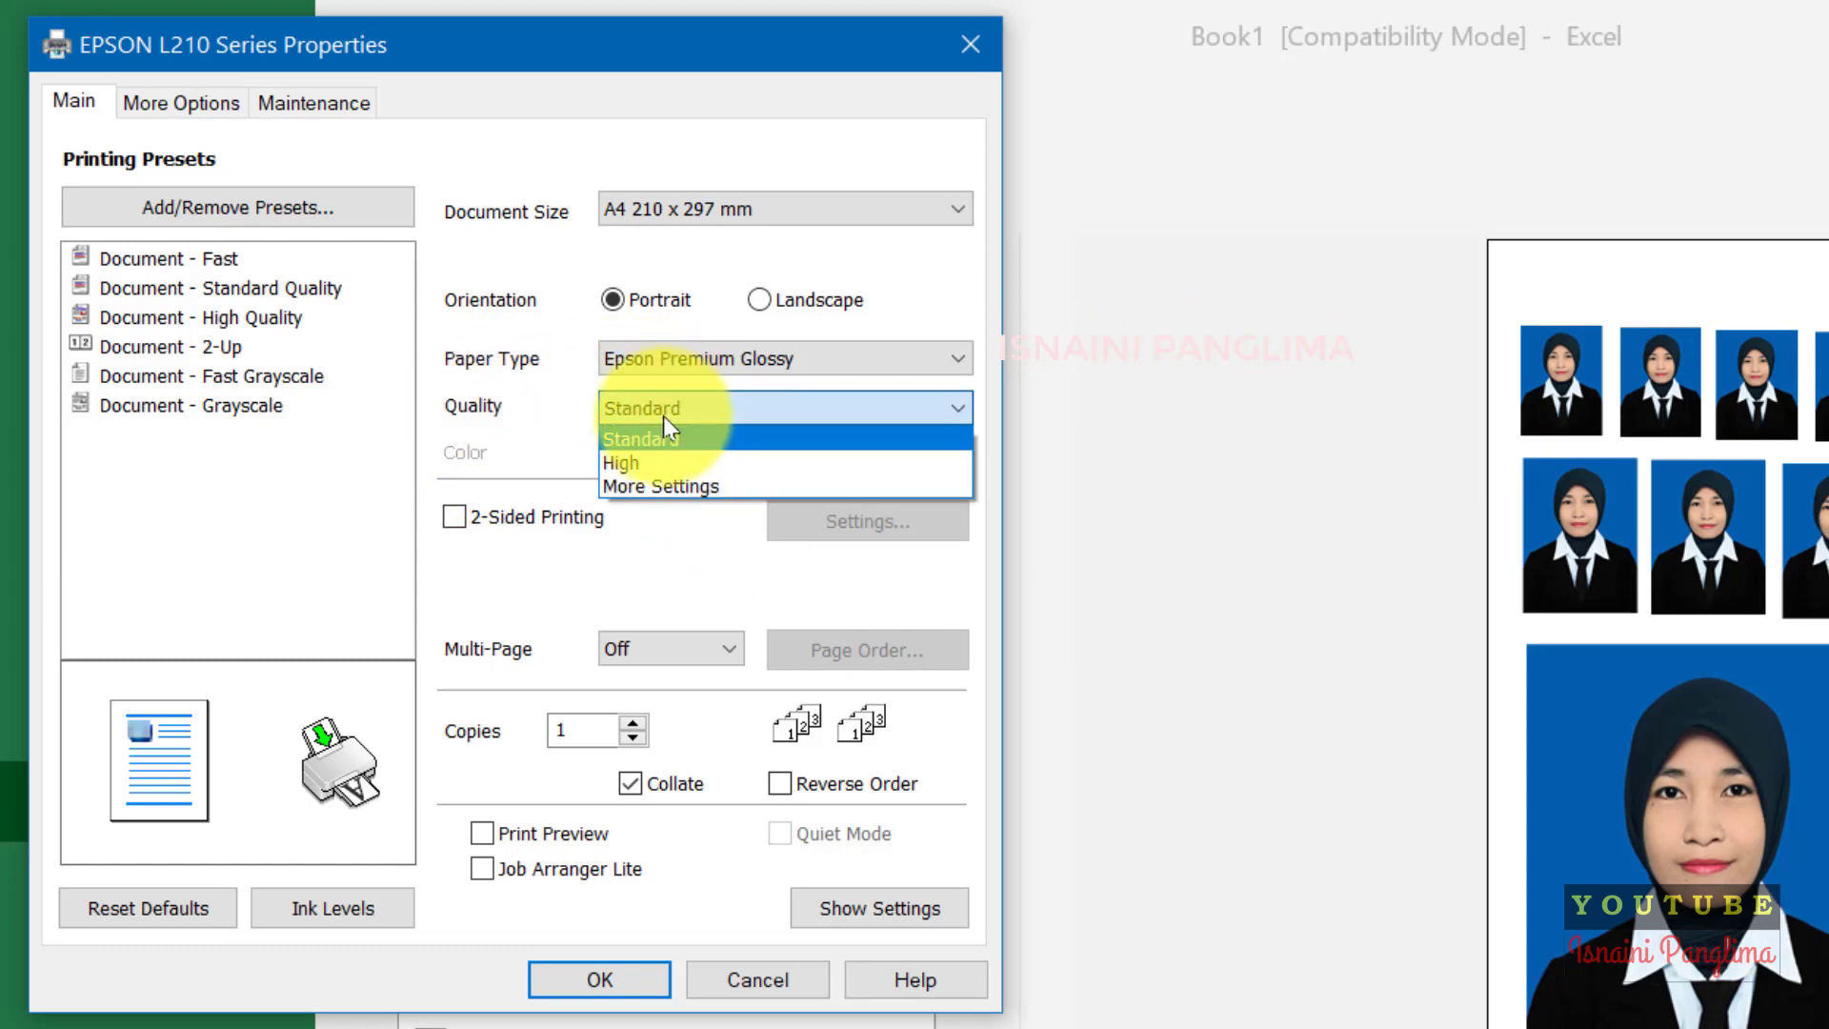
{"action": "left_click", "coordinate": [625, 463]}
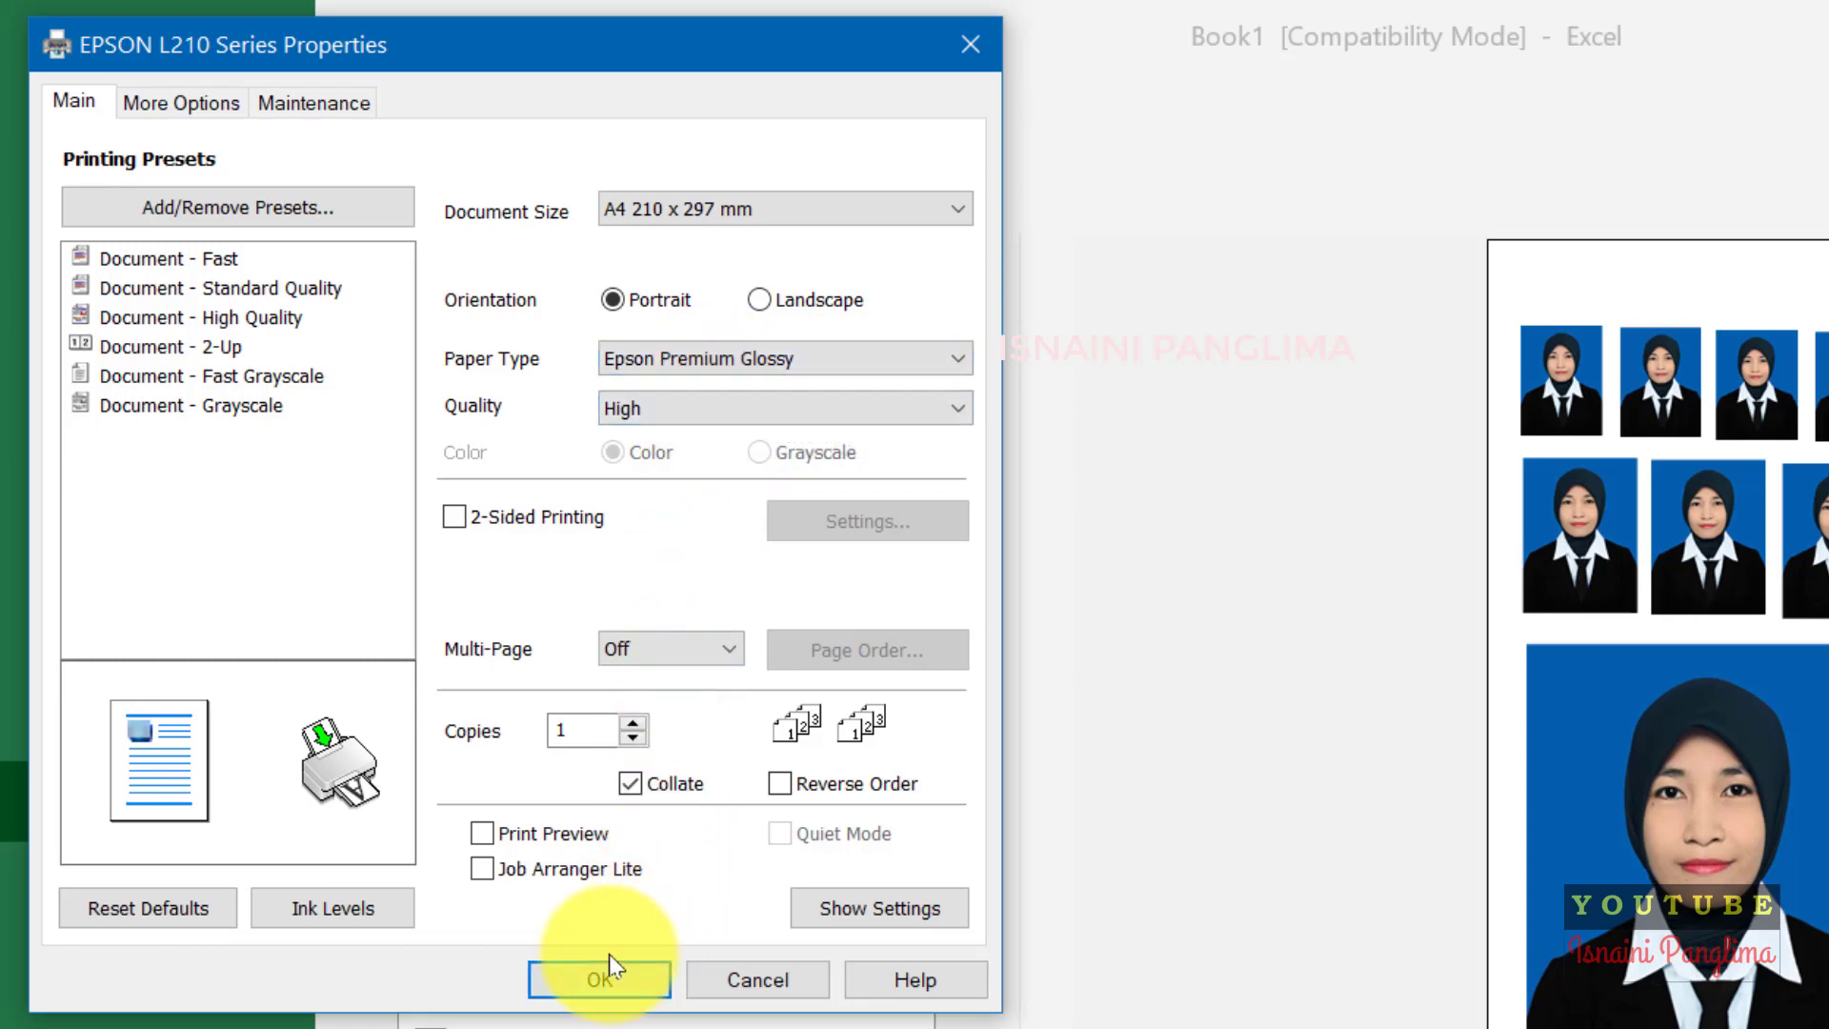
{"action": "left_click", "coordinate": [621, 977]}
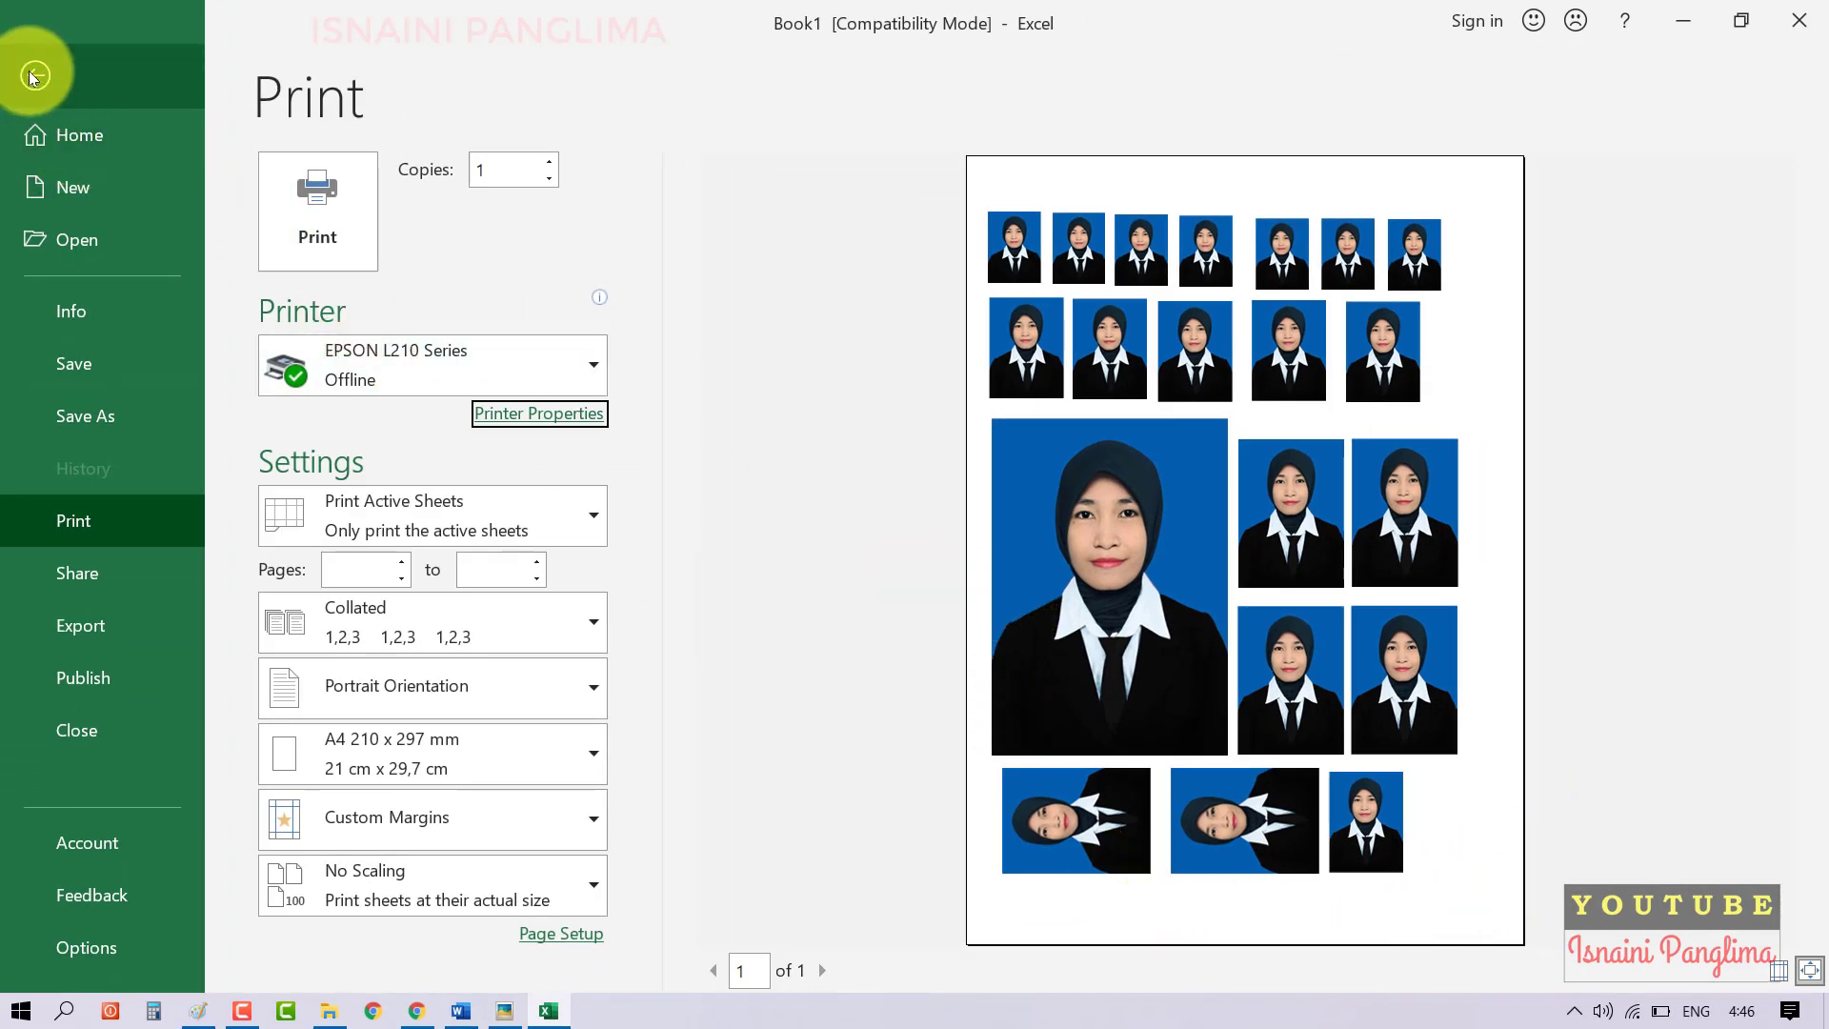
{"action": "mouse_move", "coordinate": [432, 364]}
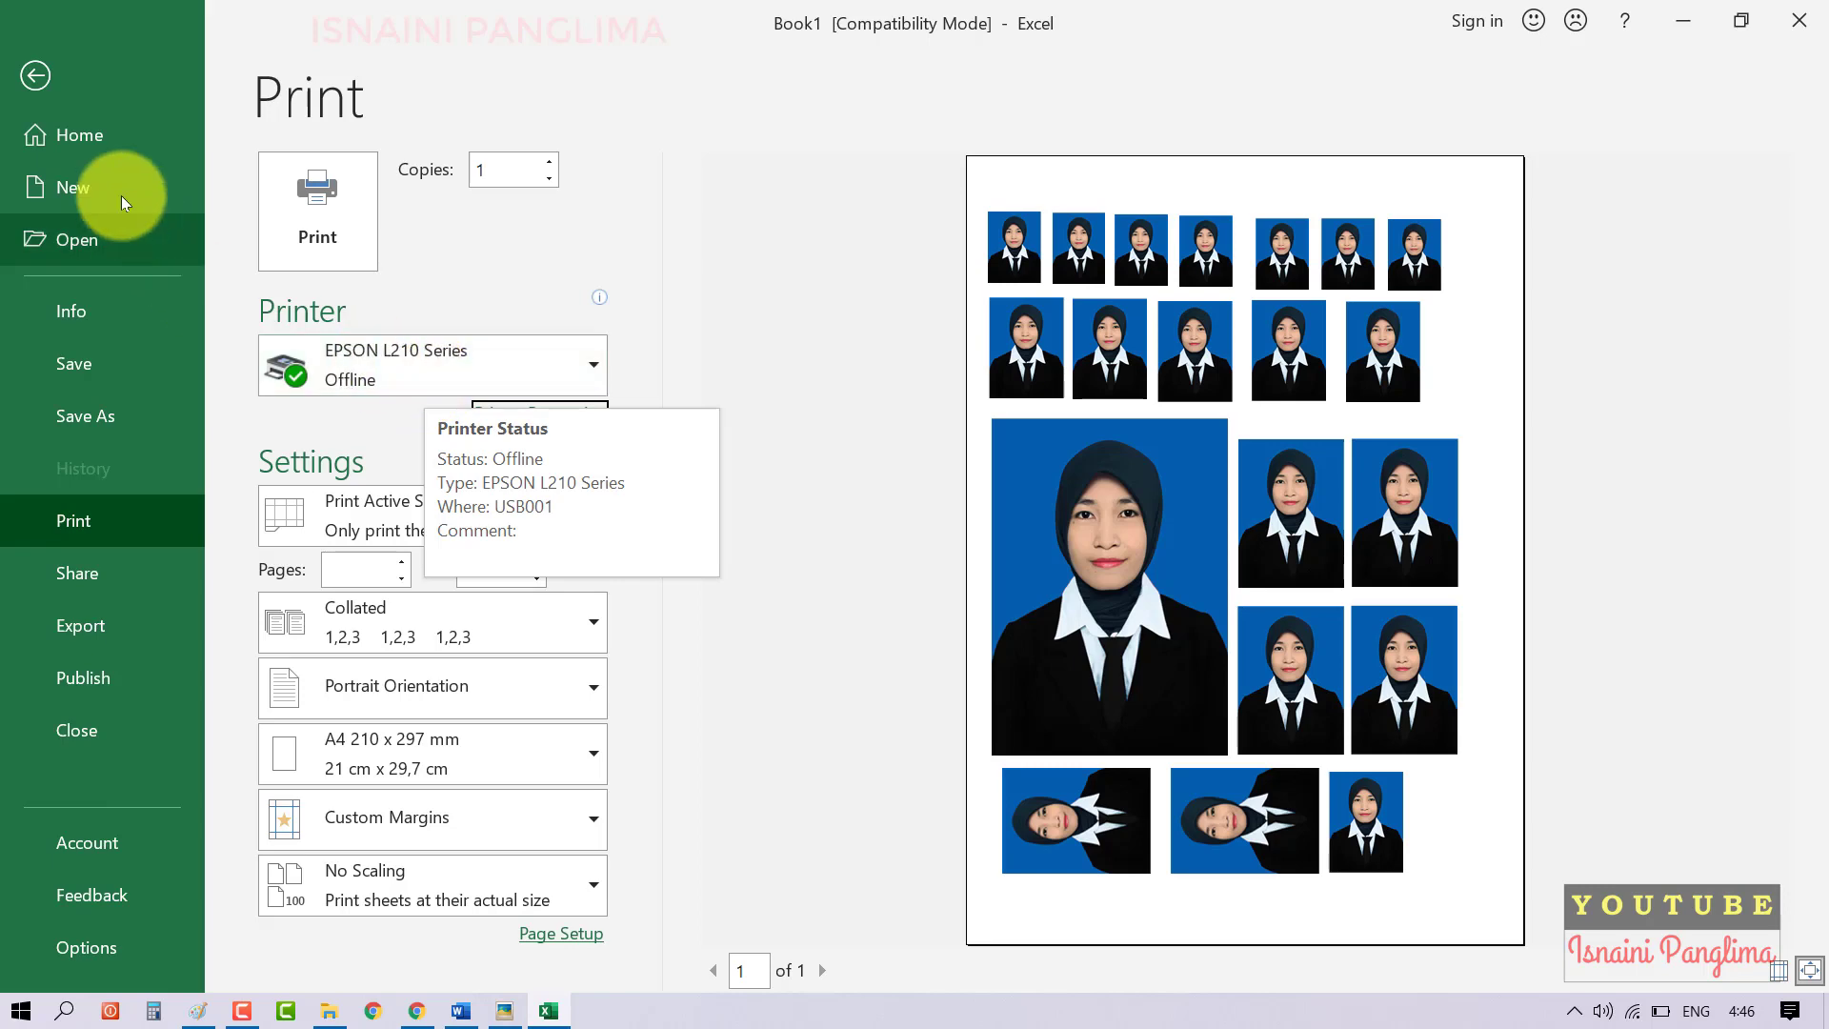
- Exit the print view and deselect everything by clicking an empty cell
{"action": "left_click", "coordinate": [34, 76]}
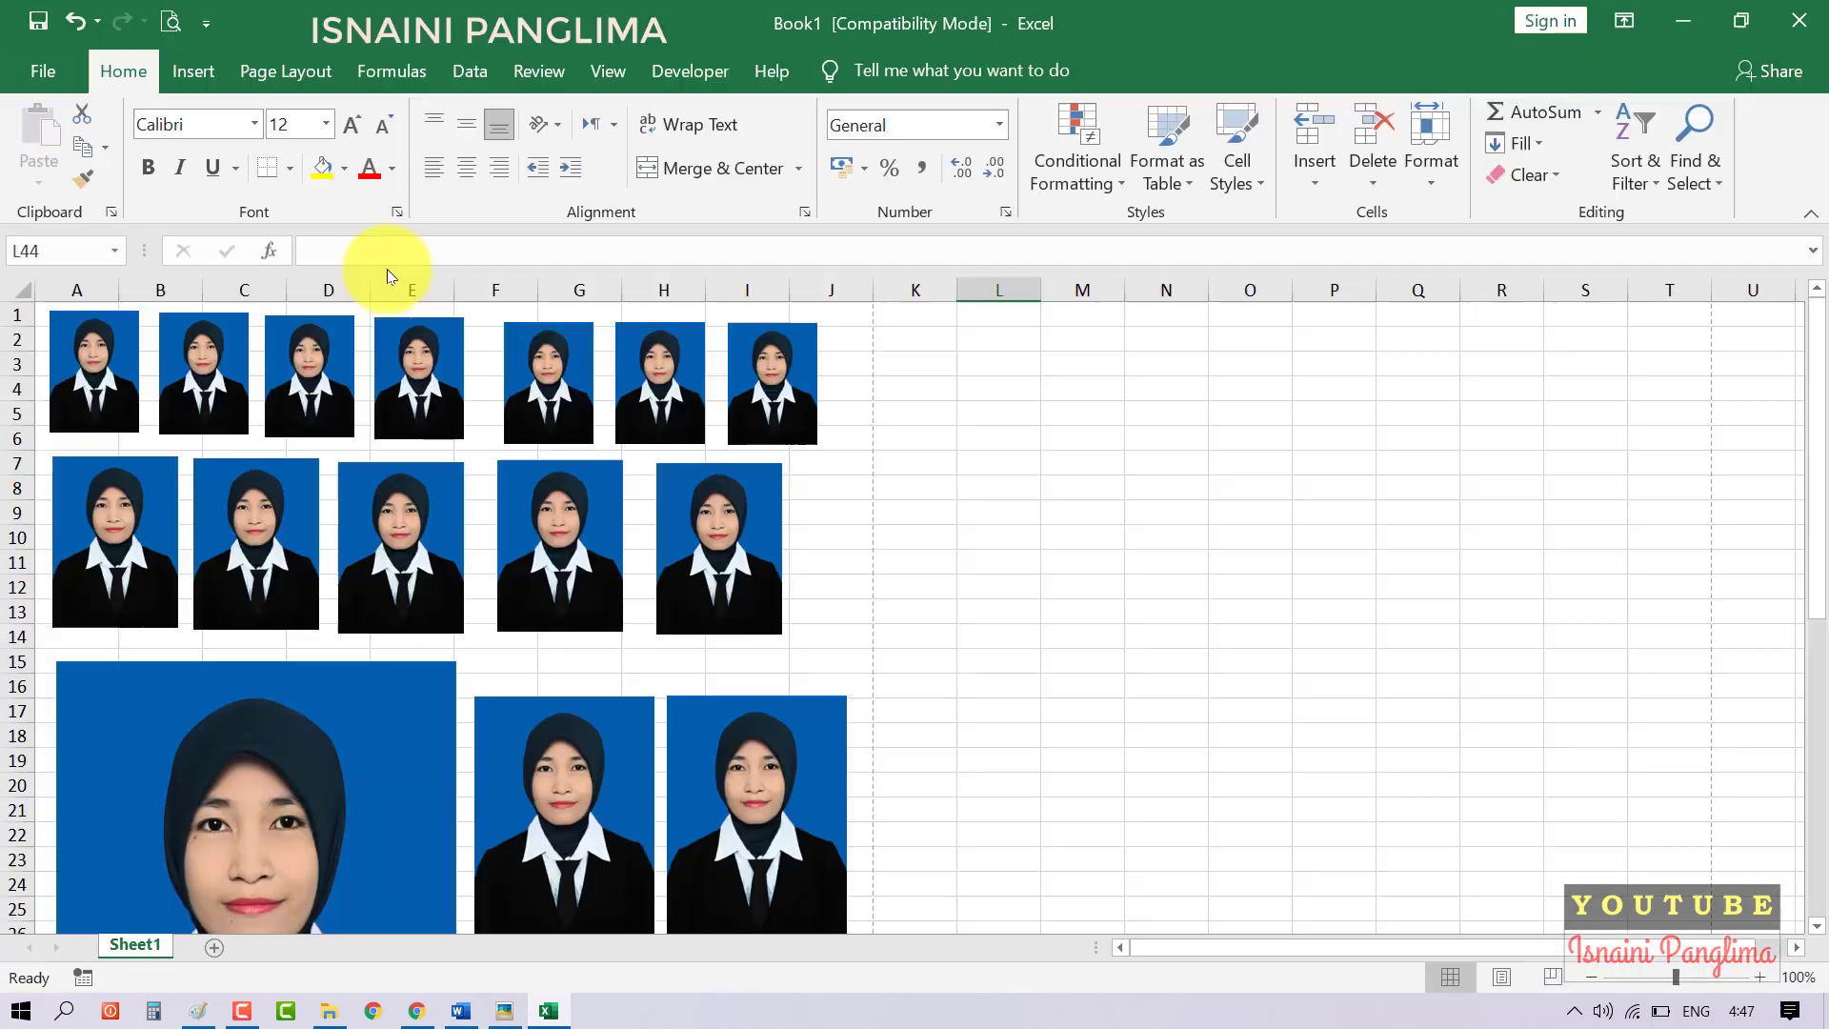
{"action": "left_click", "coordinate": [1010, 464]}
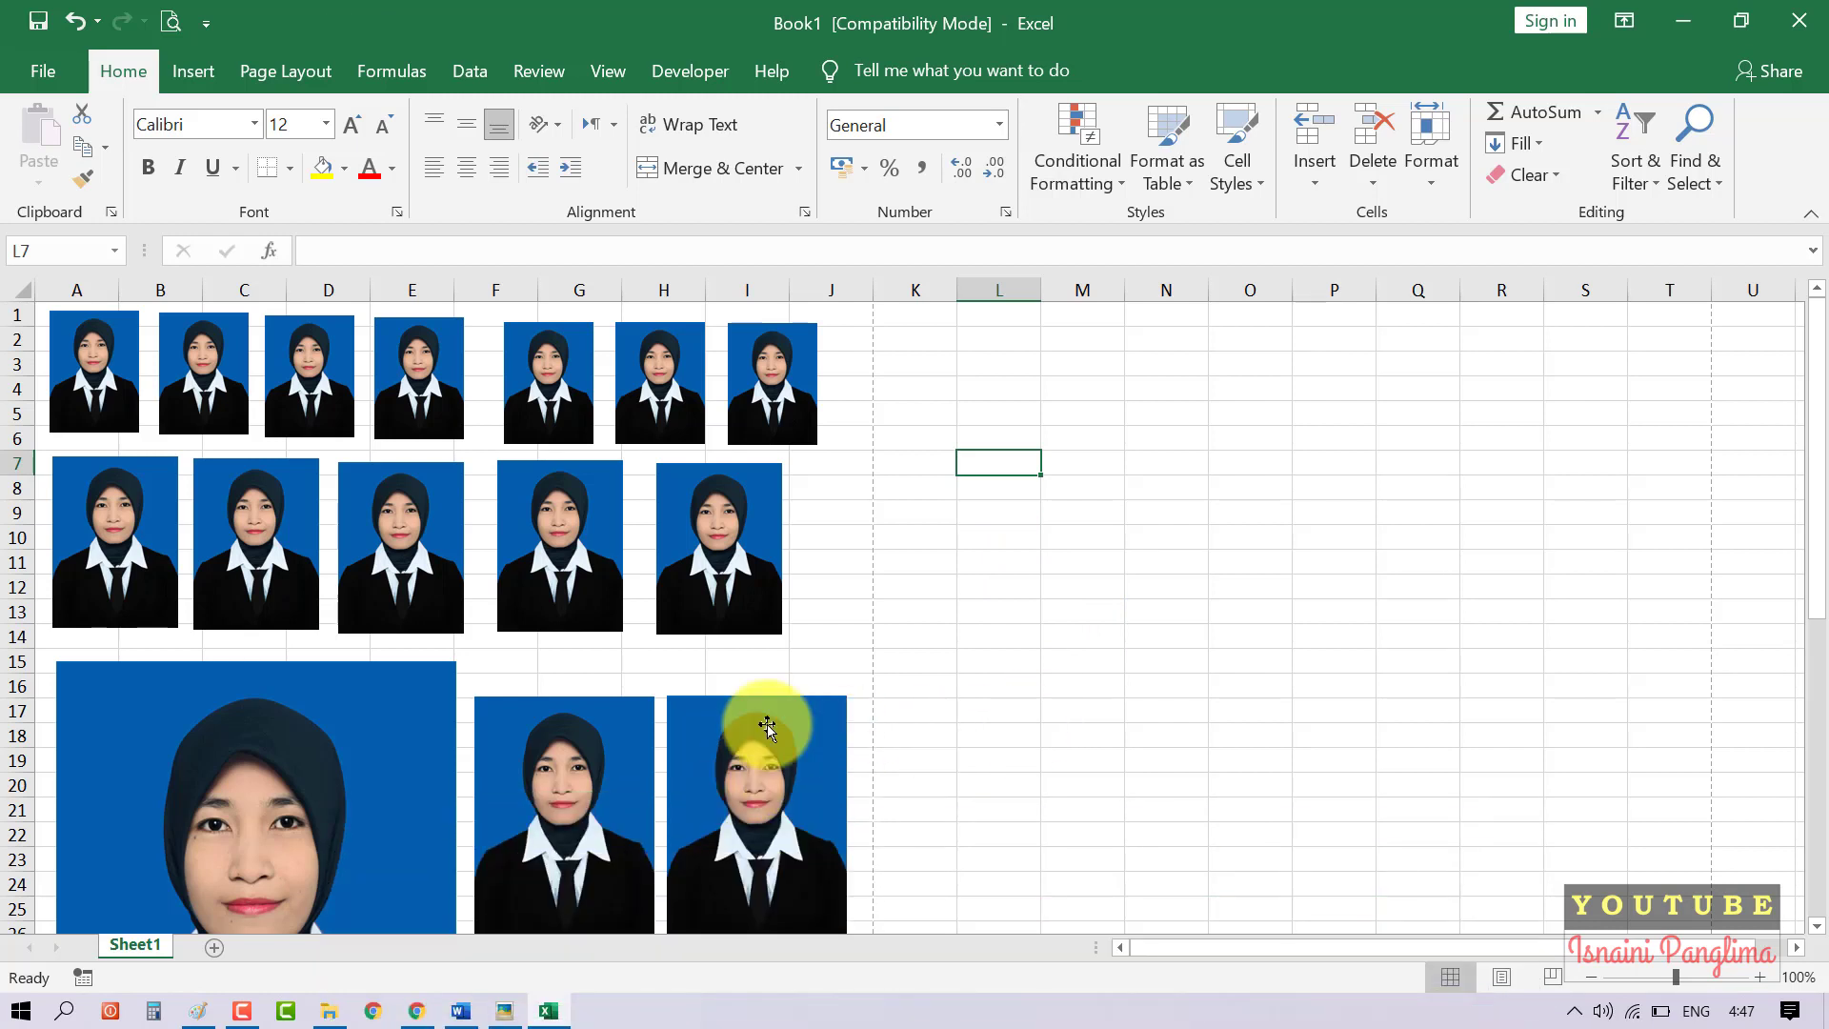
{"action": "scroll", "coordinate": [776, 734], "scroll_direction": "down", "scroll_amount": 1}
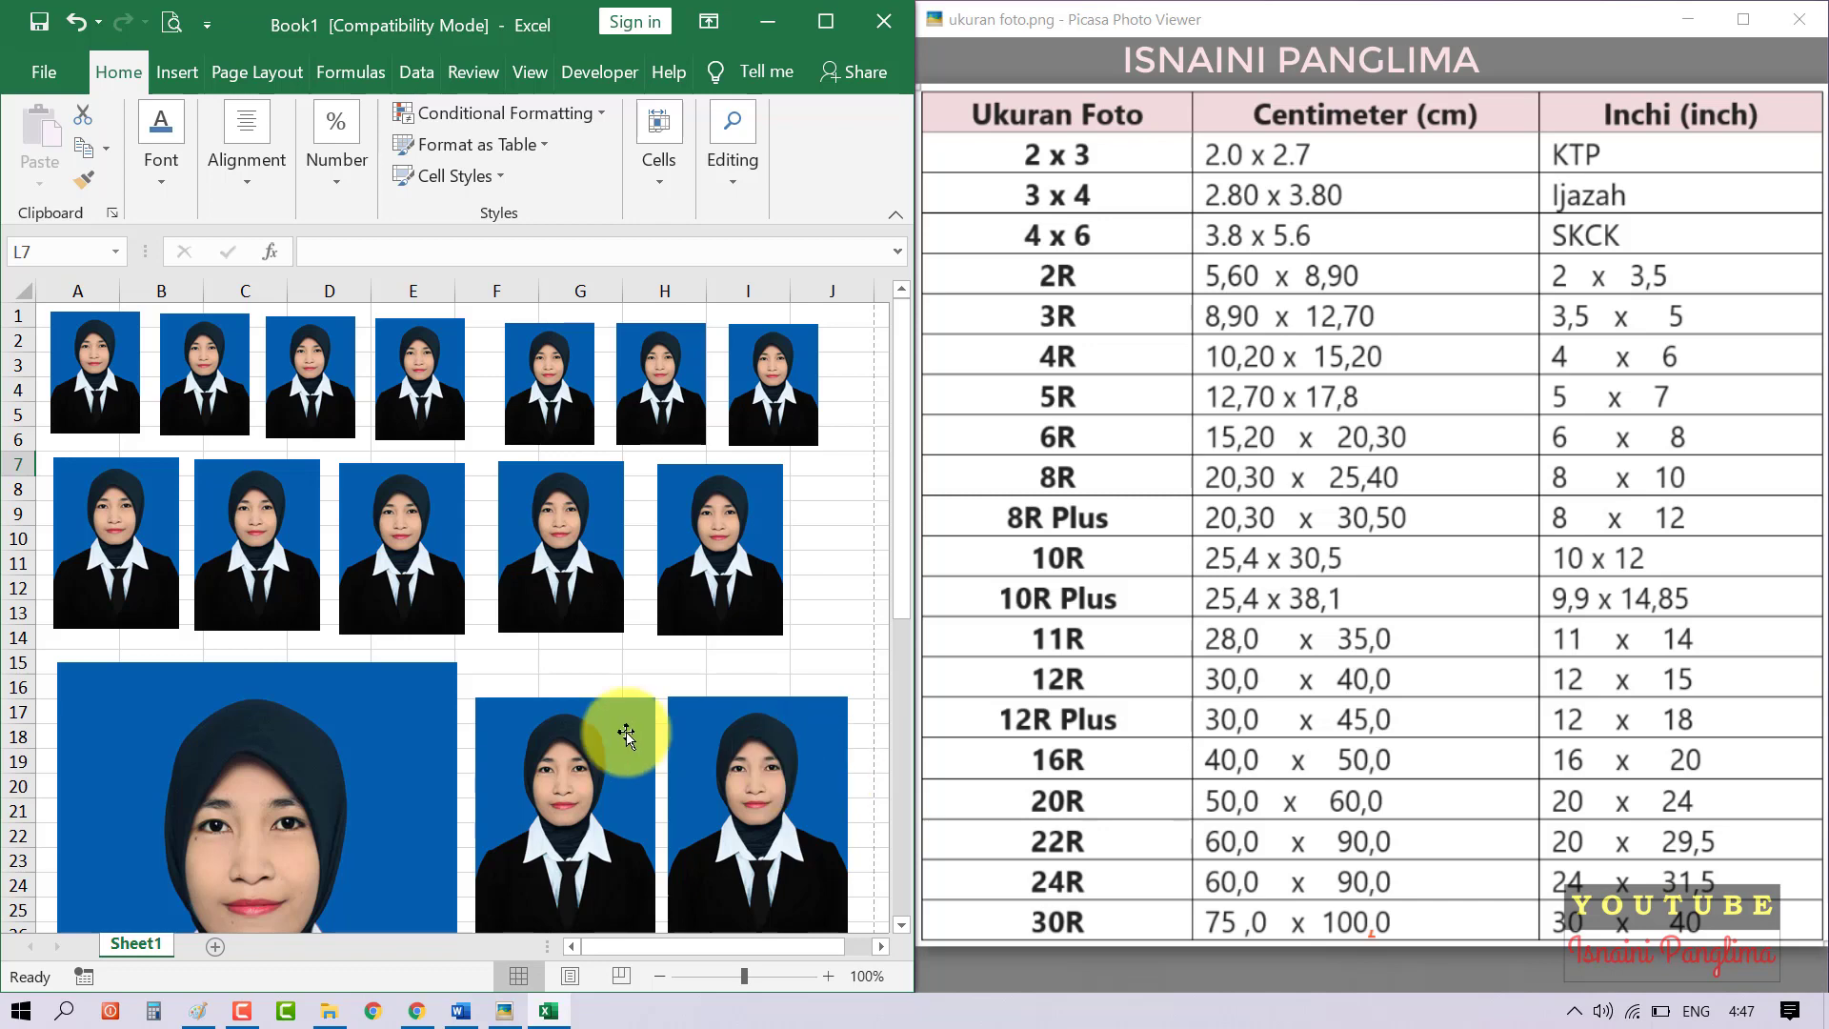
- Scroll the photo sheet against the Picasa size chart, then maximize the Excel window
{"action": "scroll", "coordinate": [620, 727], "scroll_direction": "down", "scroll_amount": 4}
{"action": "scroll", "coordinate": [625, 730], "scroll_direction": "down", "scroll_amount": 3}
{"action": "scroll", "coordinate": [629, 732], "scroll_direction": "down", "scroll_amount": 3}
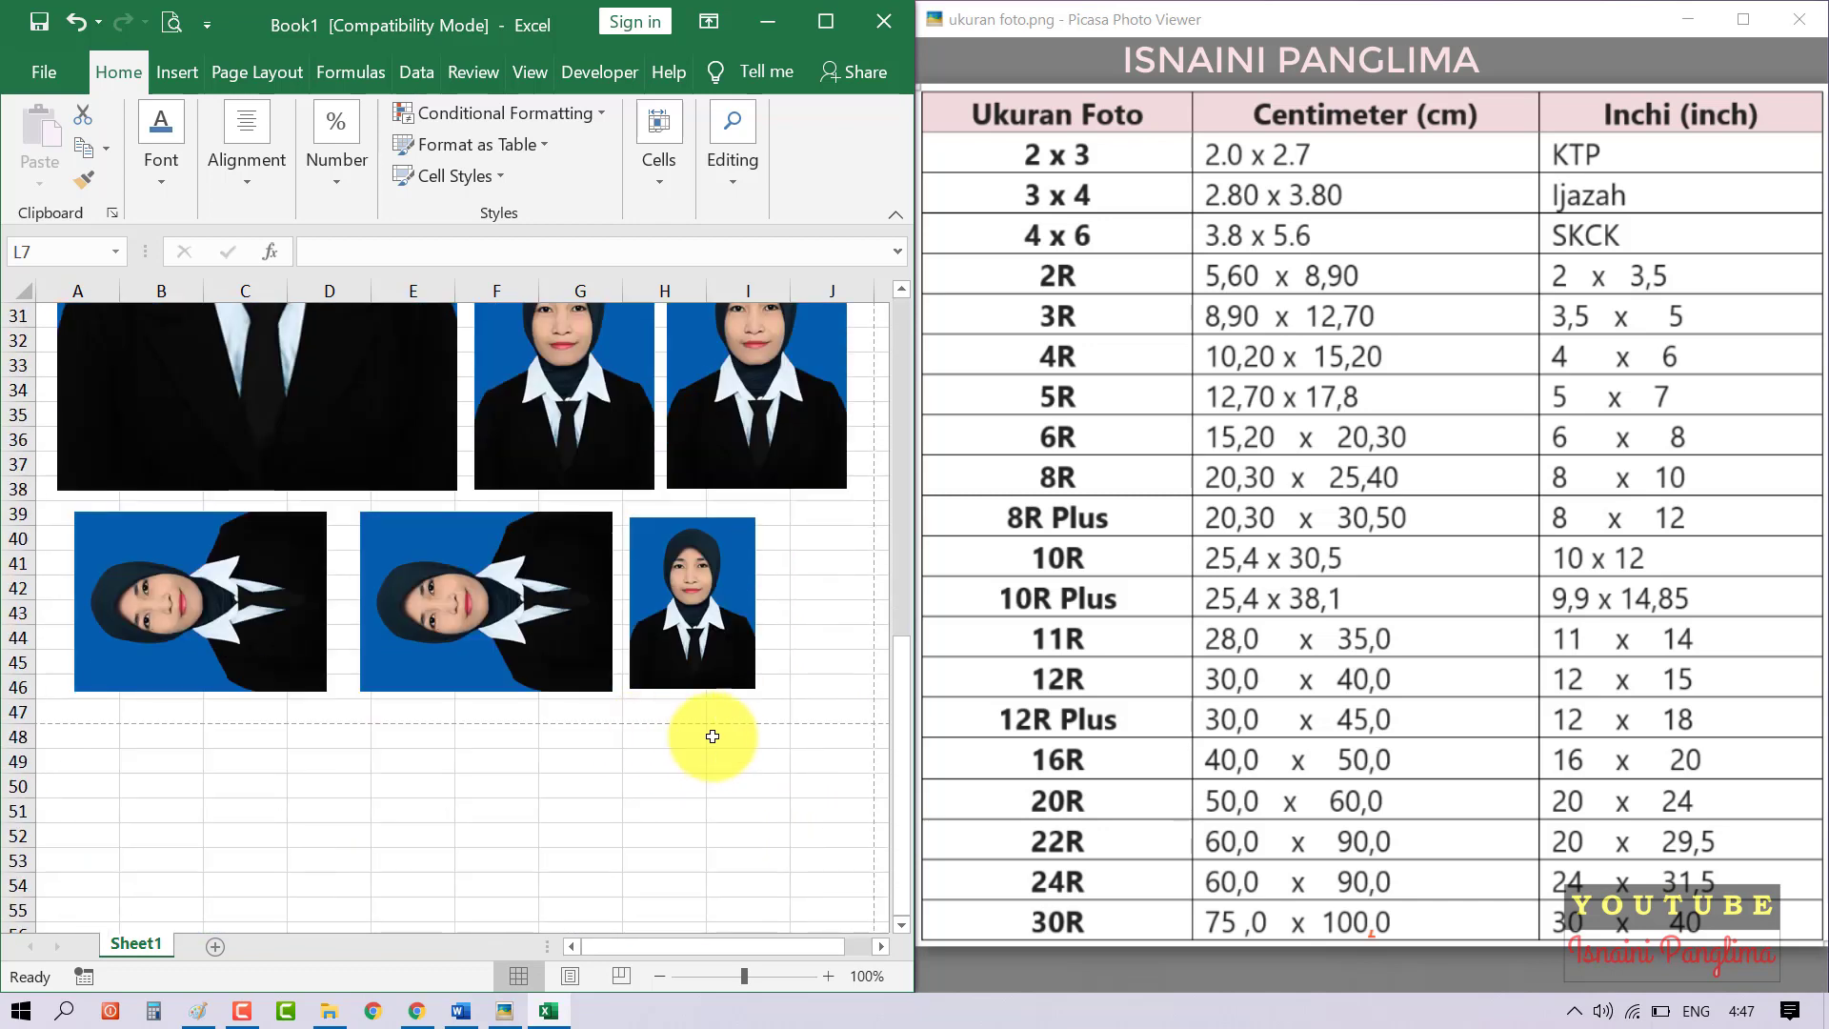
{"action": "scroll", "coordinate": [762, 722], "scroll_direction": "up", "scroll_amount": 4}
{"action": "scroll", "coordinate": [783, 724], "scroll_direction": "up", "scroll_amount": 6}
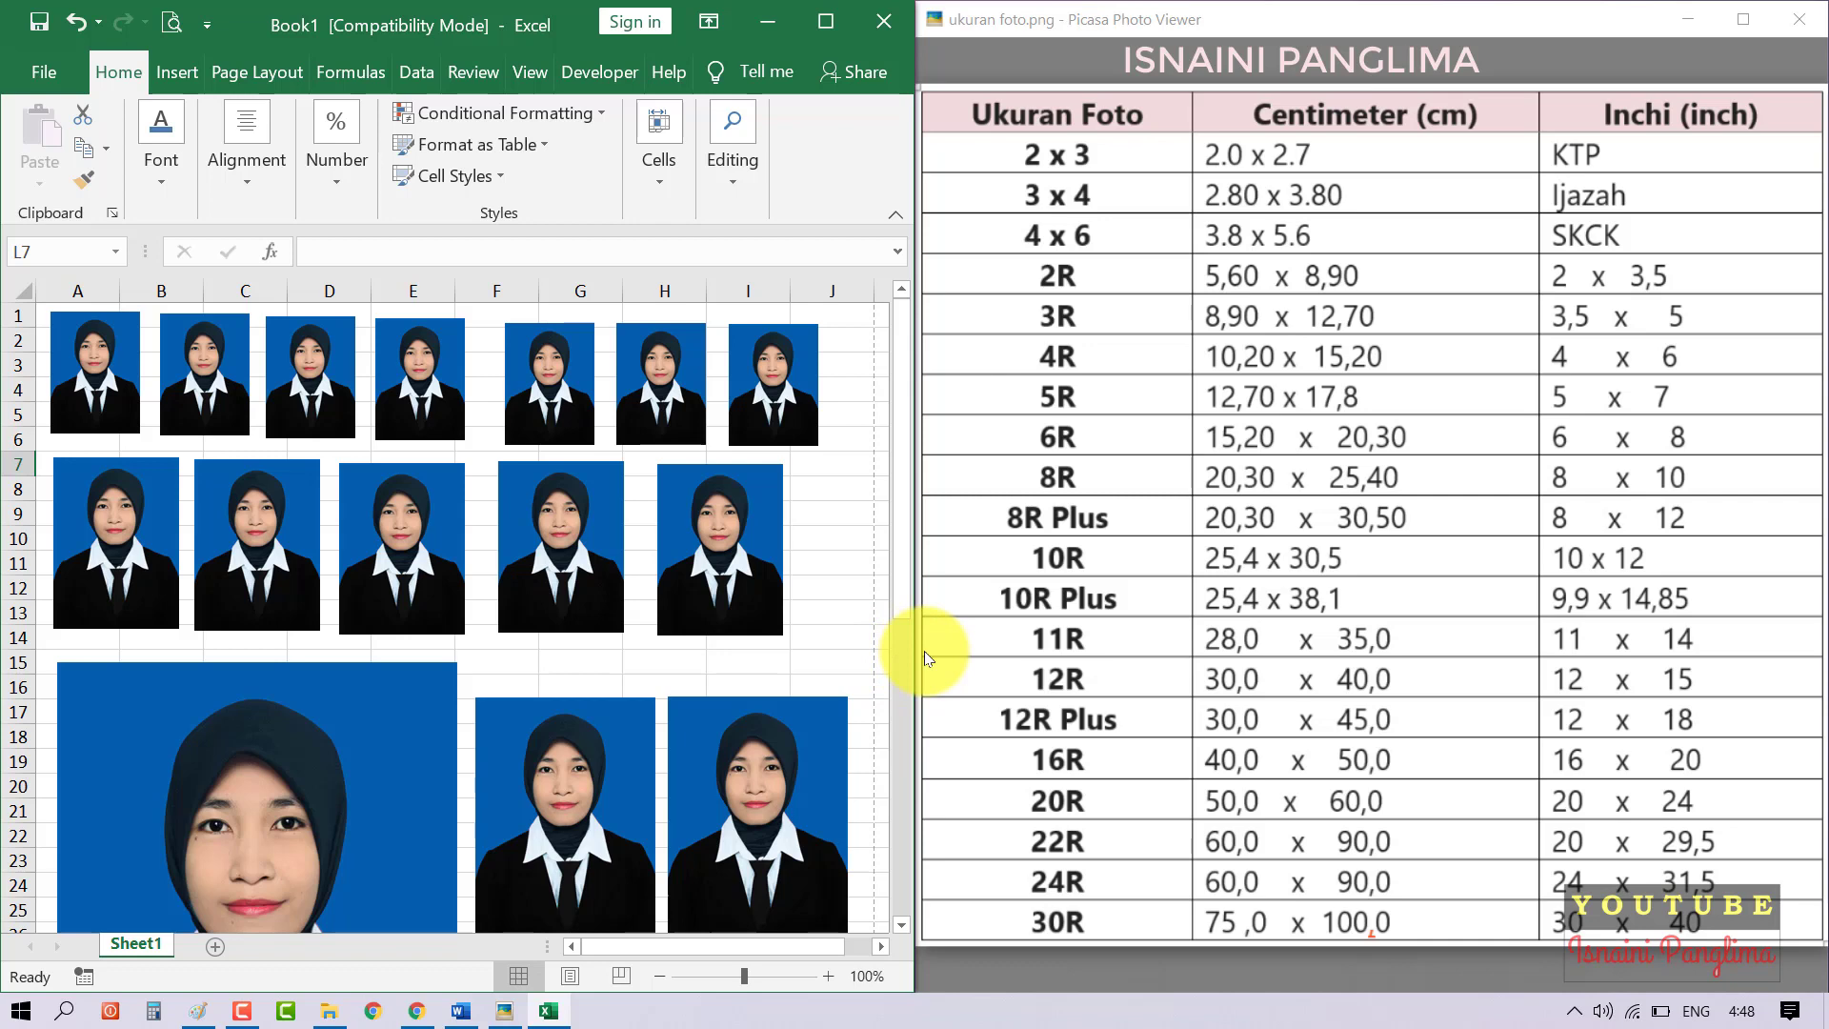
{"action": "left_click", "coordinate": [834, 20]}
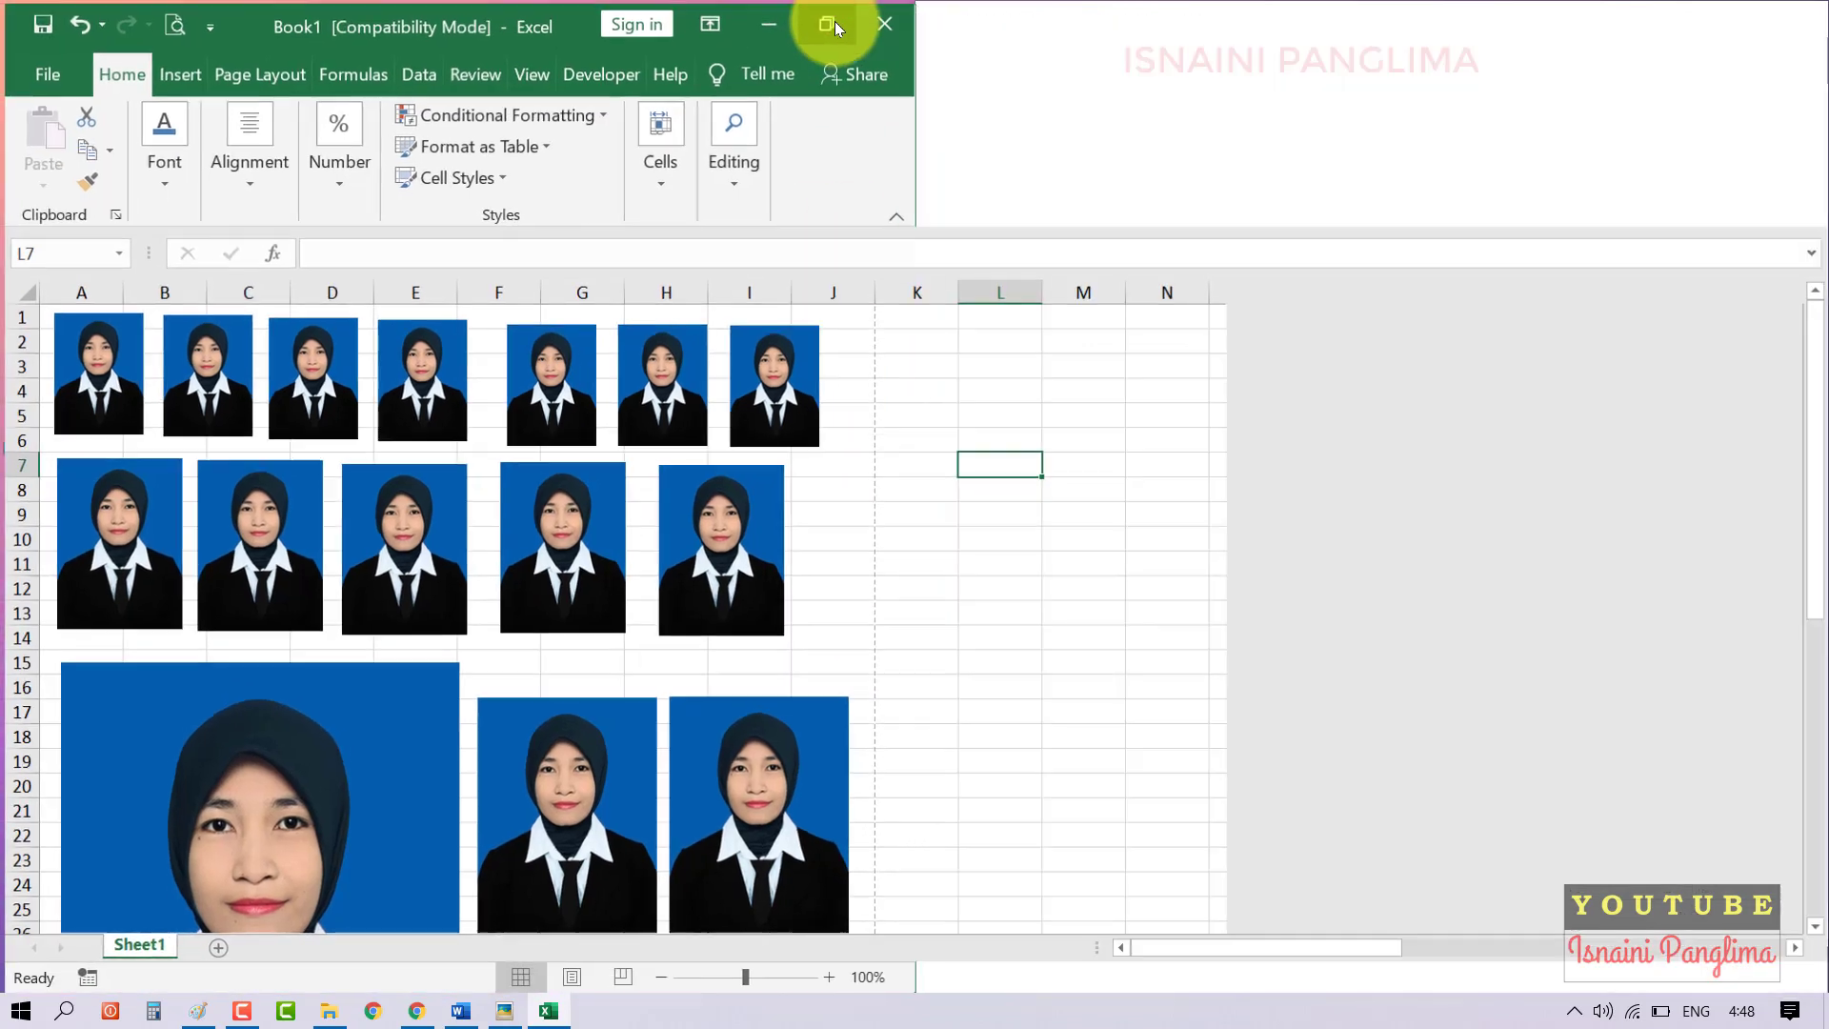